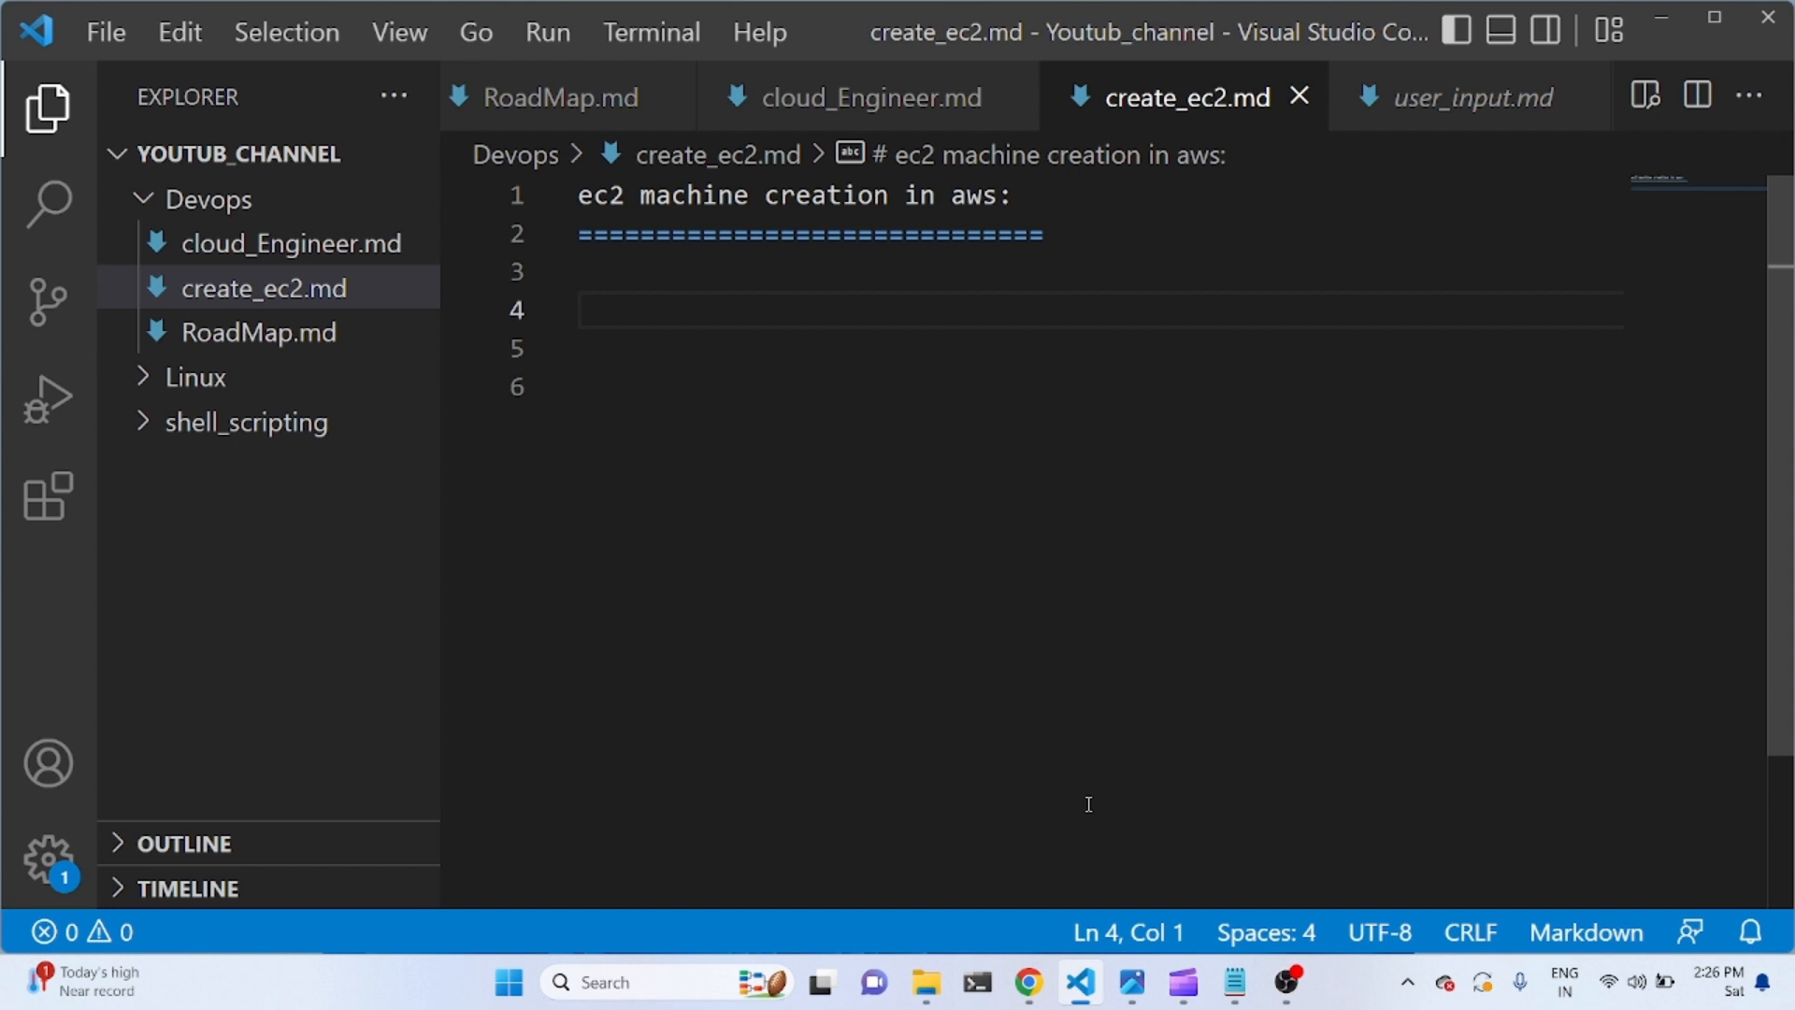
# Write the prerequisite line "you should have the aws account created." below the heading underline in create_ec2.md.
pyautogui.write('you shoud')
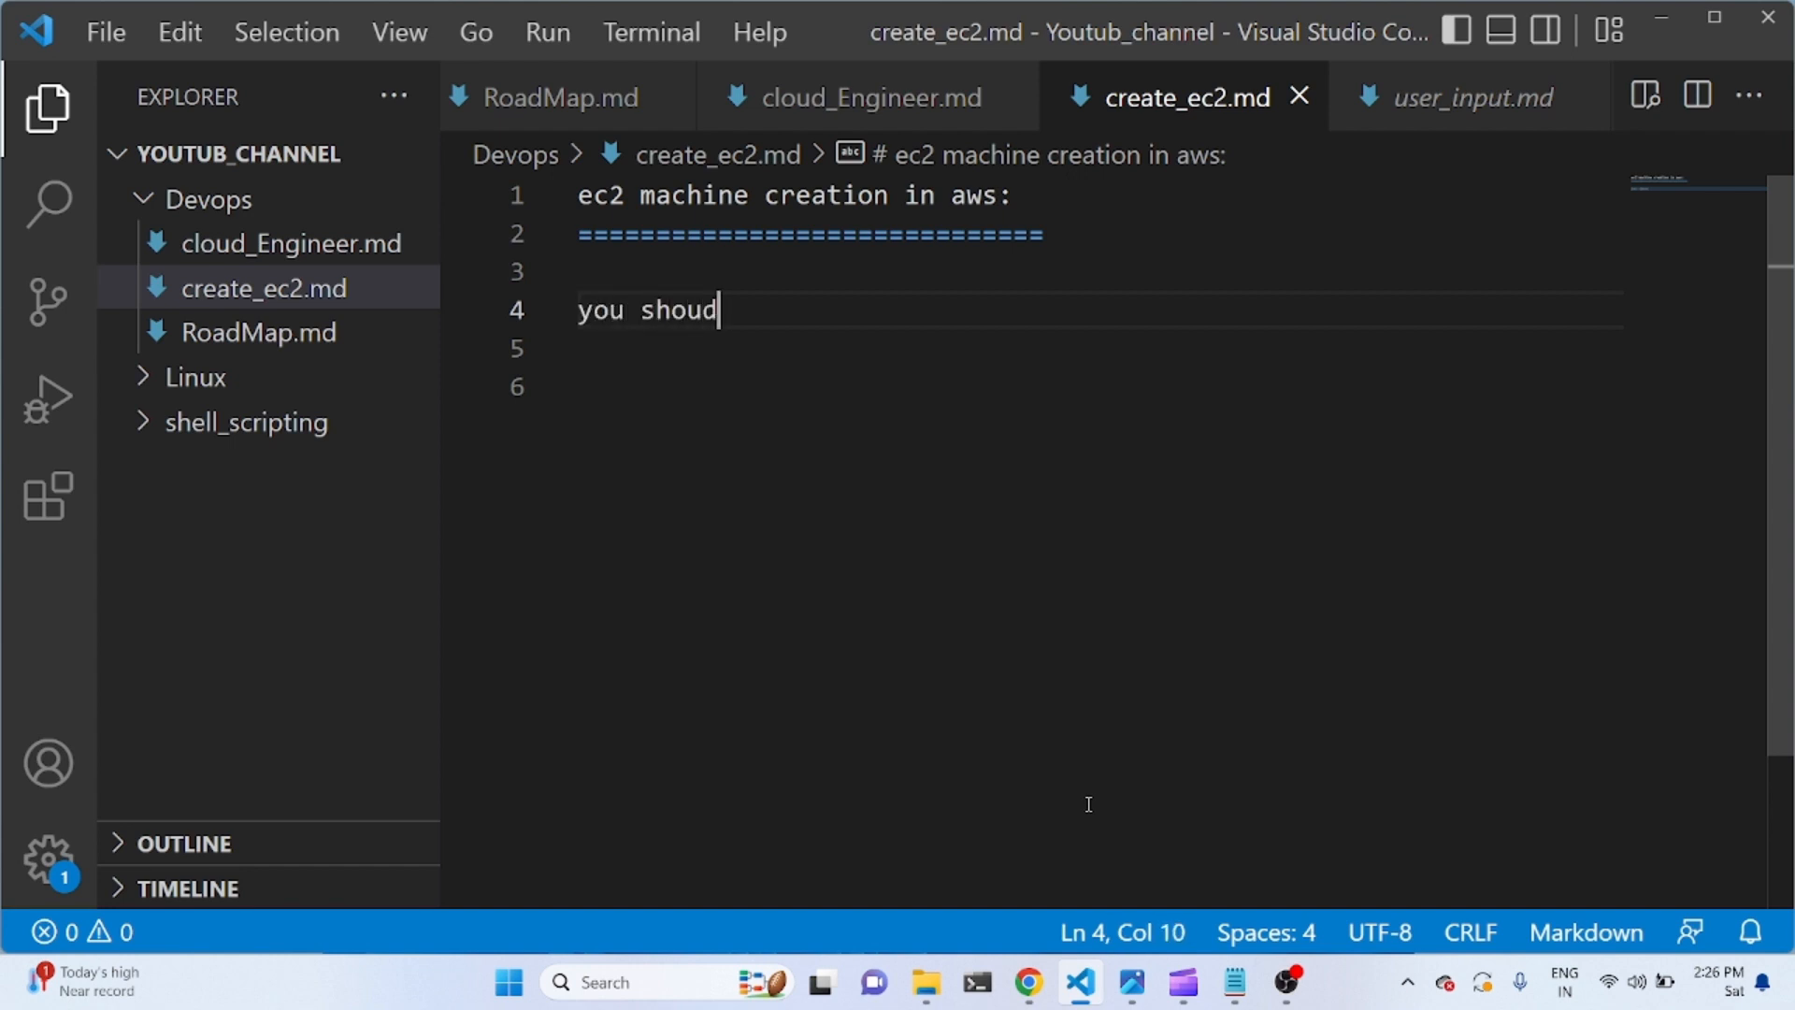
pyautogui.press('BackSpace')
pyautogui.write('ld have the aw')
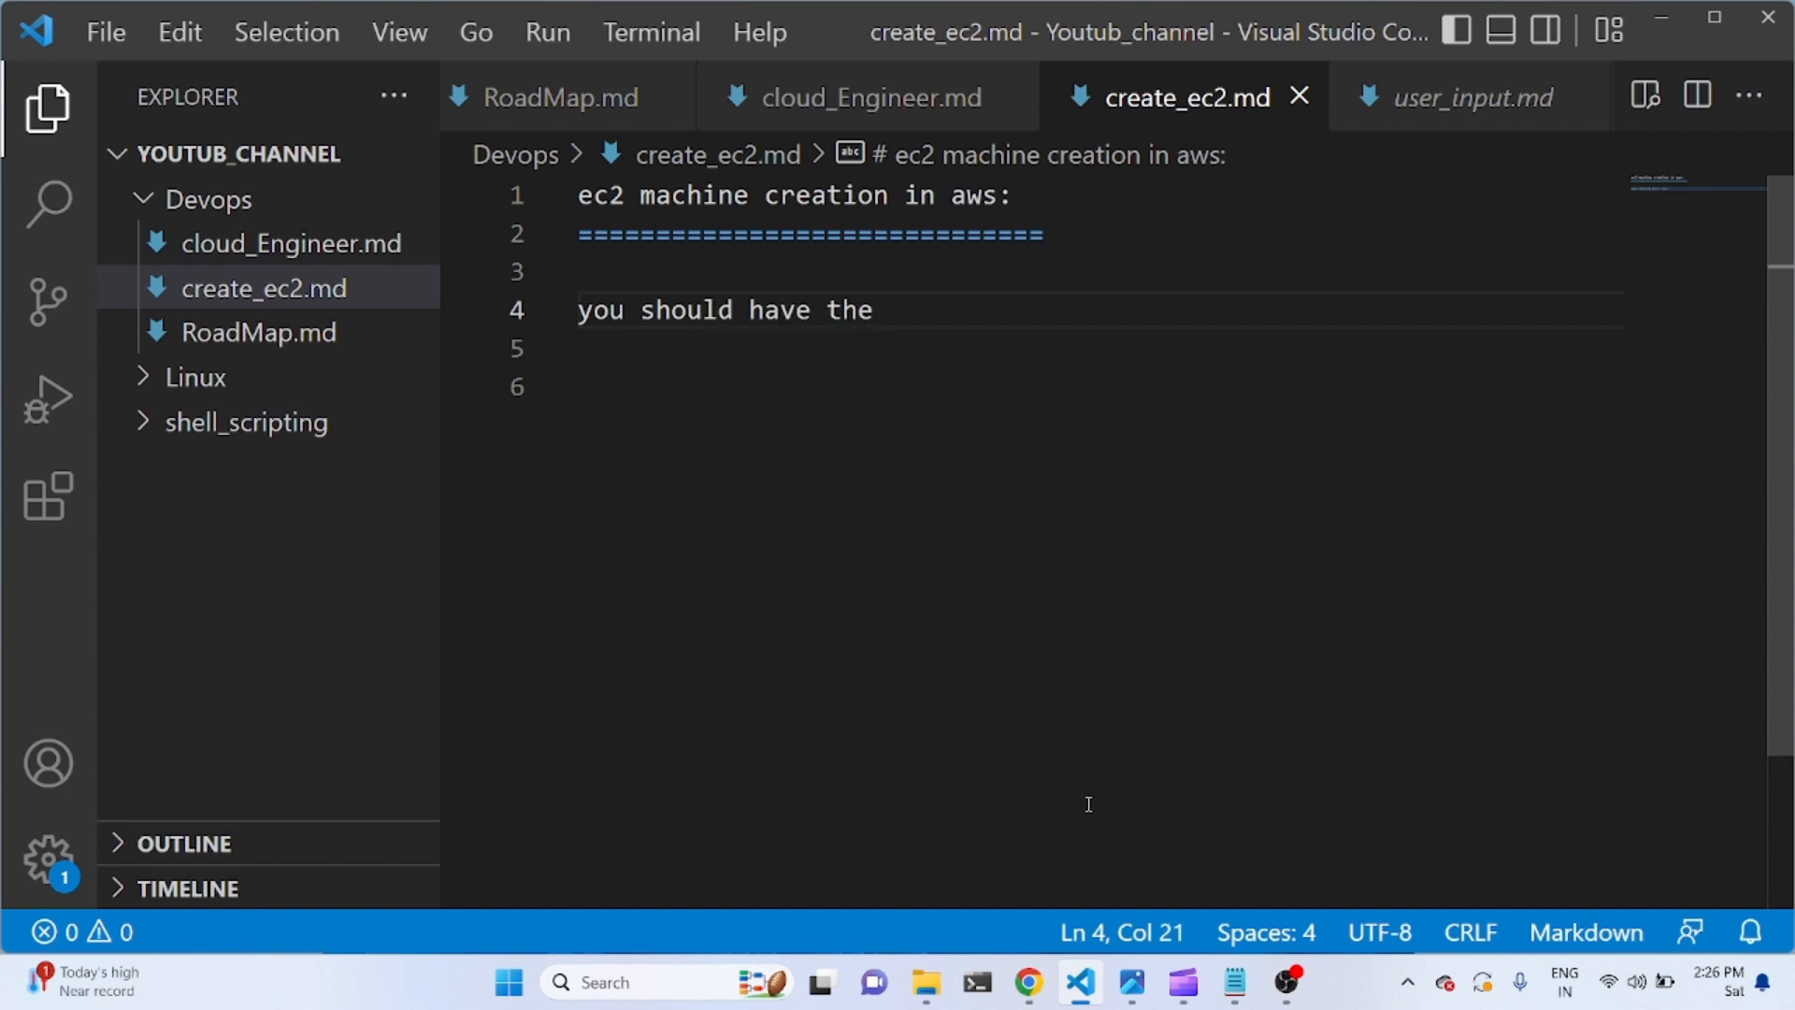
pyautogui.write('s accou')
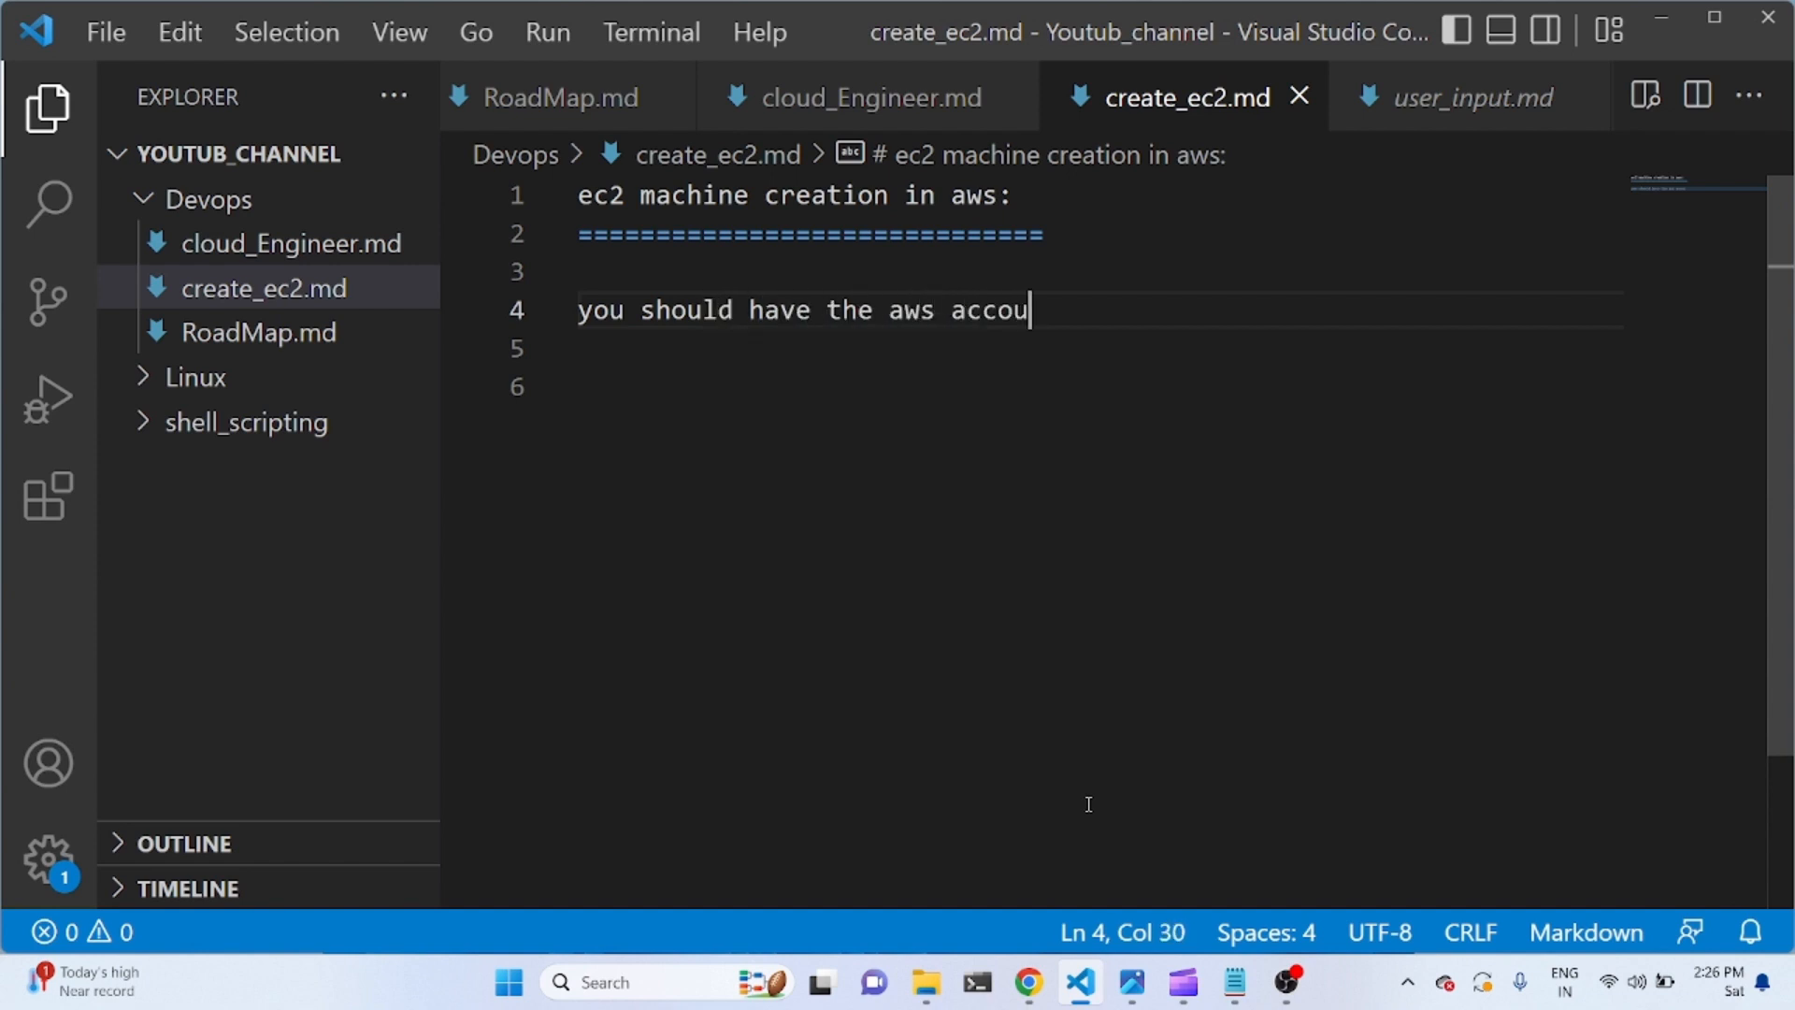
pyautogui.write('nt create')
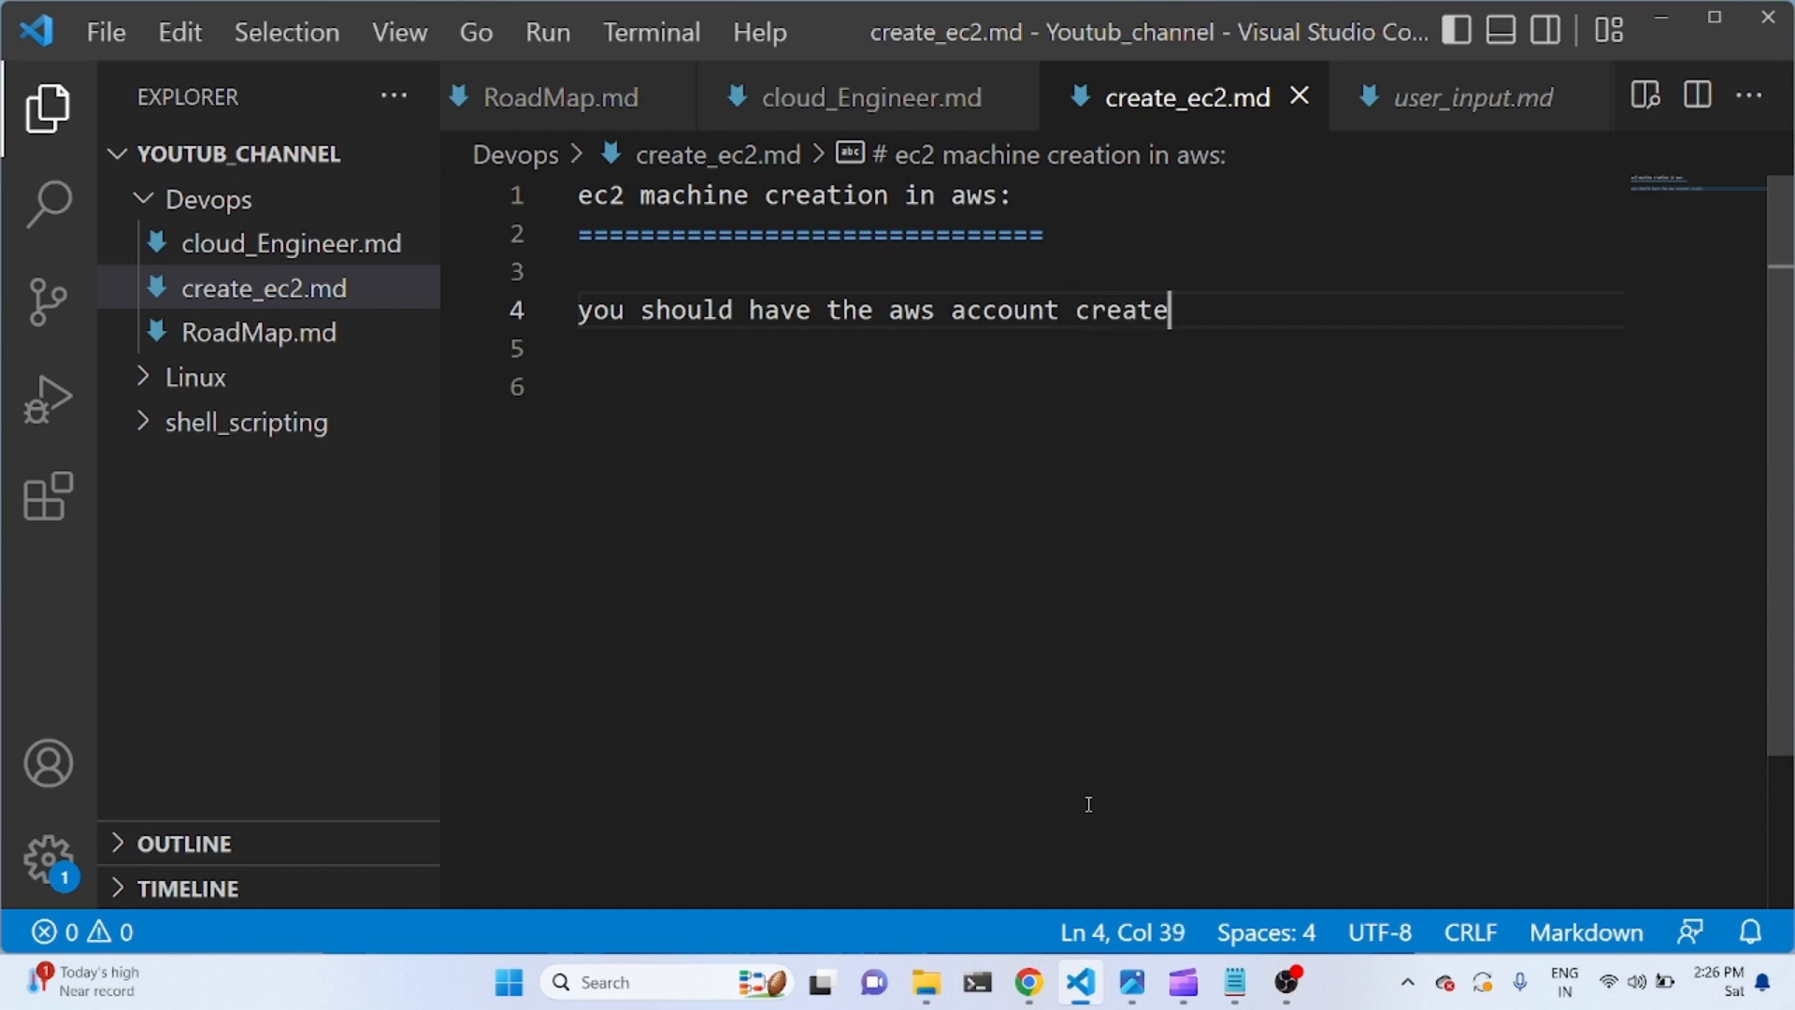
pyautogui.write('d.')
pyautogui.press('Return')
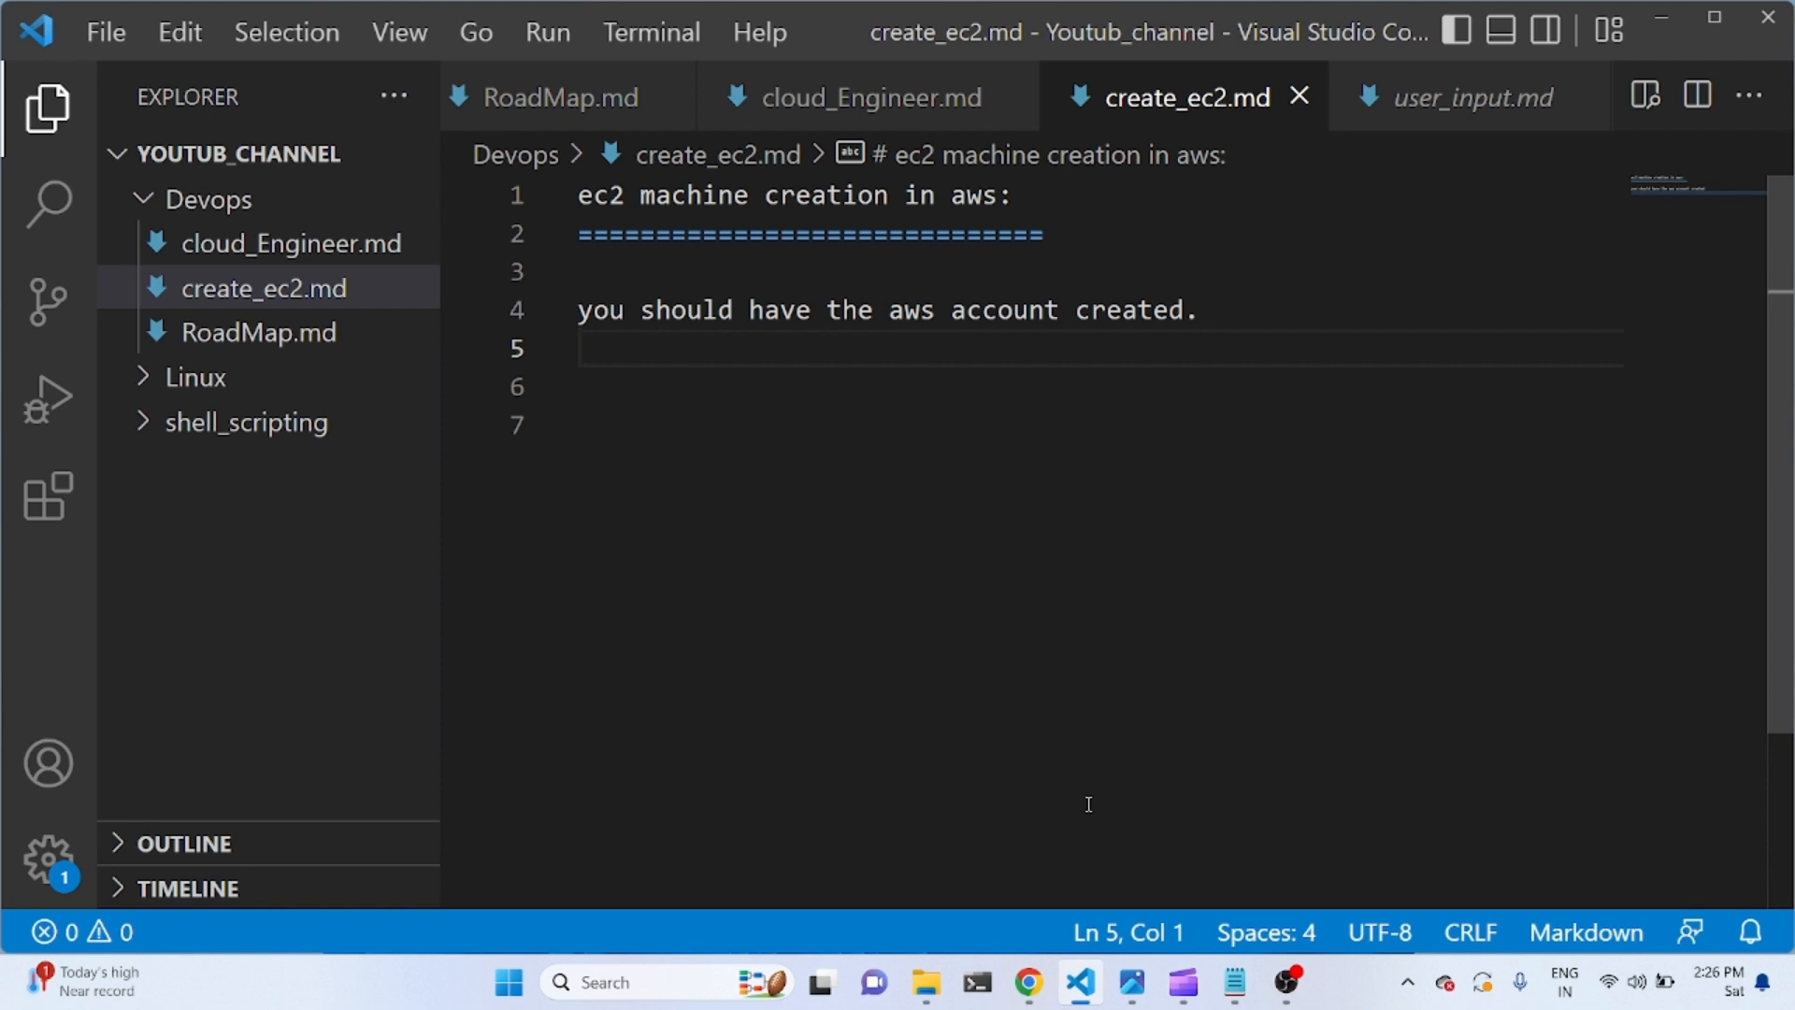
# Add the line "you should install gitbash for windows" below the AWS account prerequisite.
pyautogui.write('you should ')
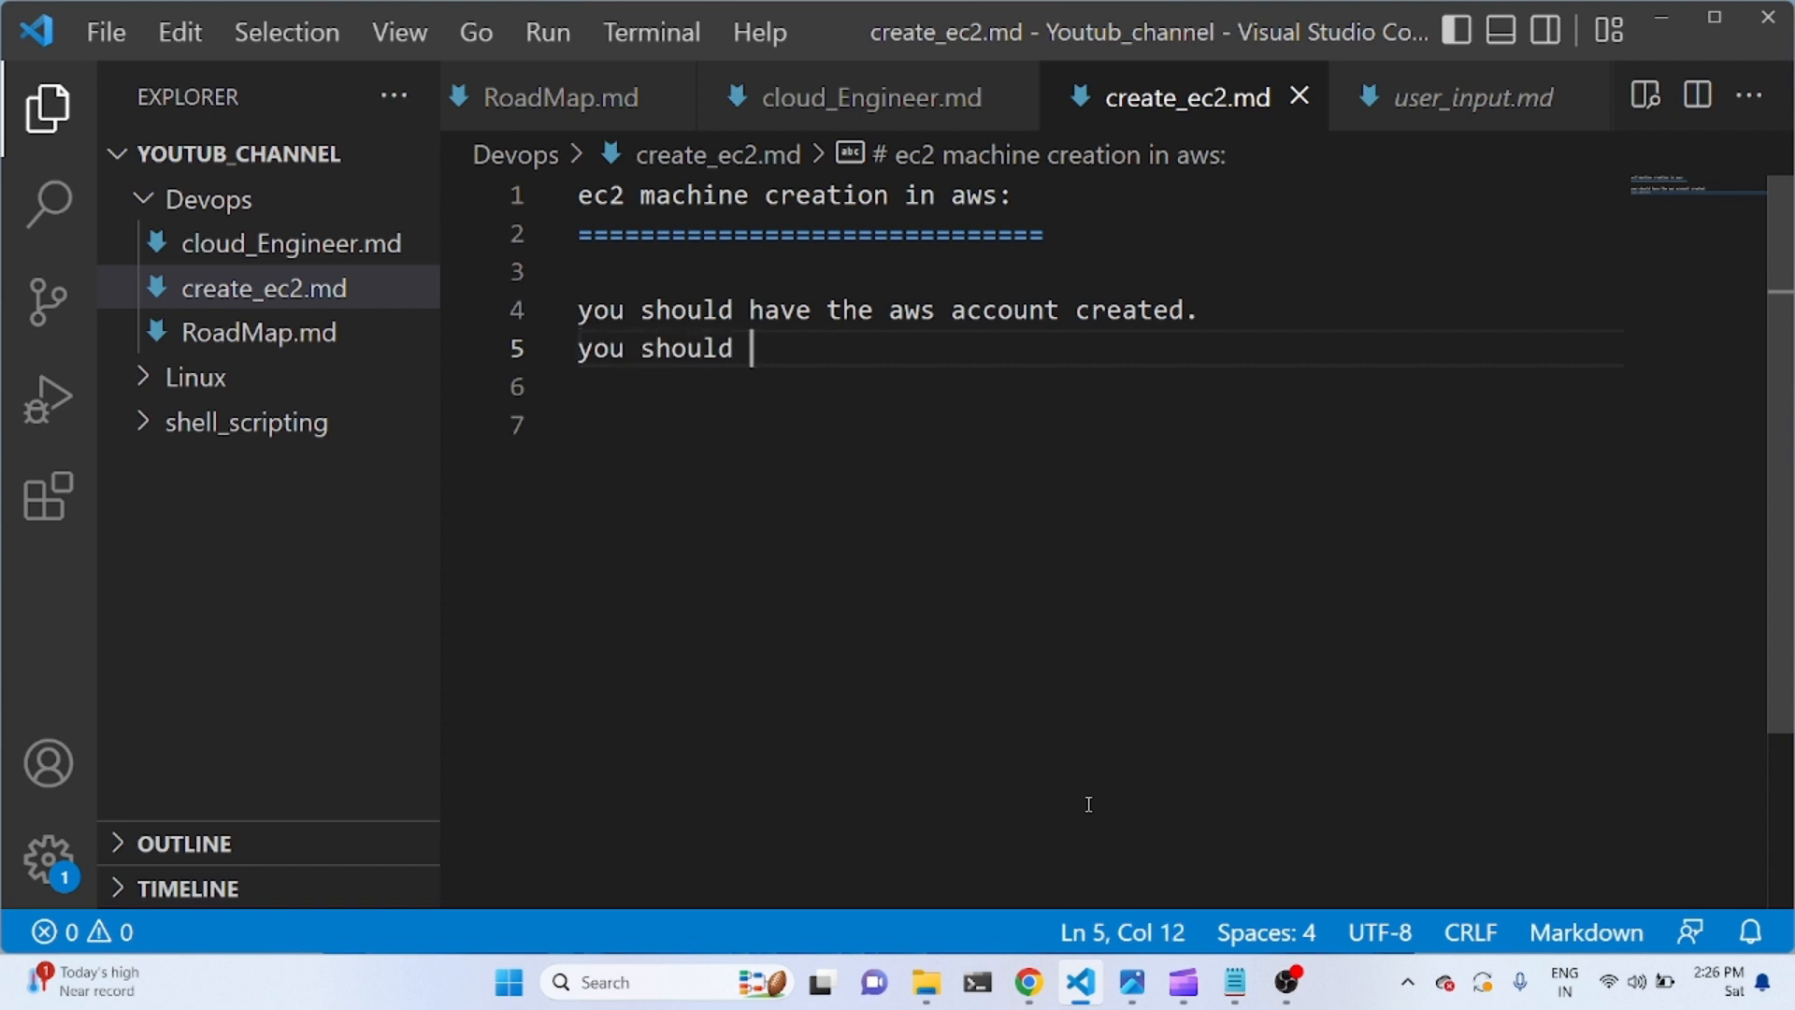
pyautogui.write('install ')
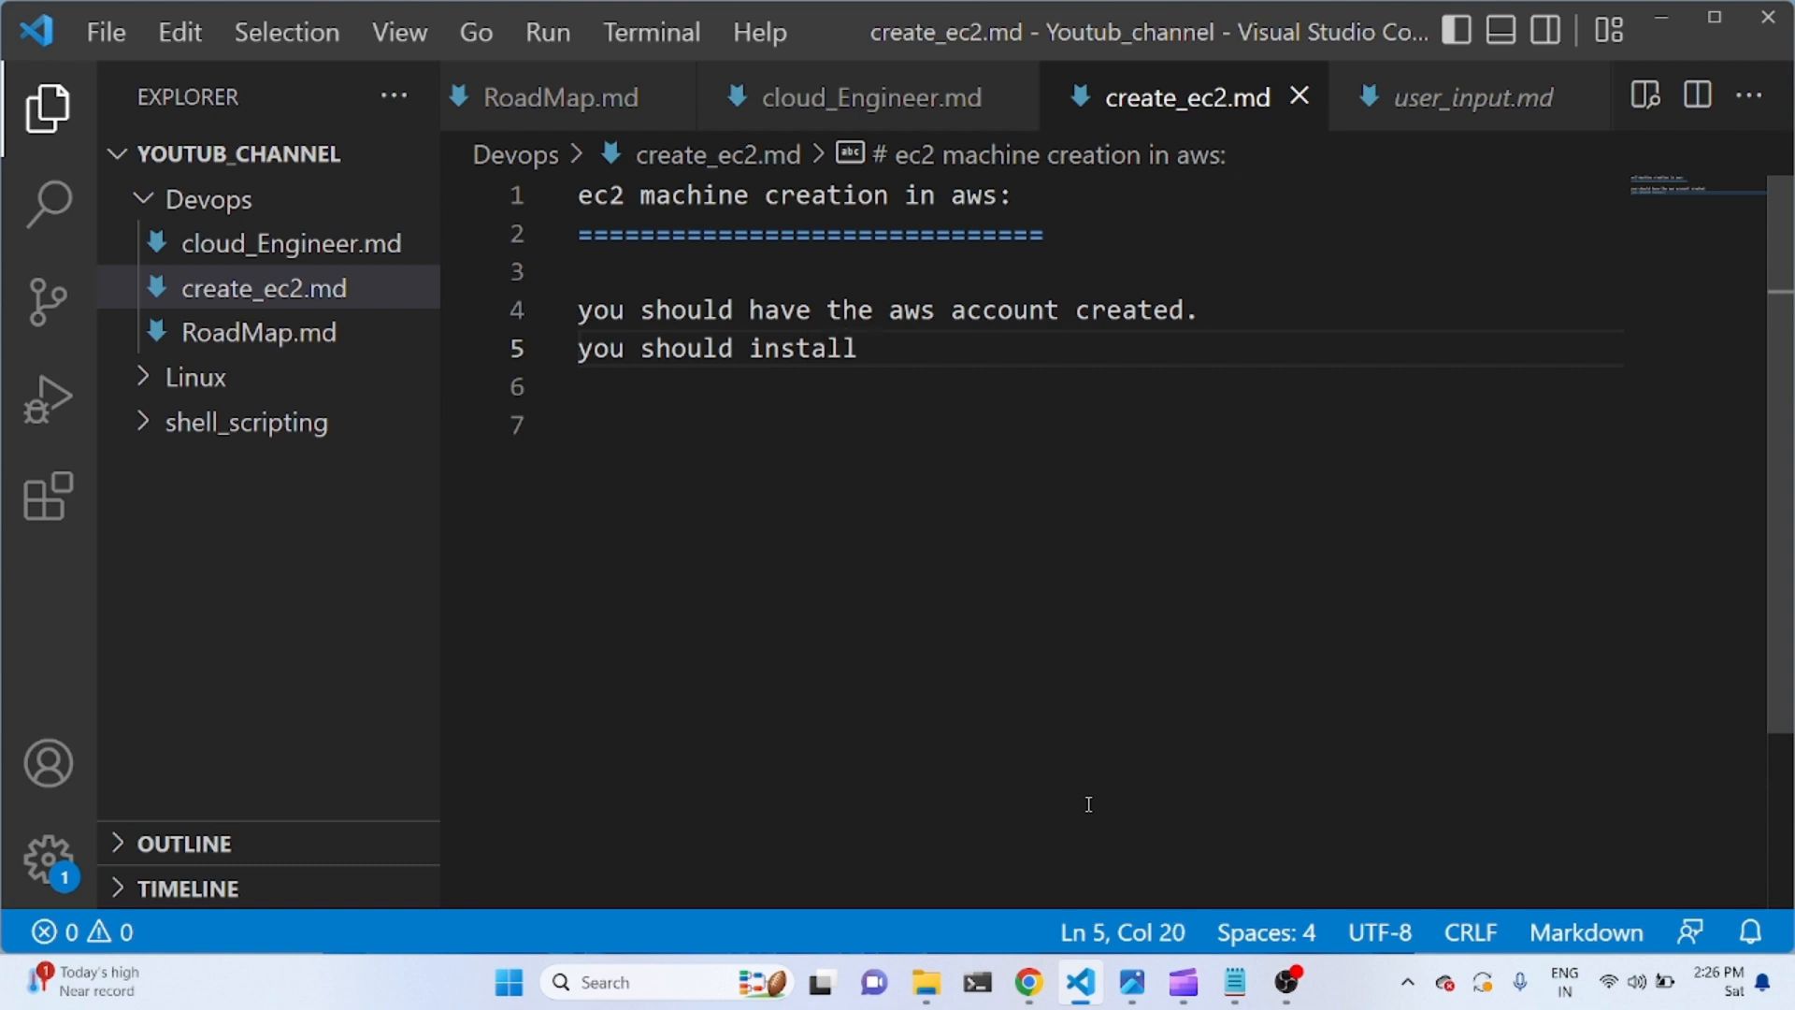
pyautogui.write('gitbash for ')
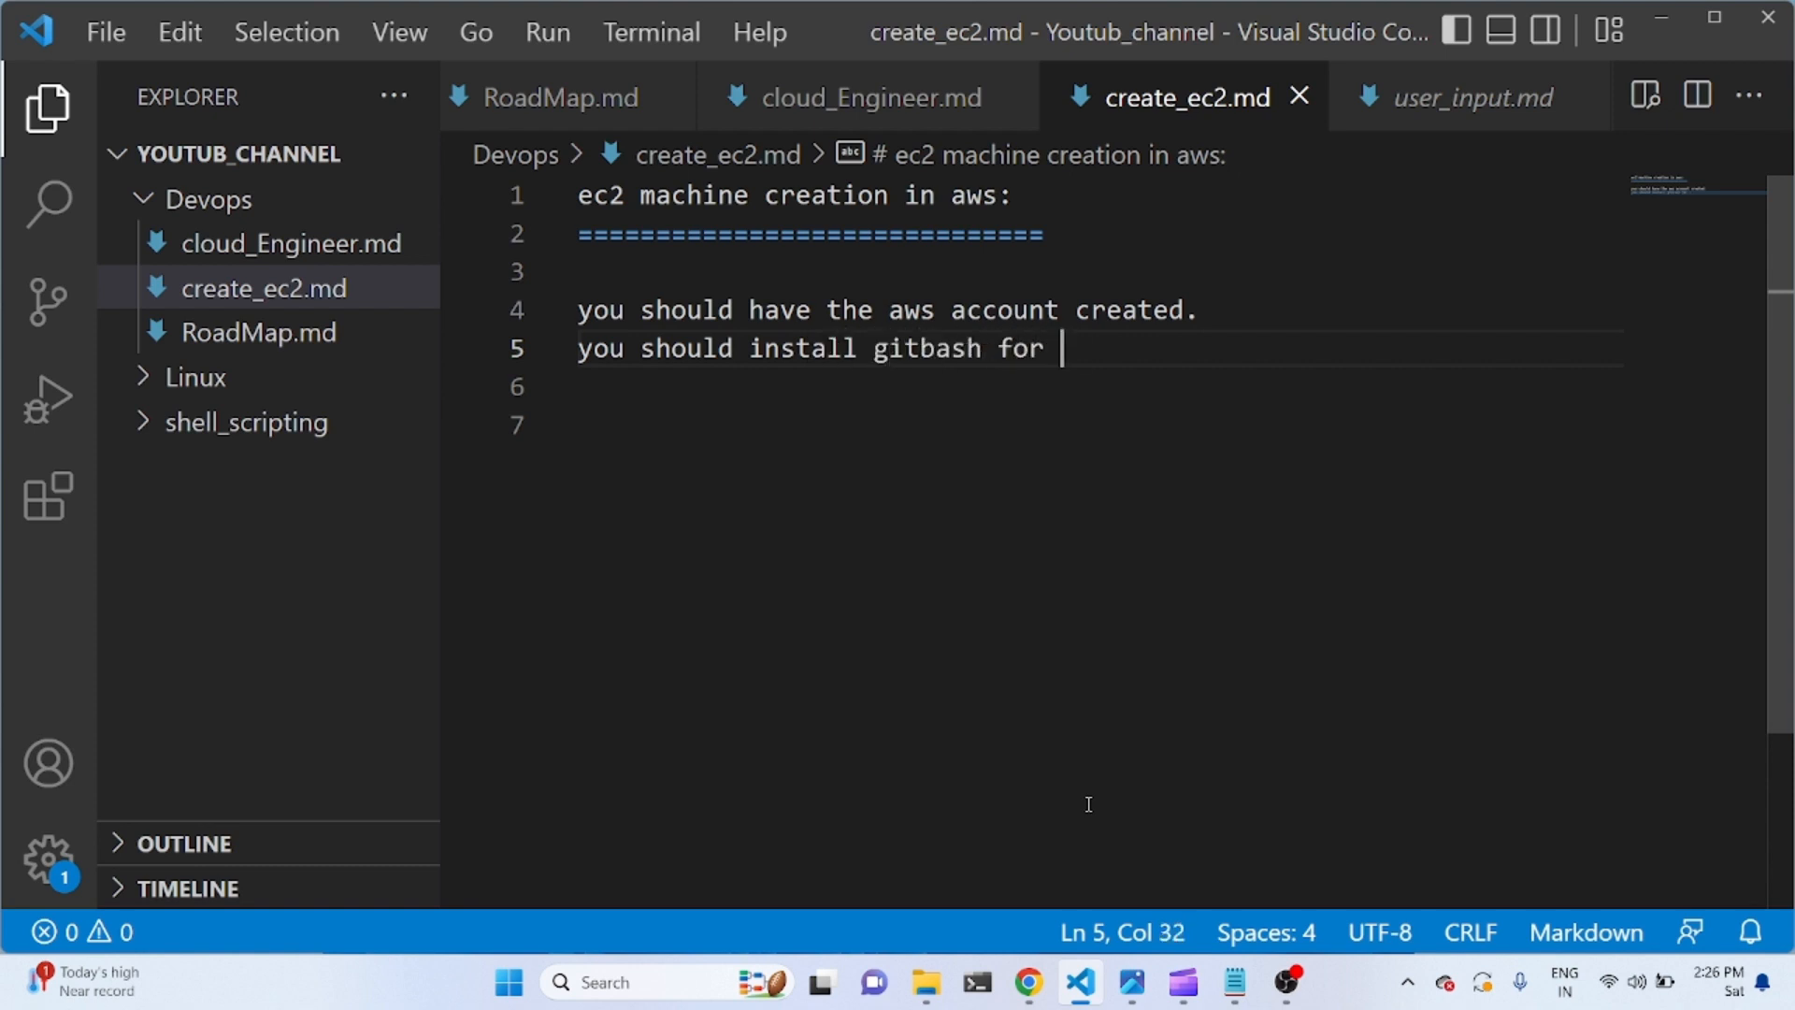
pyautogui.write('windows')
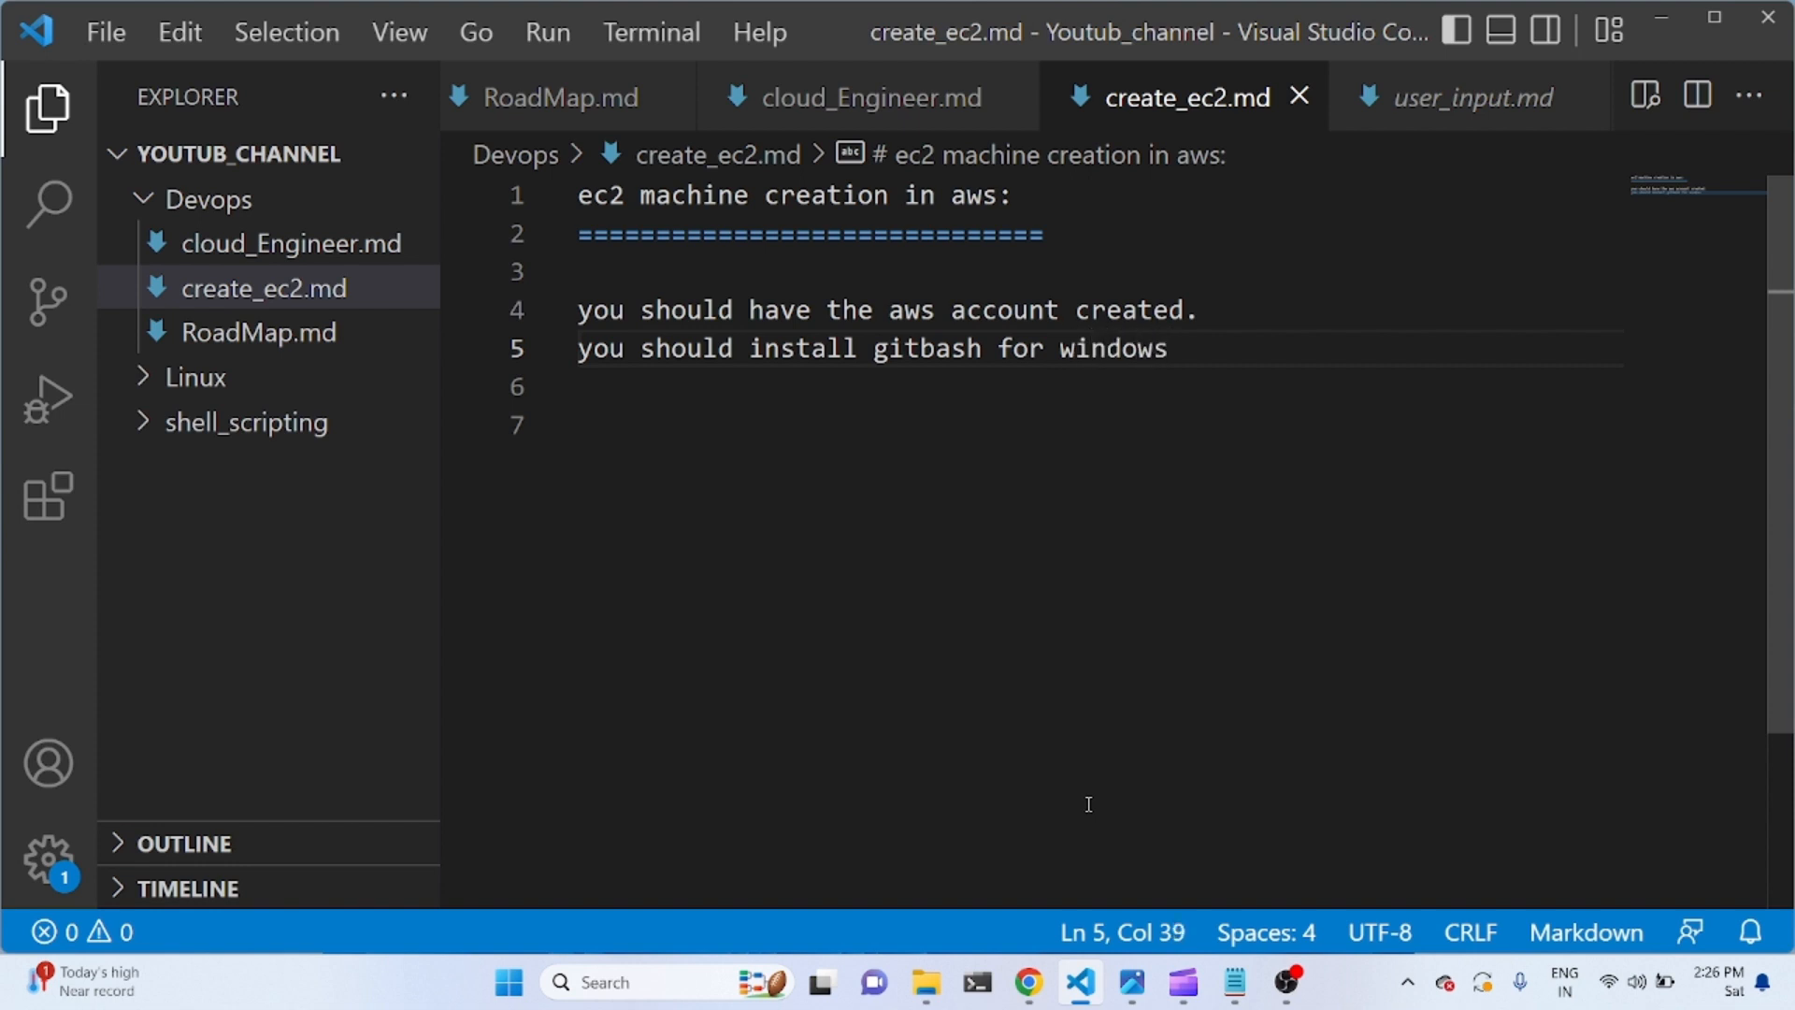
pyautogui.press('Return')
# Add the line "you can use powershell for connect to created vm" and leave a blank line after it.
pyautogui.write('you ')
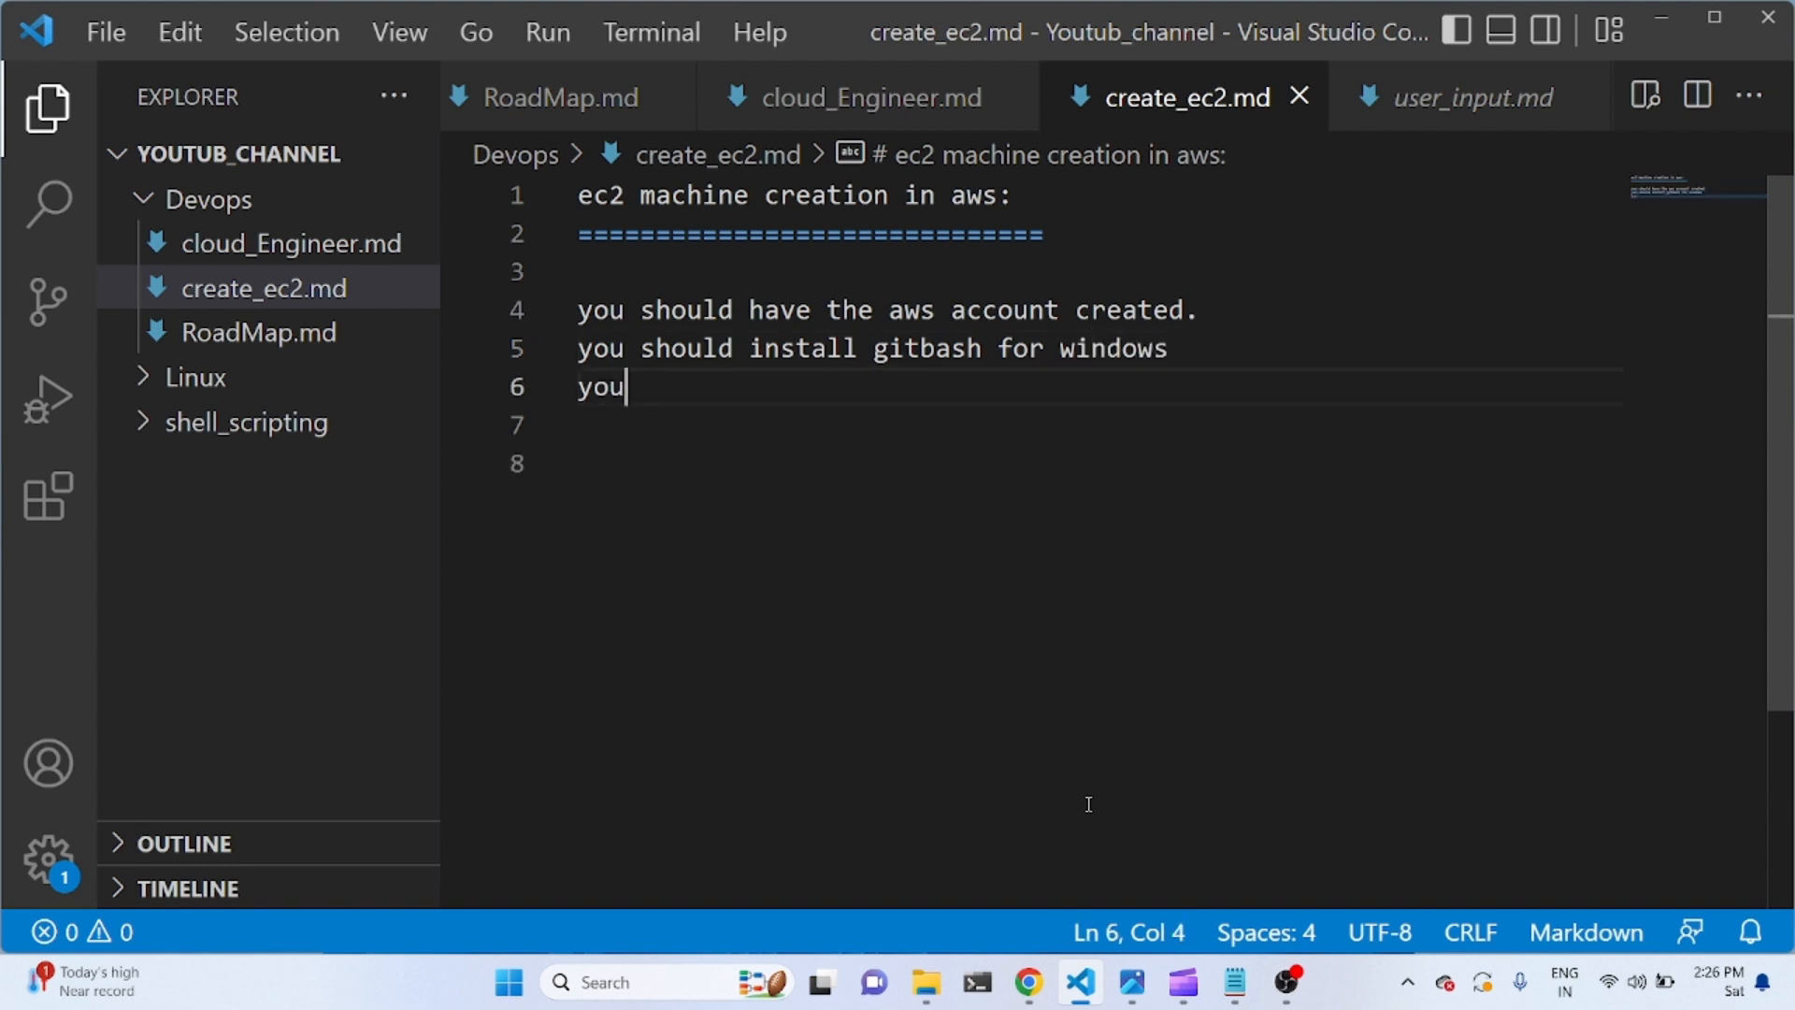
pyautogui.write('can us')
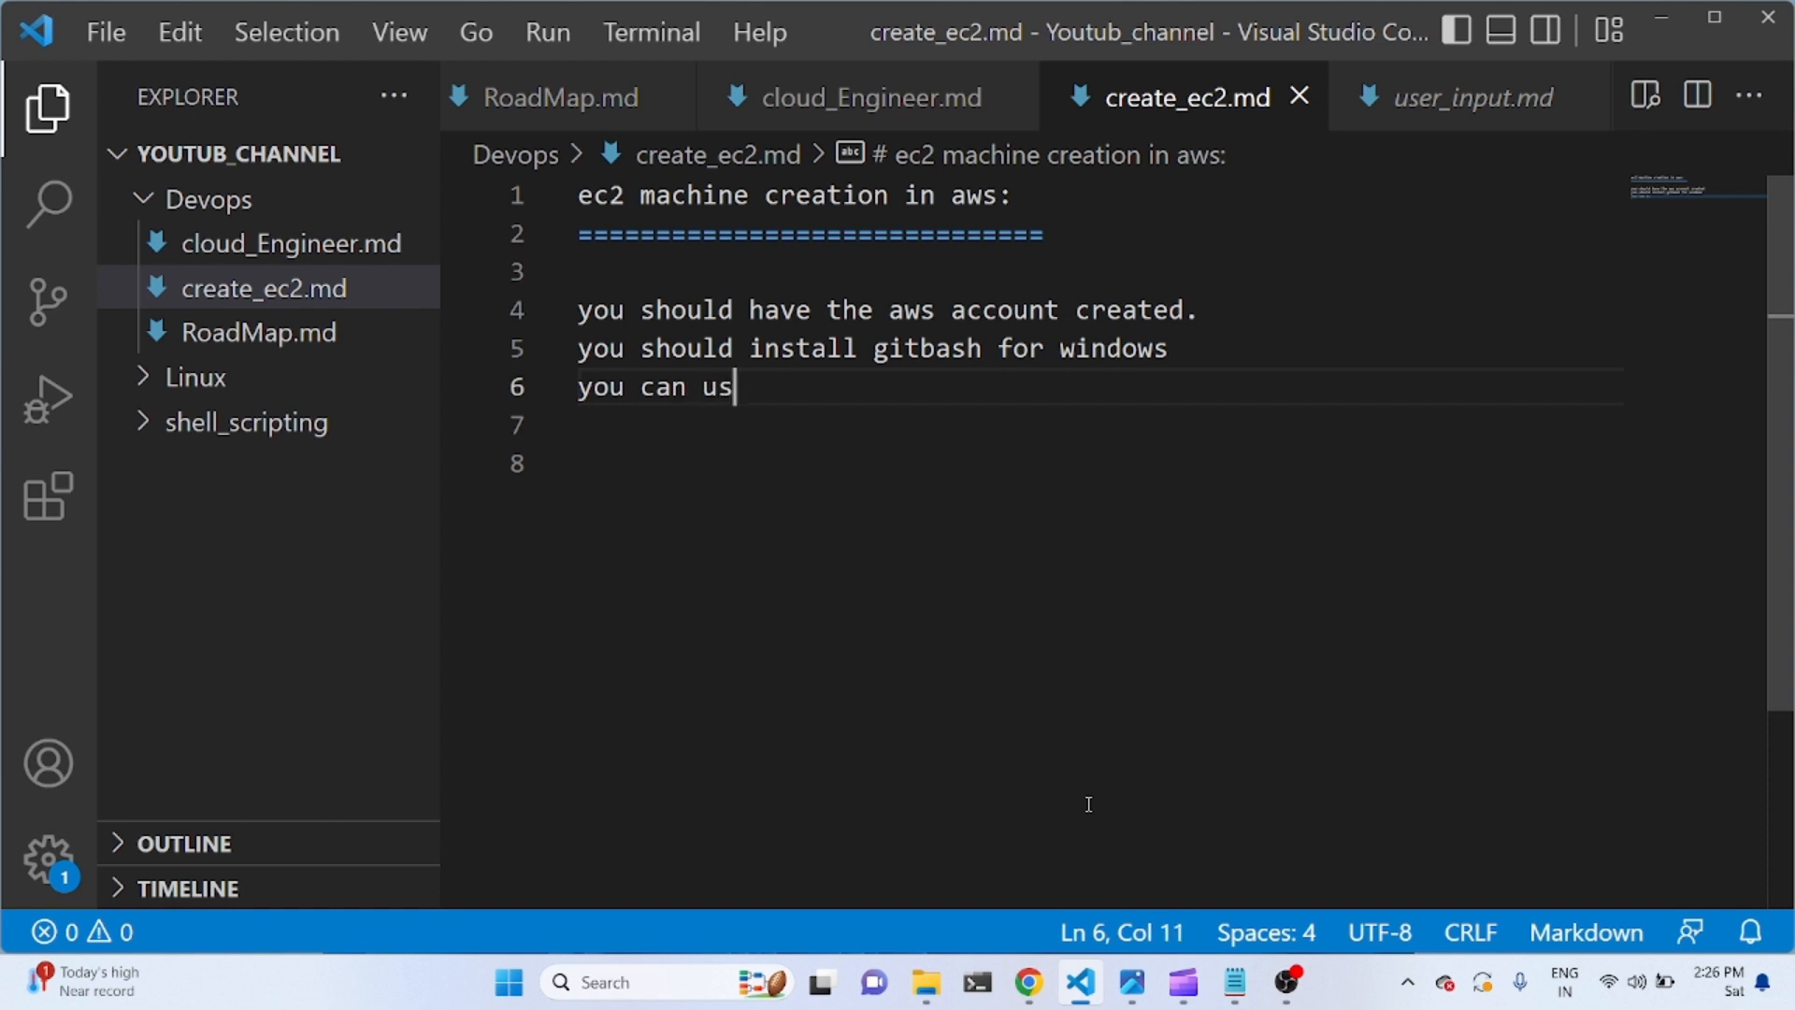
pyautogui.write('e powershe')
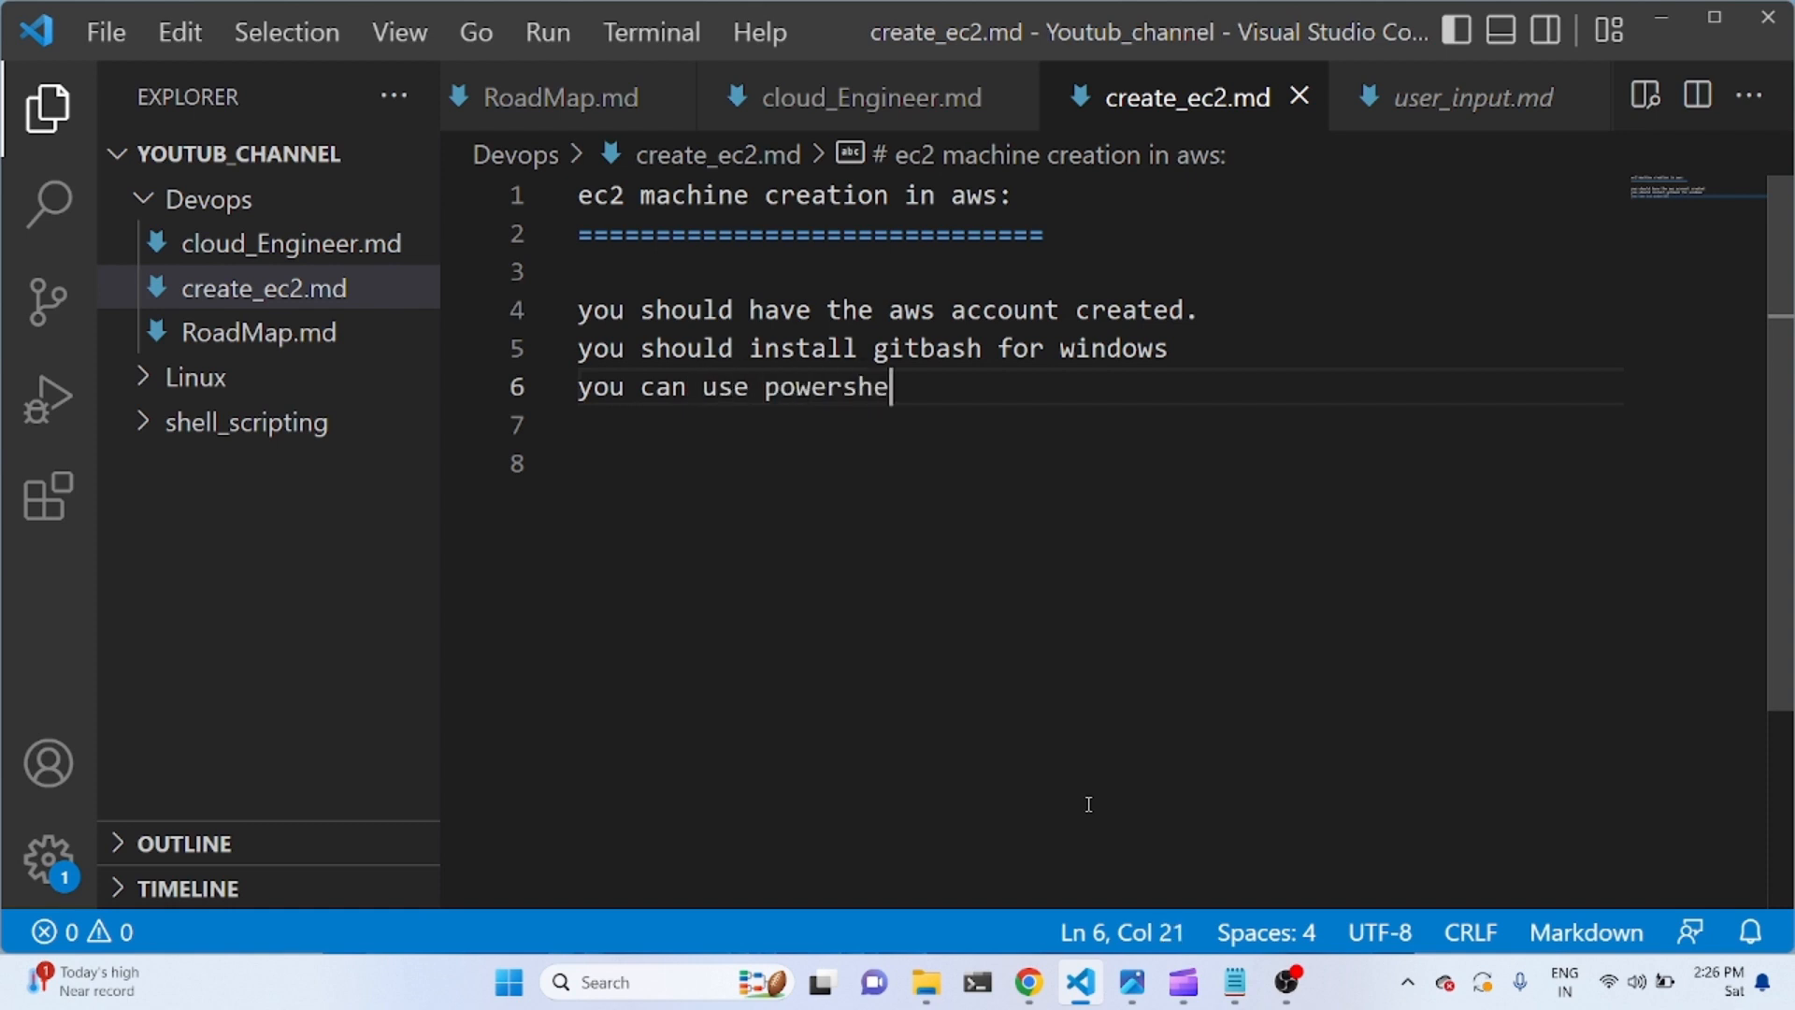
pyautogui.write('ll for co')
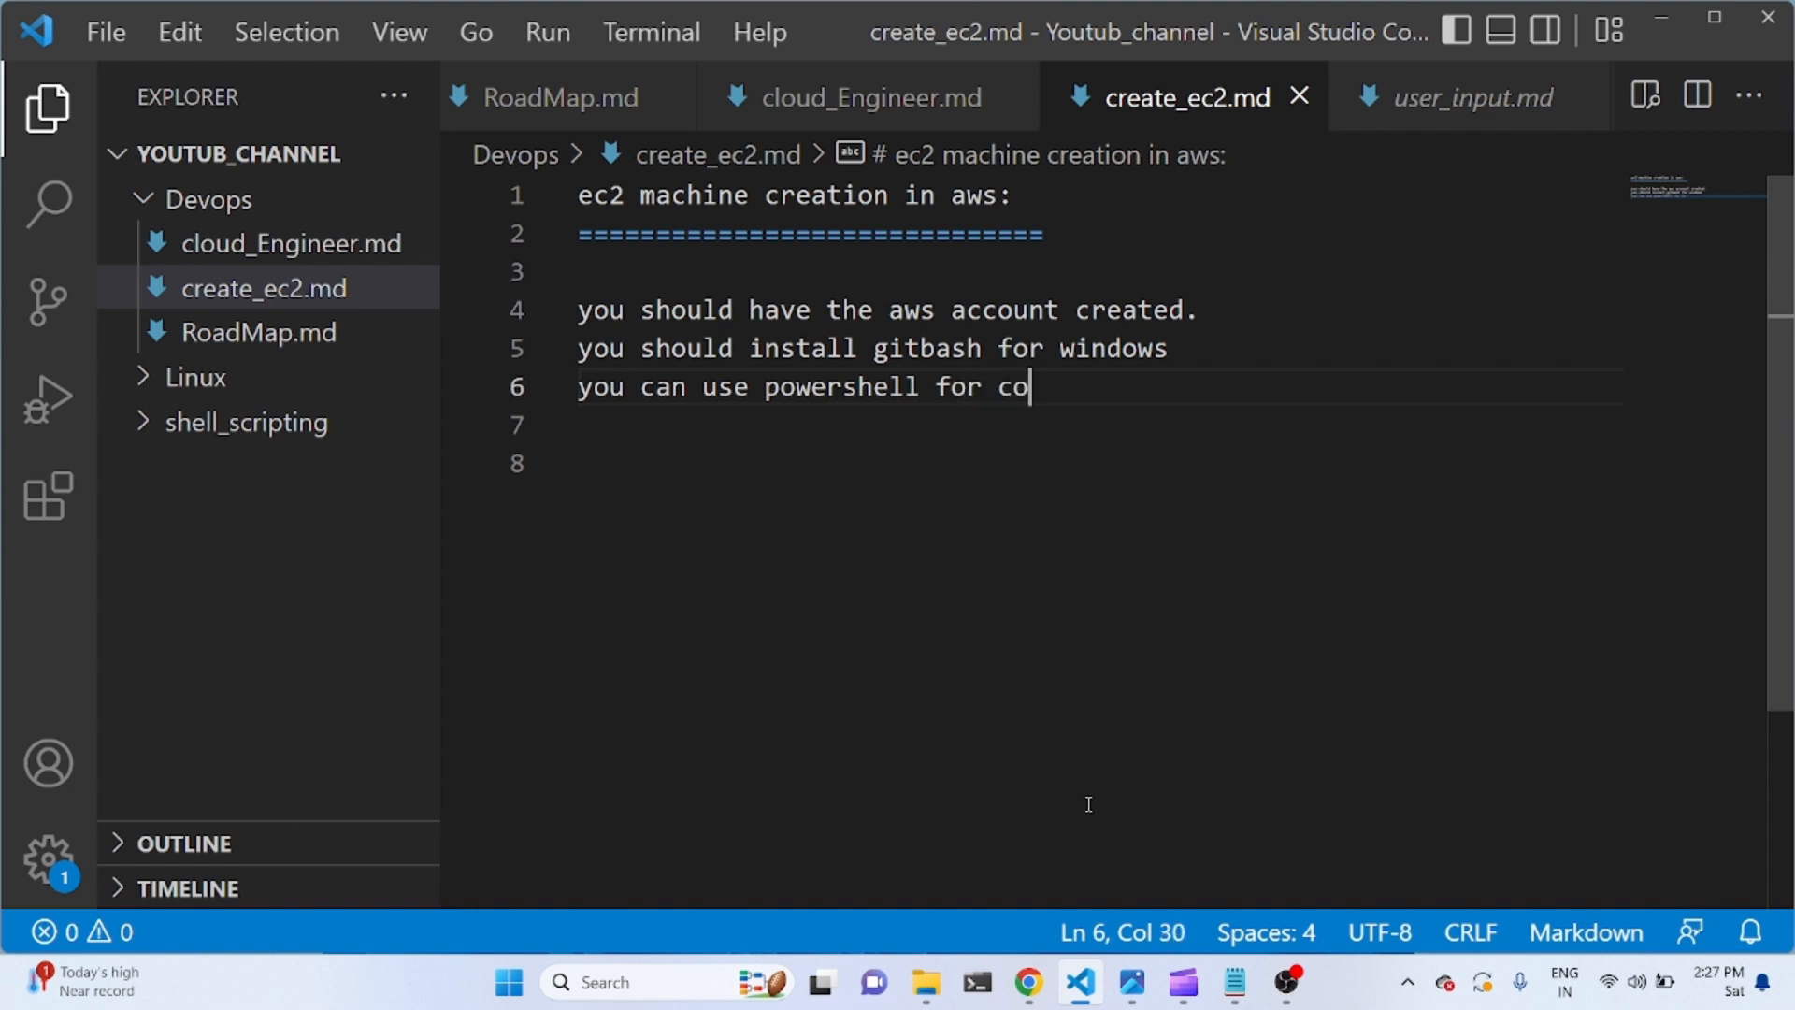
pyautogui.write('nnect to created vm')
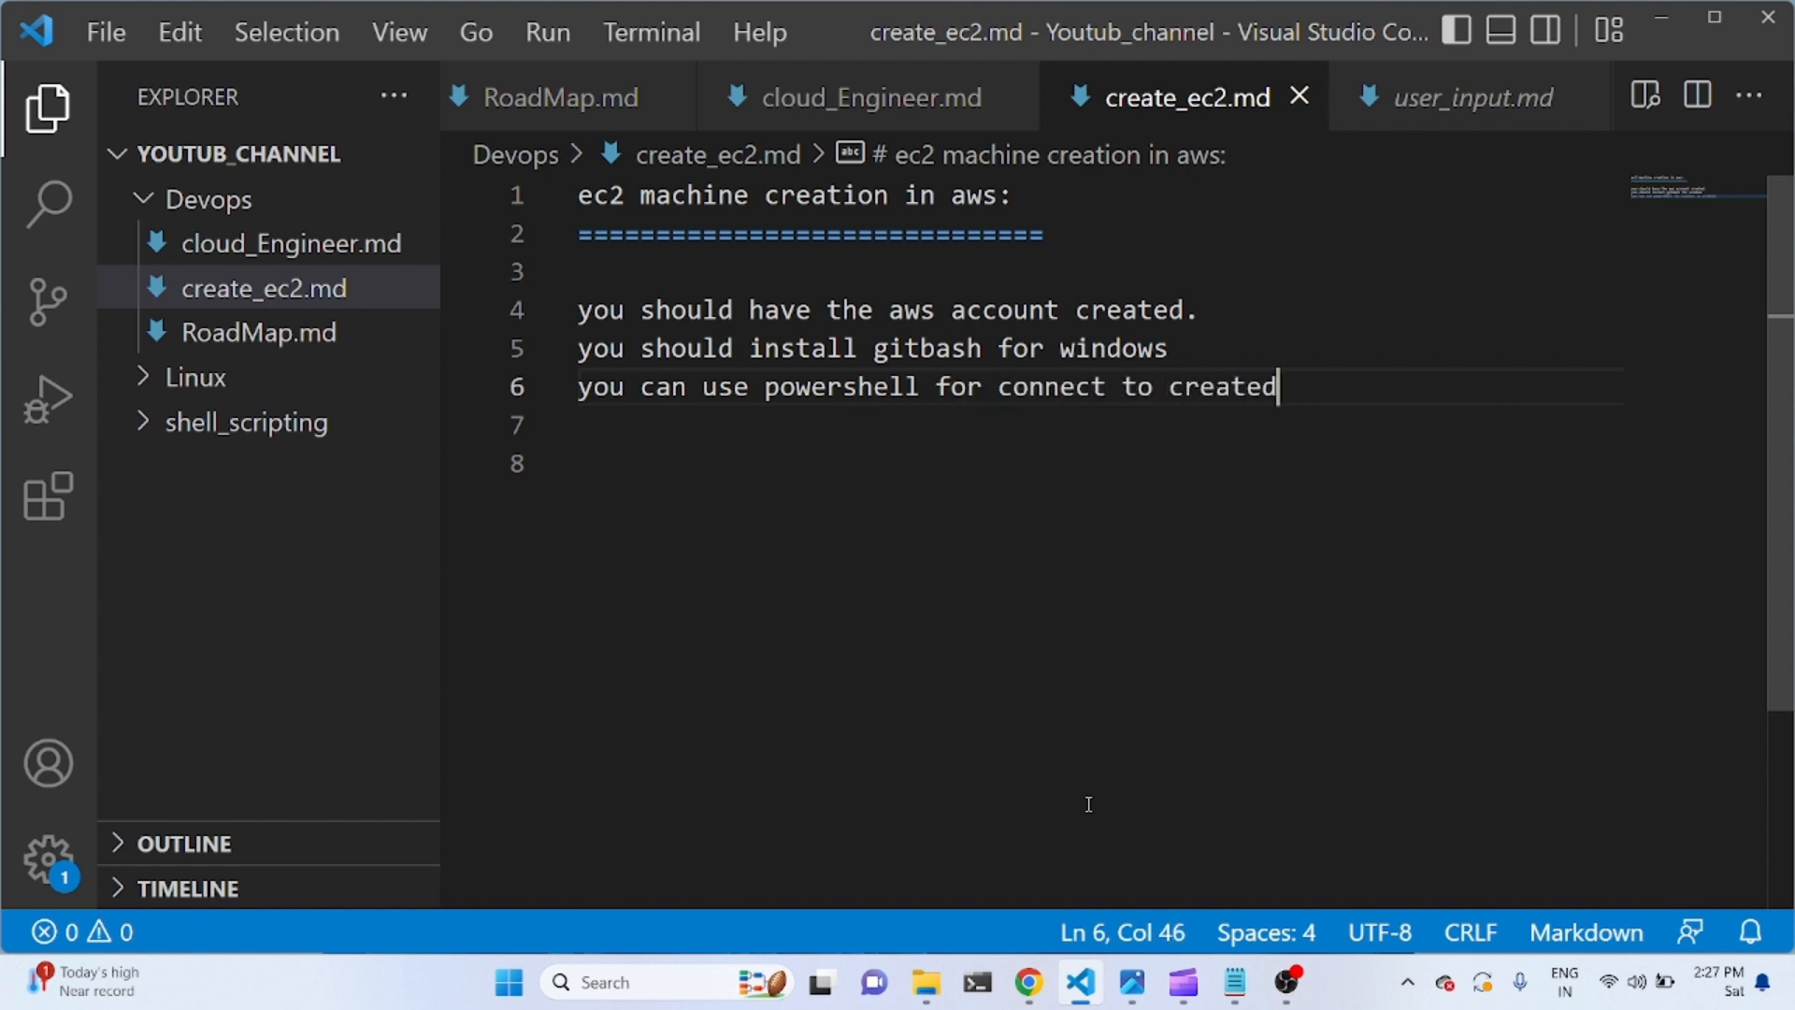
pyautogui.press('Return')
pyautogui.press('Return')
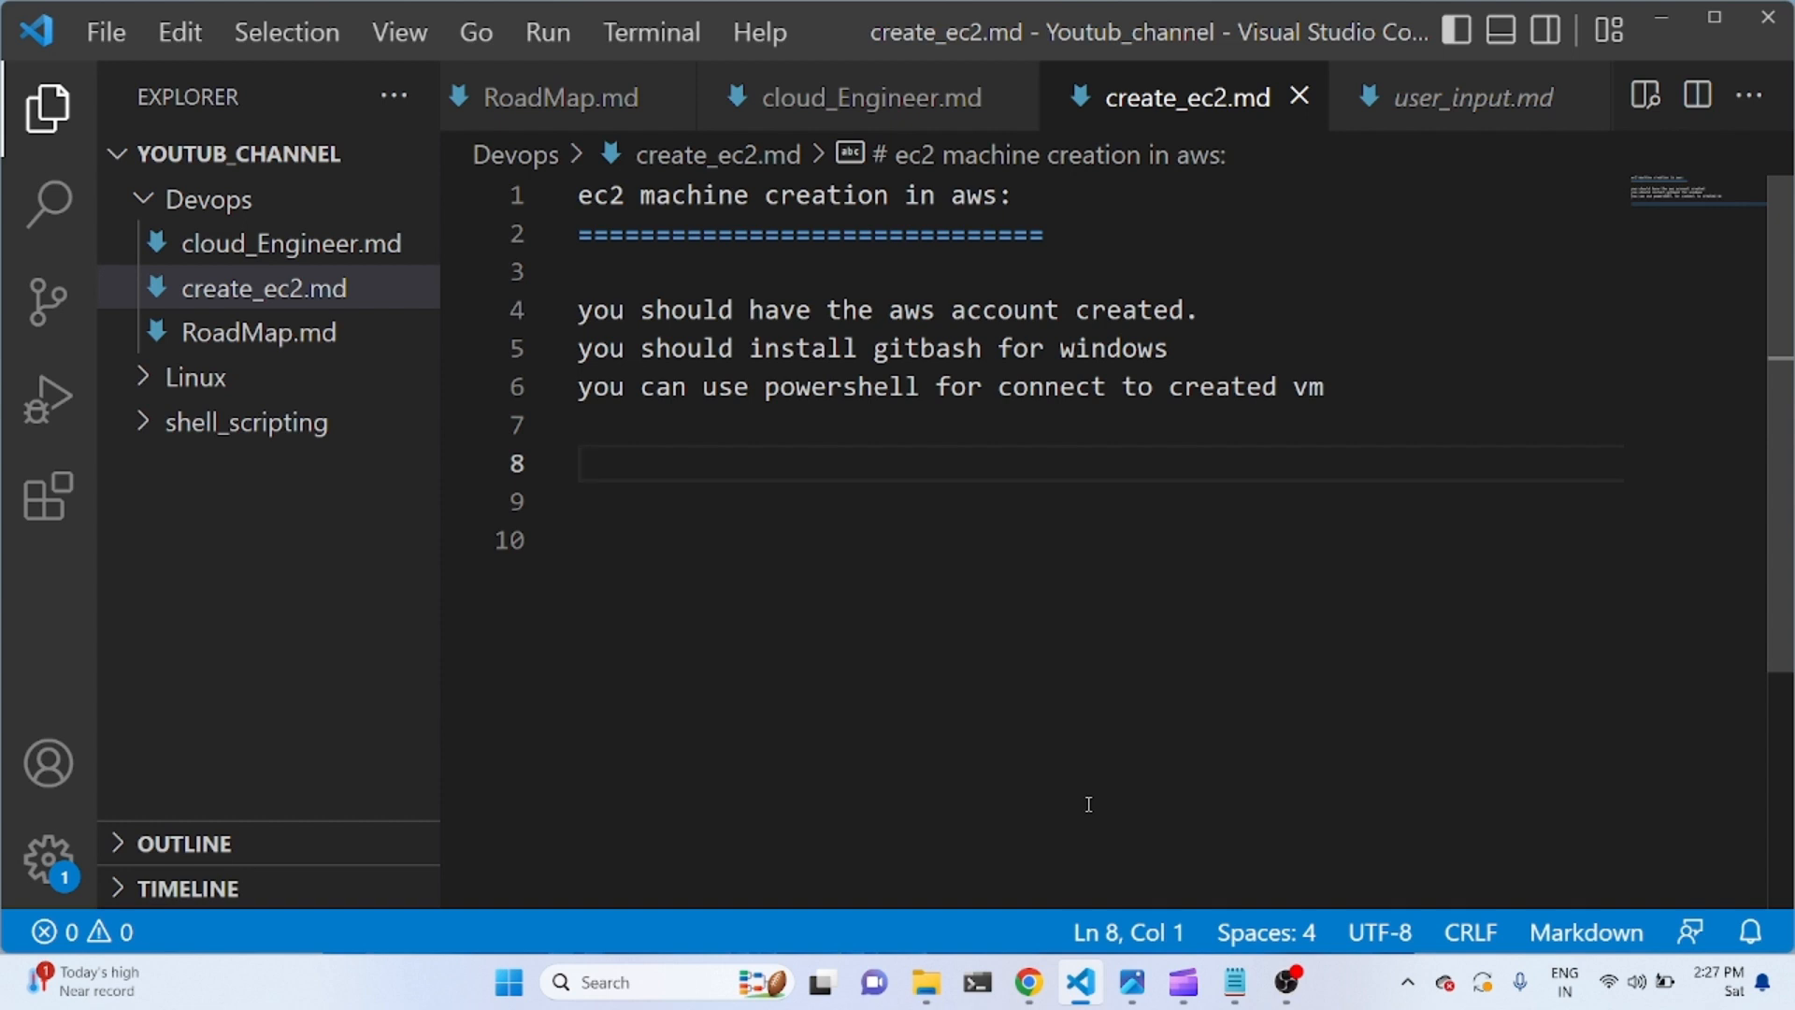
# Add the topics "Linux" and "shell scripting" on separate lines, followed by a blank line.
pyautogui.write('Linux')
pyautogui.press('Return')
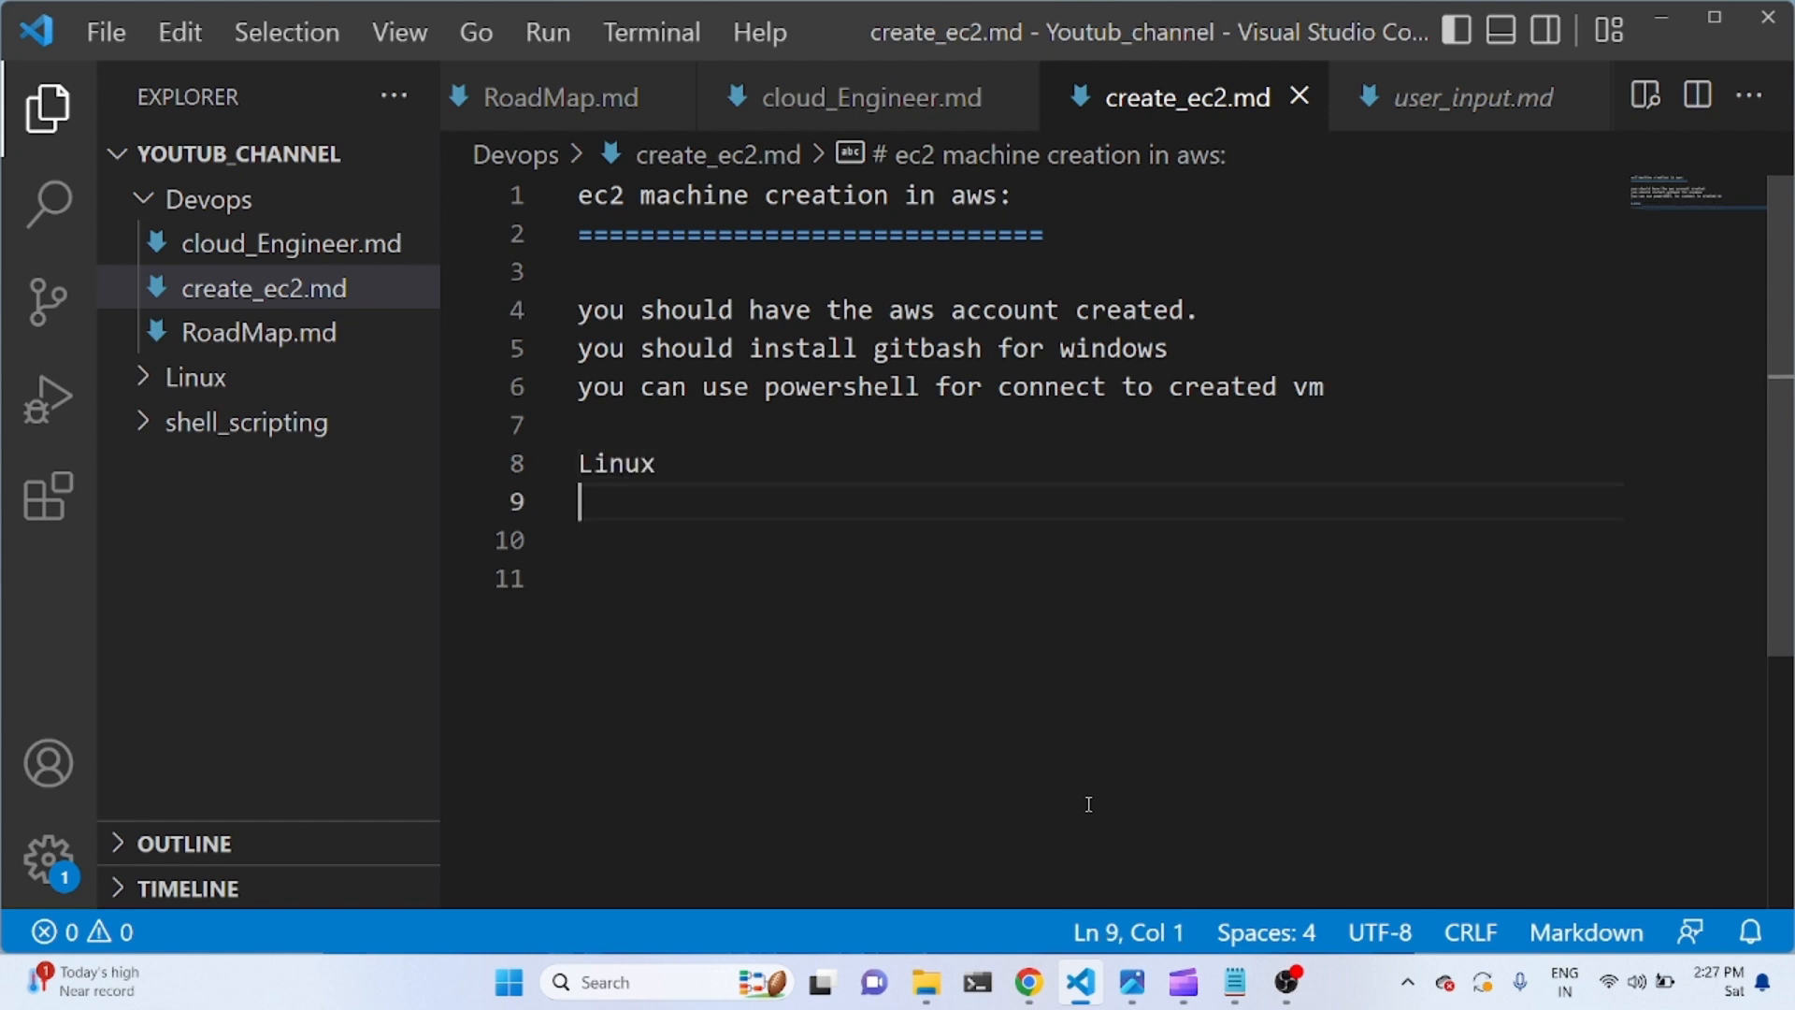
pyautogui.write('shell')
pyautogui.write('scripting')
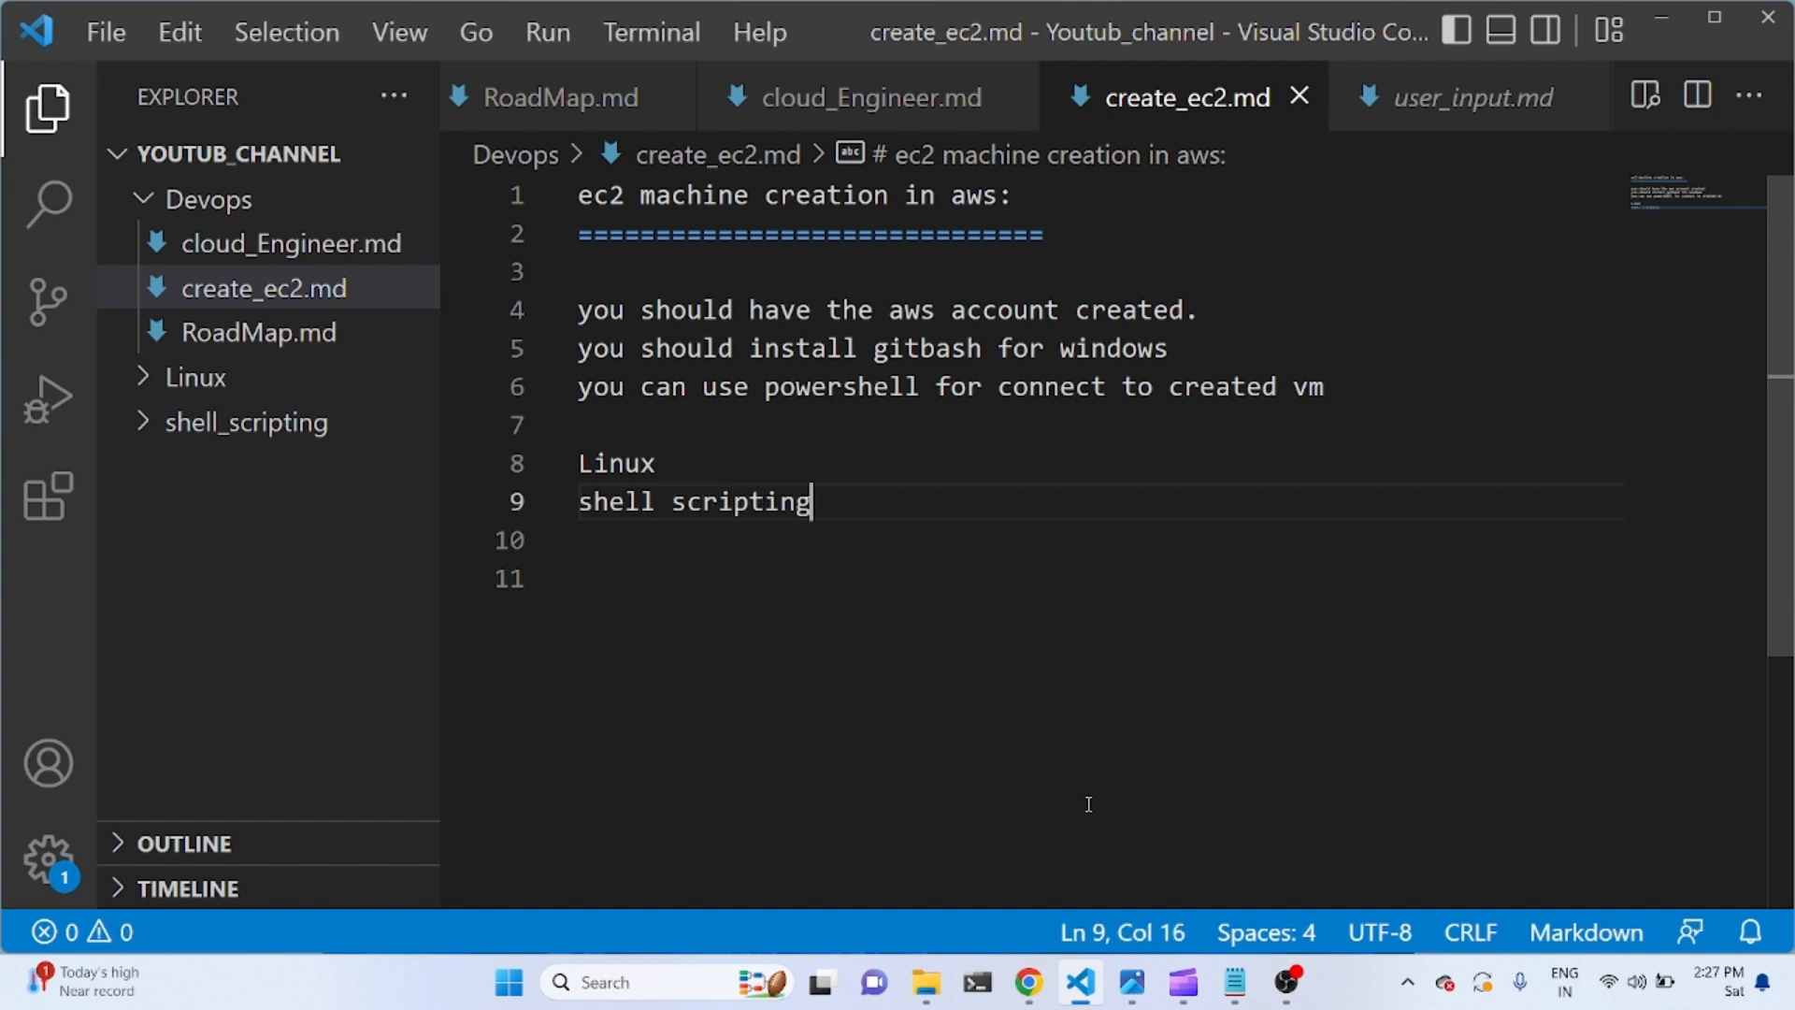
pyautogui.press('Return')
pyautogui.press('Return')
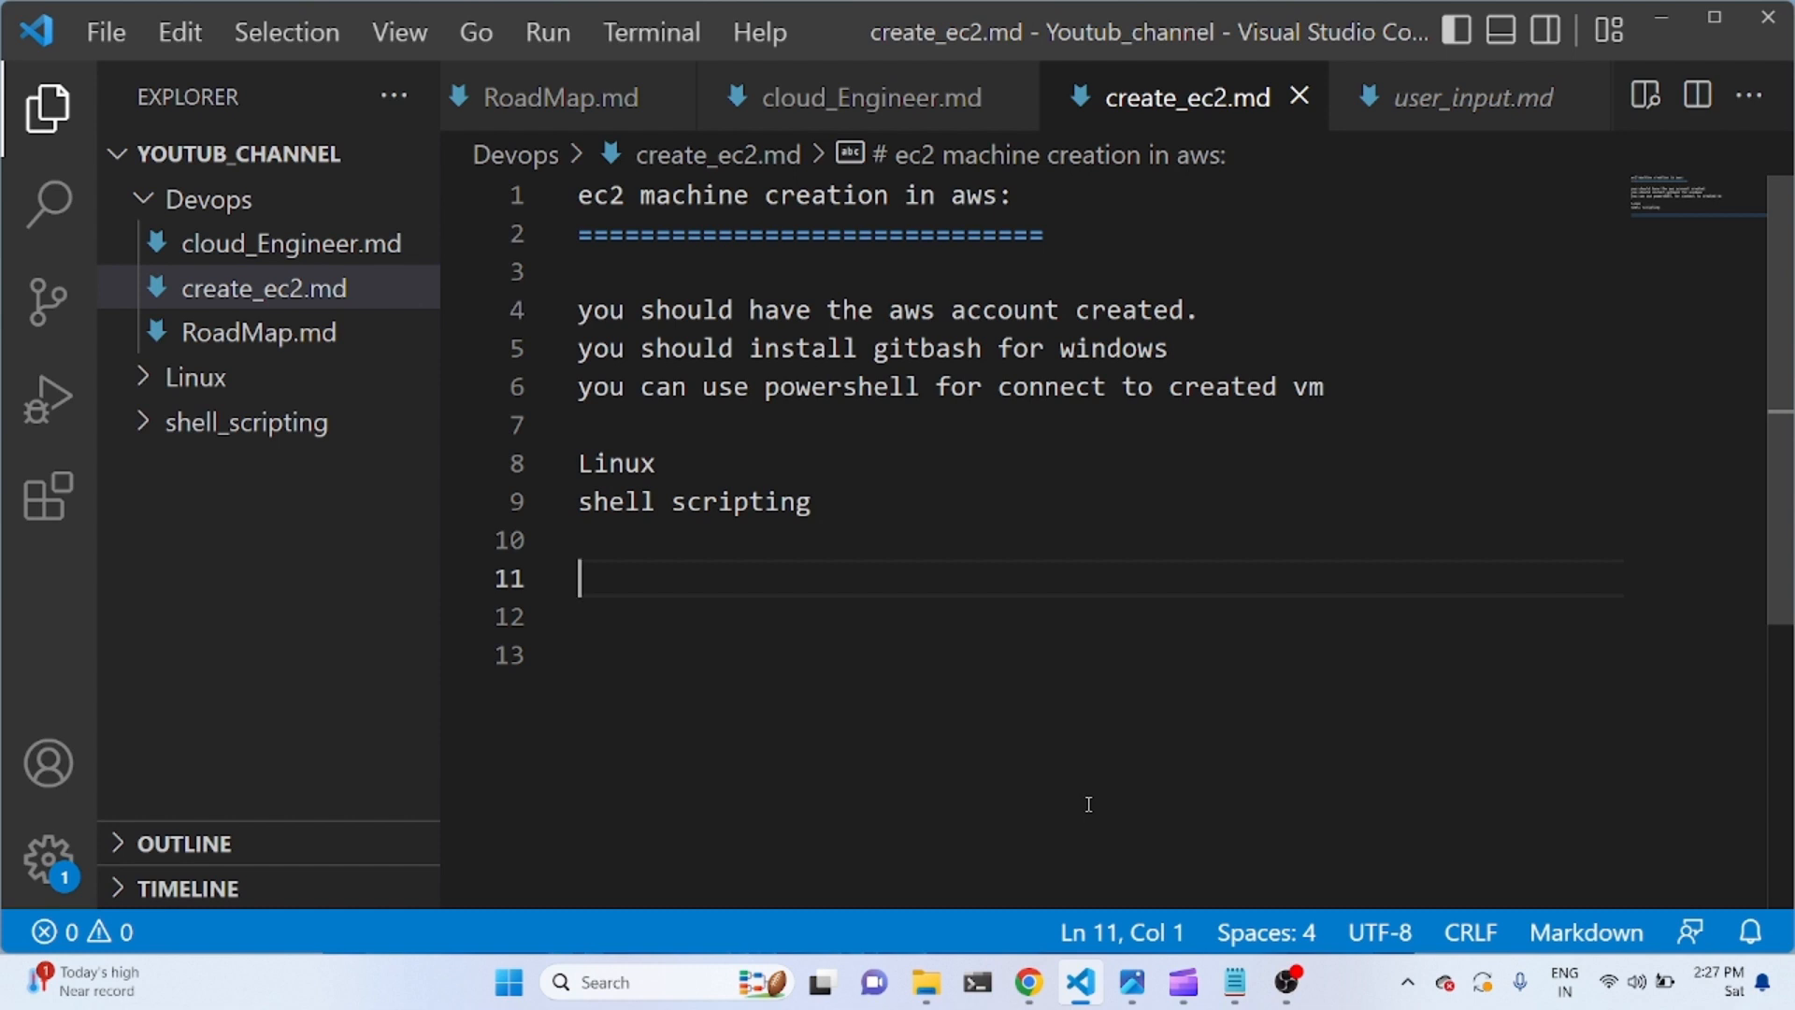
# Minimize the editor and switch to the Chrome window showing the AWS Console Home.
pyautogui.click(1658, 22)
pyautogui.click(1028, 982)
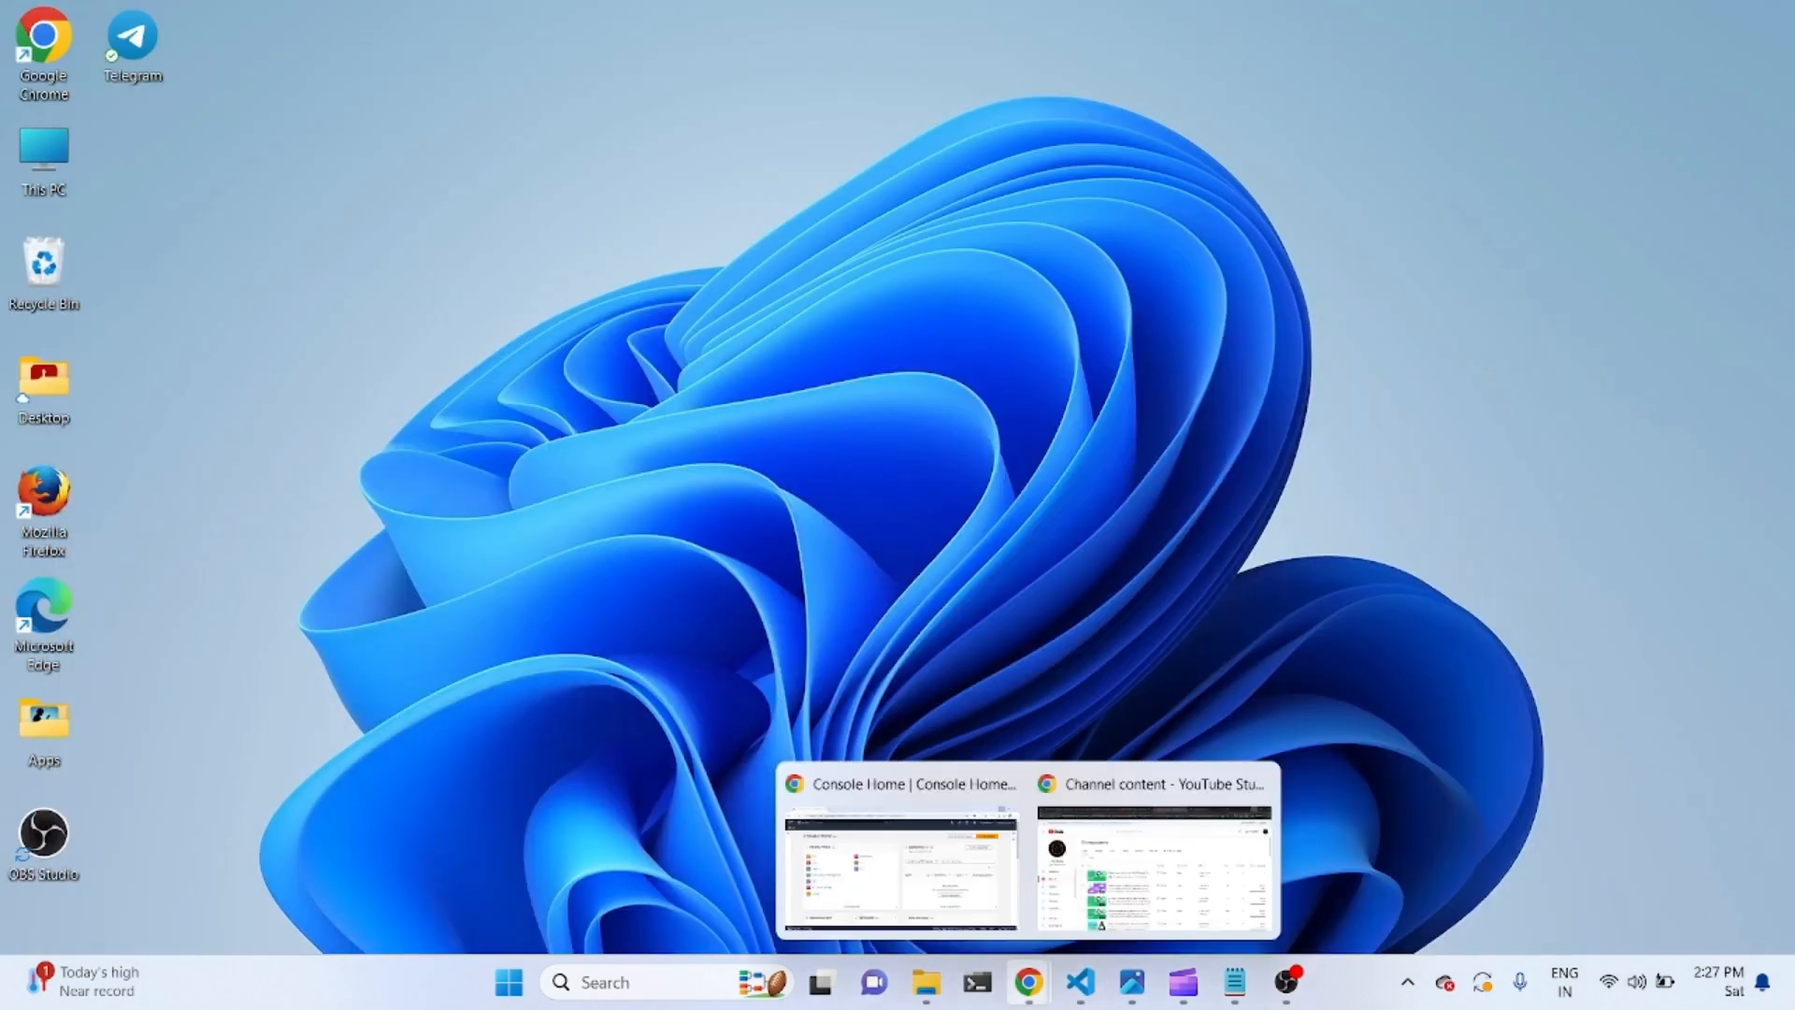
pyautogui.click(900, 865)
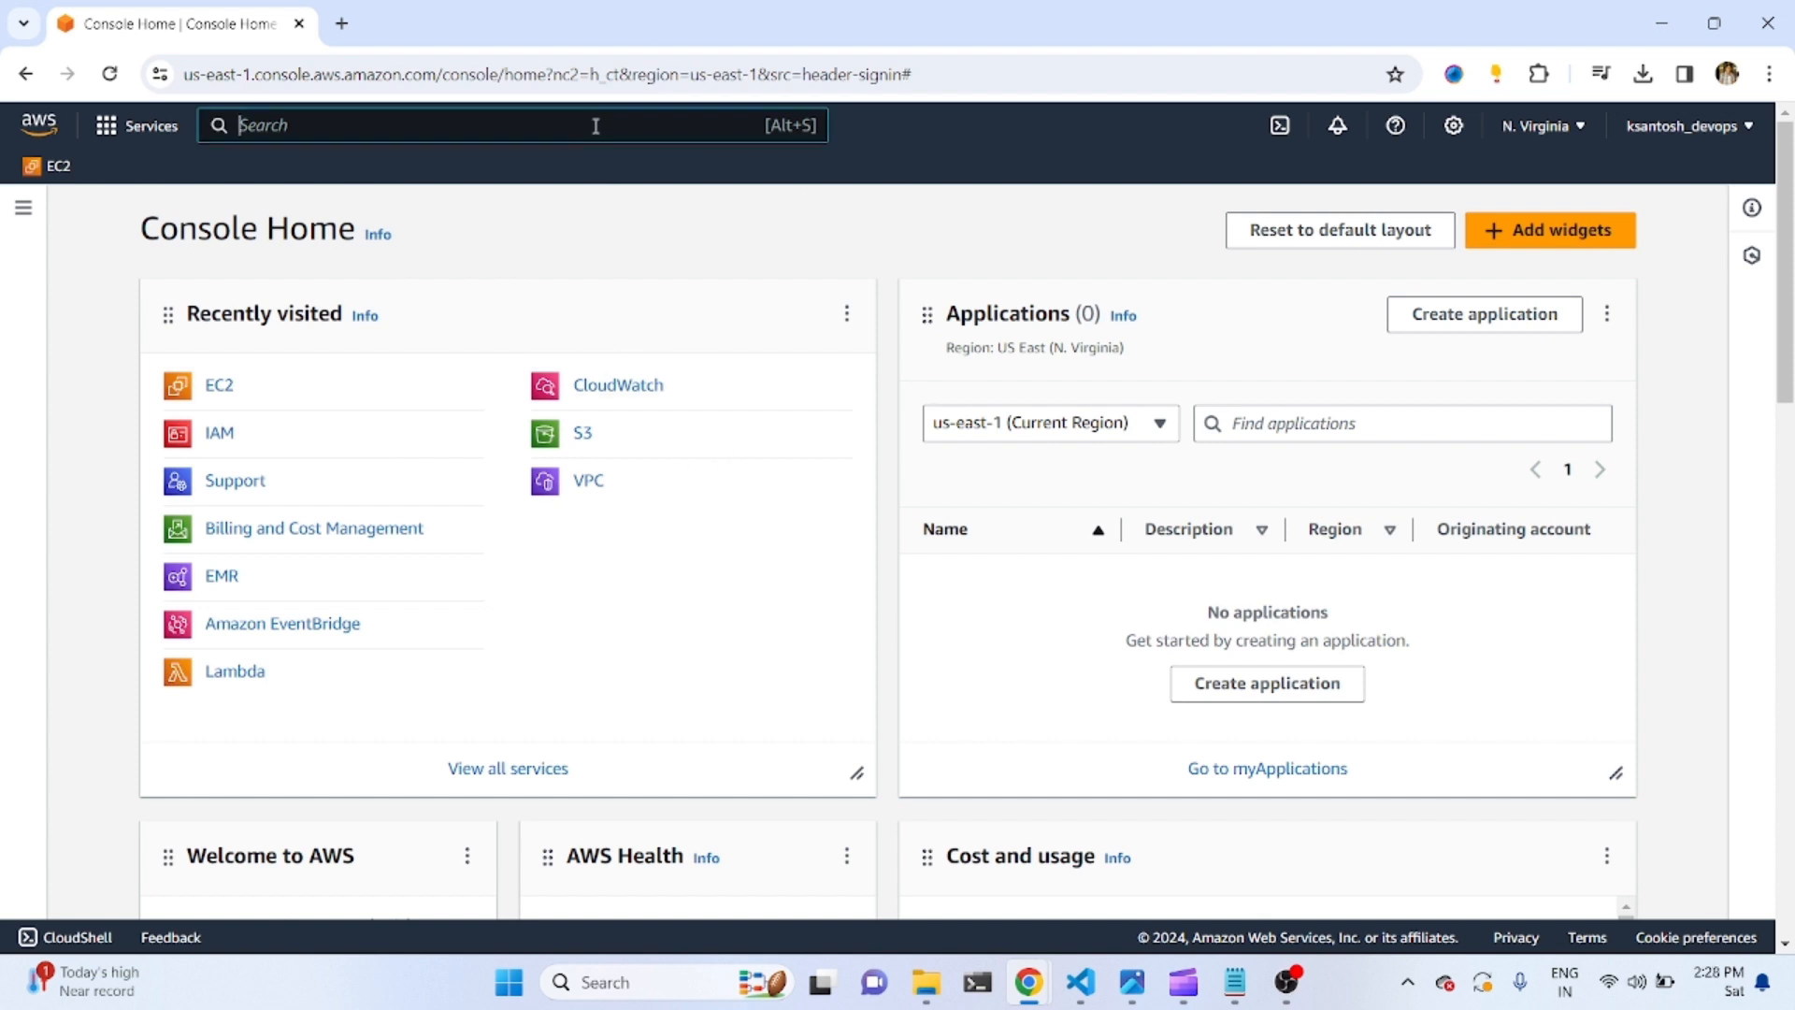
# Search the AWS console for "ec2" and open the EC2 service dashboard.
pyautogui.write('ec2')
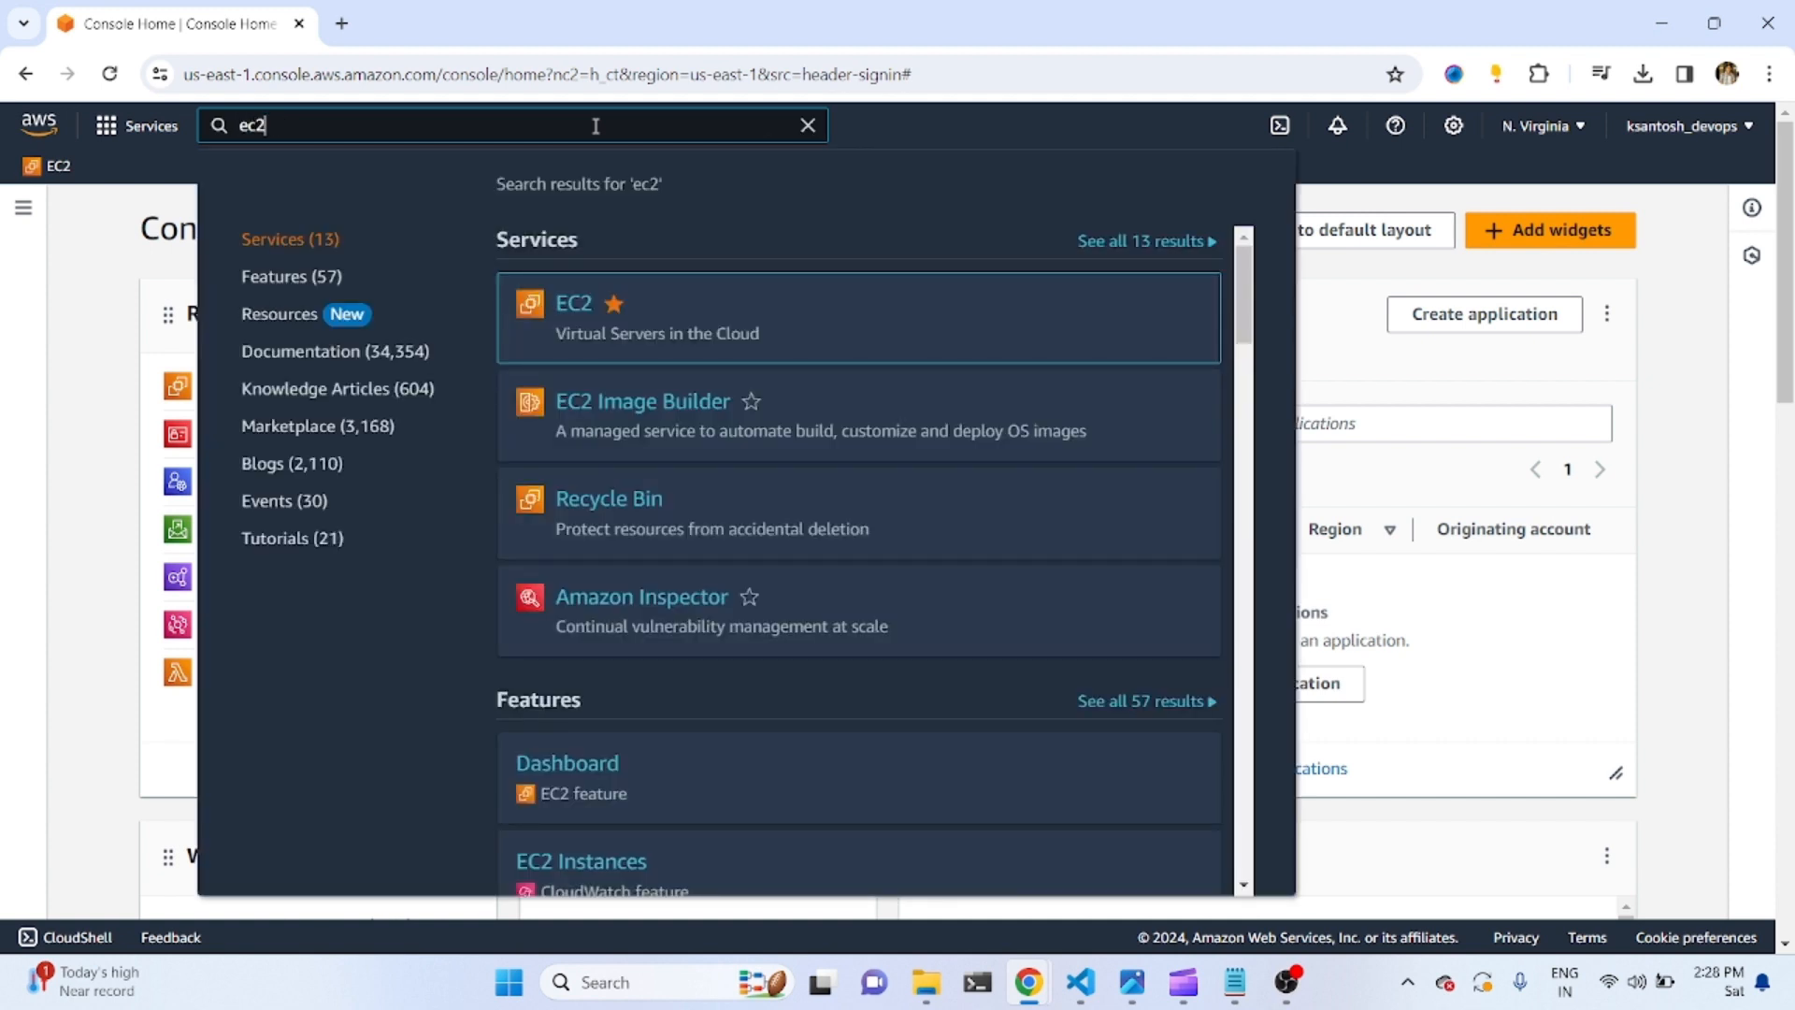
pyautogui.moveTo(578, 325)
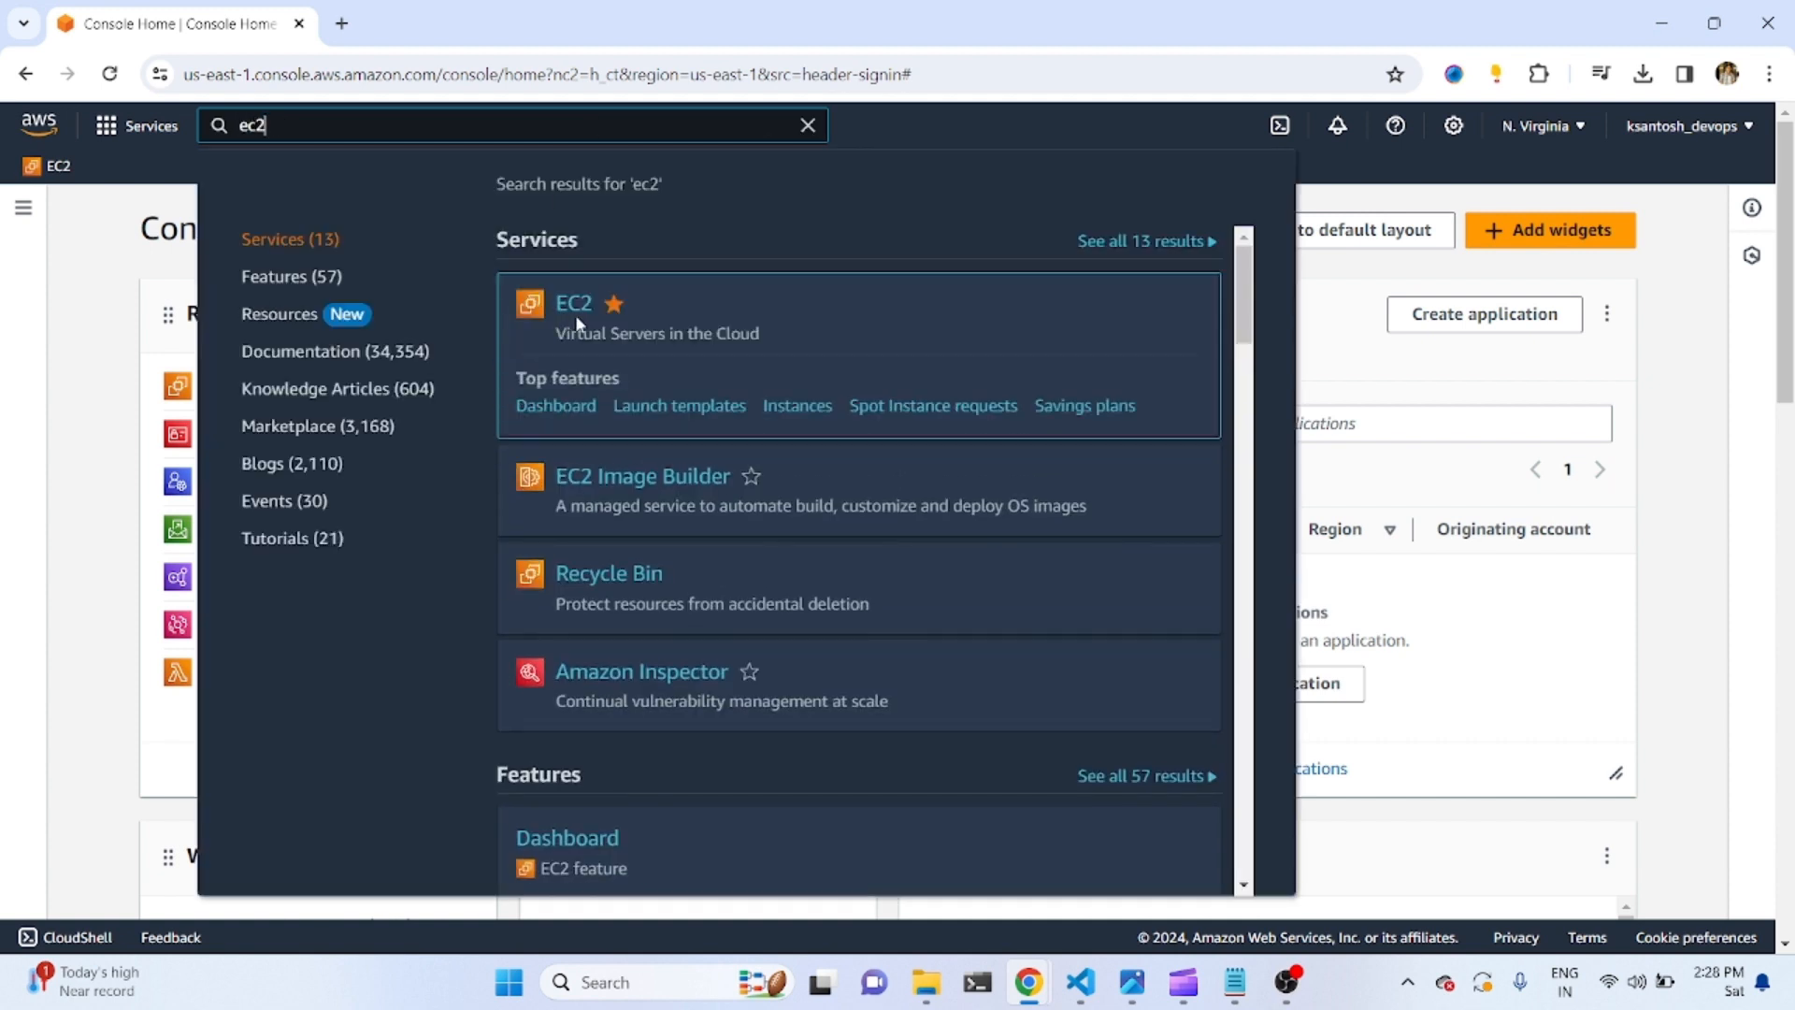
pyautogui.click(1352, 334)
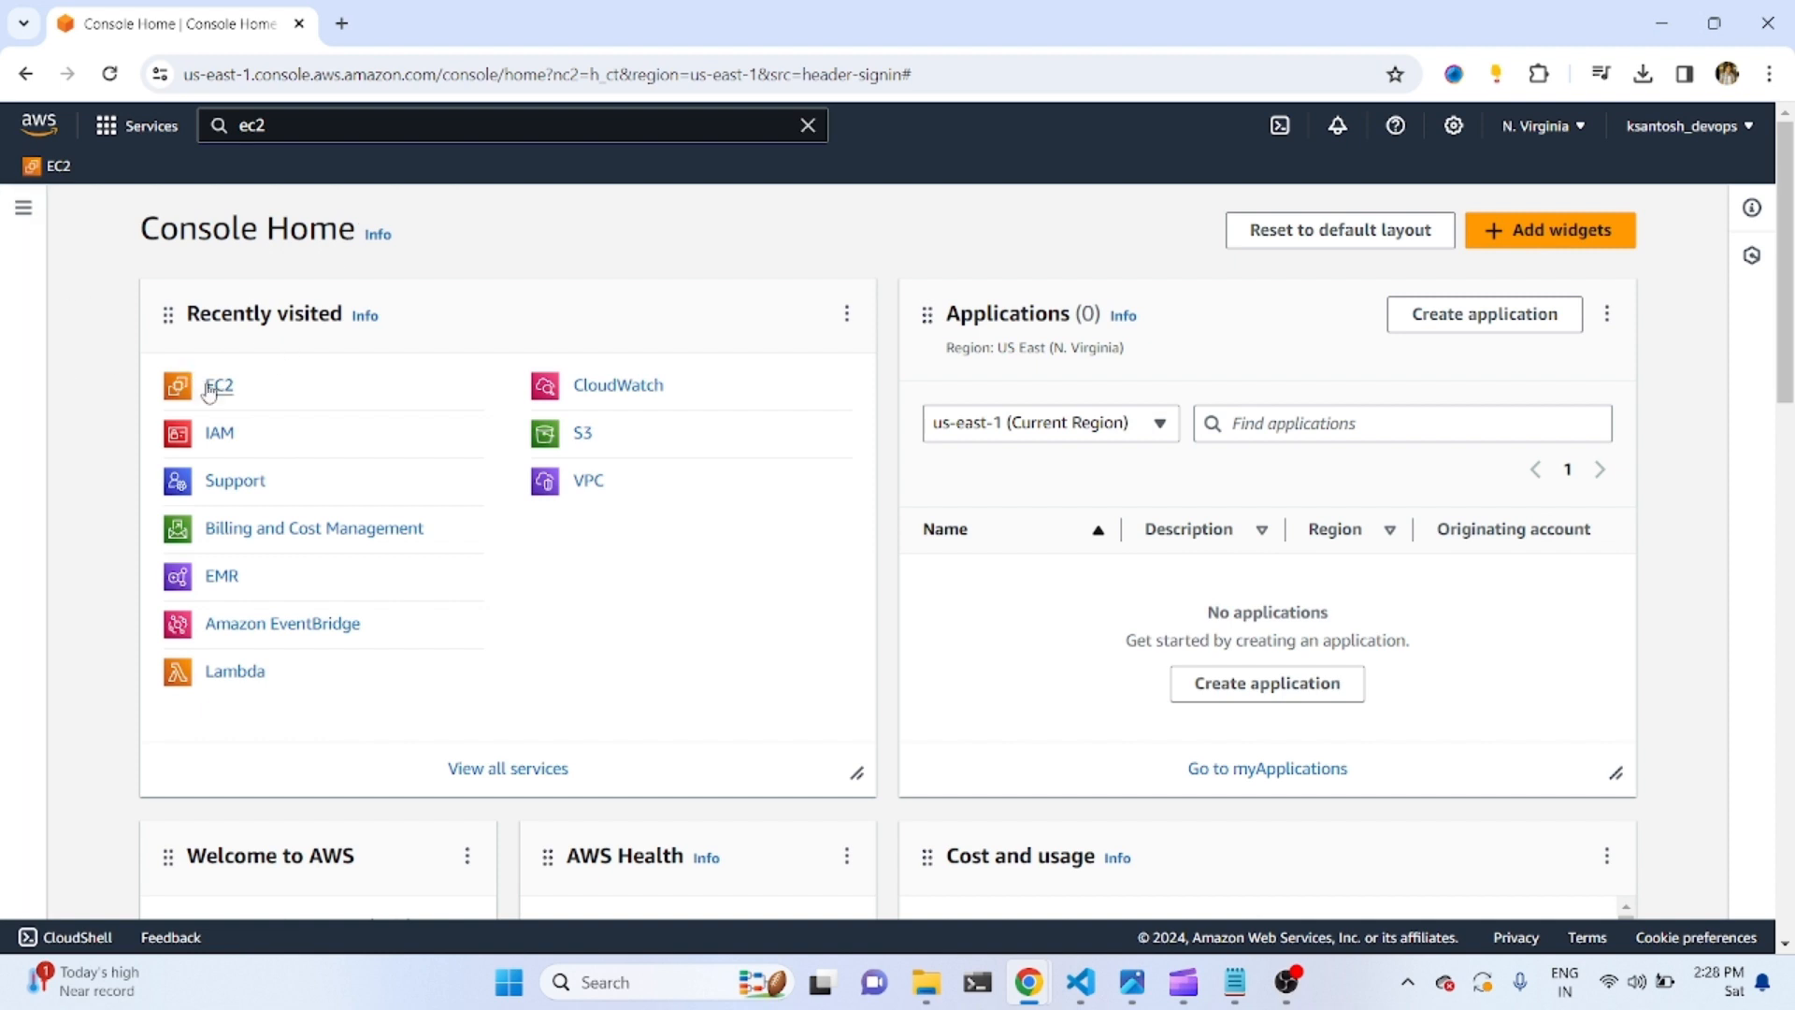
pyautogui.click(316, 129)
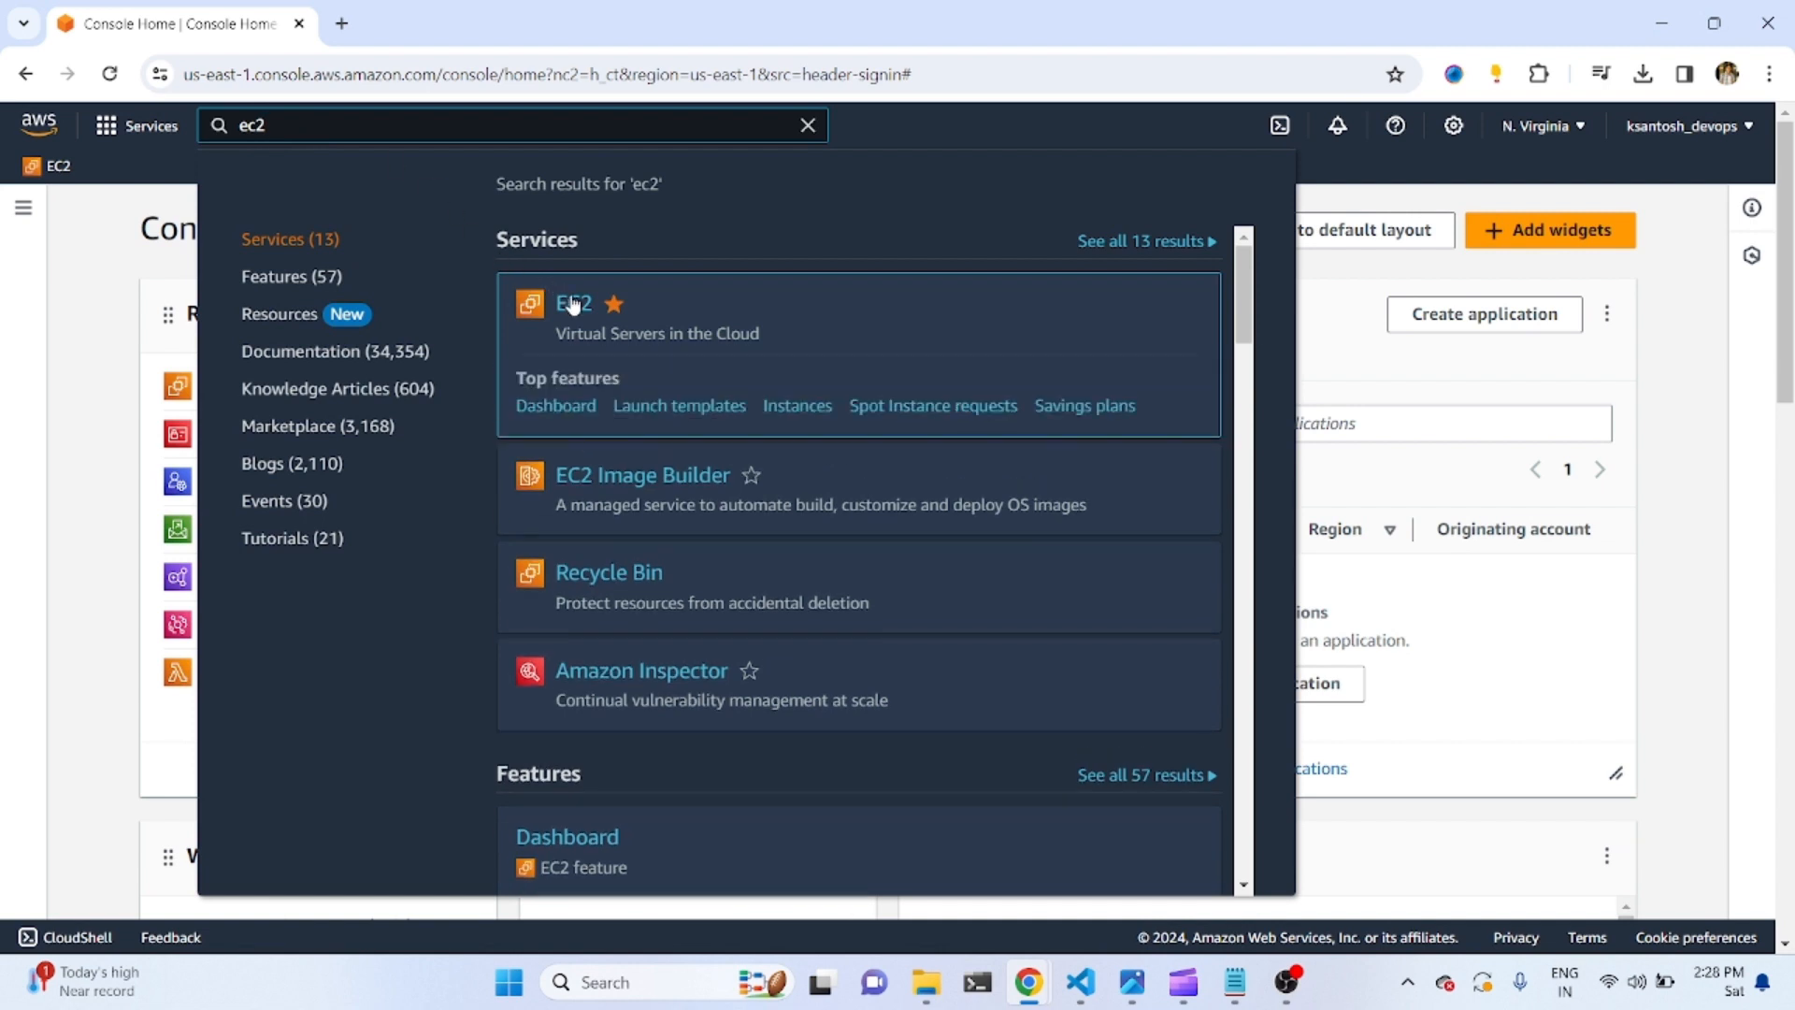
pyautogui.click(574, 306)
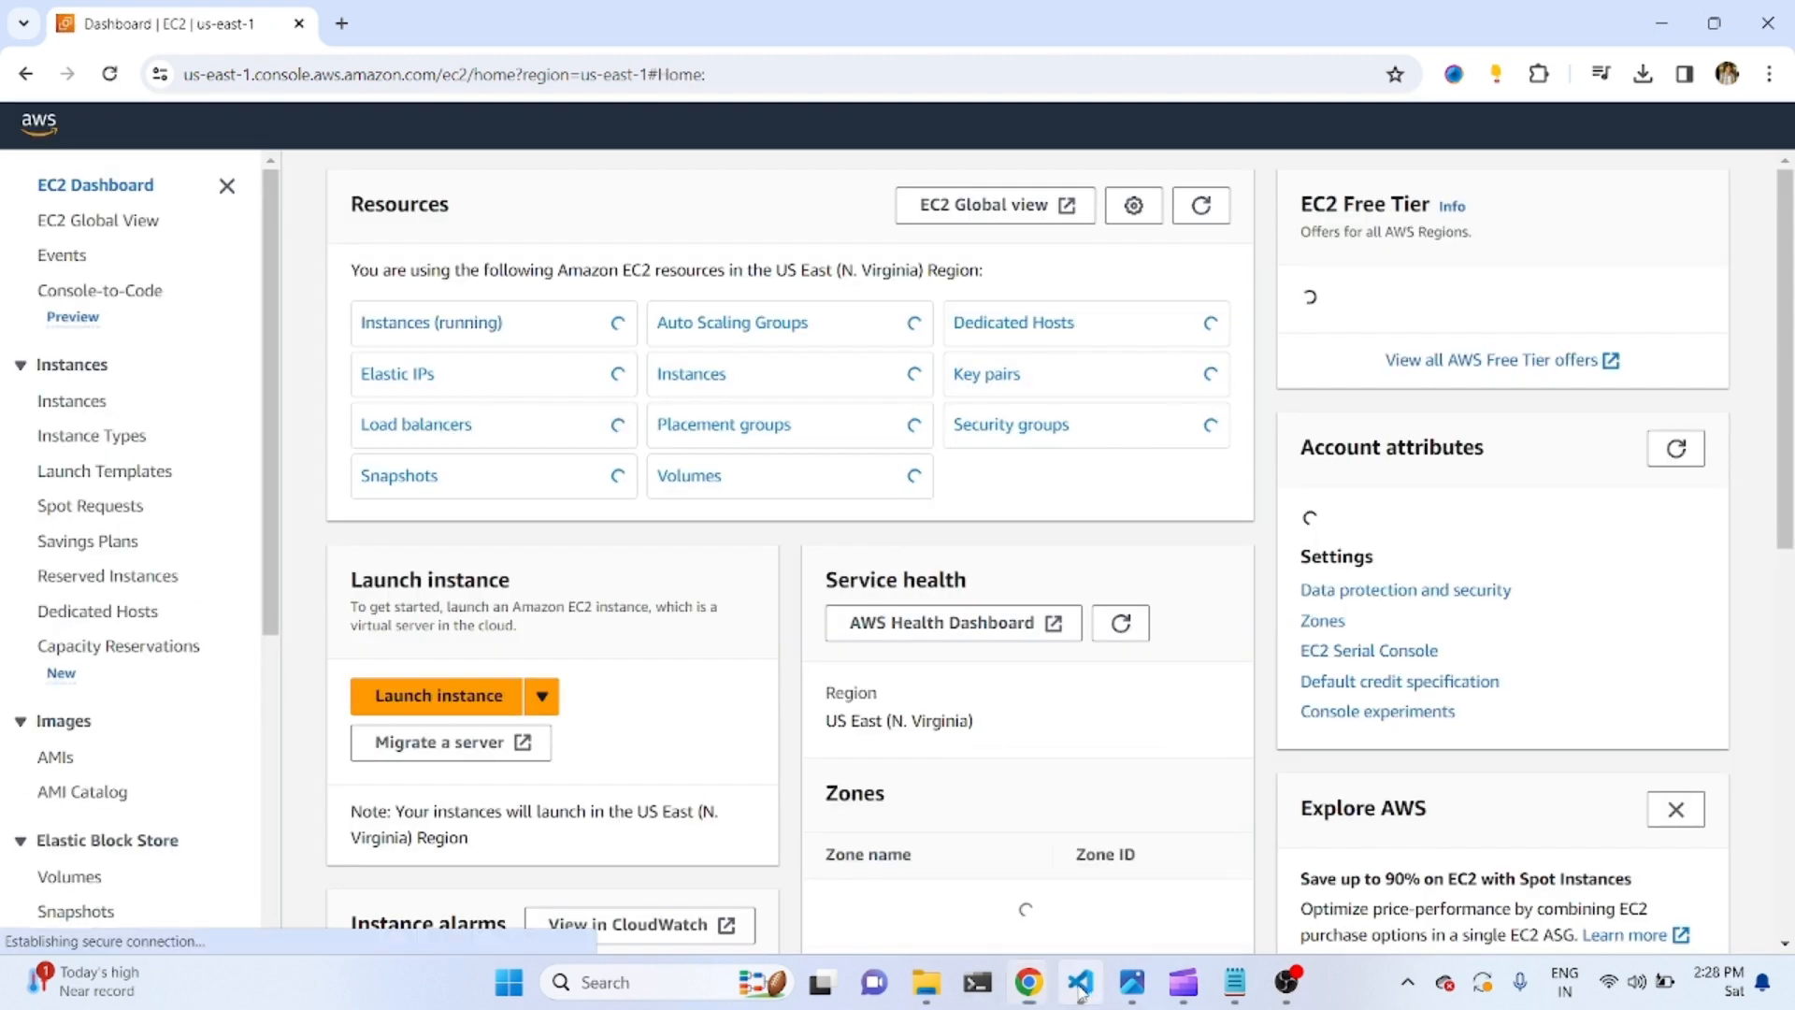
# Switch back to Visual Studio Code and add an "ec2:" heading on line 12 of create_ec2.md.
pyautogui.click(1080, 984)
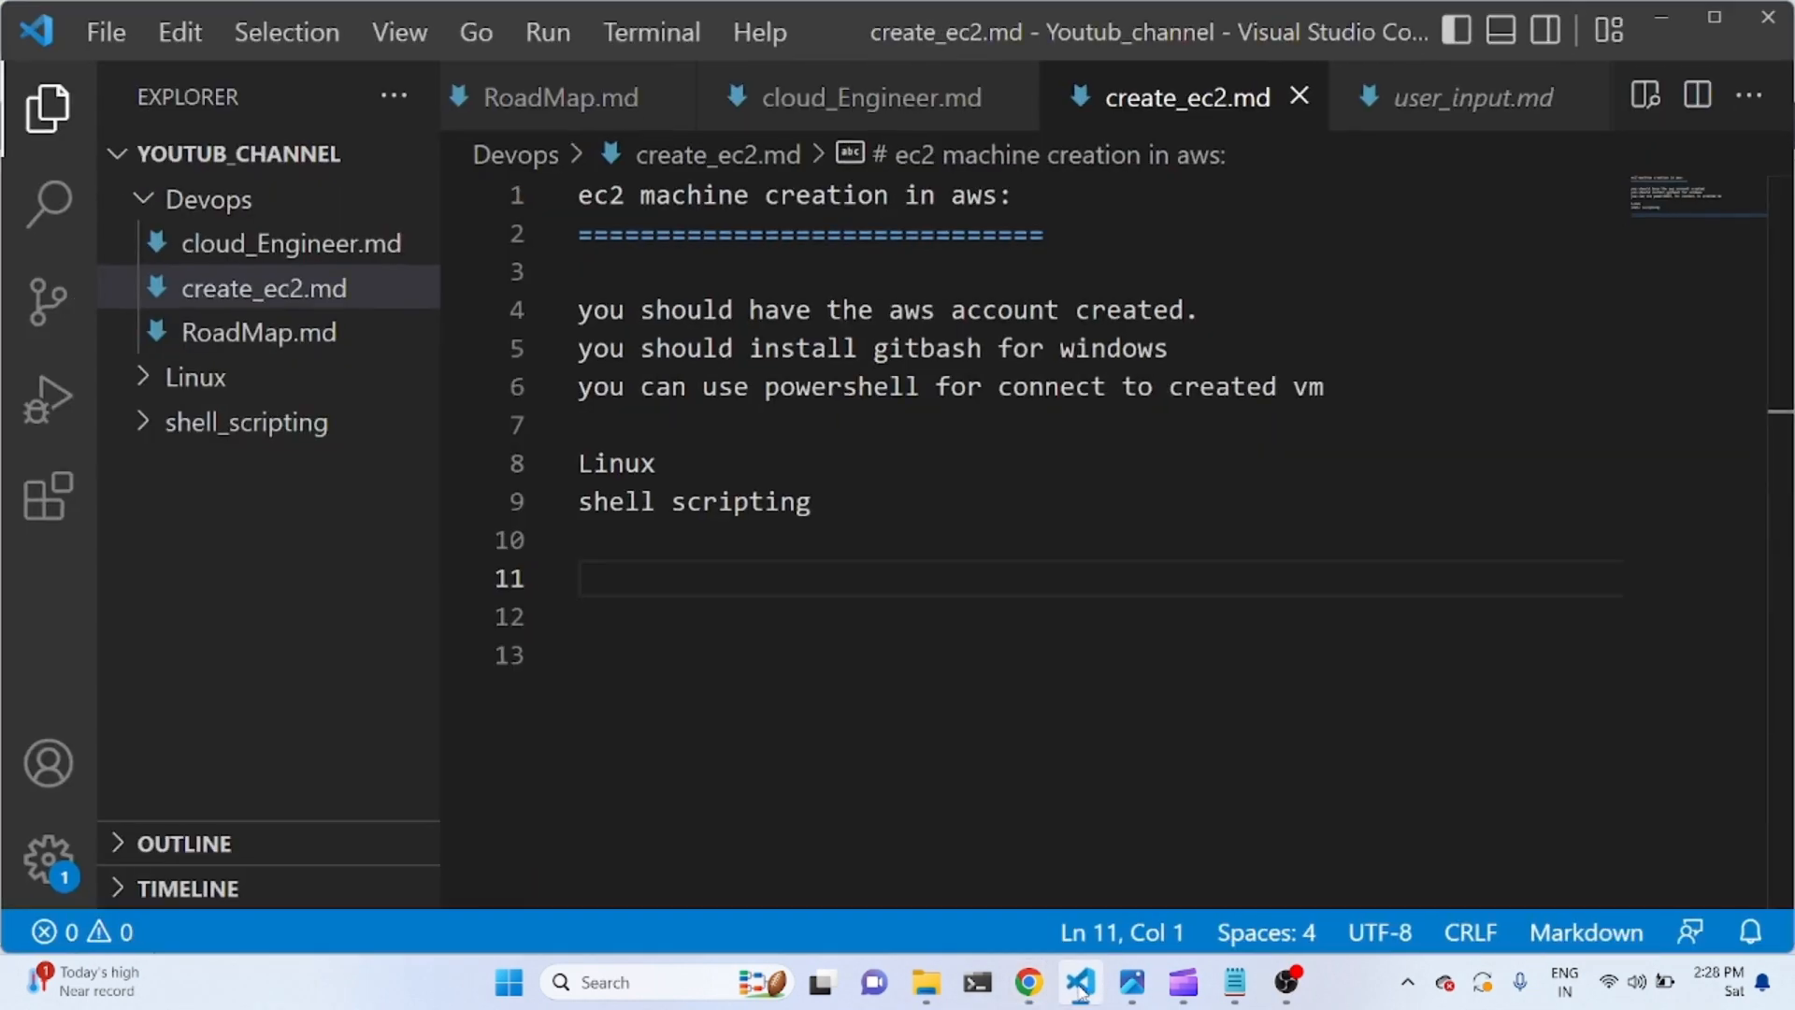
pyautogui.press('Return')
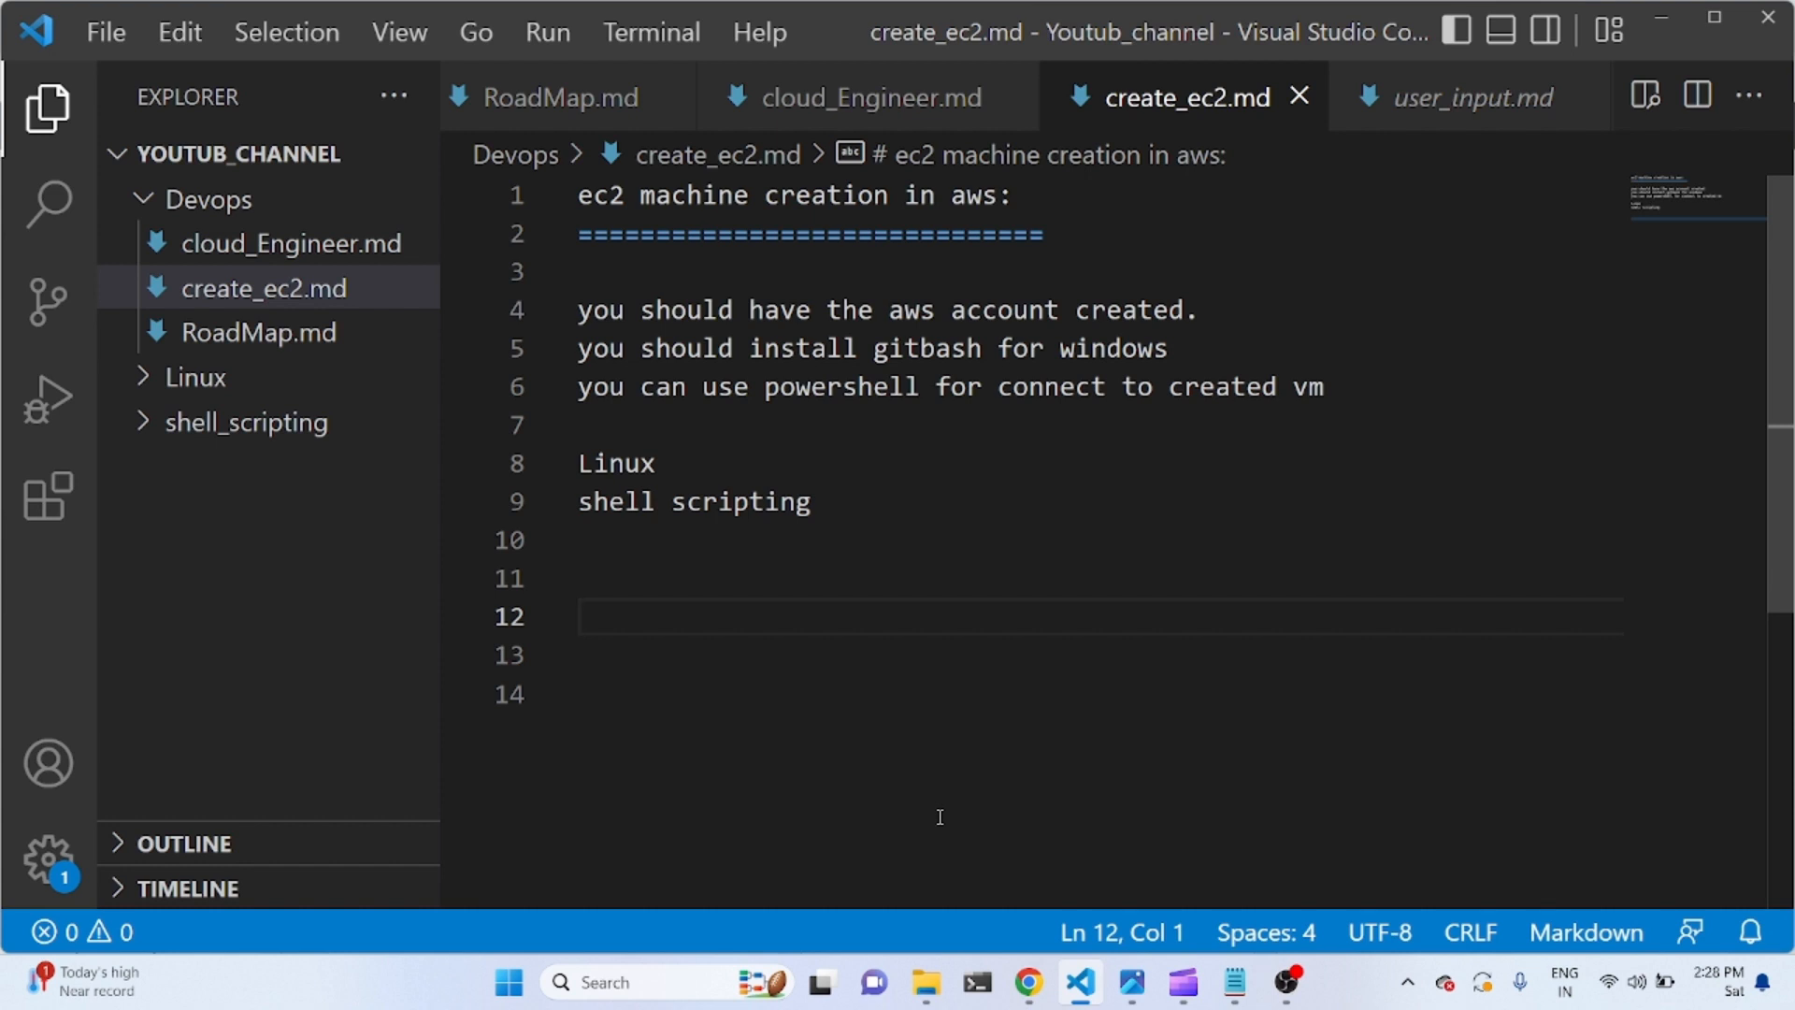
pyautogui.write('ec2:')
pyautogui.press('Return')
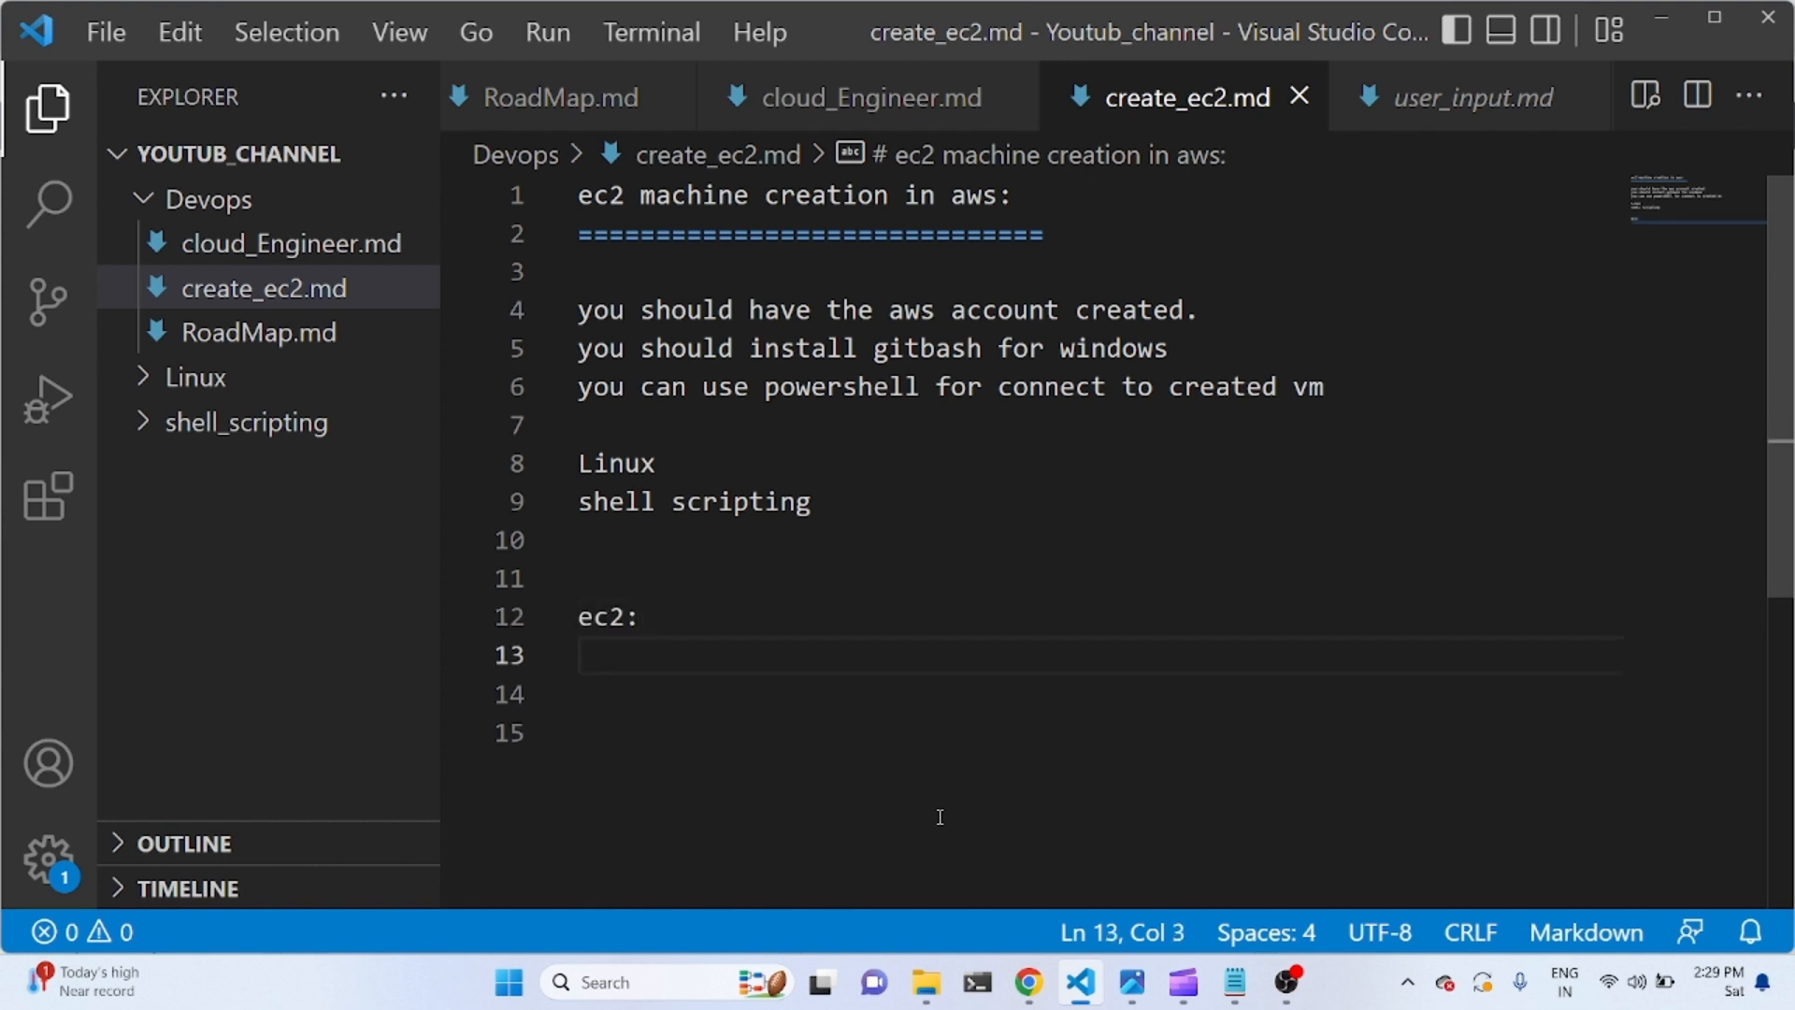
# Write the definition "ec2 is nothing but the elastic compute cloud" indented under the ec2: heading.
pyautogui.write('ec2 is notji')
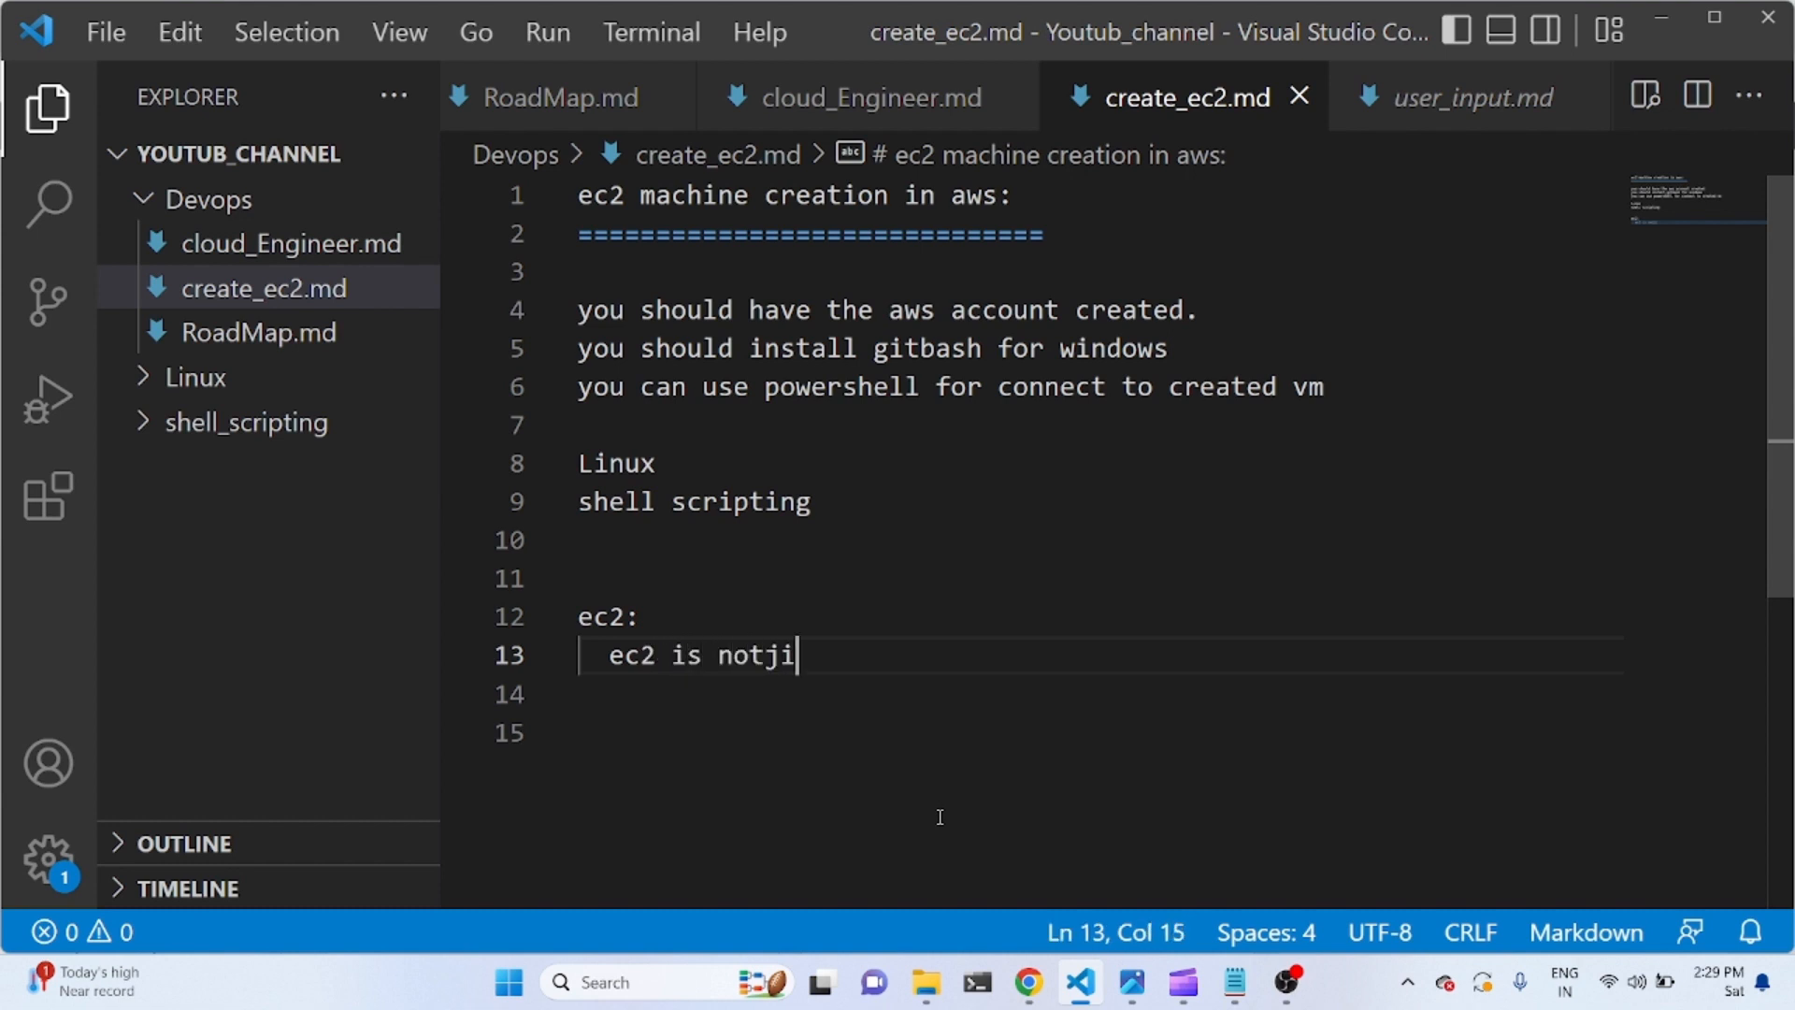
pyautogui.press('BackSpace')
pyautogui.press('BackSpace')
pyautogui.write('hing bit')
pyautogui.press('BackSpace')
pyautogui.press('BackSpace')
pyautogui.press('BackSpace')
pyautogui.write('i')
pyautogui.press('BackSpace')
pyautogui.write('ut the ')
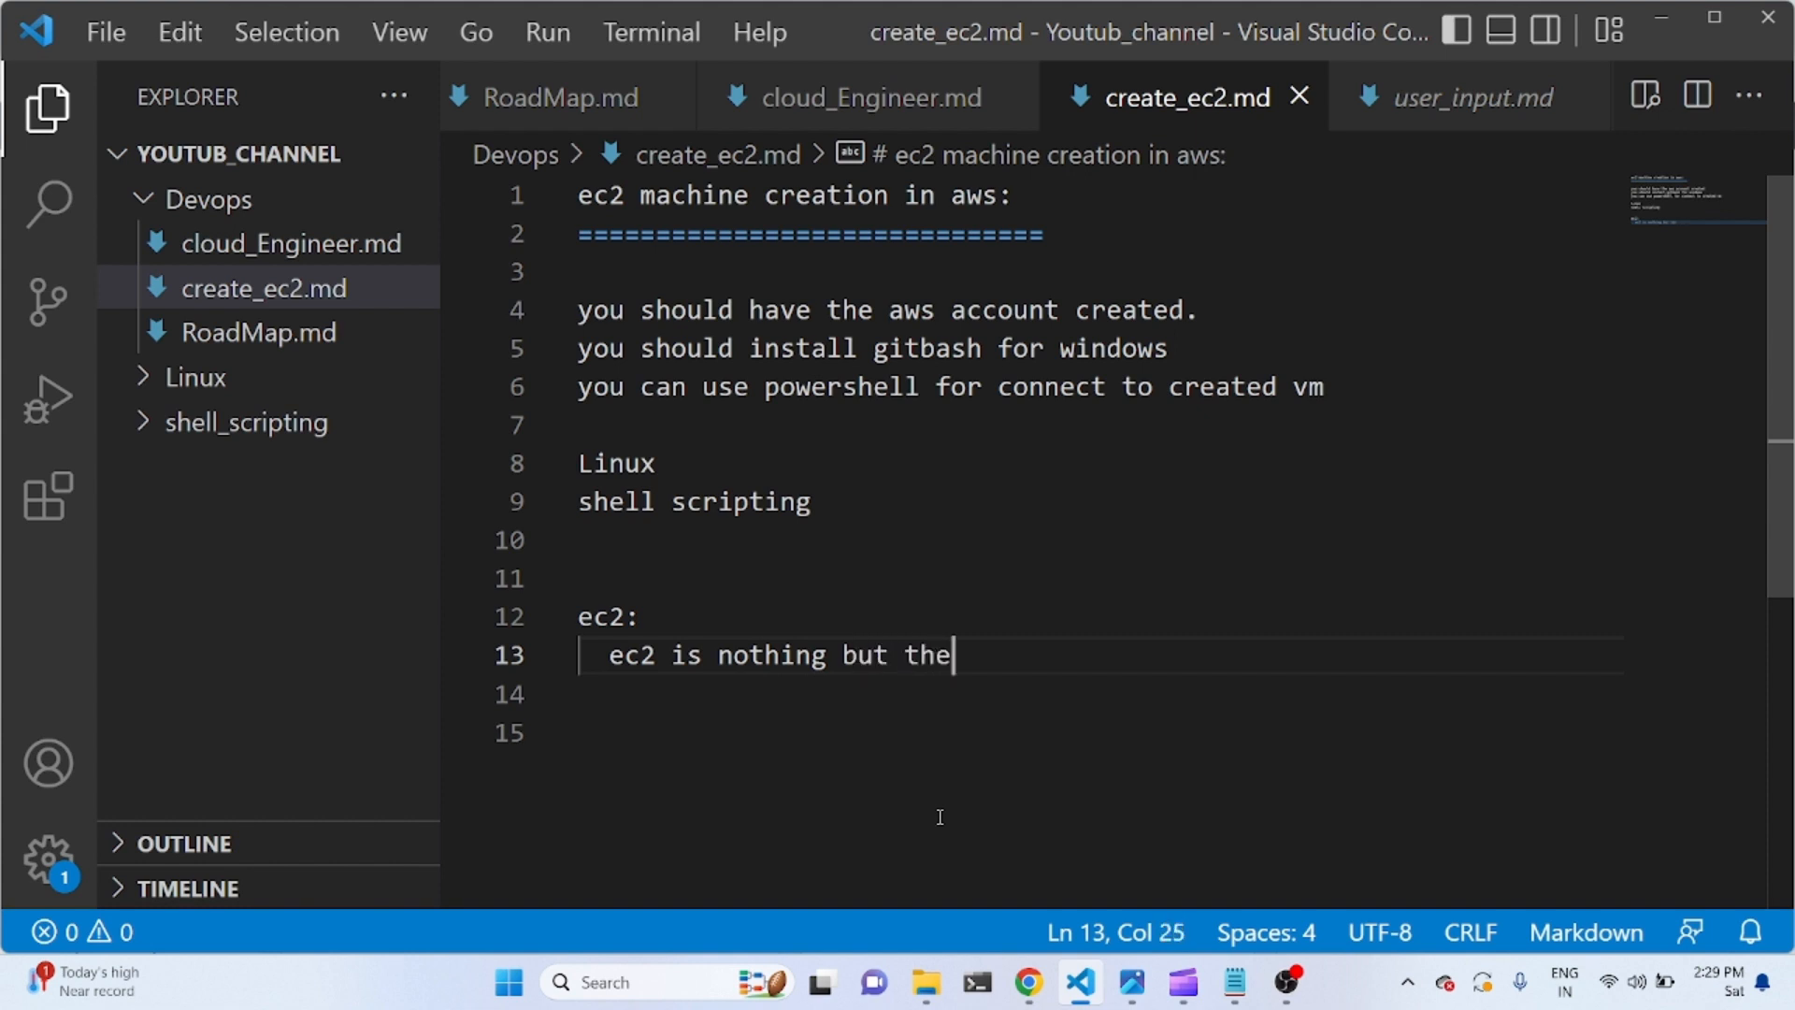
pyautogui.write('elastic compu')
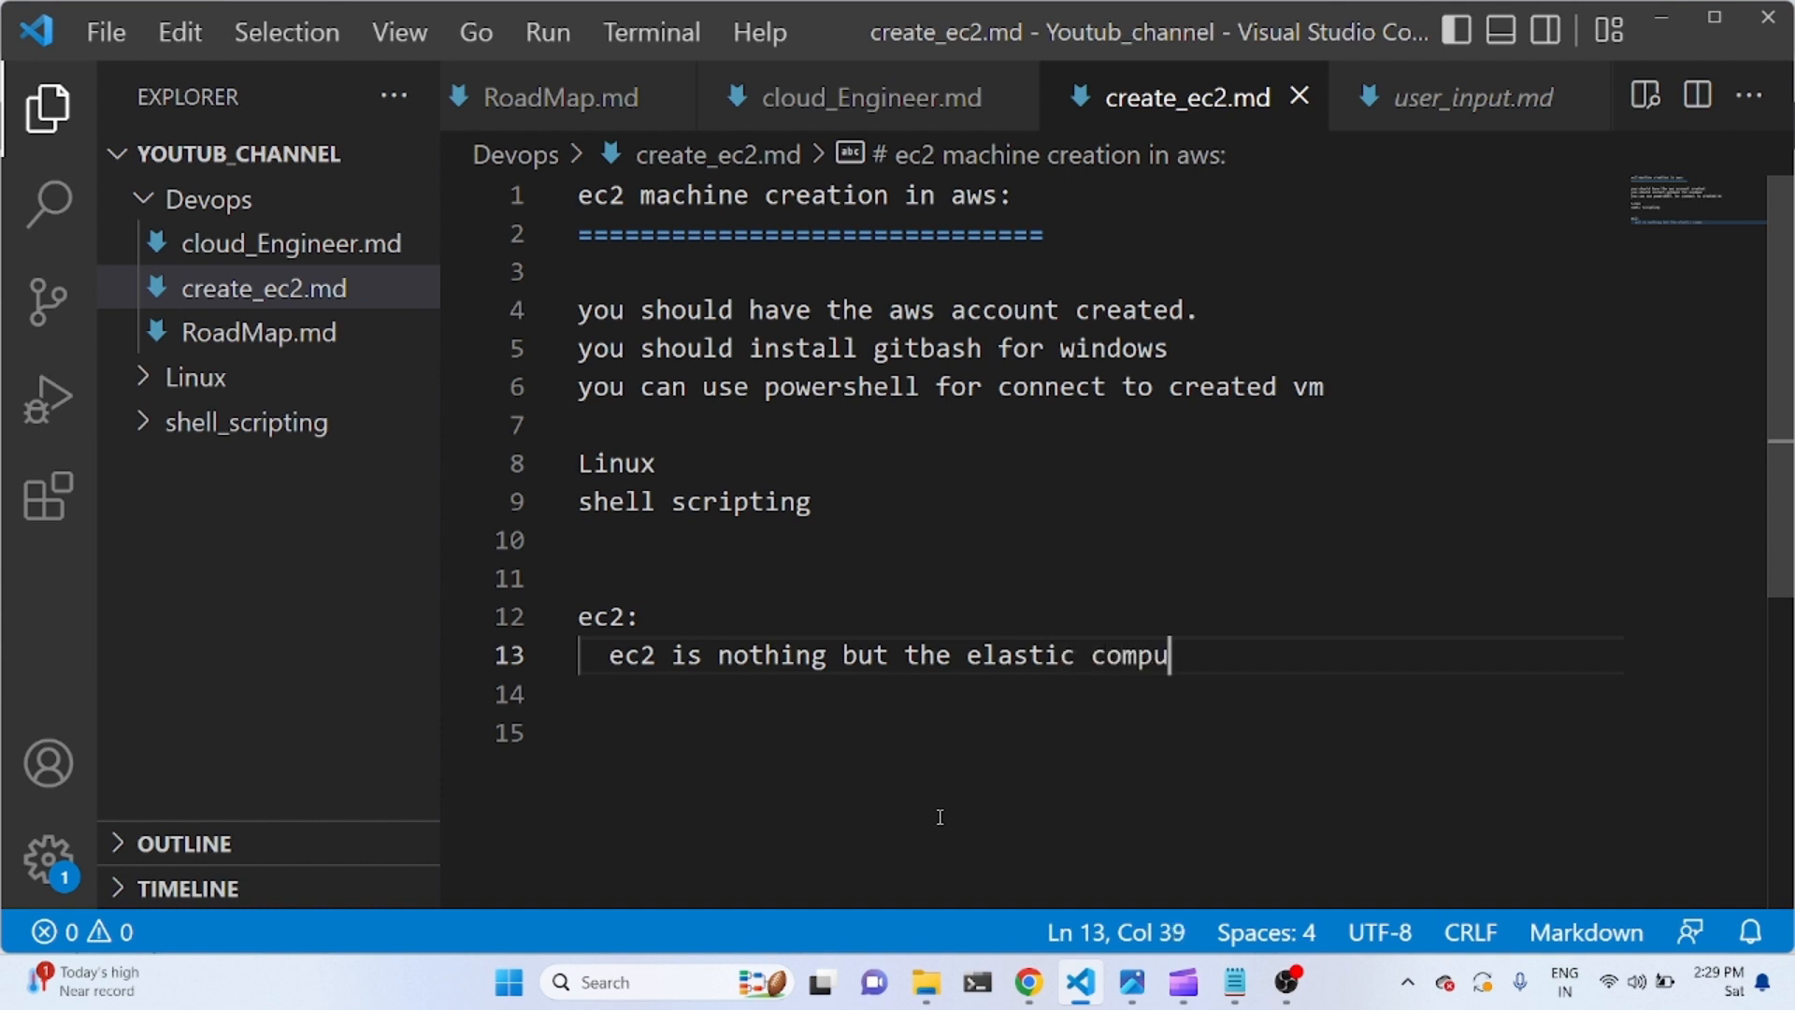
pyautogui.write('te cloud')
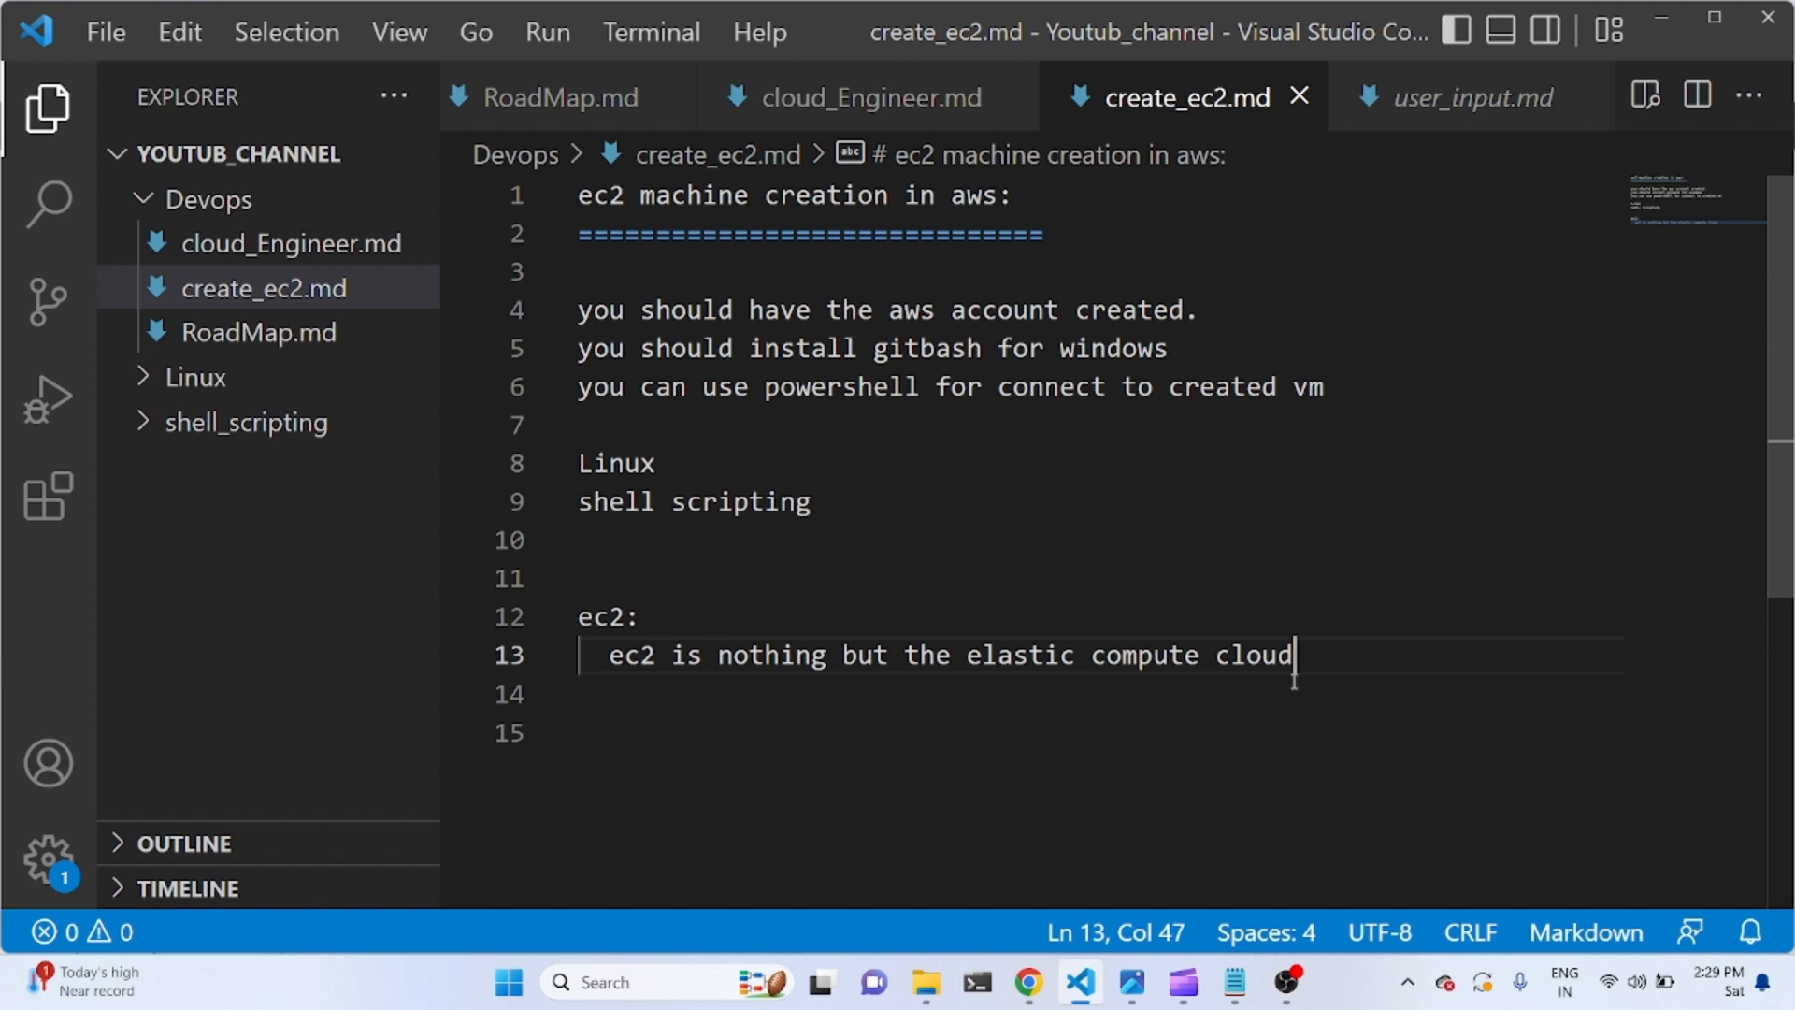
# Below the definition, add an indented "ec2" line and an unindented line reading "ec2 service will help us to create vm".
pyautogui.click(1092, 656)
pyautogui.click(1324, 652)
pyautogui.press('Return')
pyautogui.write('ec2')
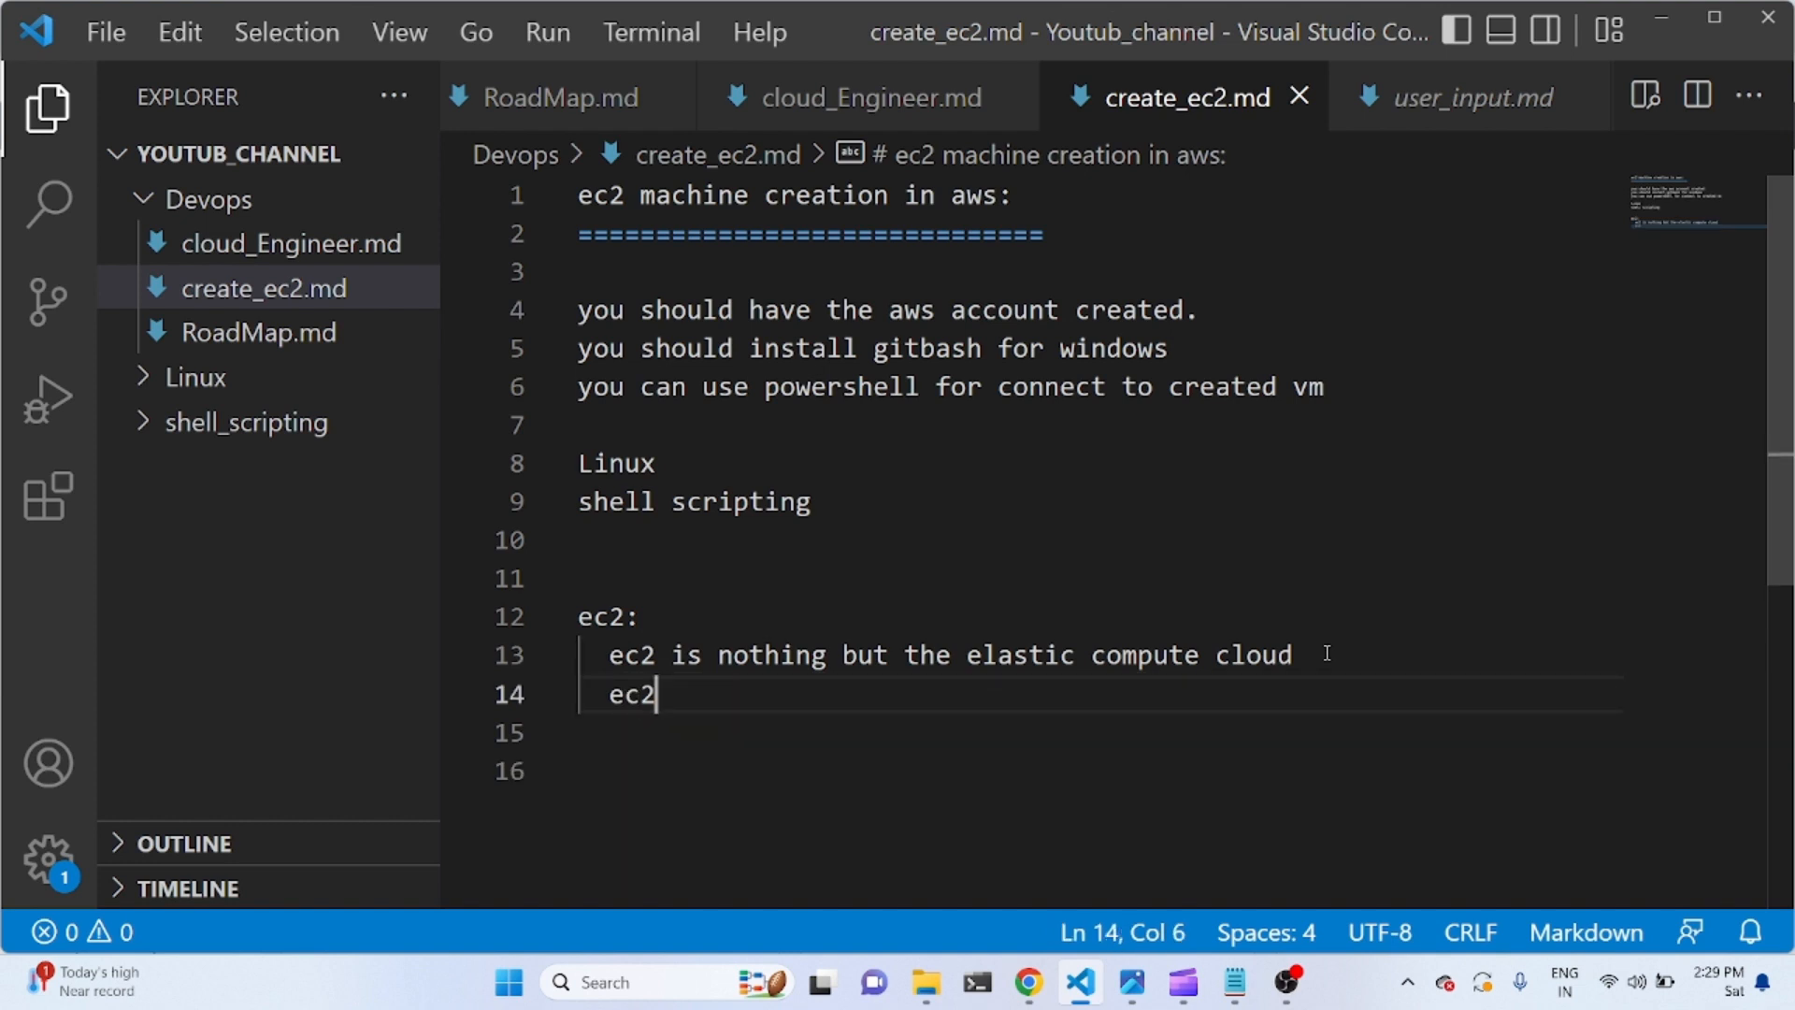
pyautogui.press('Return')
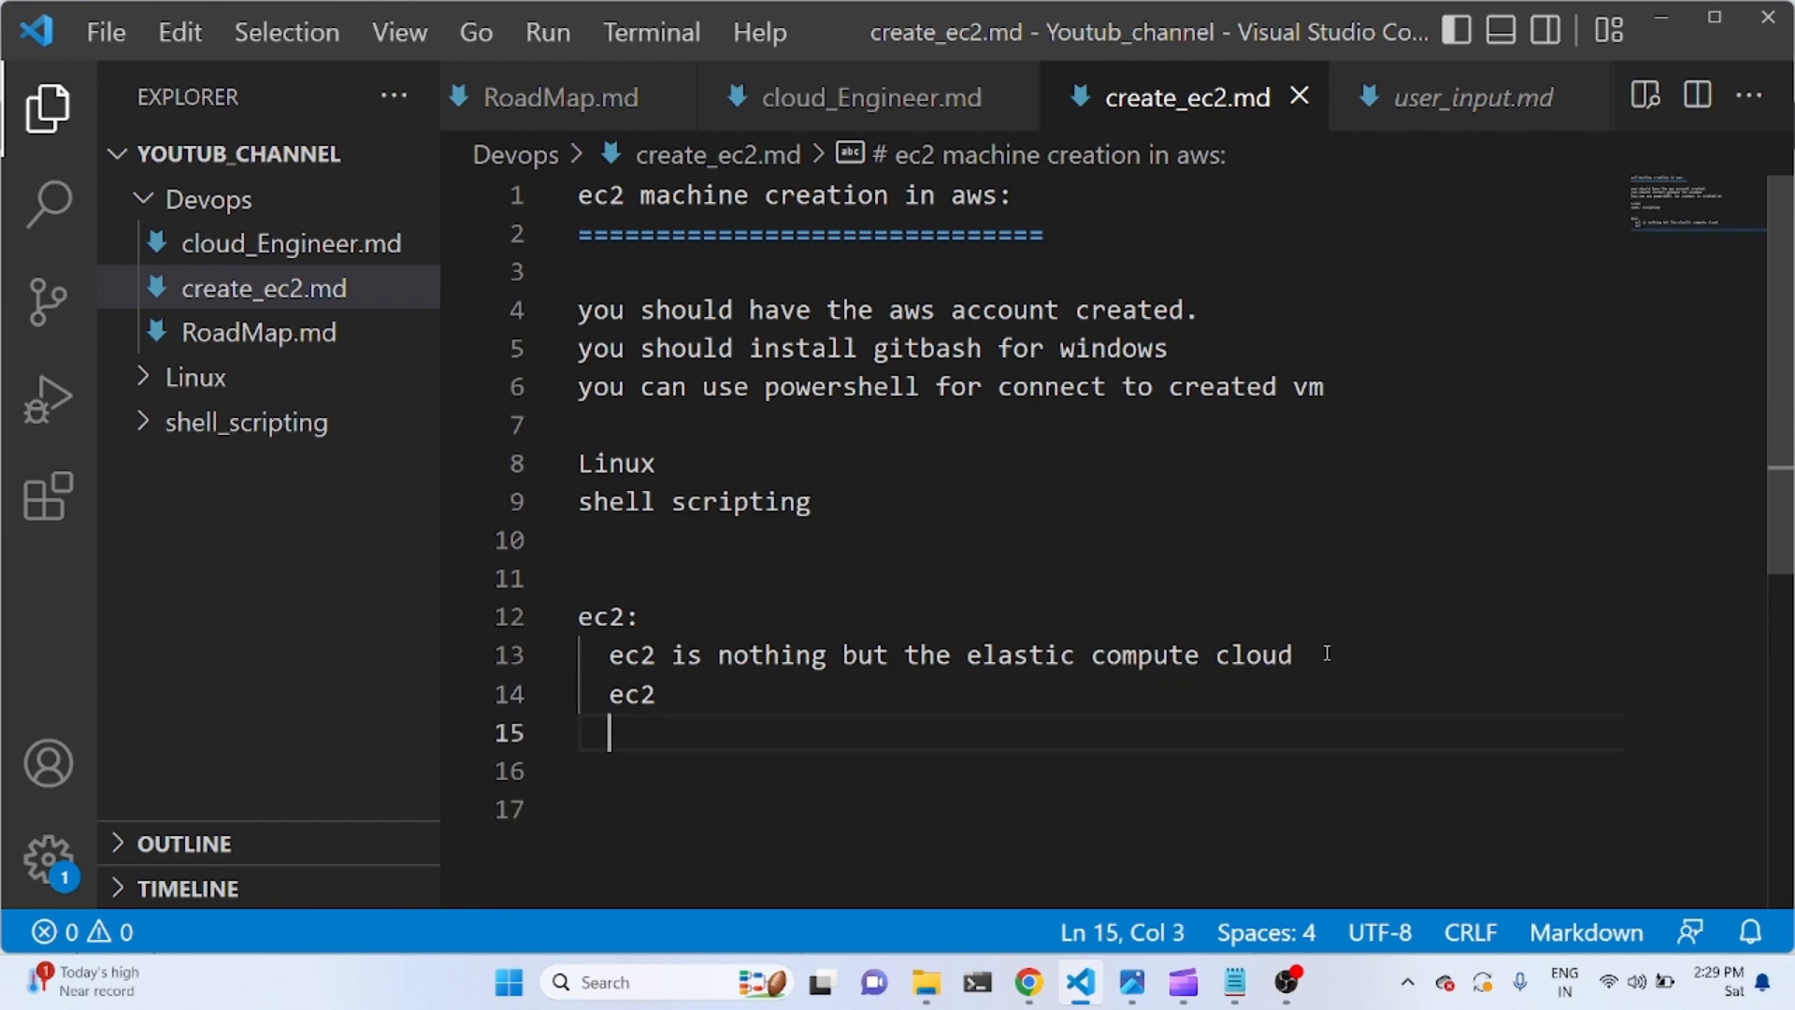
pyautogui.press('BackSpace')
pyautogui.write('ec2 servi')
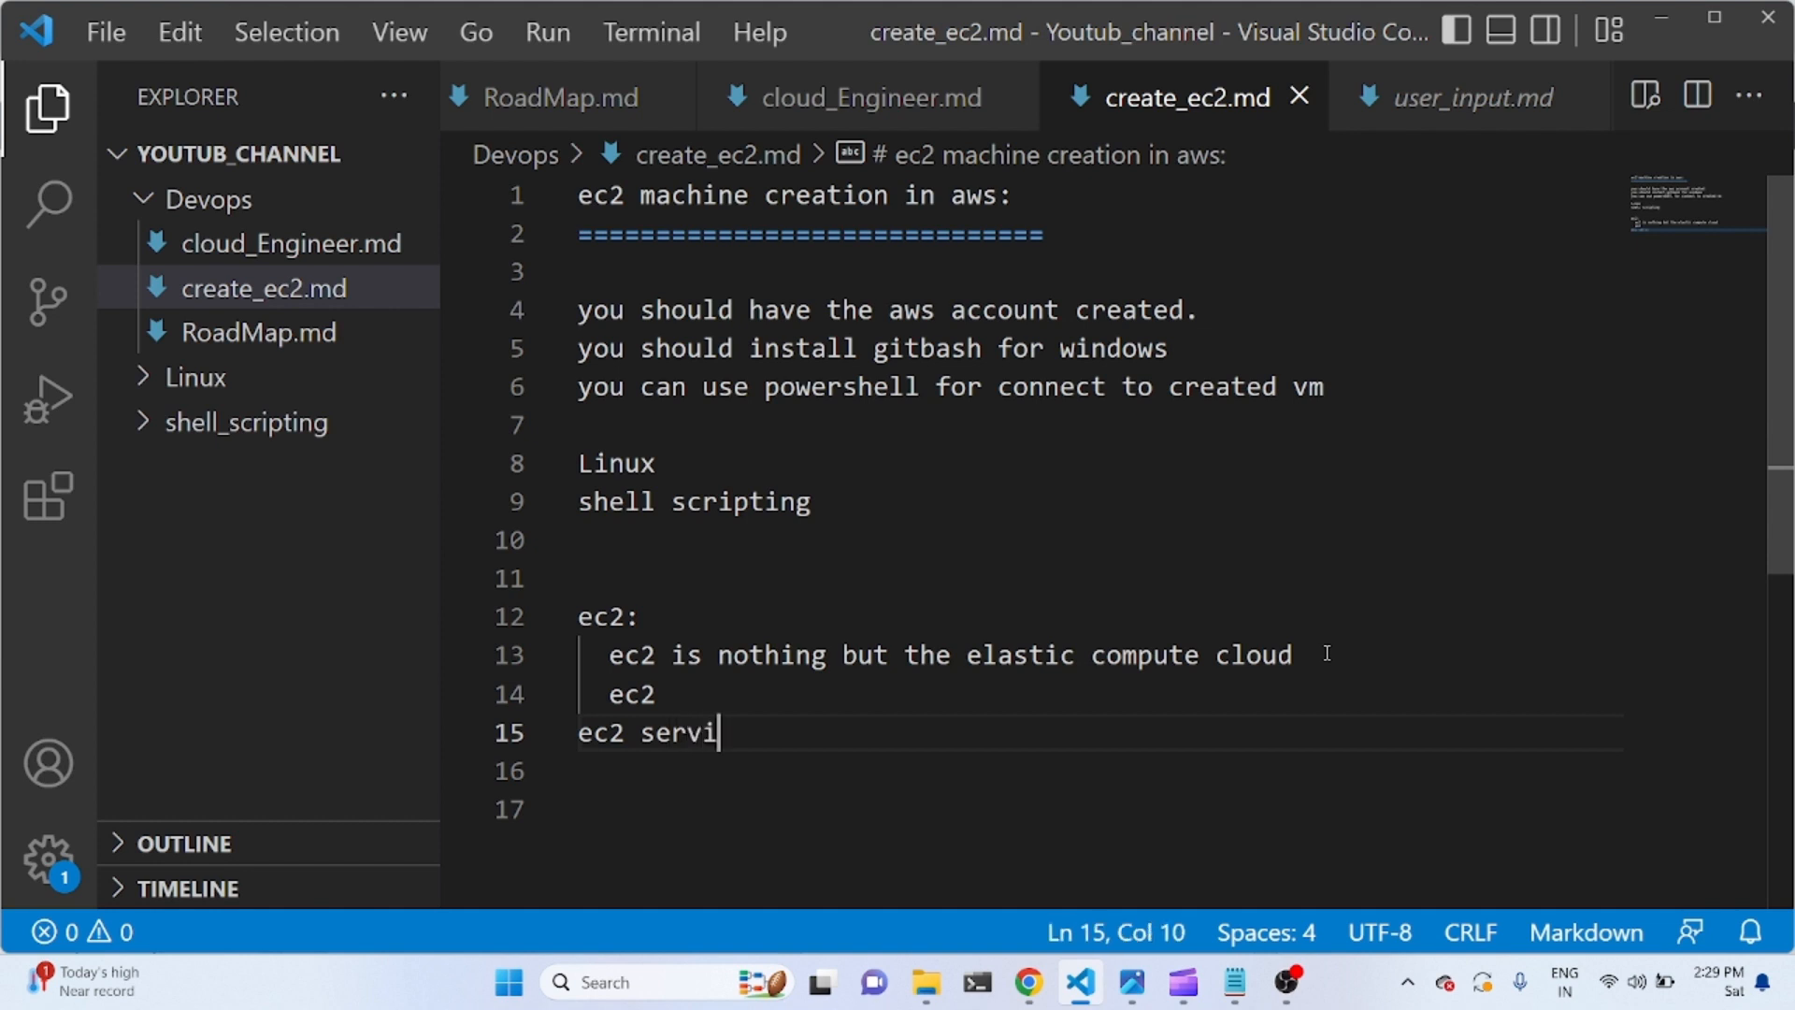
pyautogui.write('ce will help')
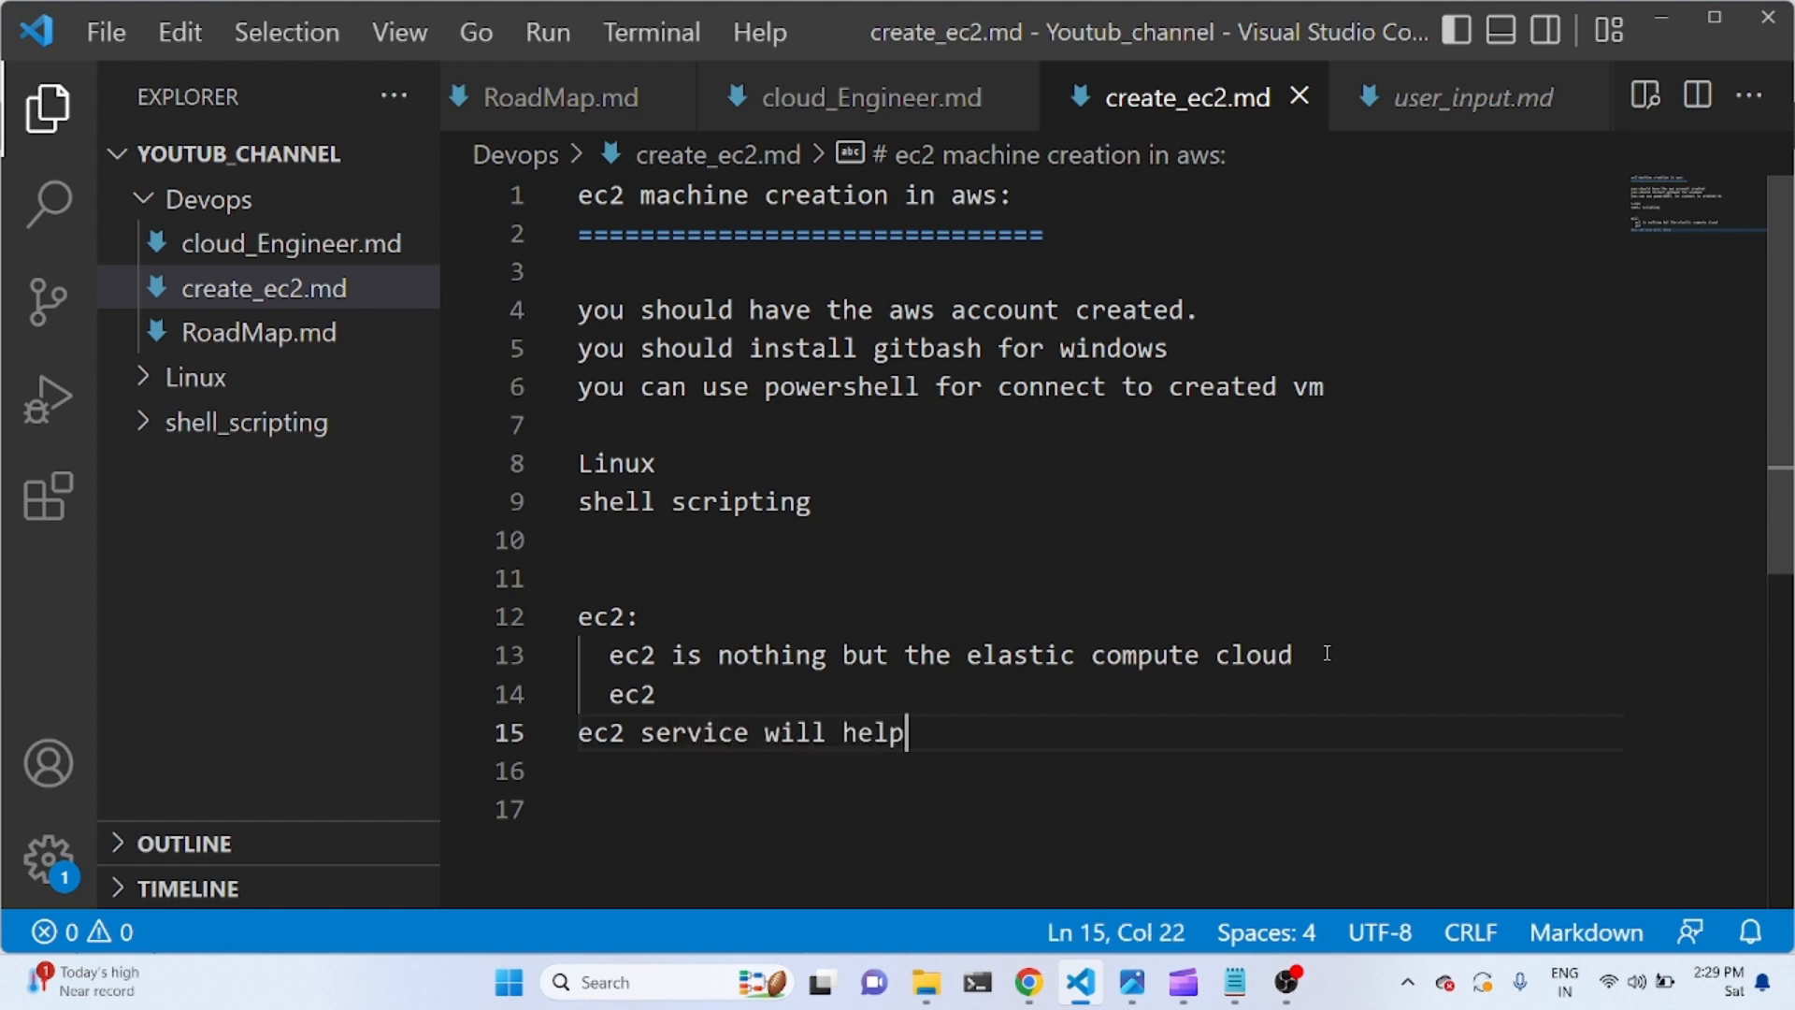
pyautogui.write(' us to create')
pyautogui.write('vm')
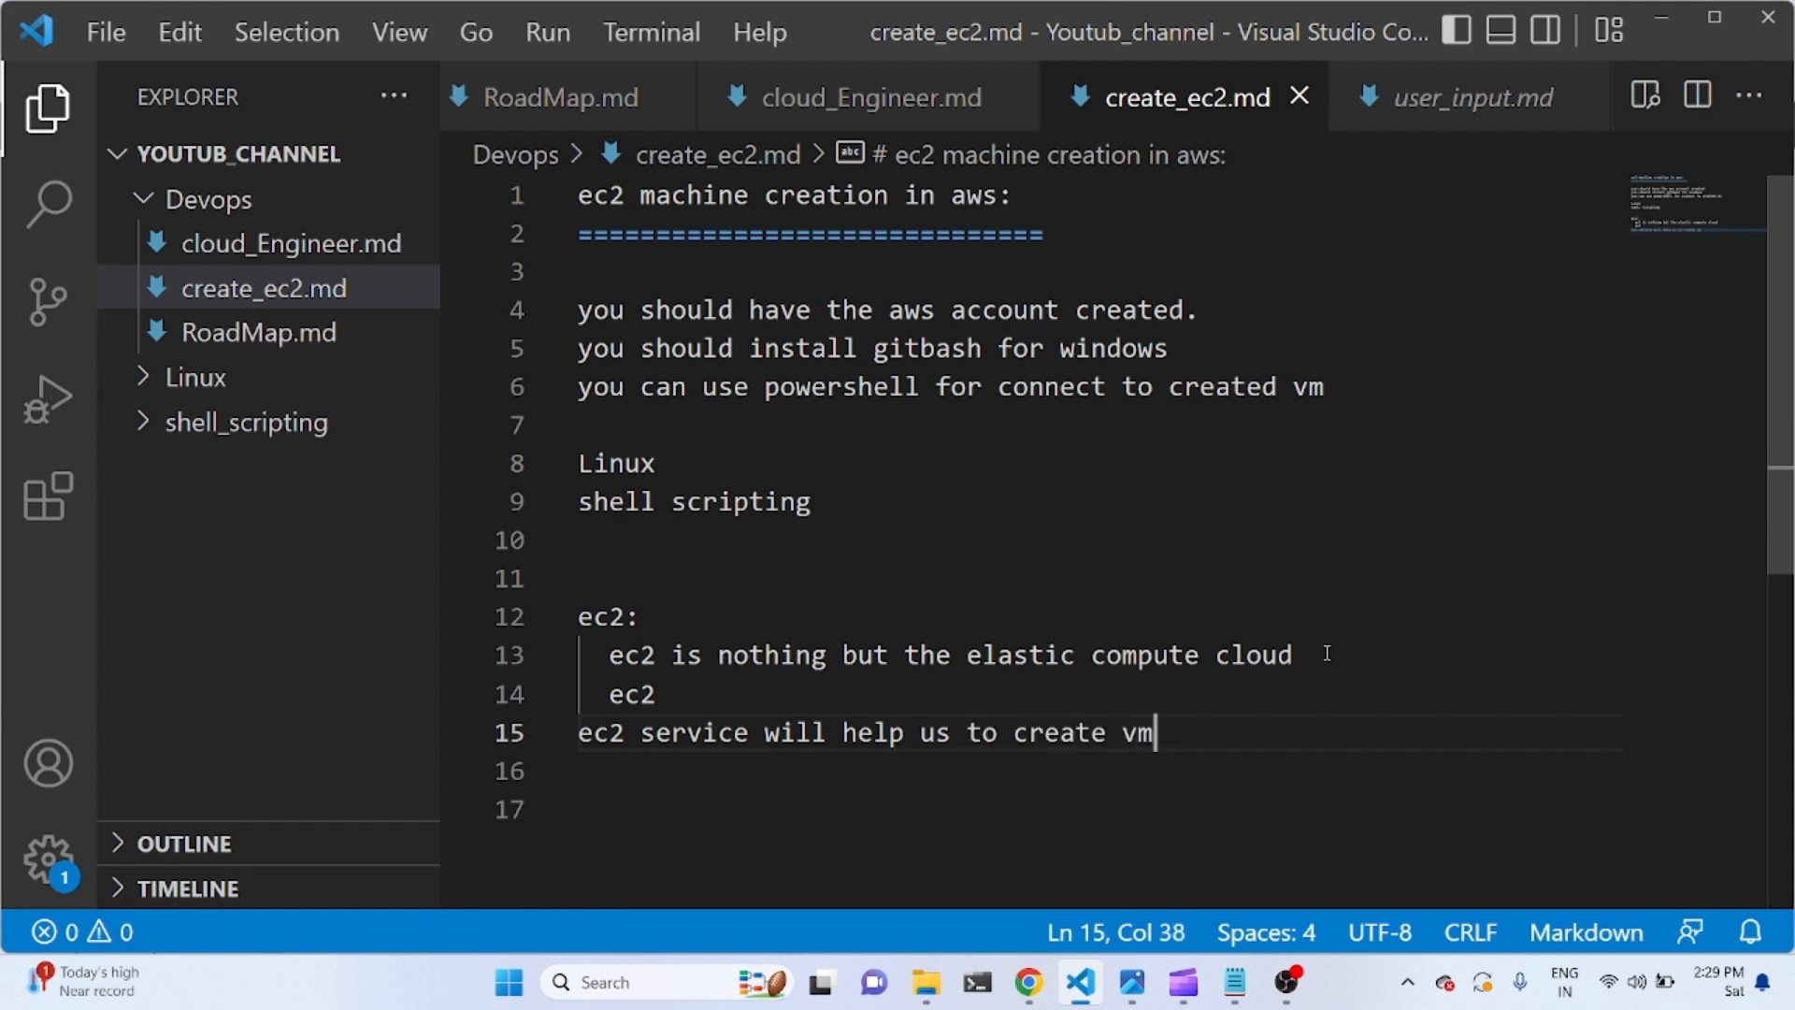
# After a blank line, write "you first login into aws console using you credentials" on line 17.
pyautogui.press('Return')
pyautogui.press('Return')
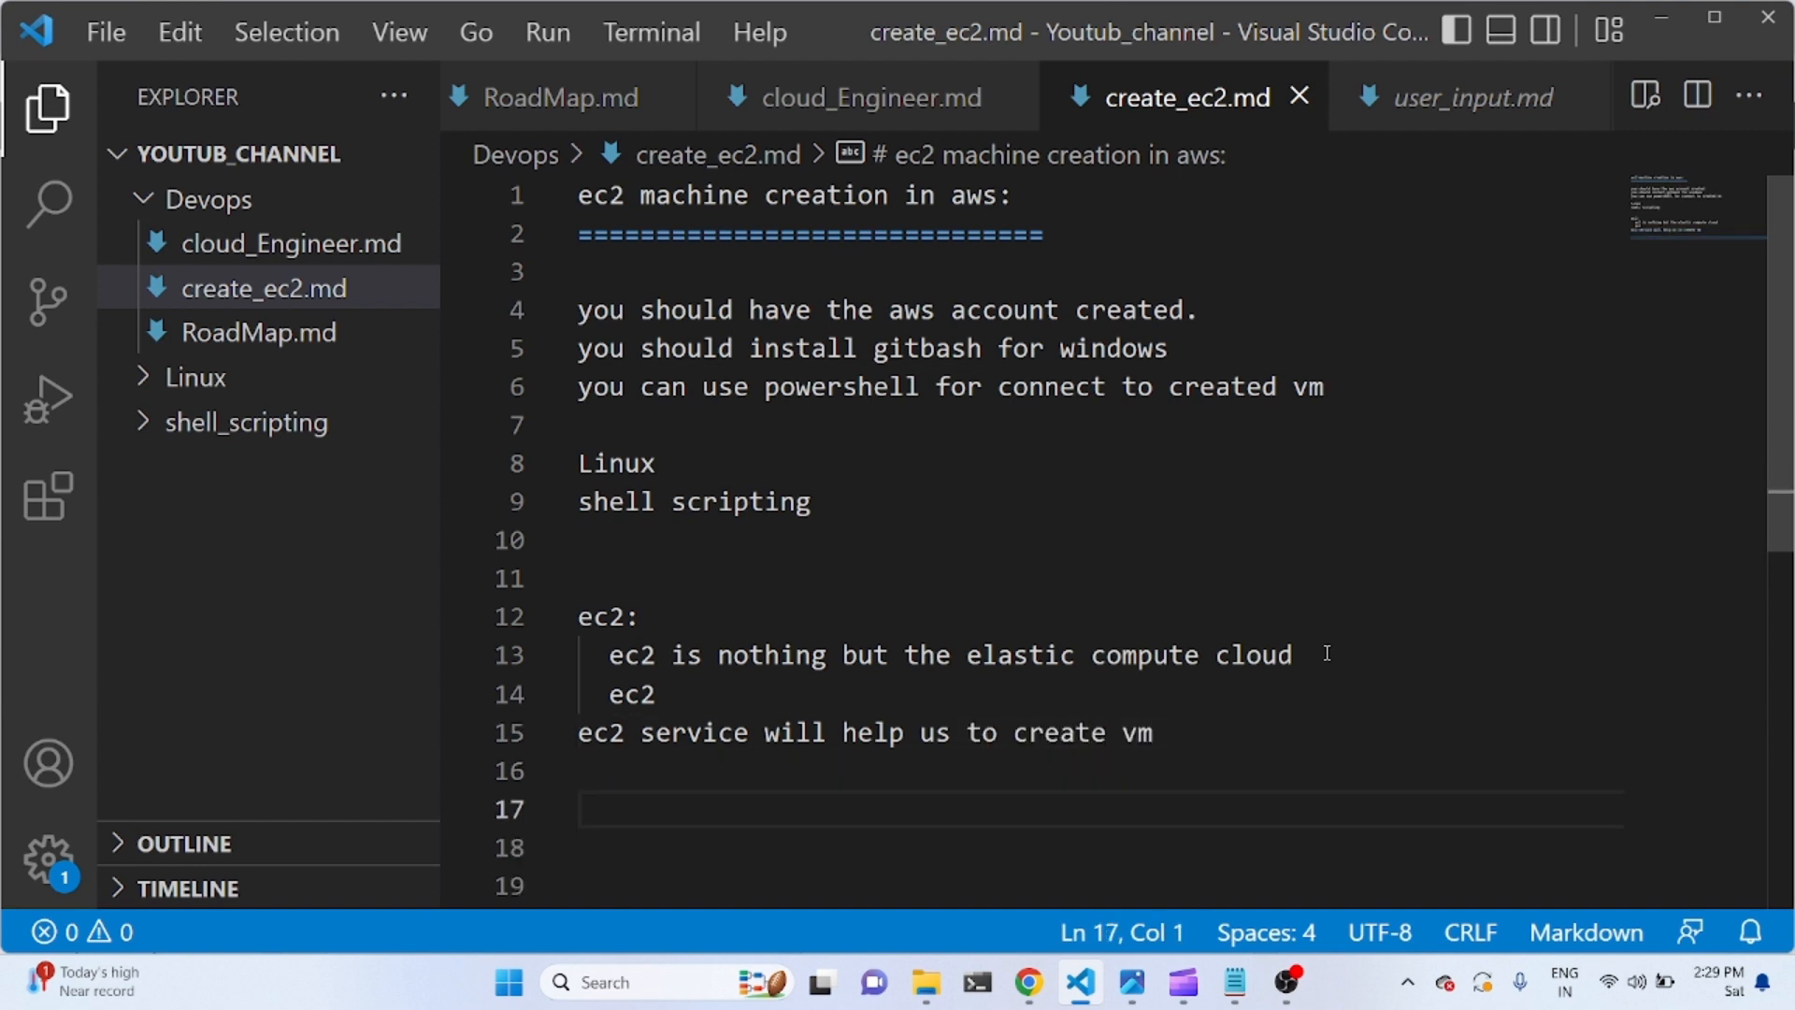
pyautogui.write('you first ')
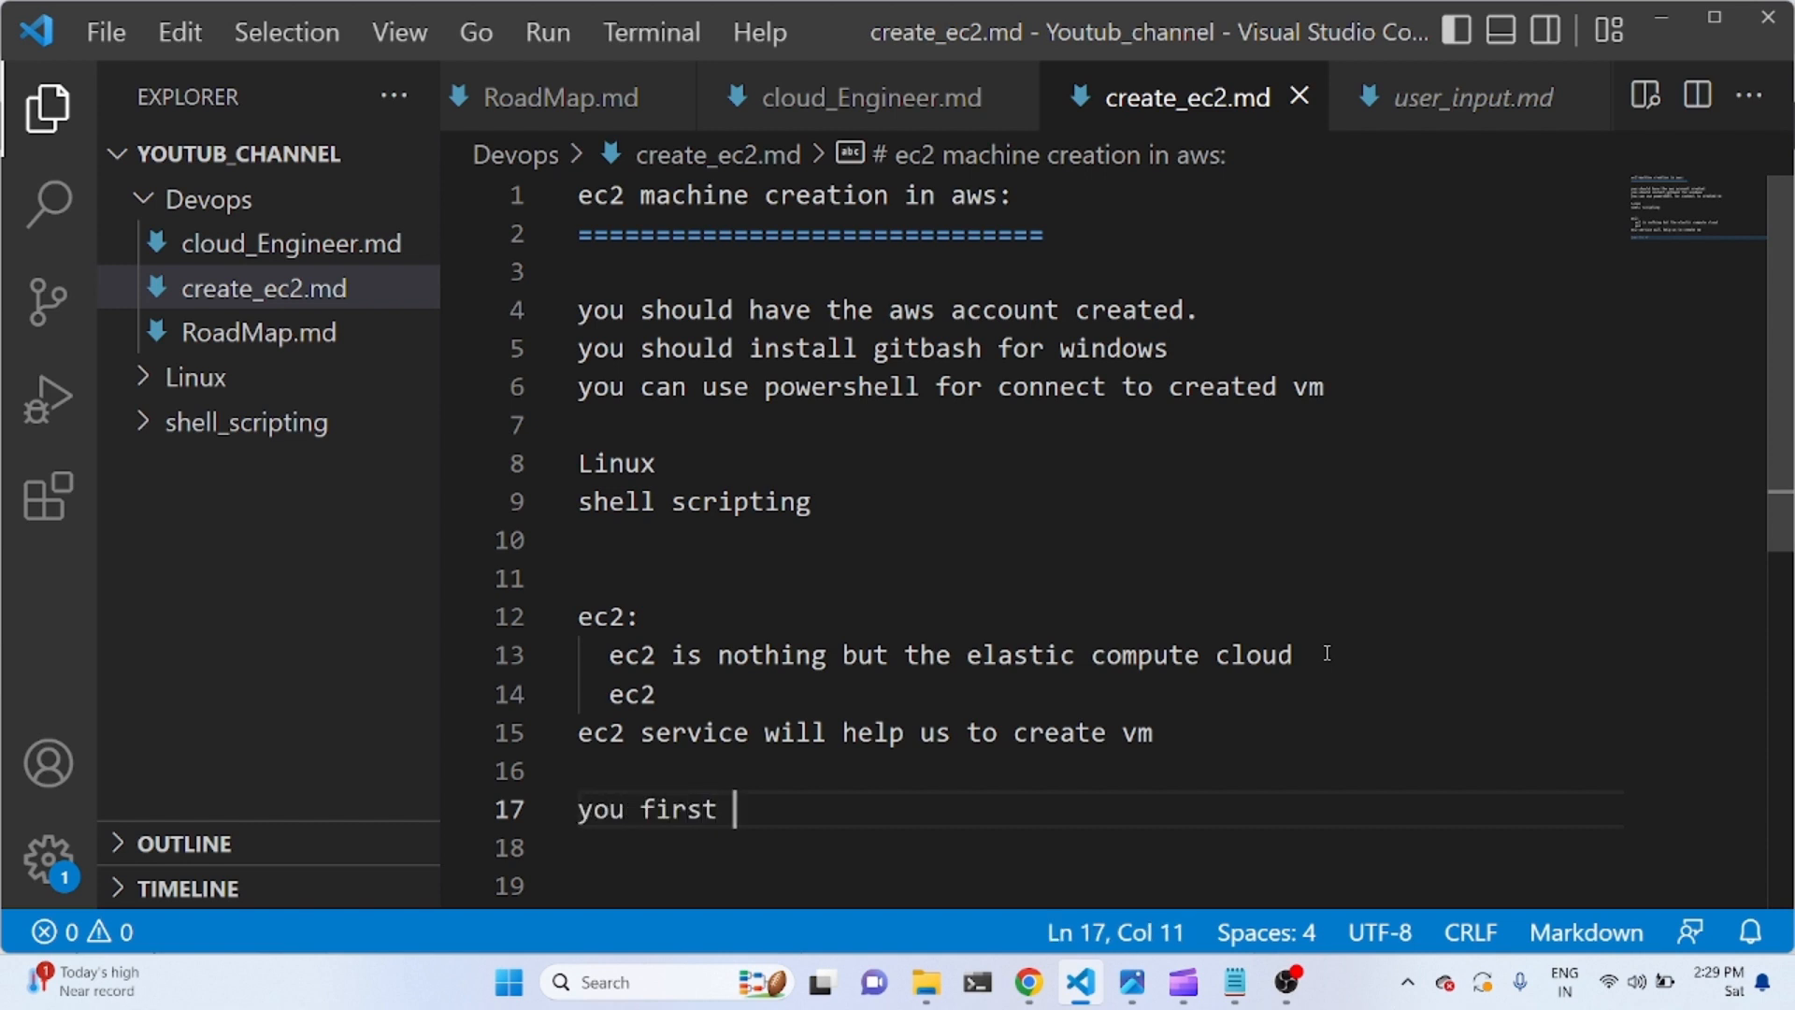
pyautogui.write('login into')
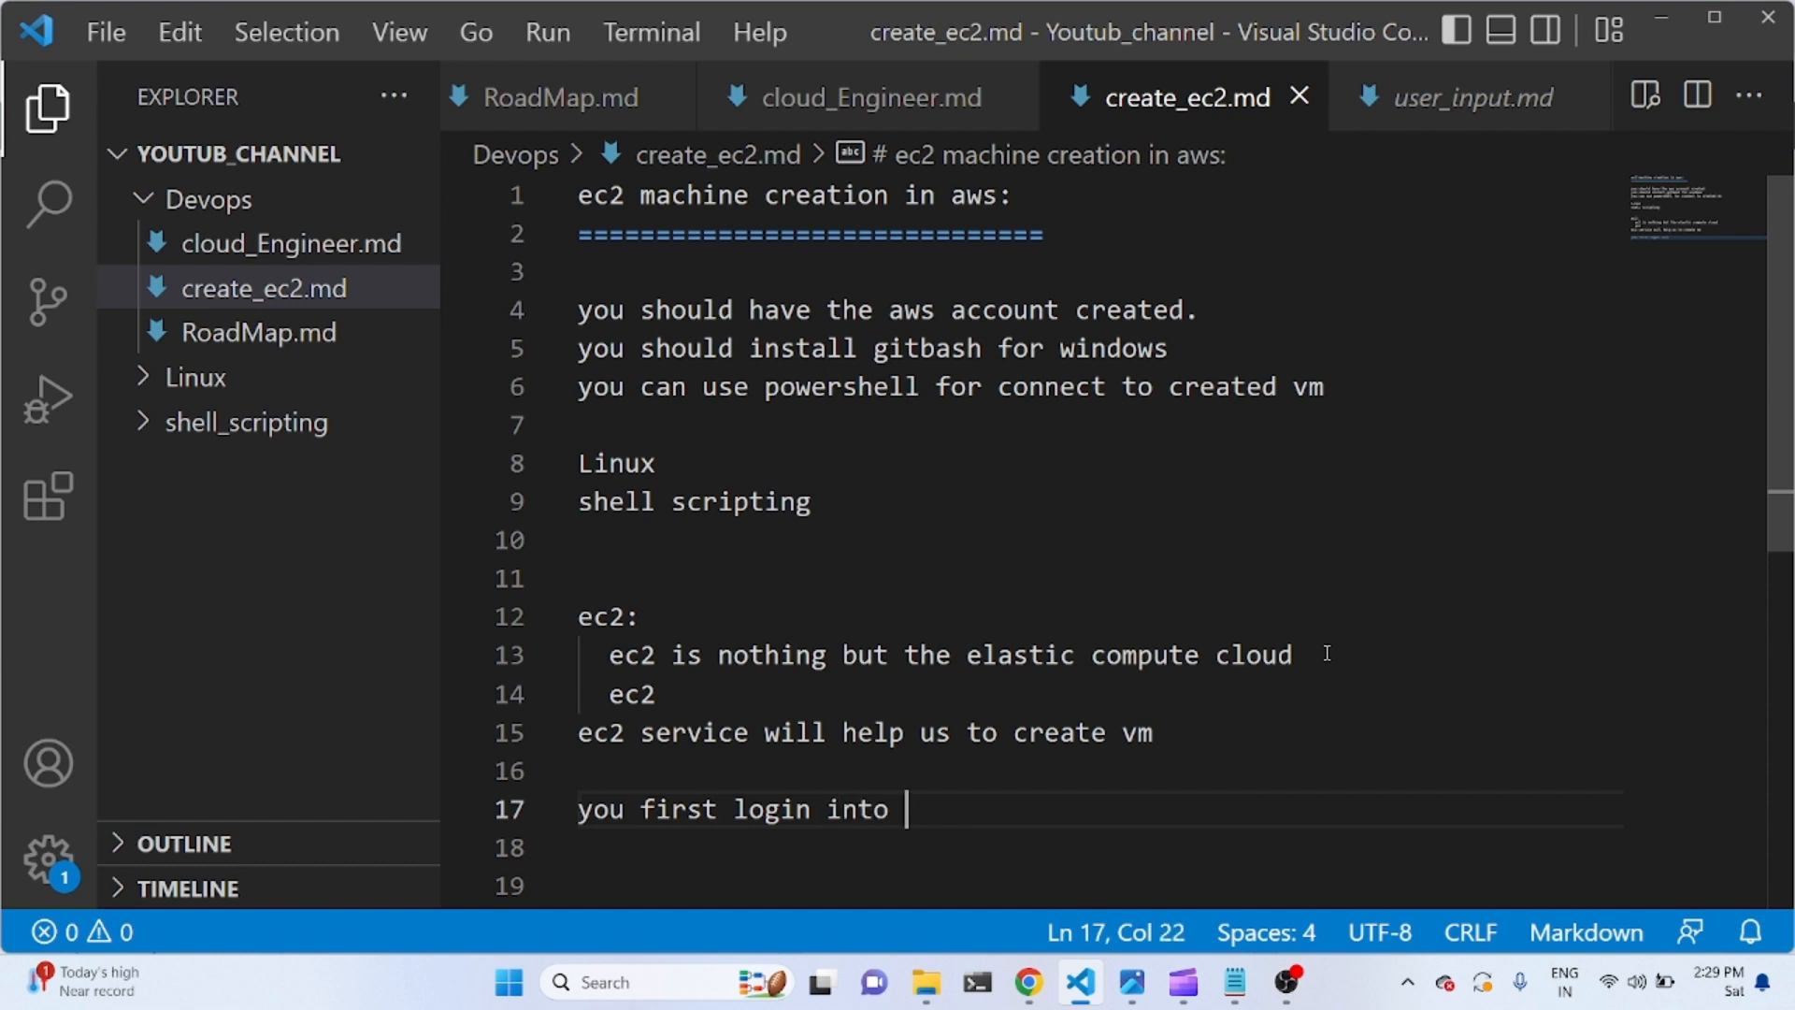
pyautogui.write(' aws consol')
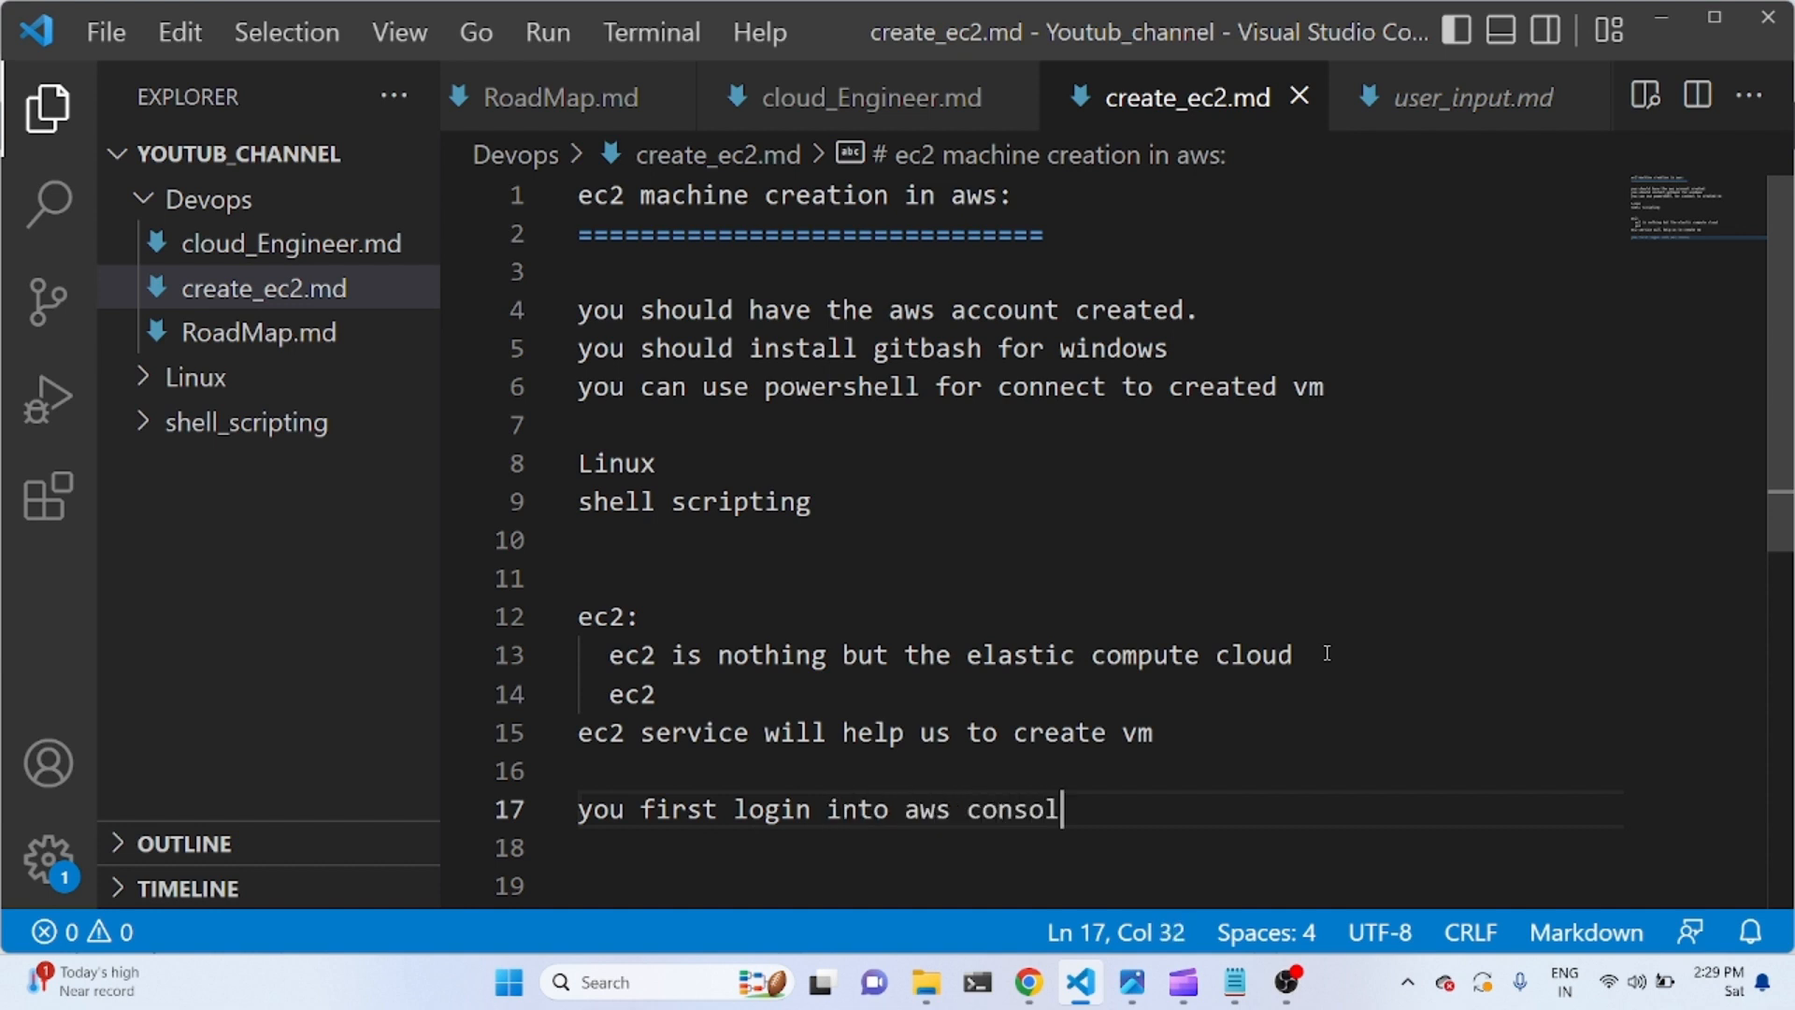
pyautogui.write('e using ')
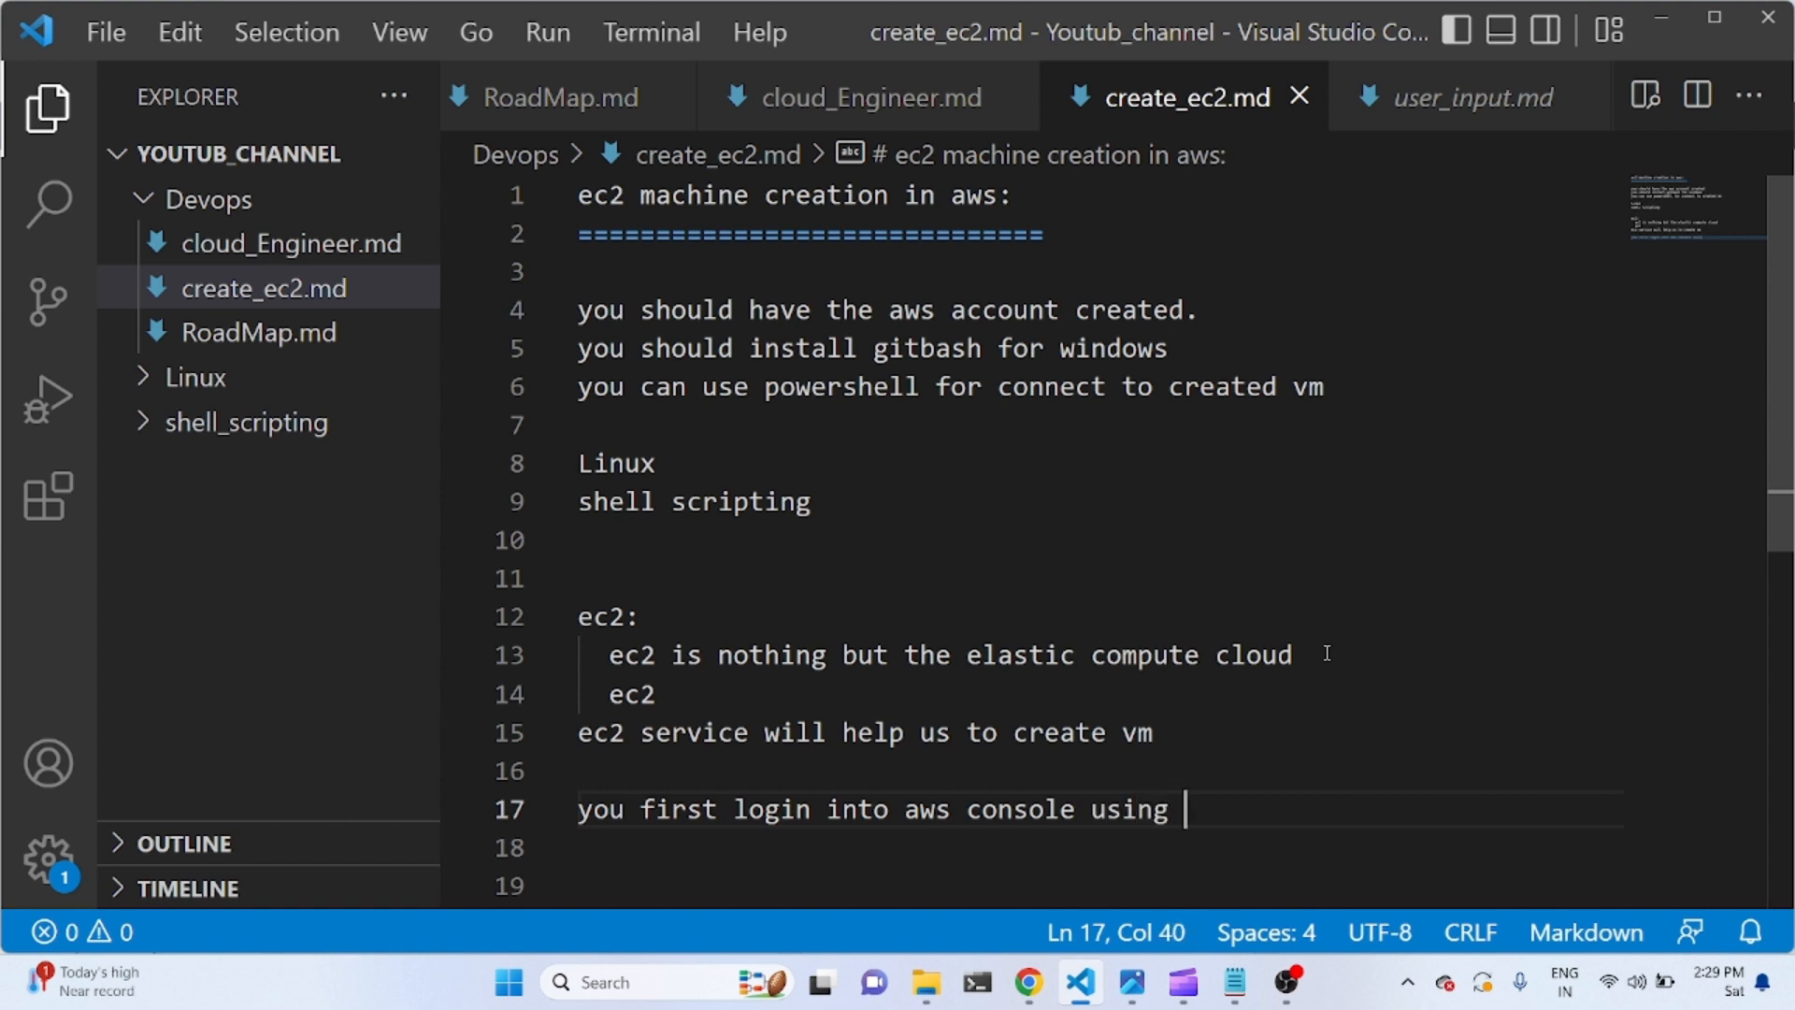
pyautogui.write('you credentials')
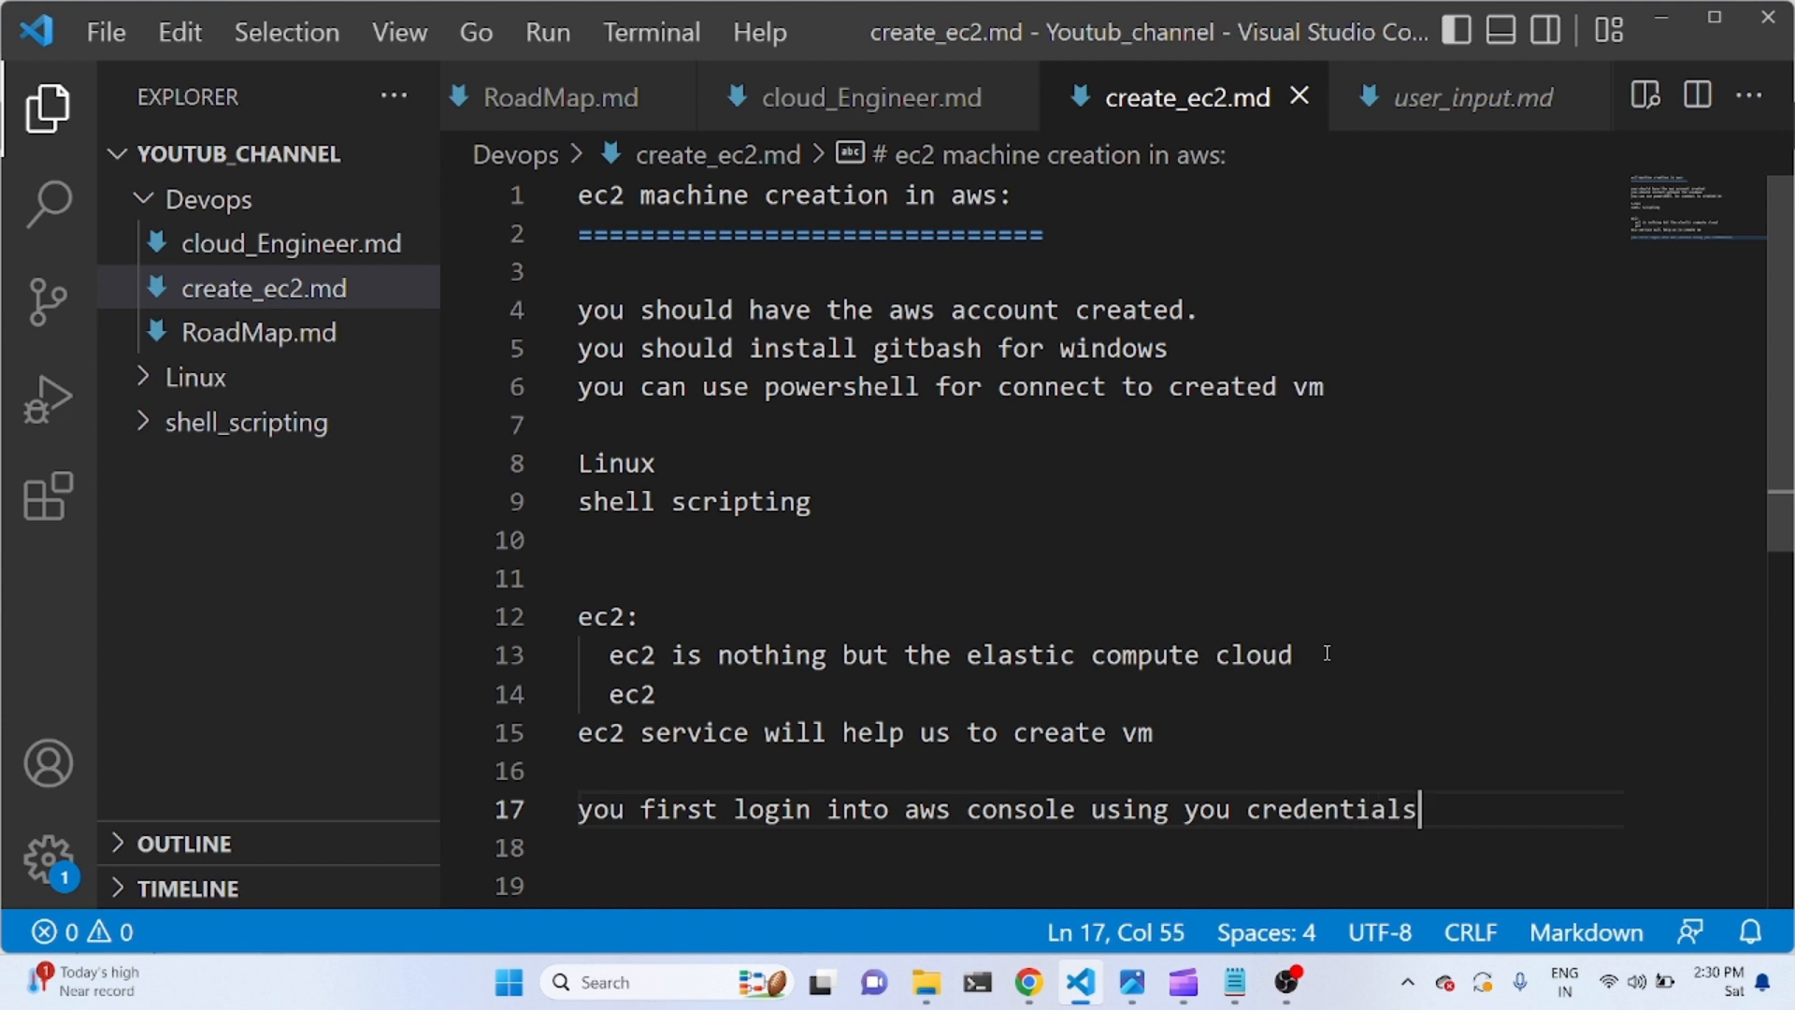
pyautogui.press('Return')
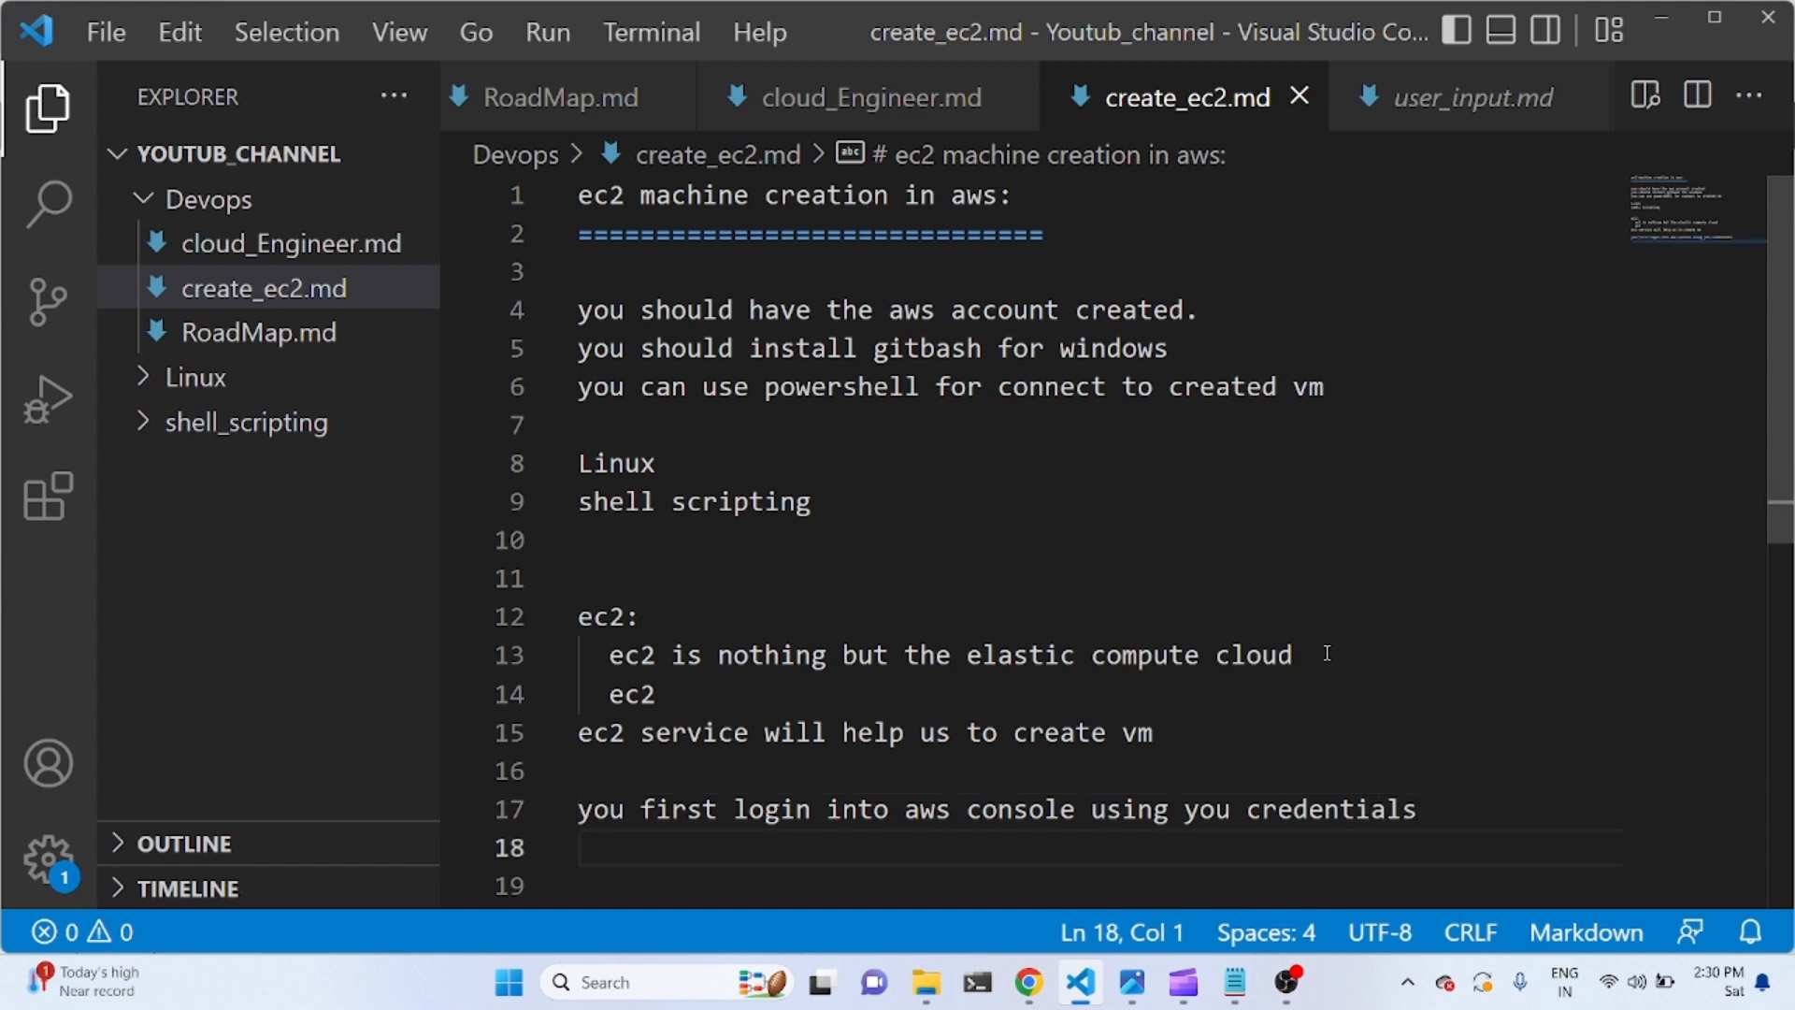
# Add an "ec2:" heading on line 19, set off by blank lines.
pyautogui.press('Return')
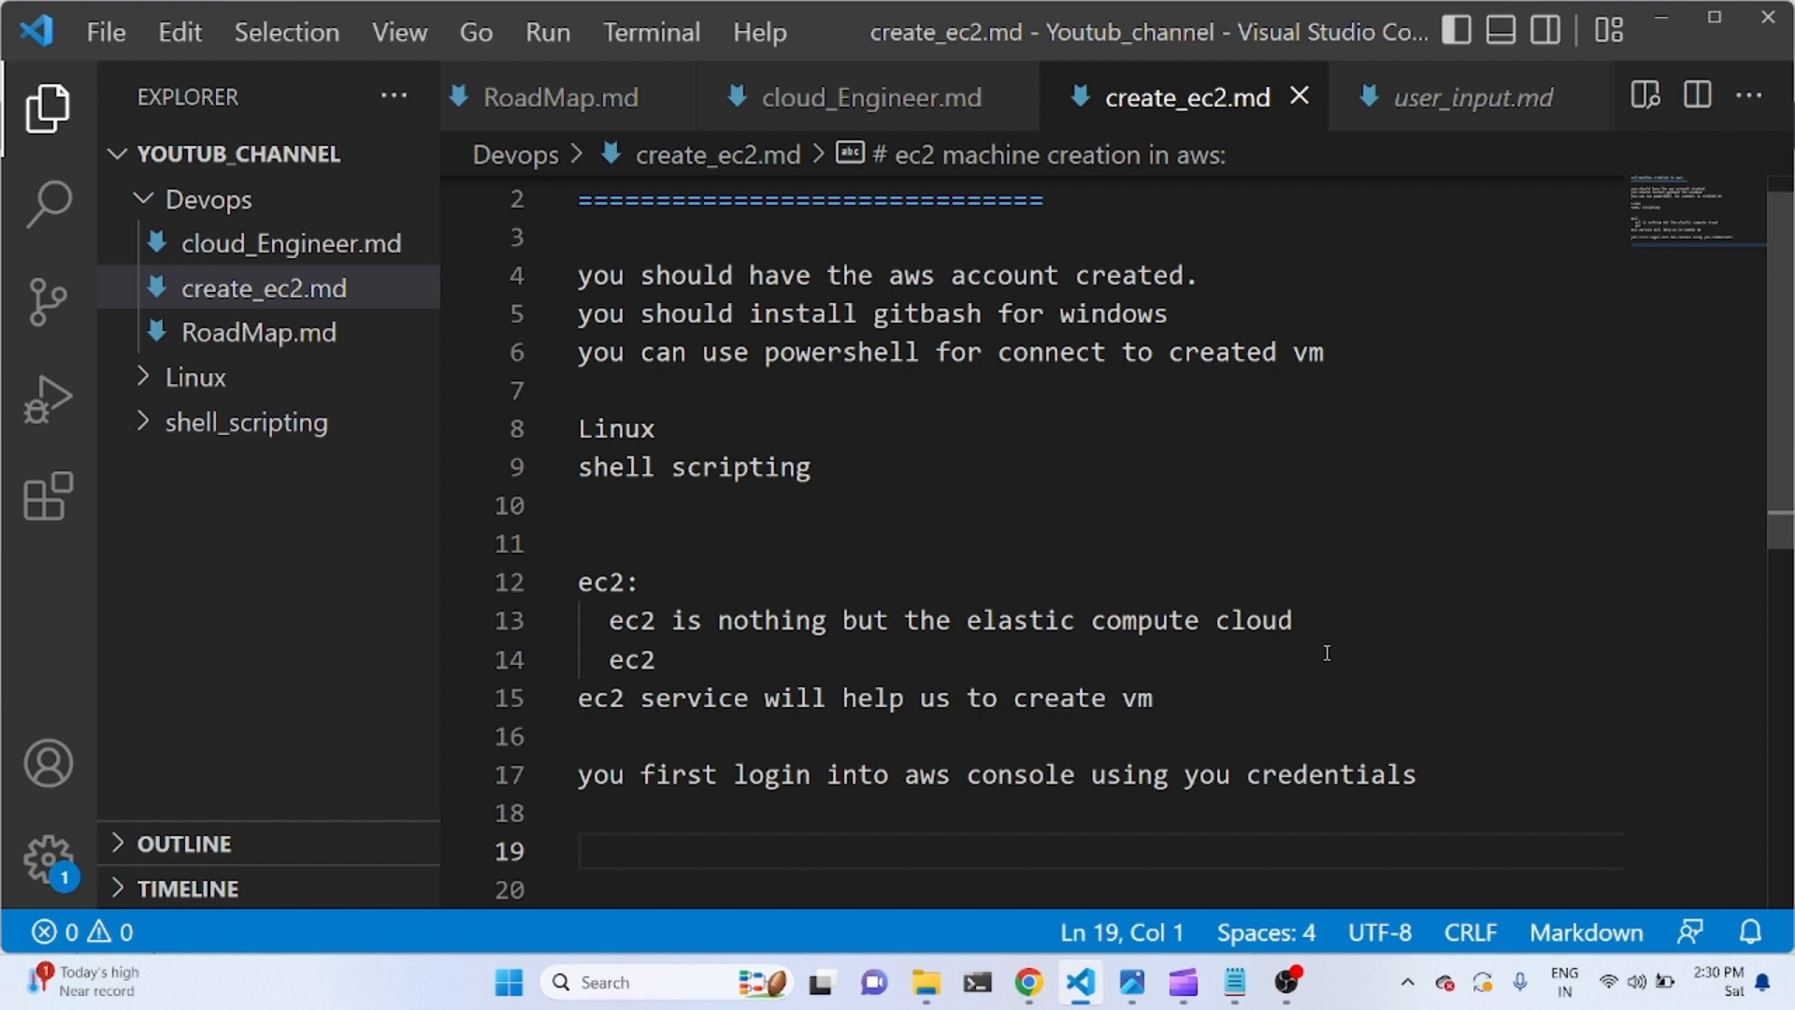
pyautogui.write('ec2')
pyautogui.press('Return')
pyautogui.press('BackSpace')
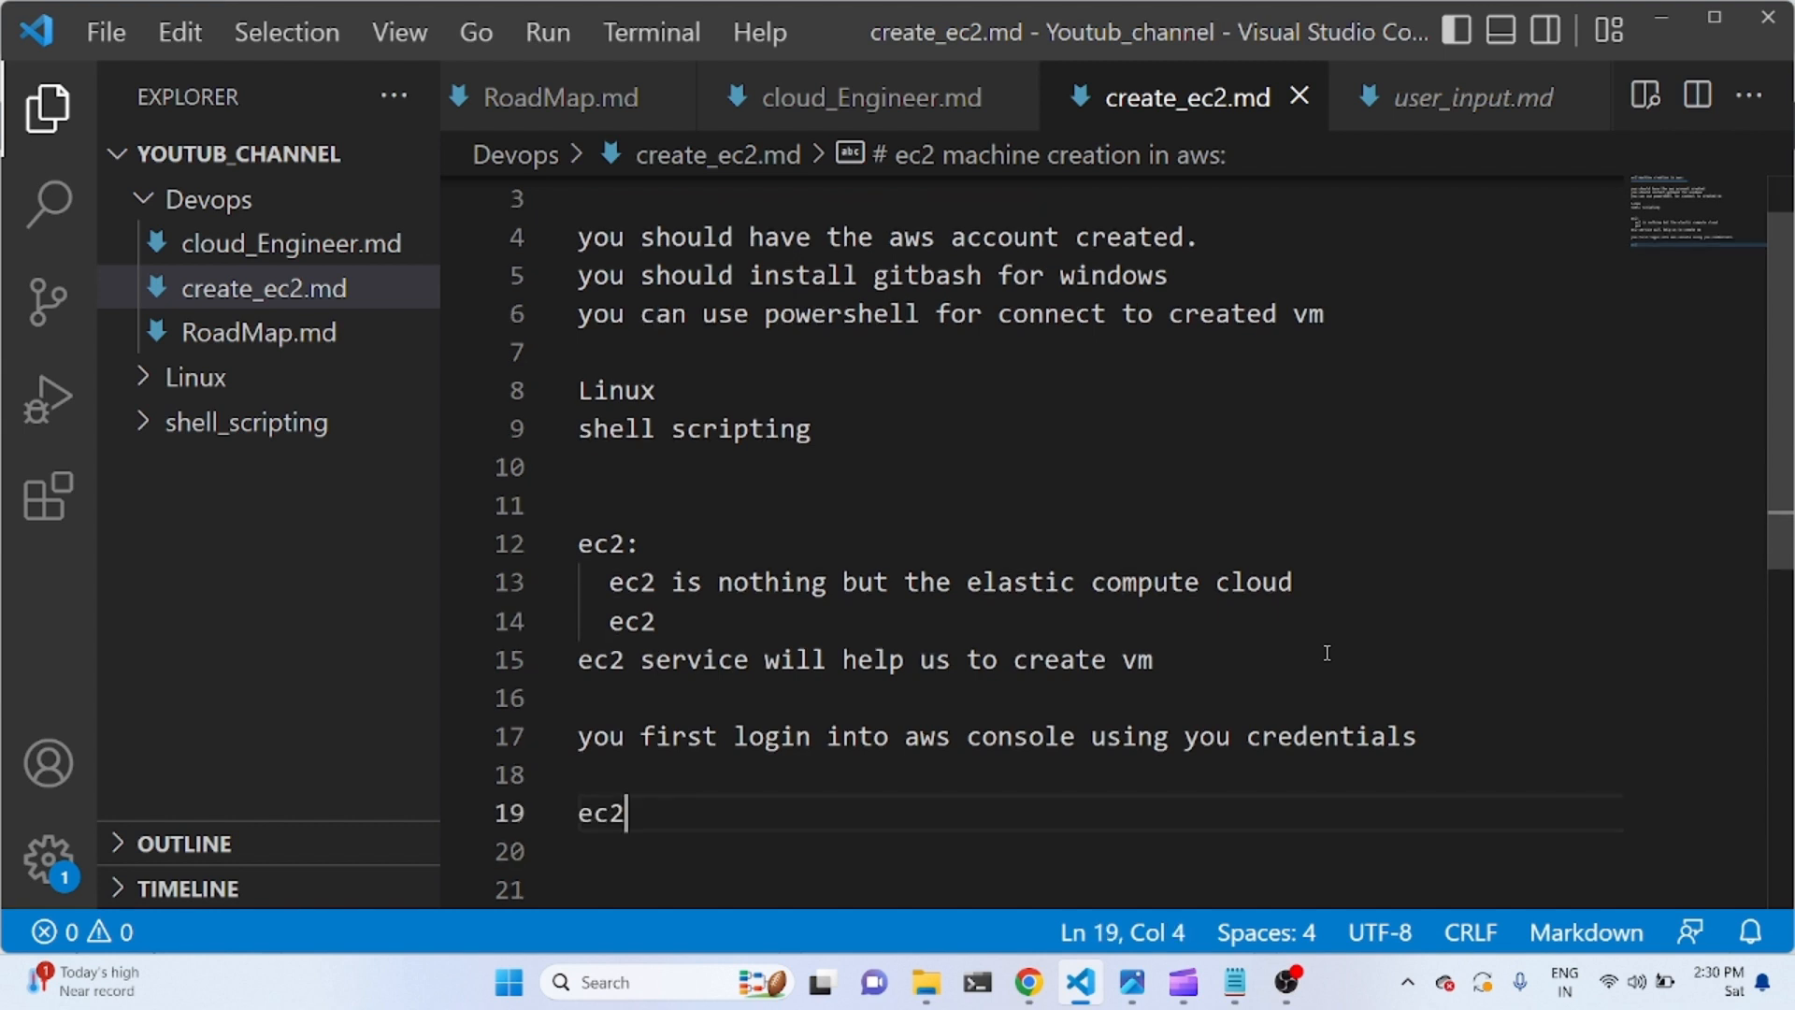
pyautogui.write(':')
pyautogui.press('Return')
pyautogui.press('Return')
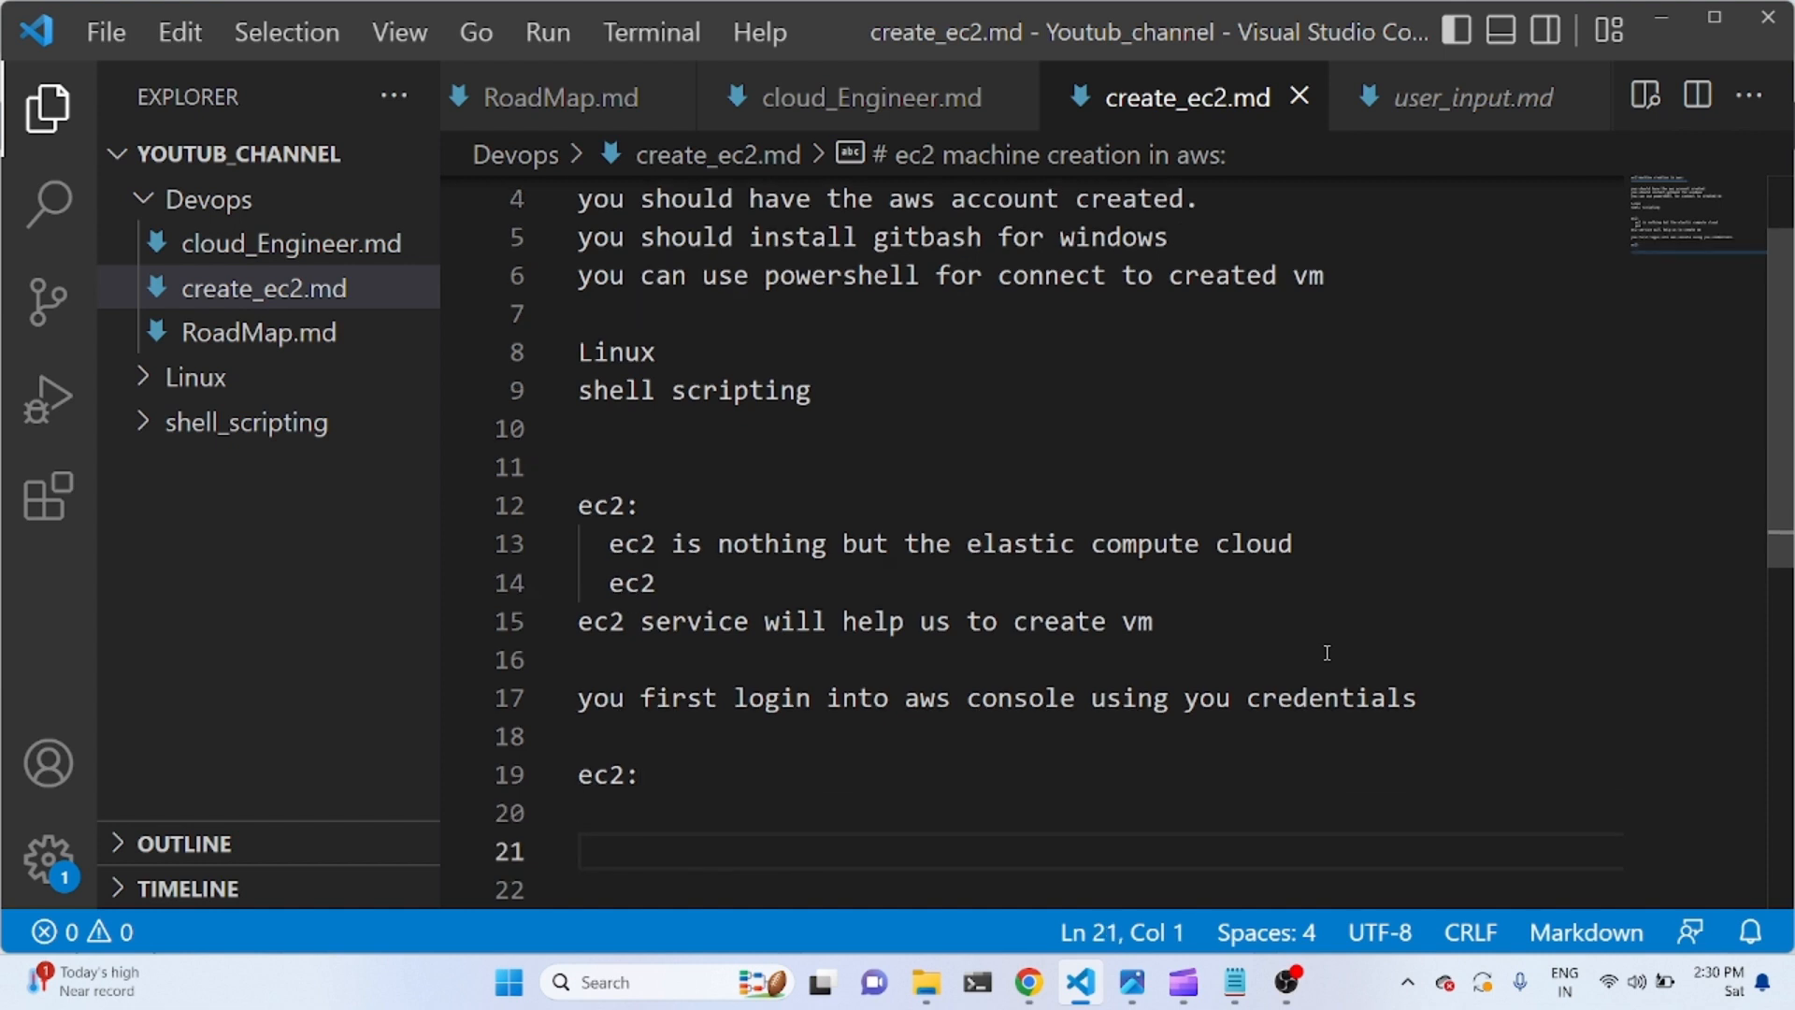
# List "image / AMI" and "instance type" on separate lines under the second ec2: heading.
pyautogui.write('image')
pyautogui.press('Return')
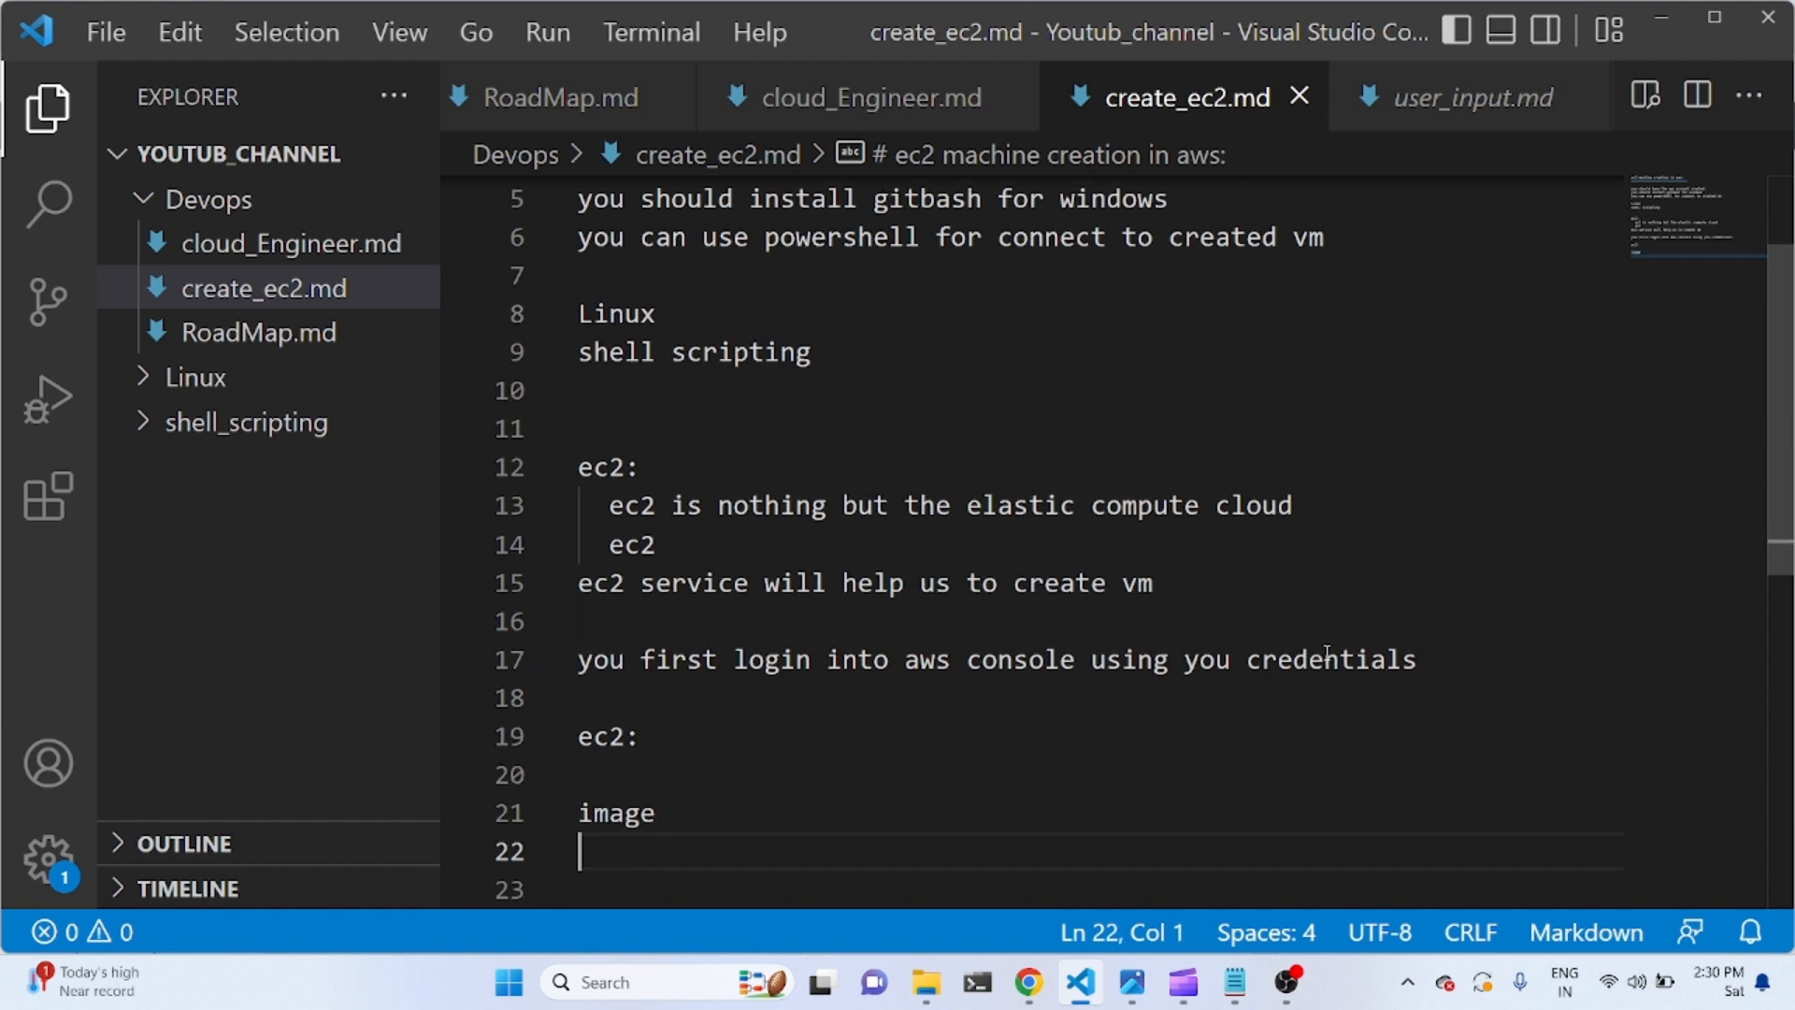
pyautogui.press('BackSpace')
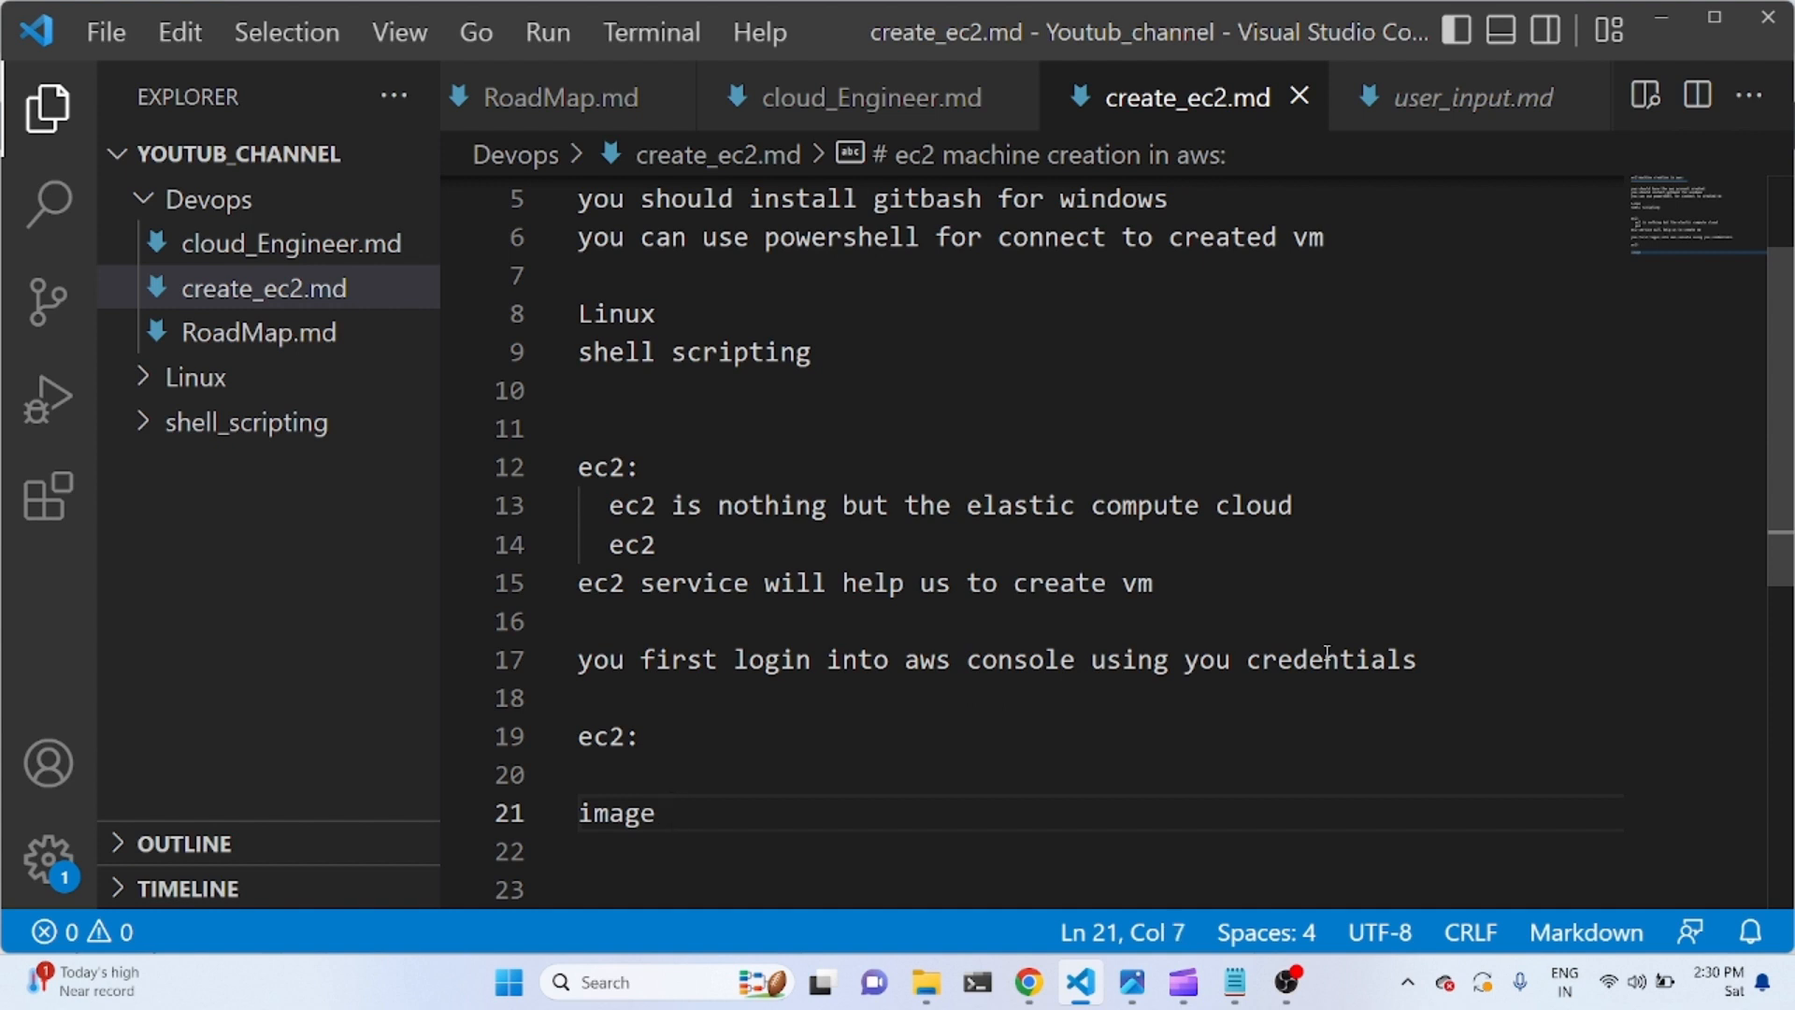
pyautogui.write('/ AMI')
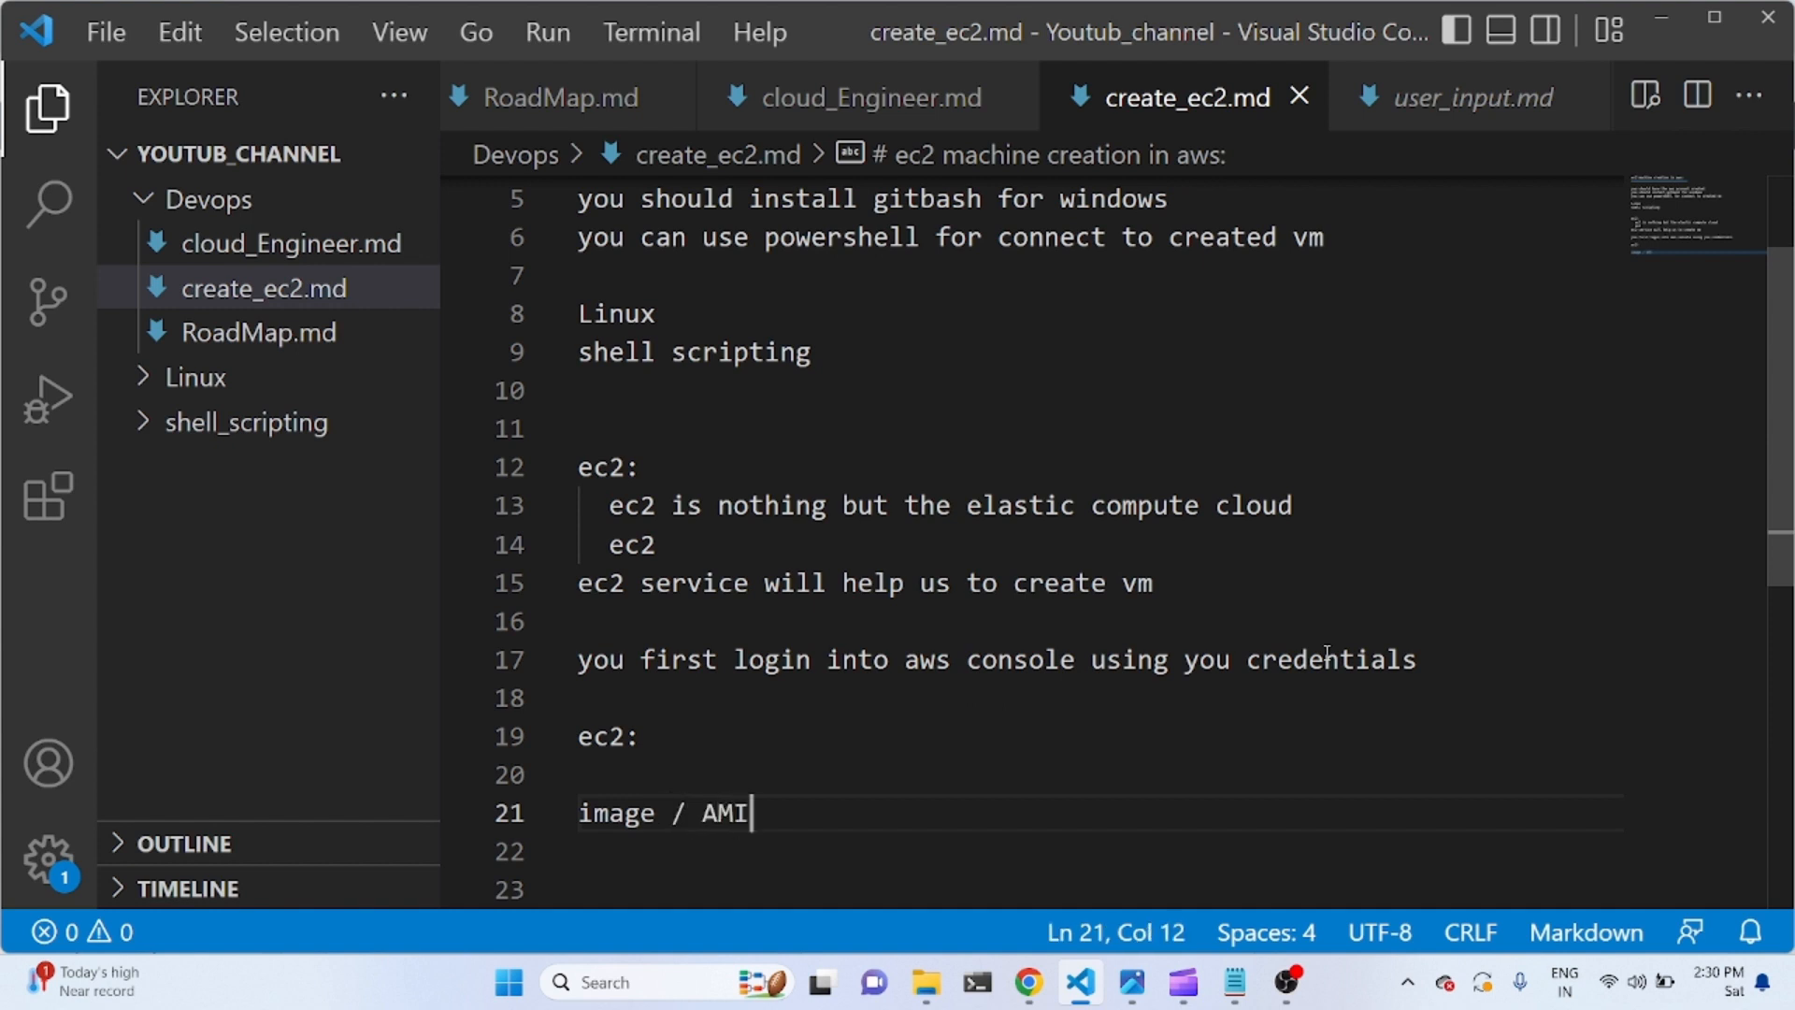
pyautogui.press('Return')
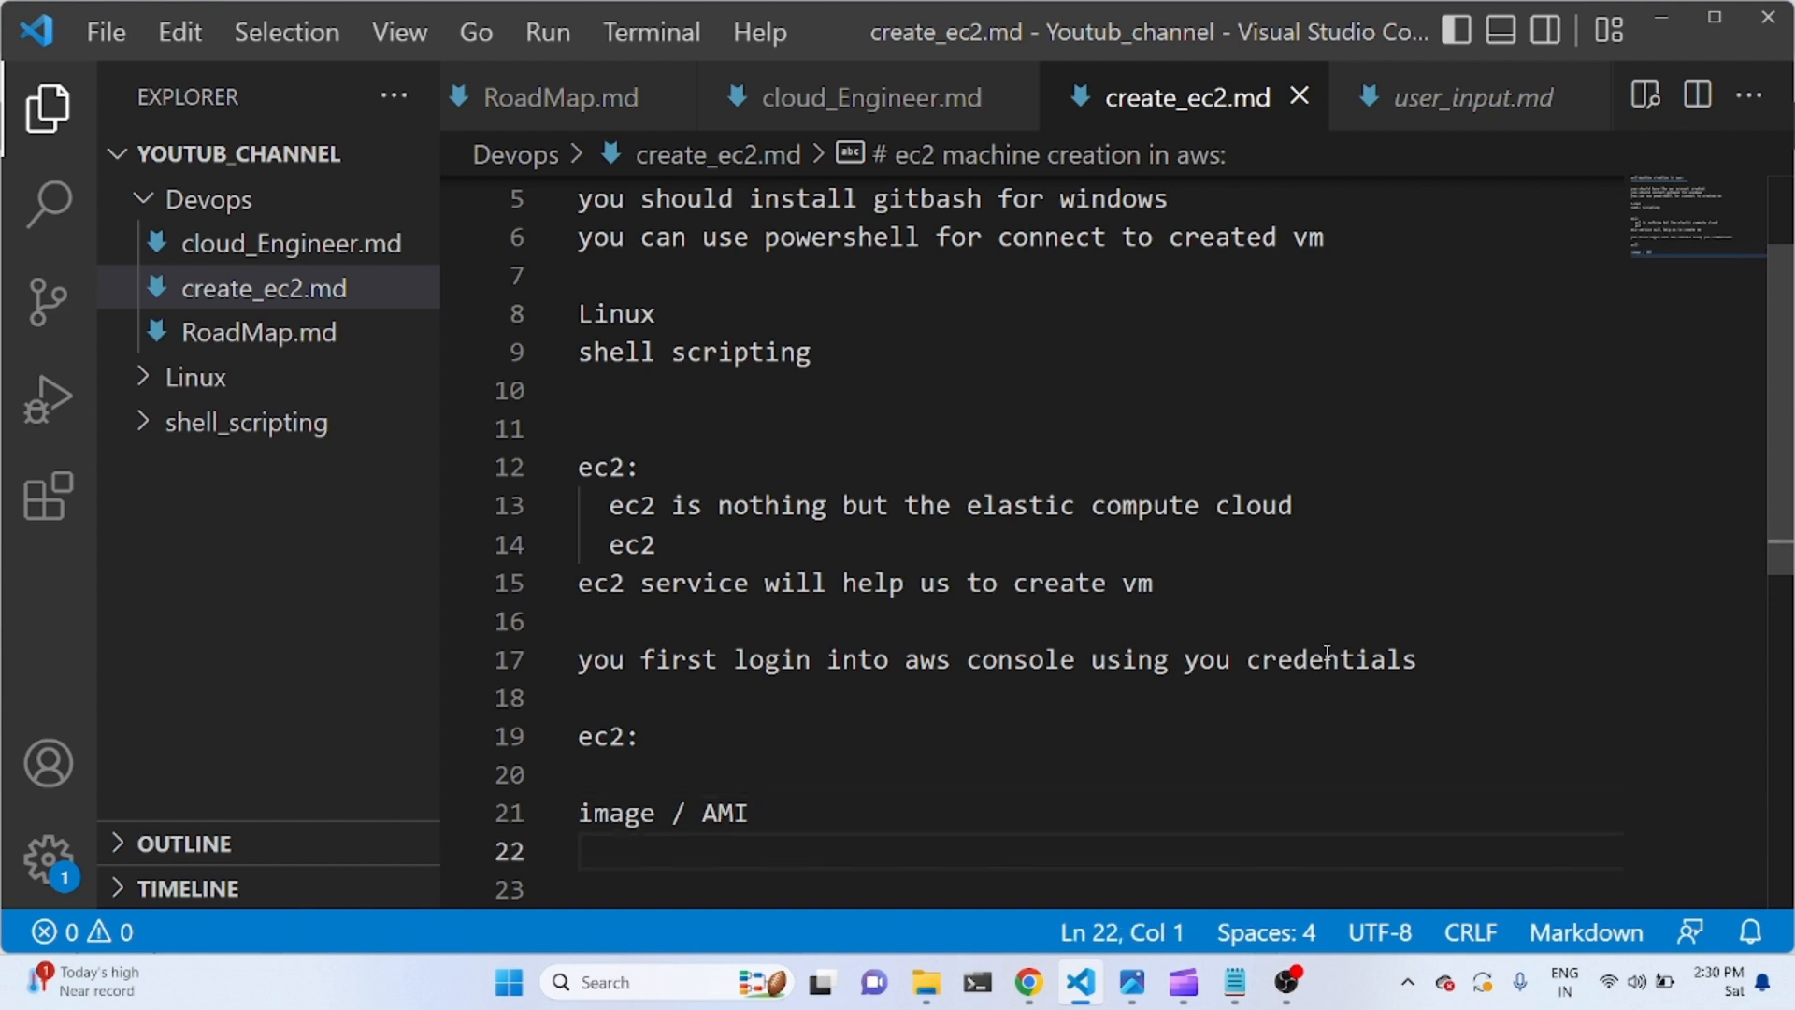
pyautogui.write('instance type')
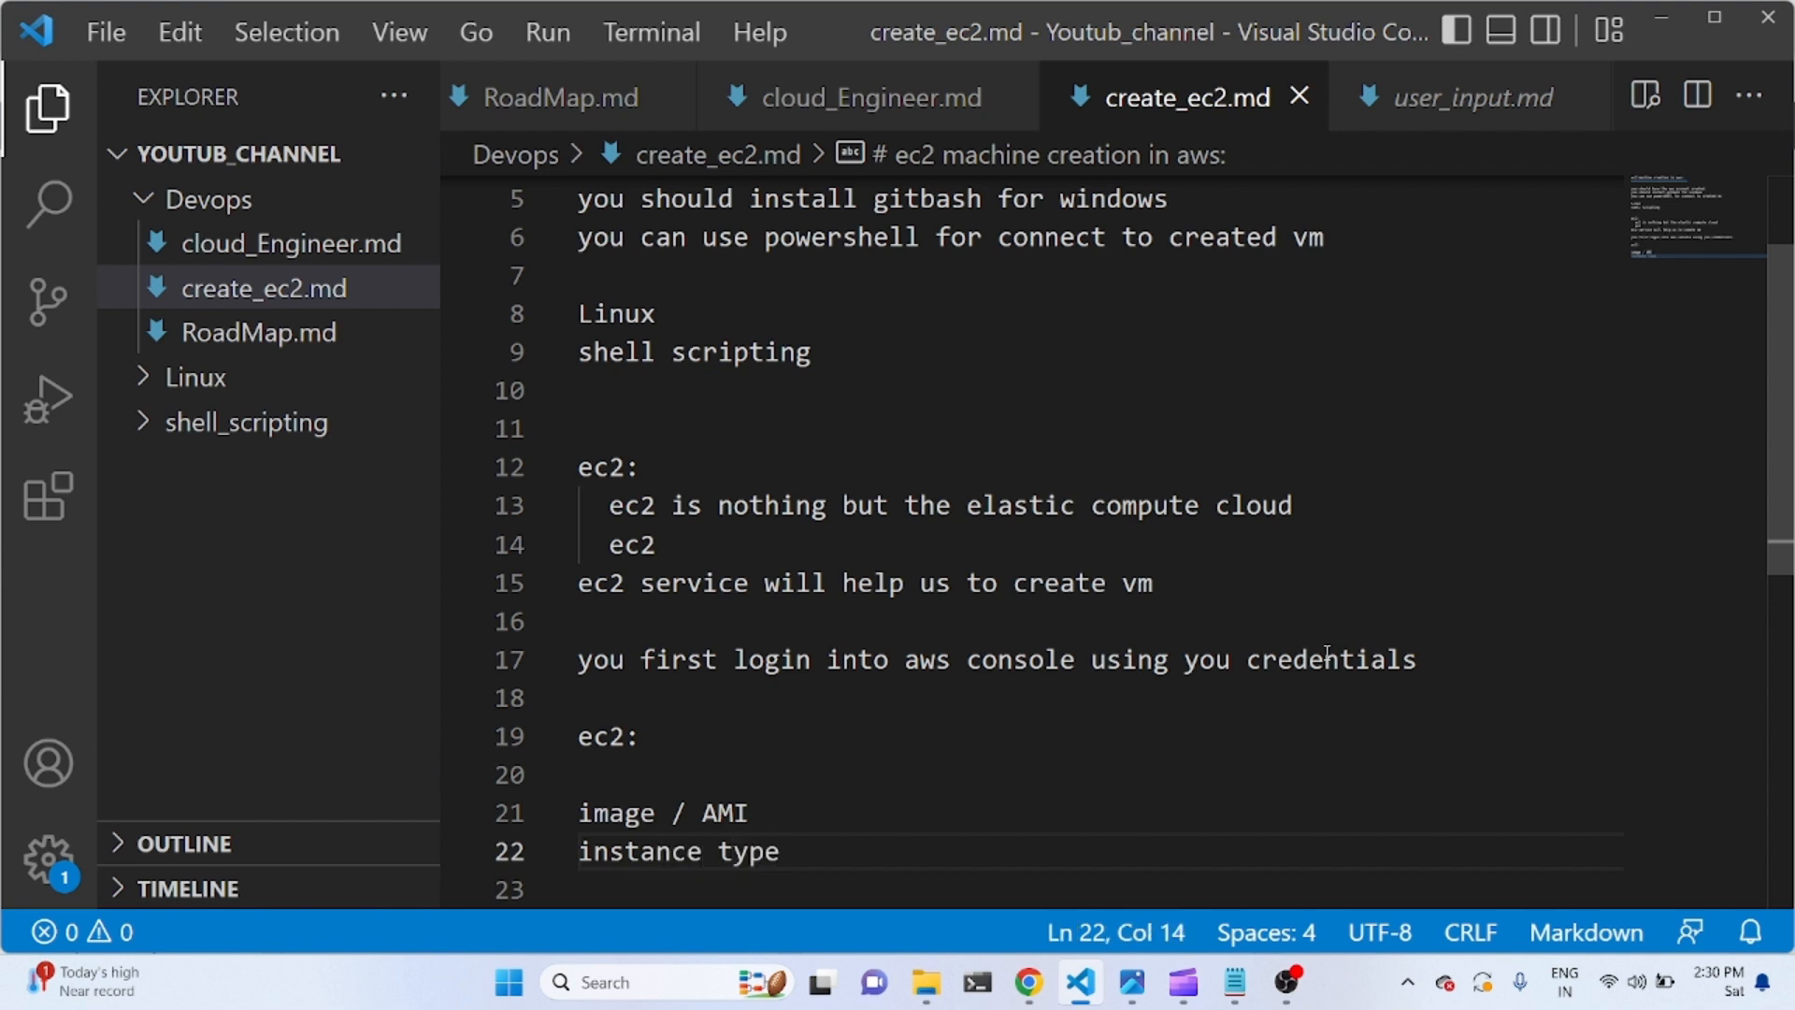
pyautogui.press('Return')
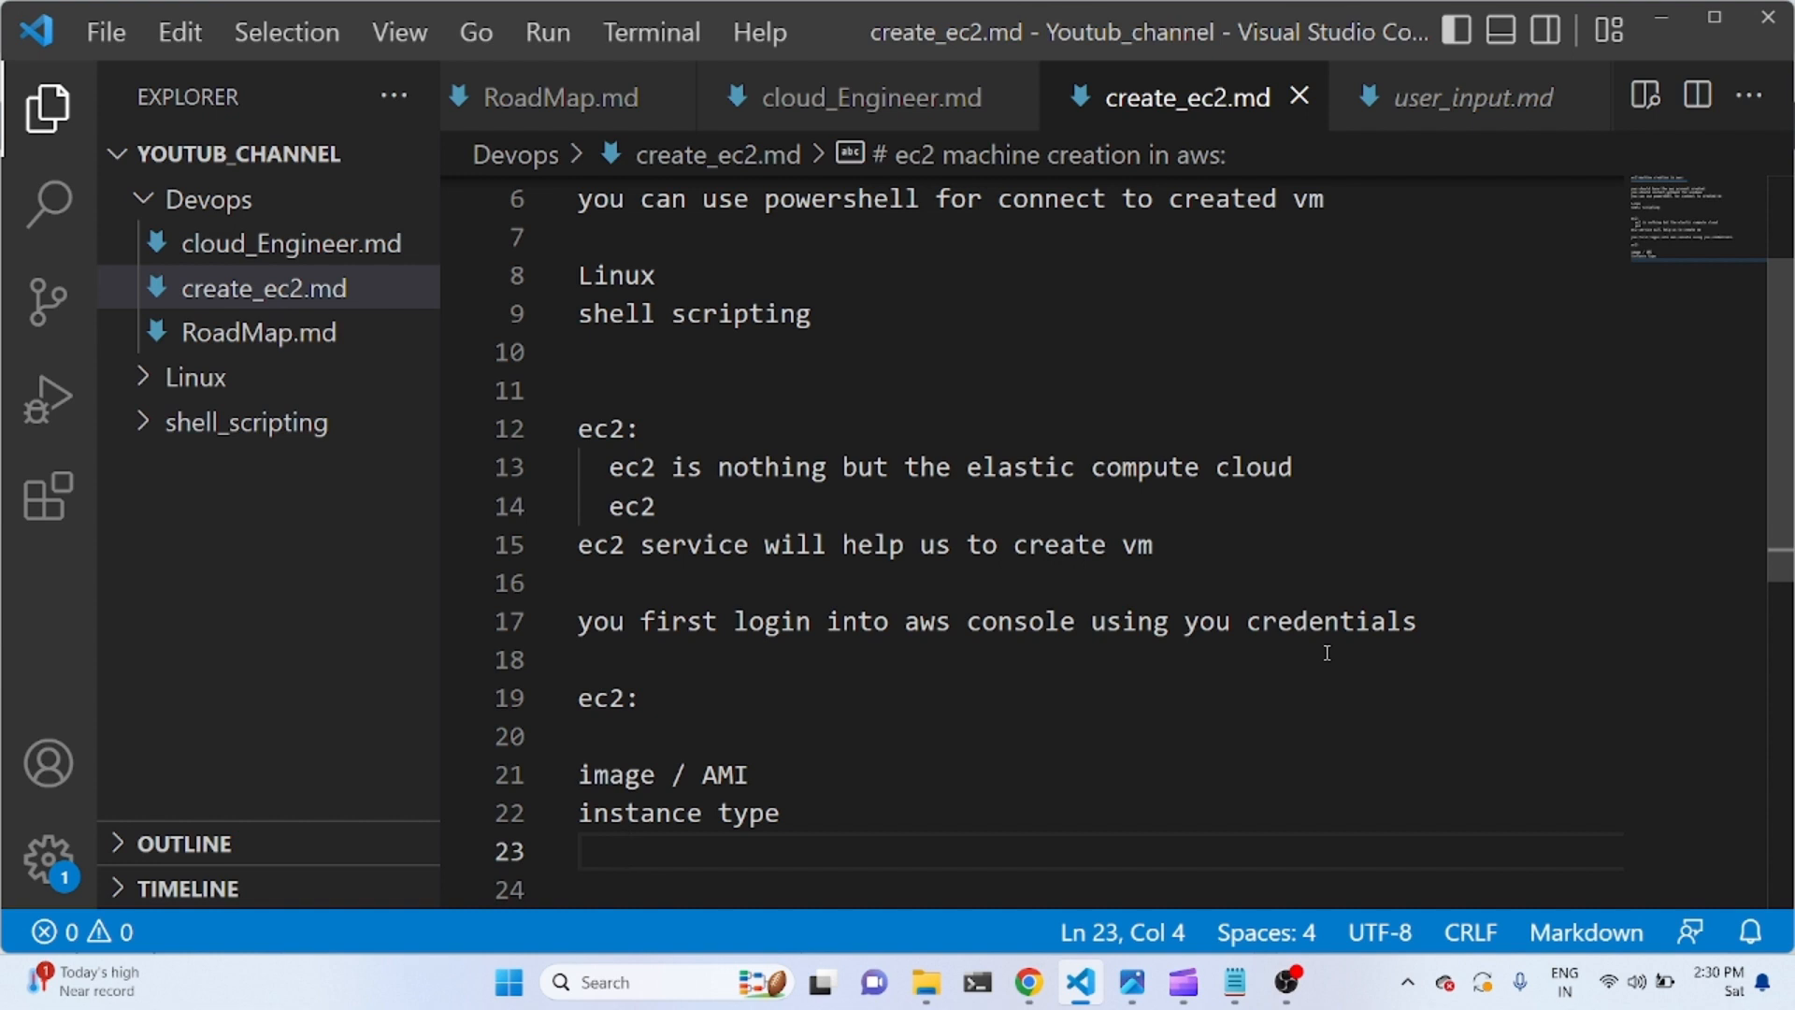
# Add "disk" and "security group:" as the following lines of the ec2 list.
pyautogui.press('BackSpace')
pyautogui.write('disk')
pyautogui.press('Return')
pyautogui.write('s')
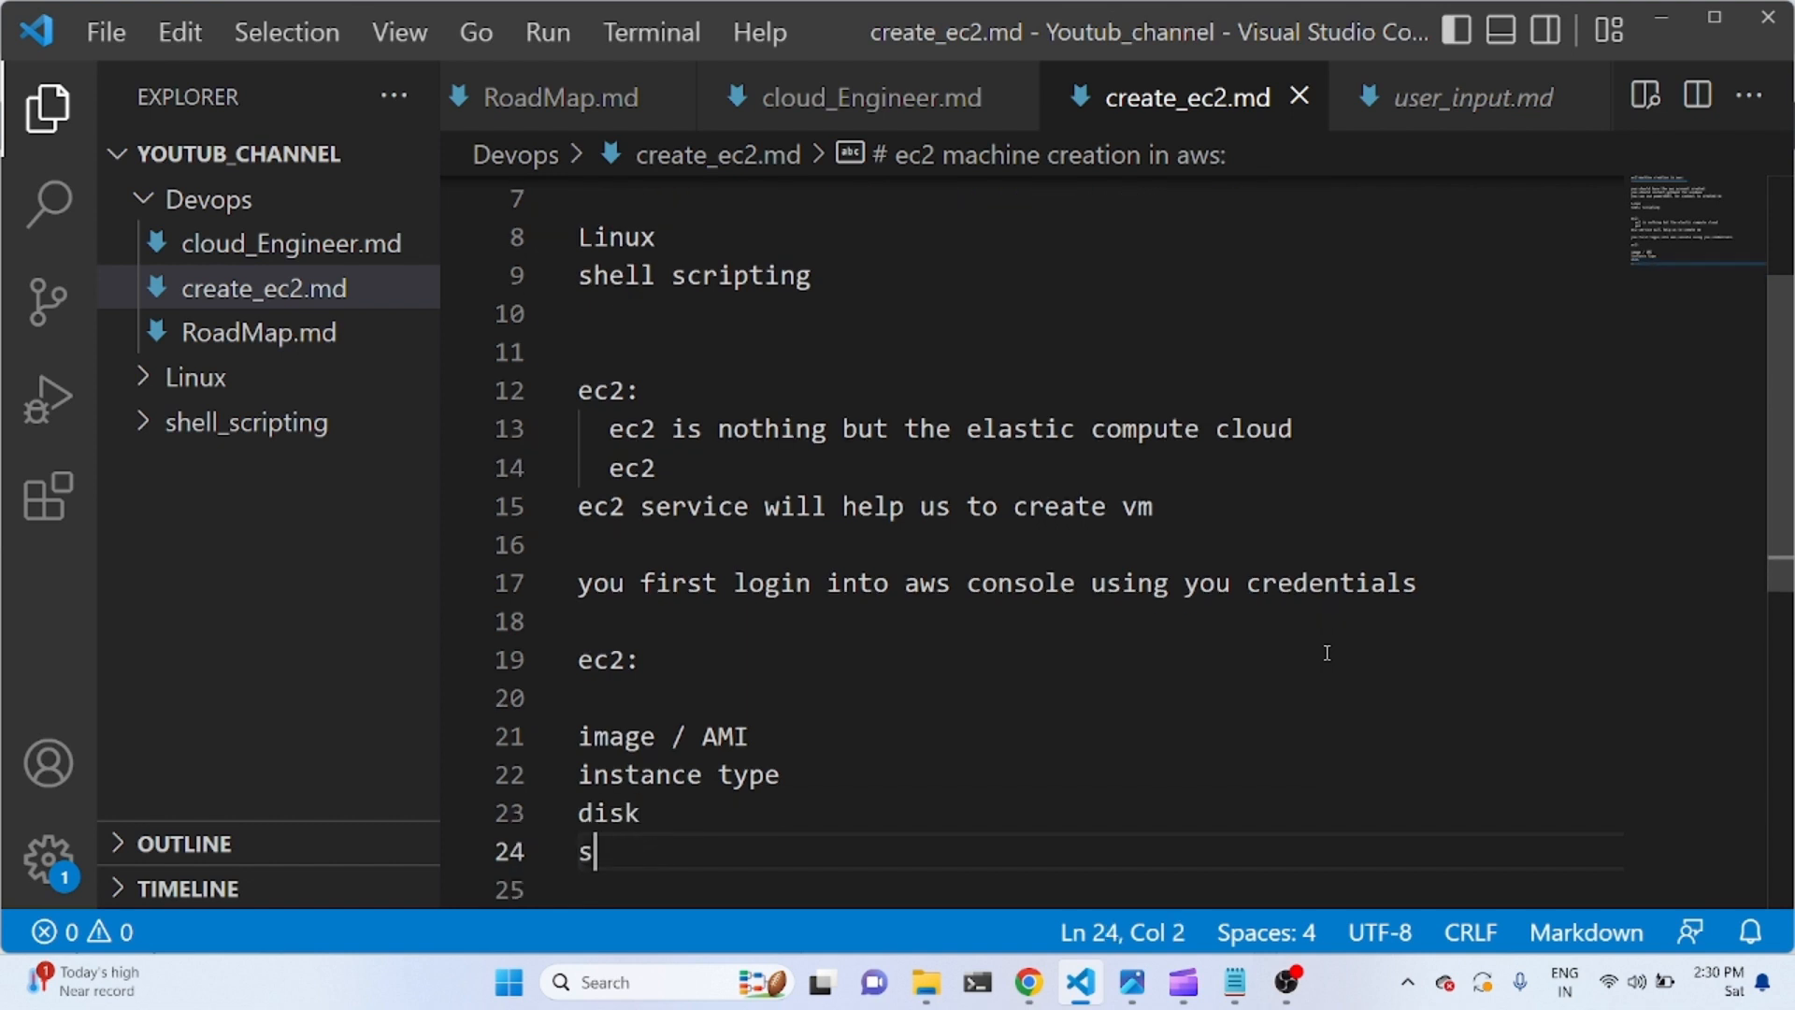
pyautogui.write('ecurity group')
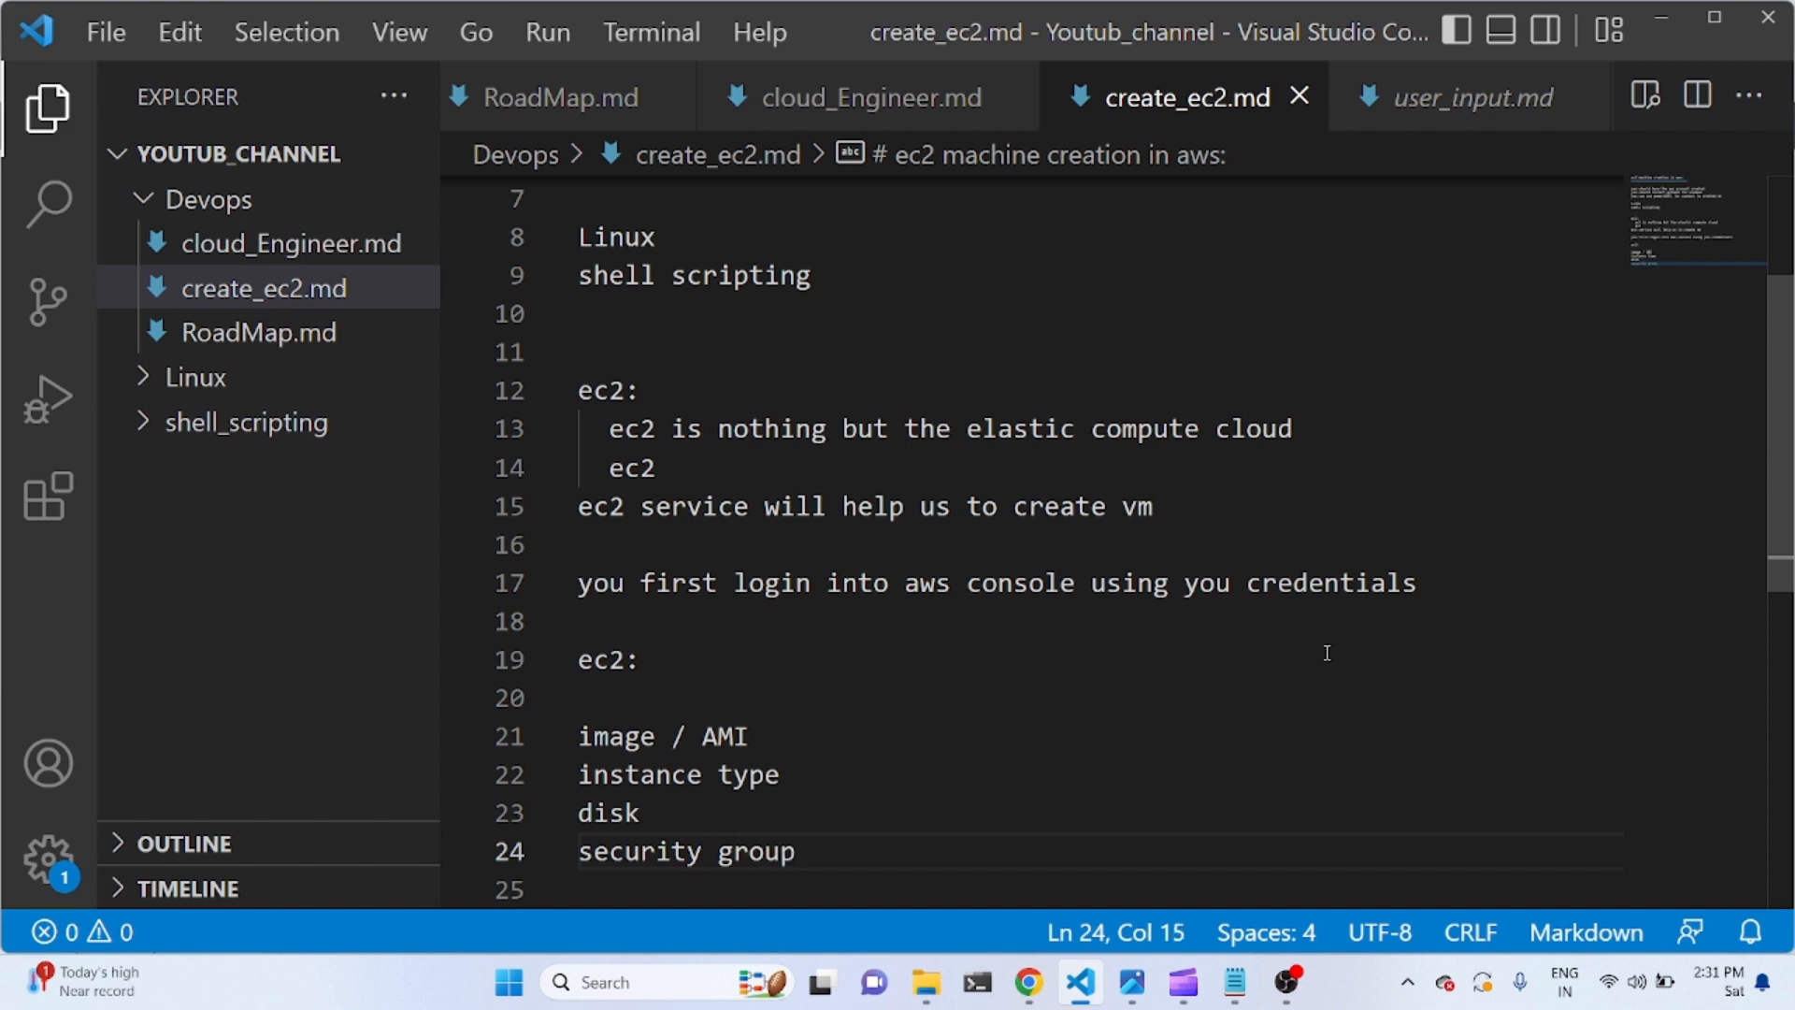
pyautogui.write(':')
pyautogui.press('Return')
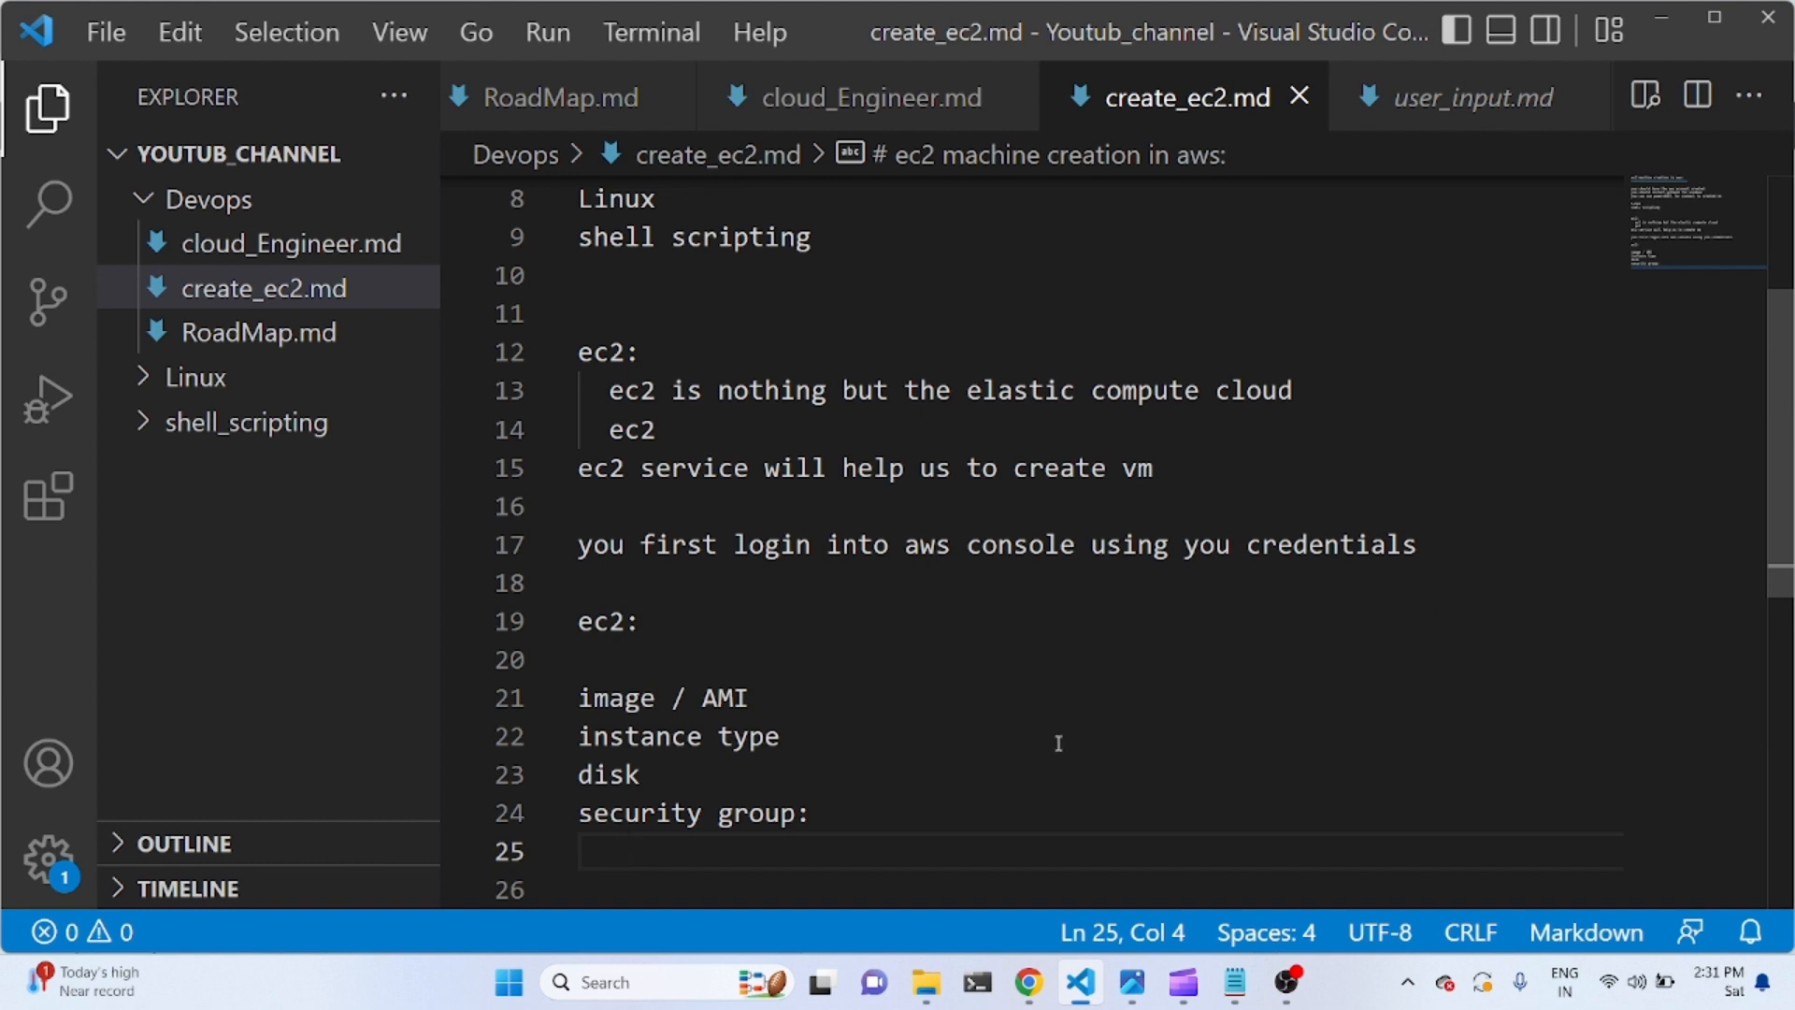
# Highlight the ec2 list for review, then minimize the editor to switch to the EC2 dashboard in Chrome.
pyautogui.moveTo(876, 810); pyautogui.dragTo(573, 622)
pyautogui.click(888, 844)
pyautogui.press('BackSpace')
pyautogui.click(1657, 19)
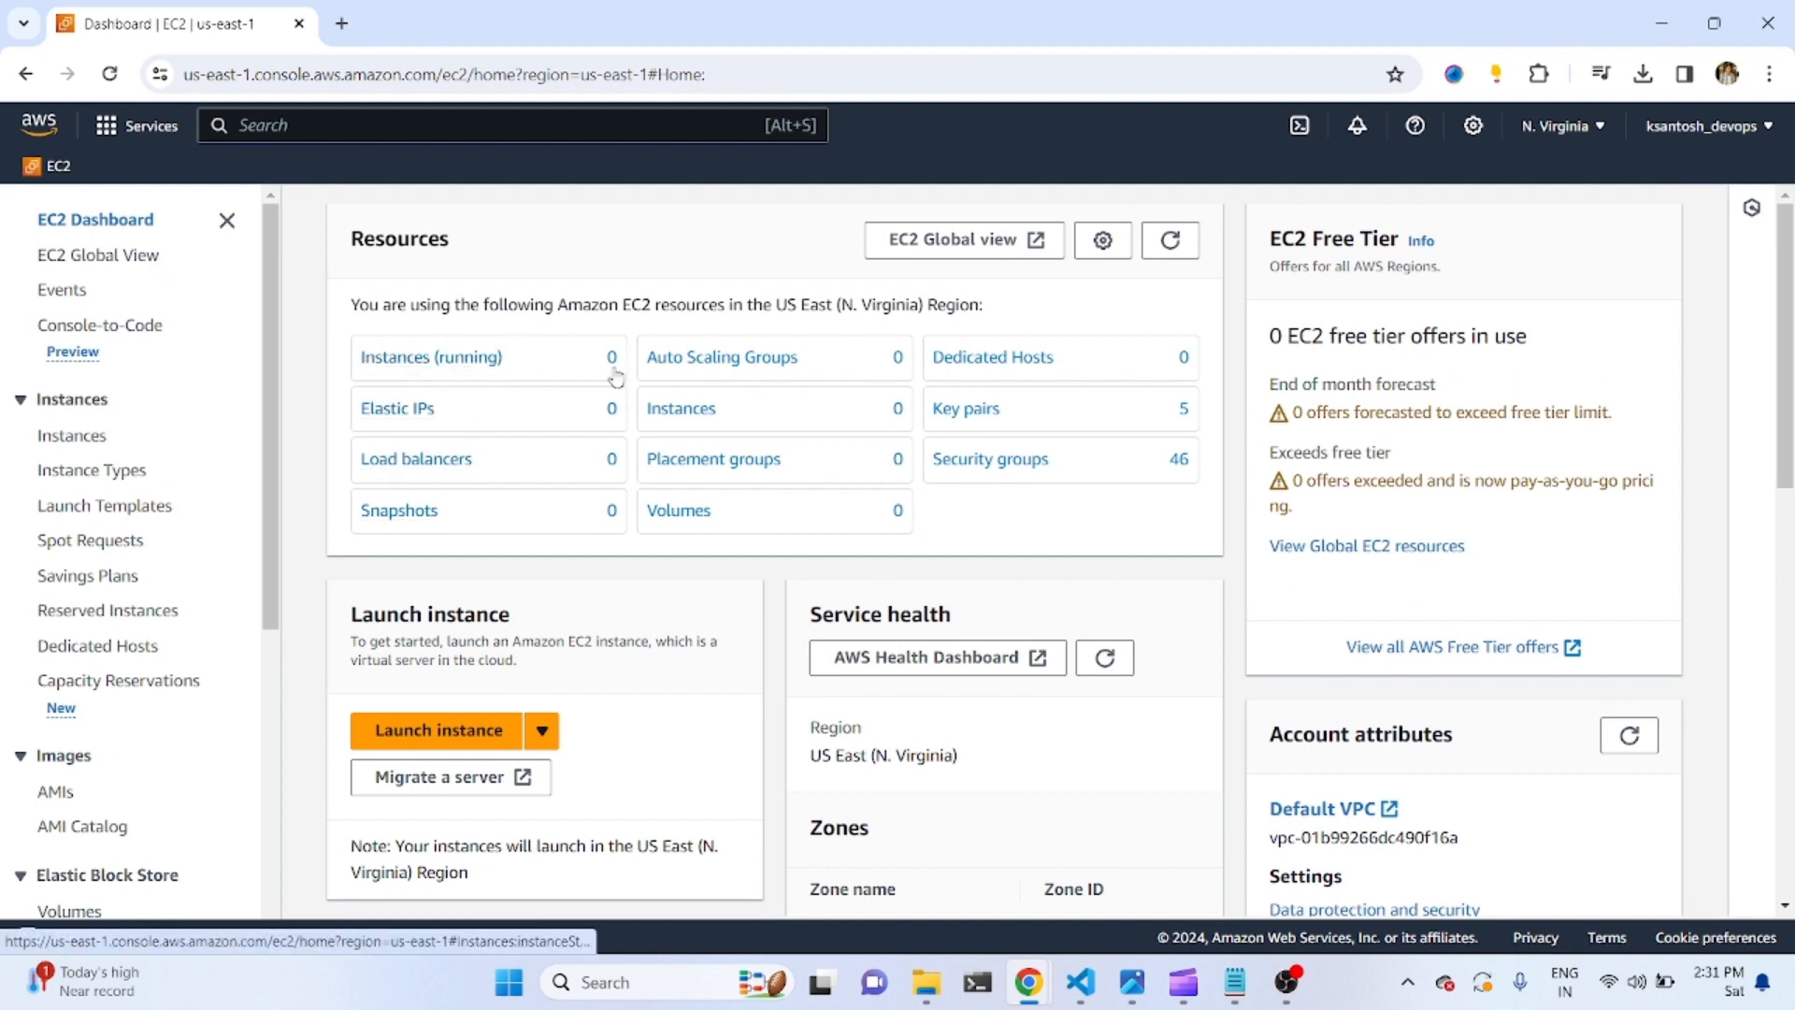
# View the key pairs from the dashboard's resources, and return to the EC2 dashboard by searching the console for "ec2".
pyautogui.click(994, 416)
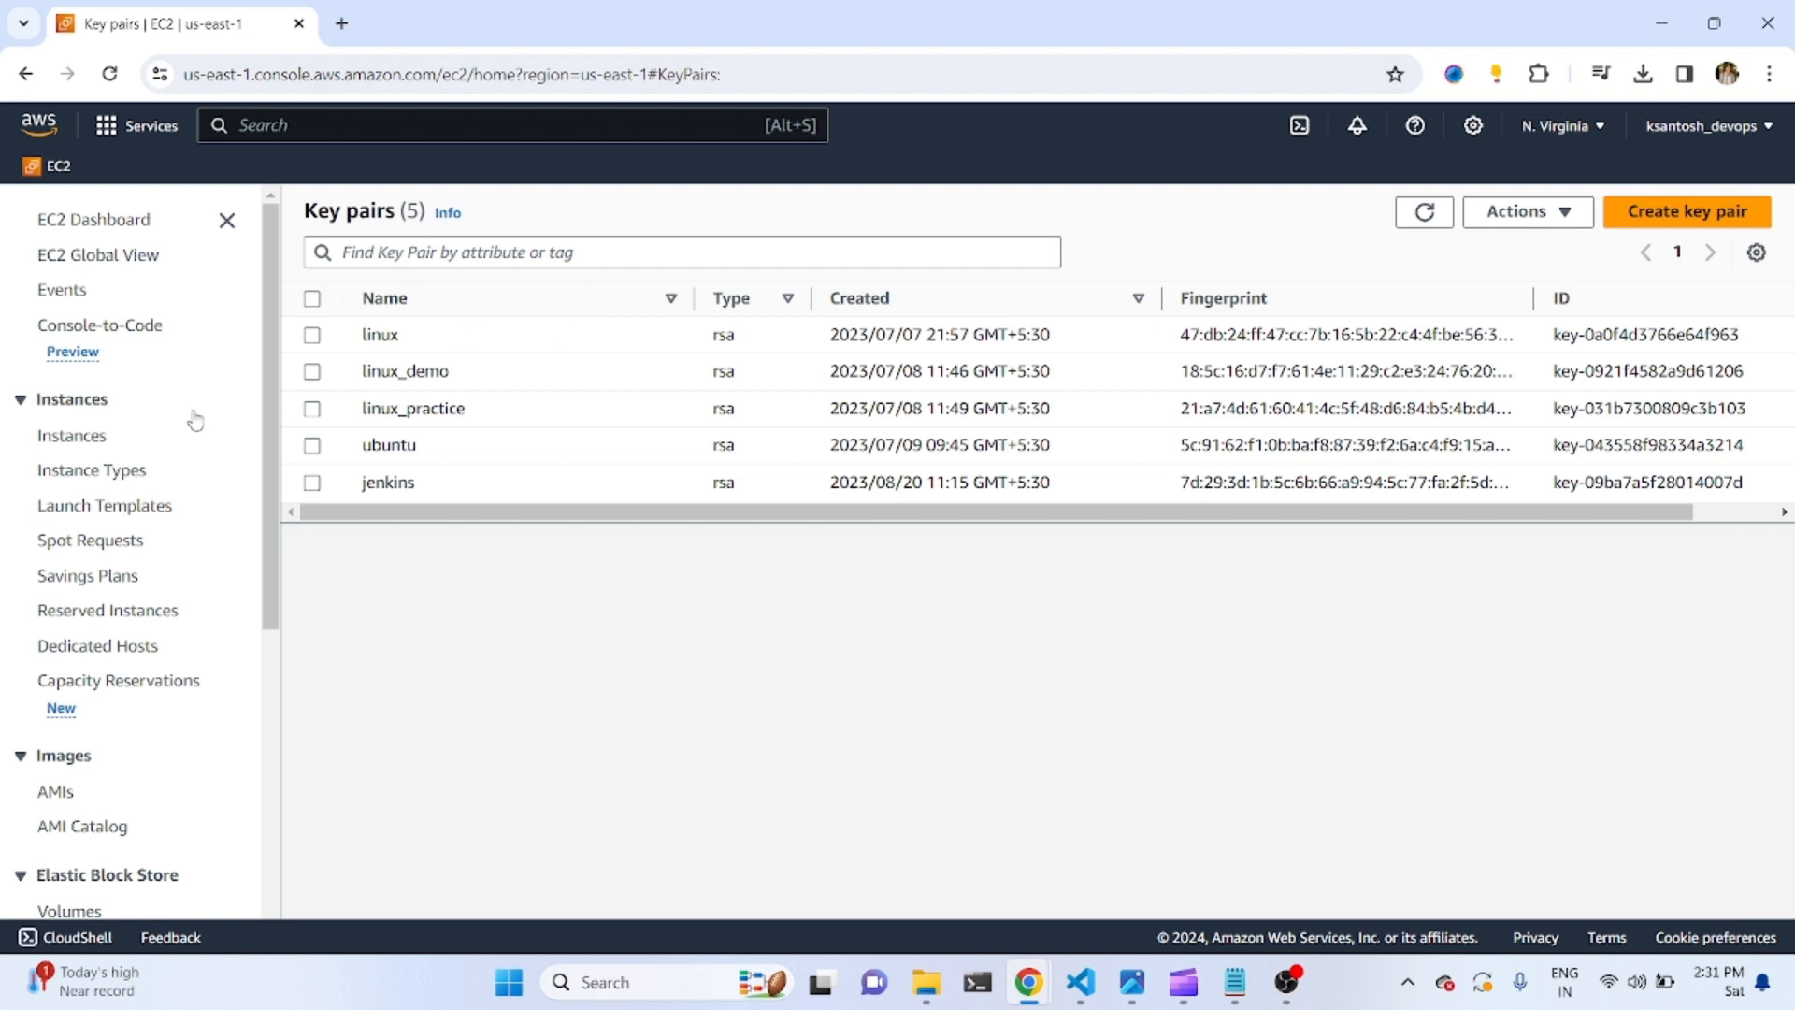
pyautogui.click(332, 131)
pyautogui.write('ec2')
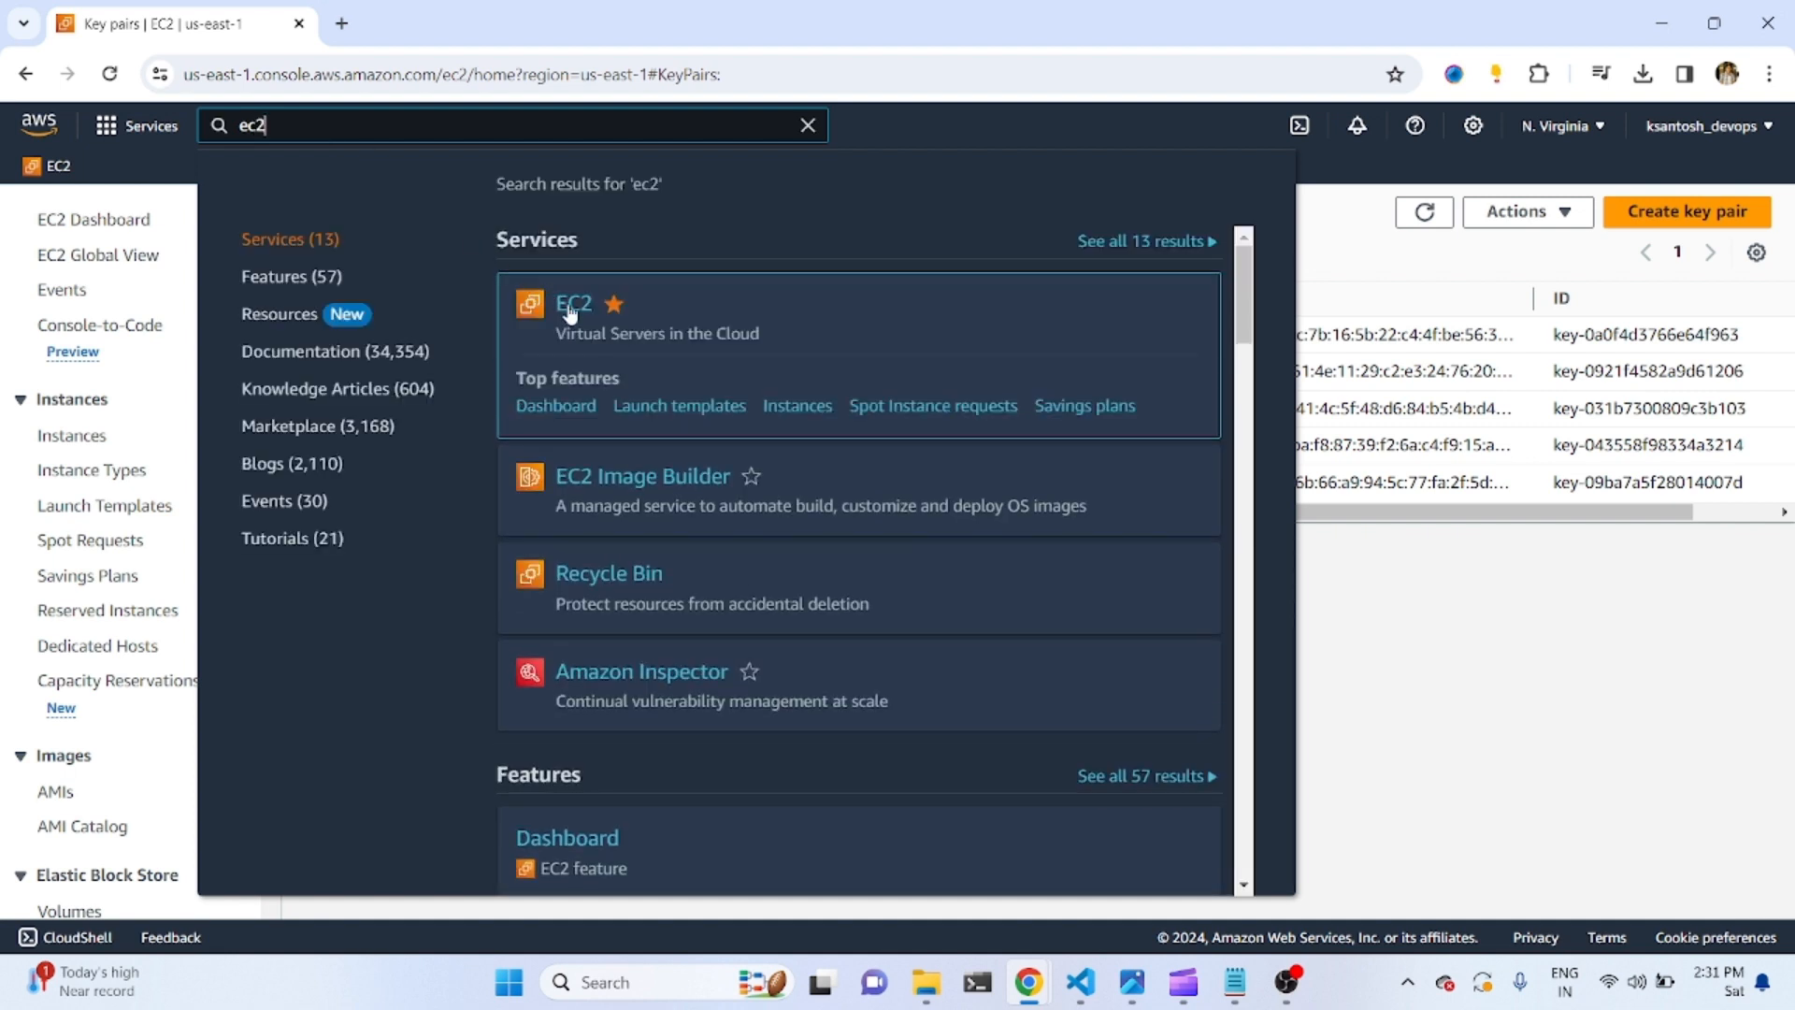
pyautogui.click(569, 311)
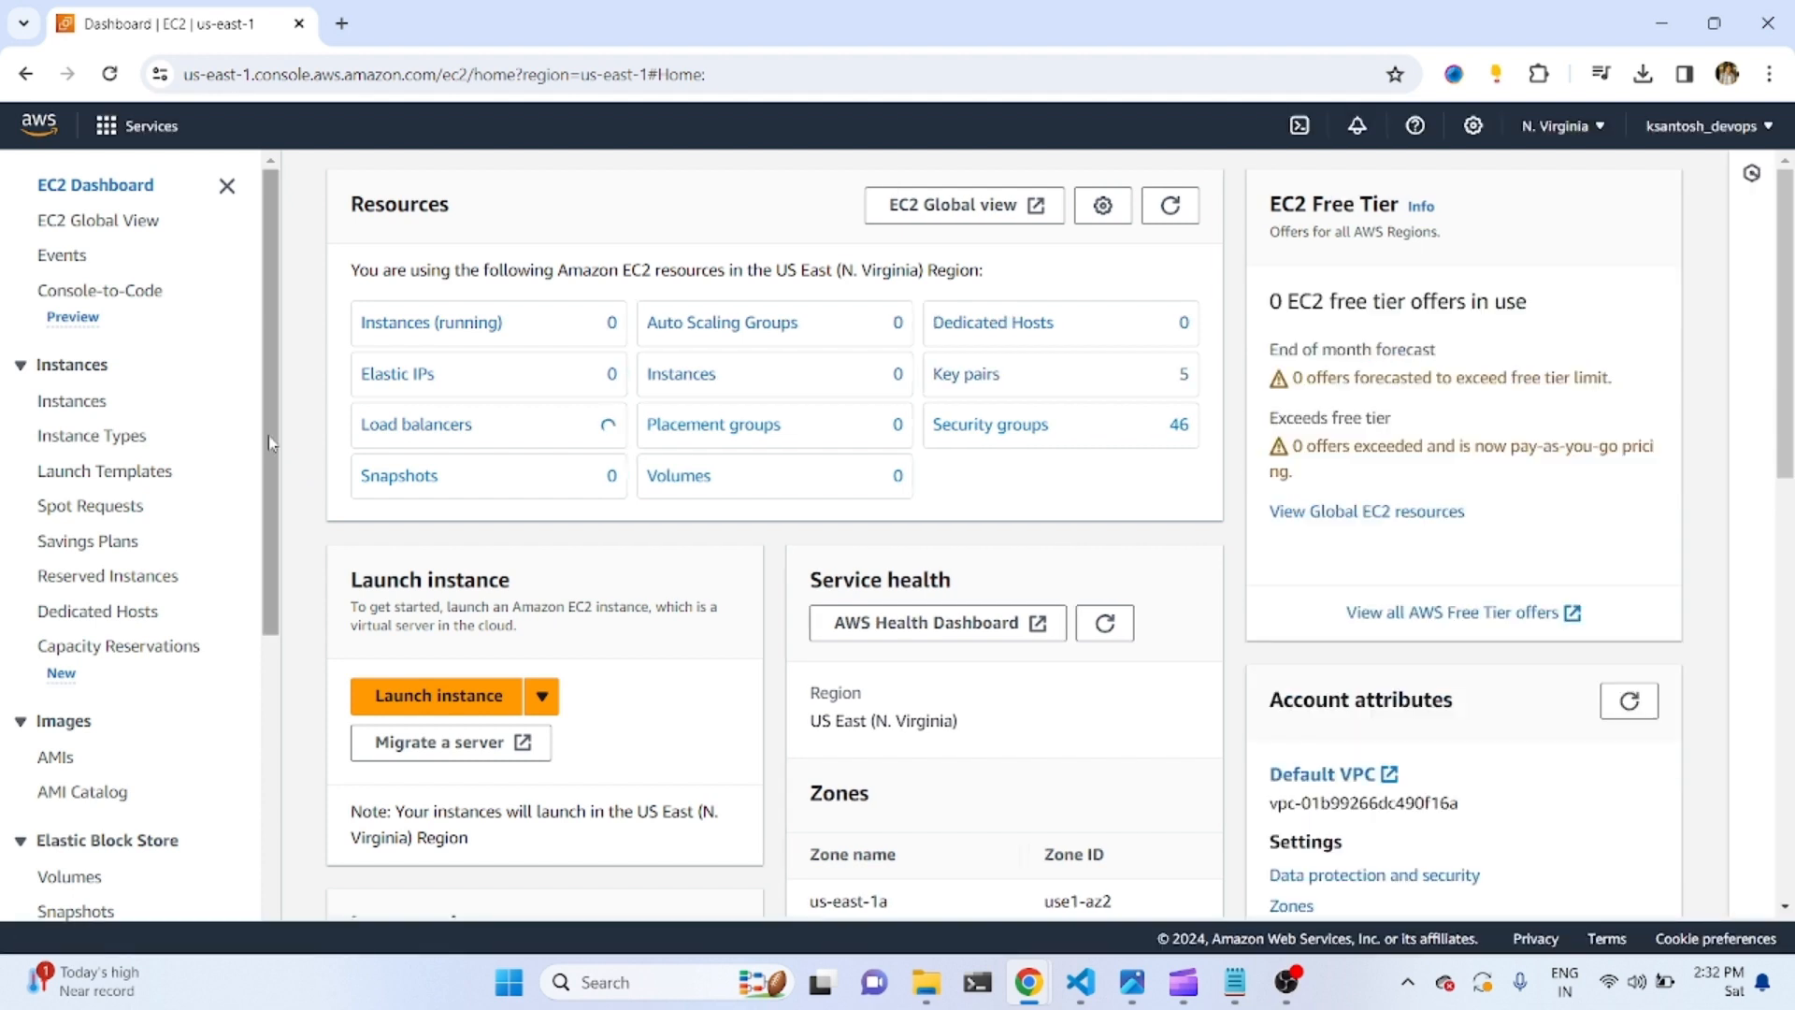
# Open the Key Pairs page listed under Network & Security.
pyautogui.moveTo(270, 444); pyautogui.dragTo(262, 583)
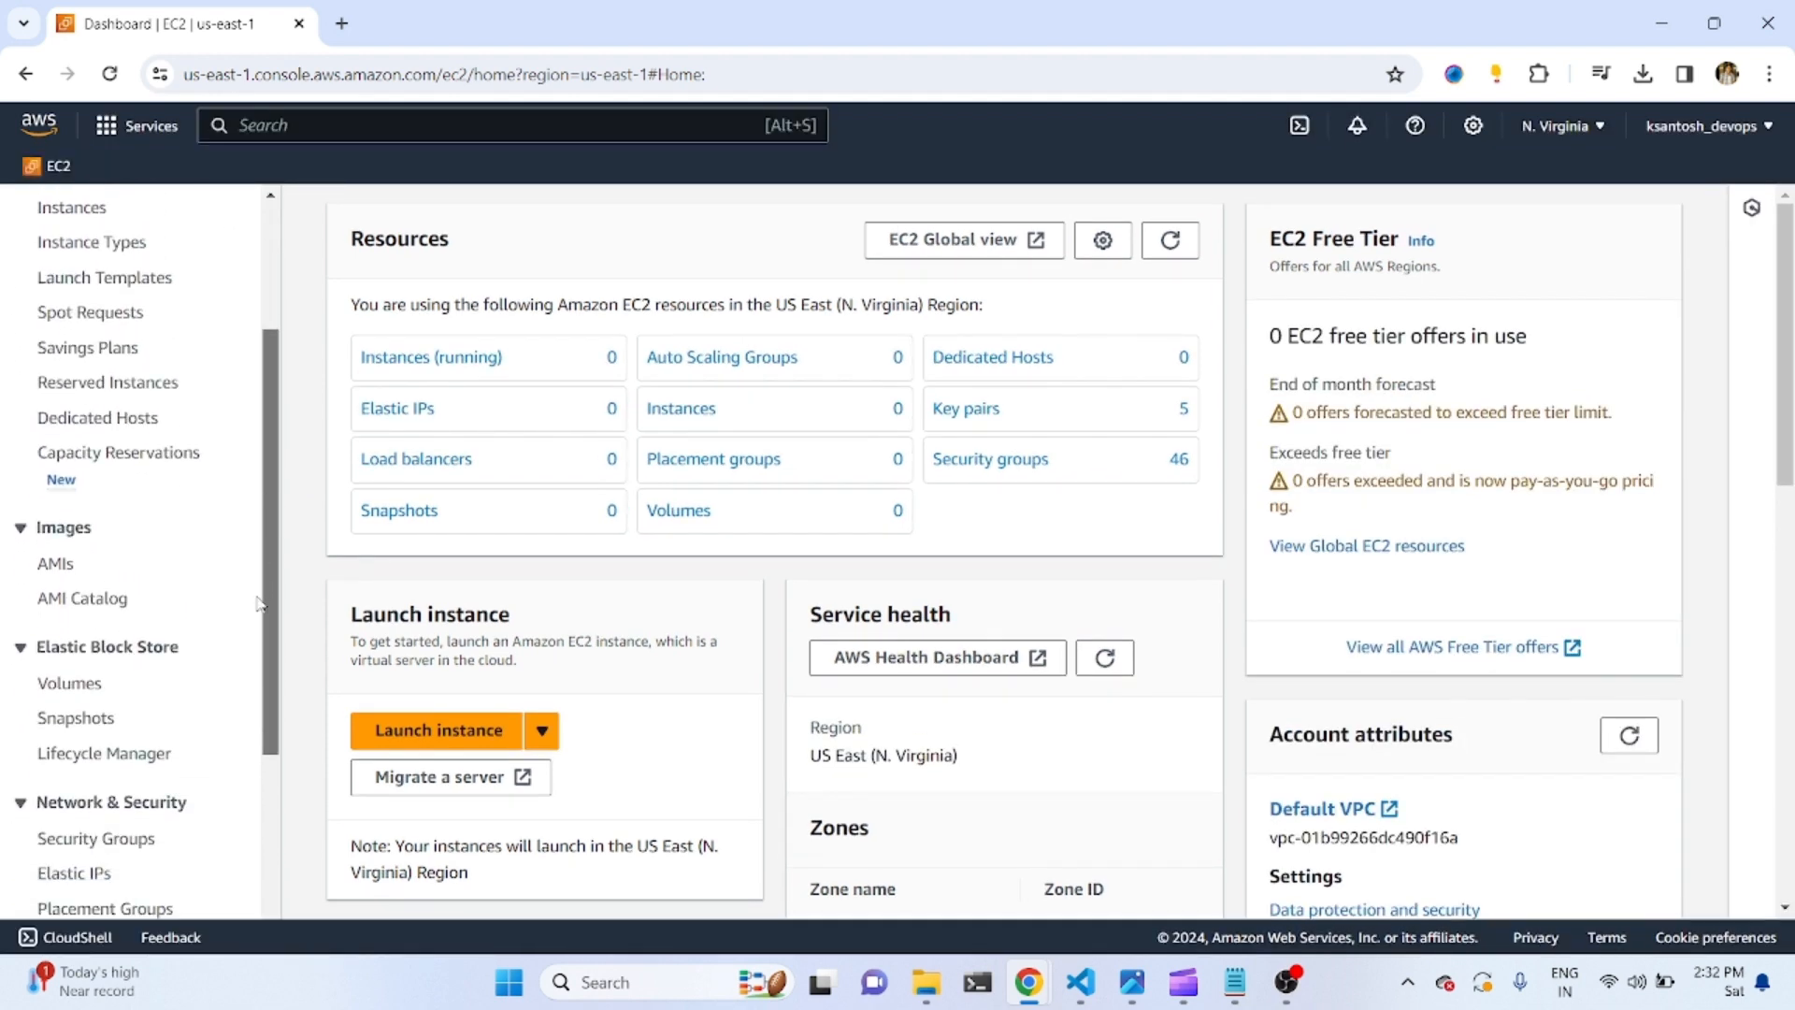
pyautogui.scroll(-3, 201, 732)
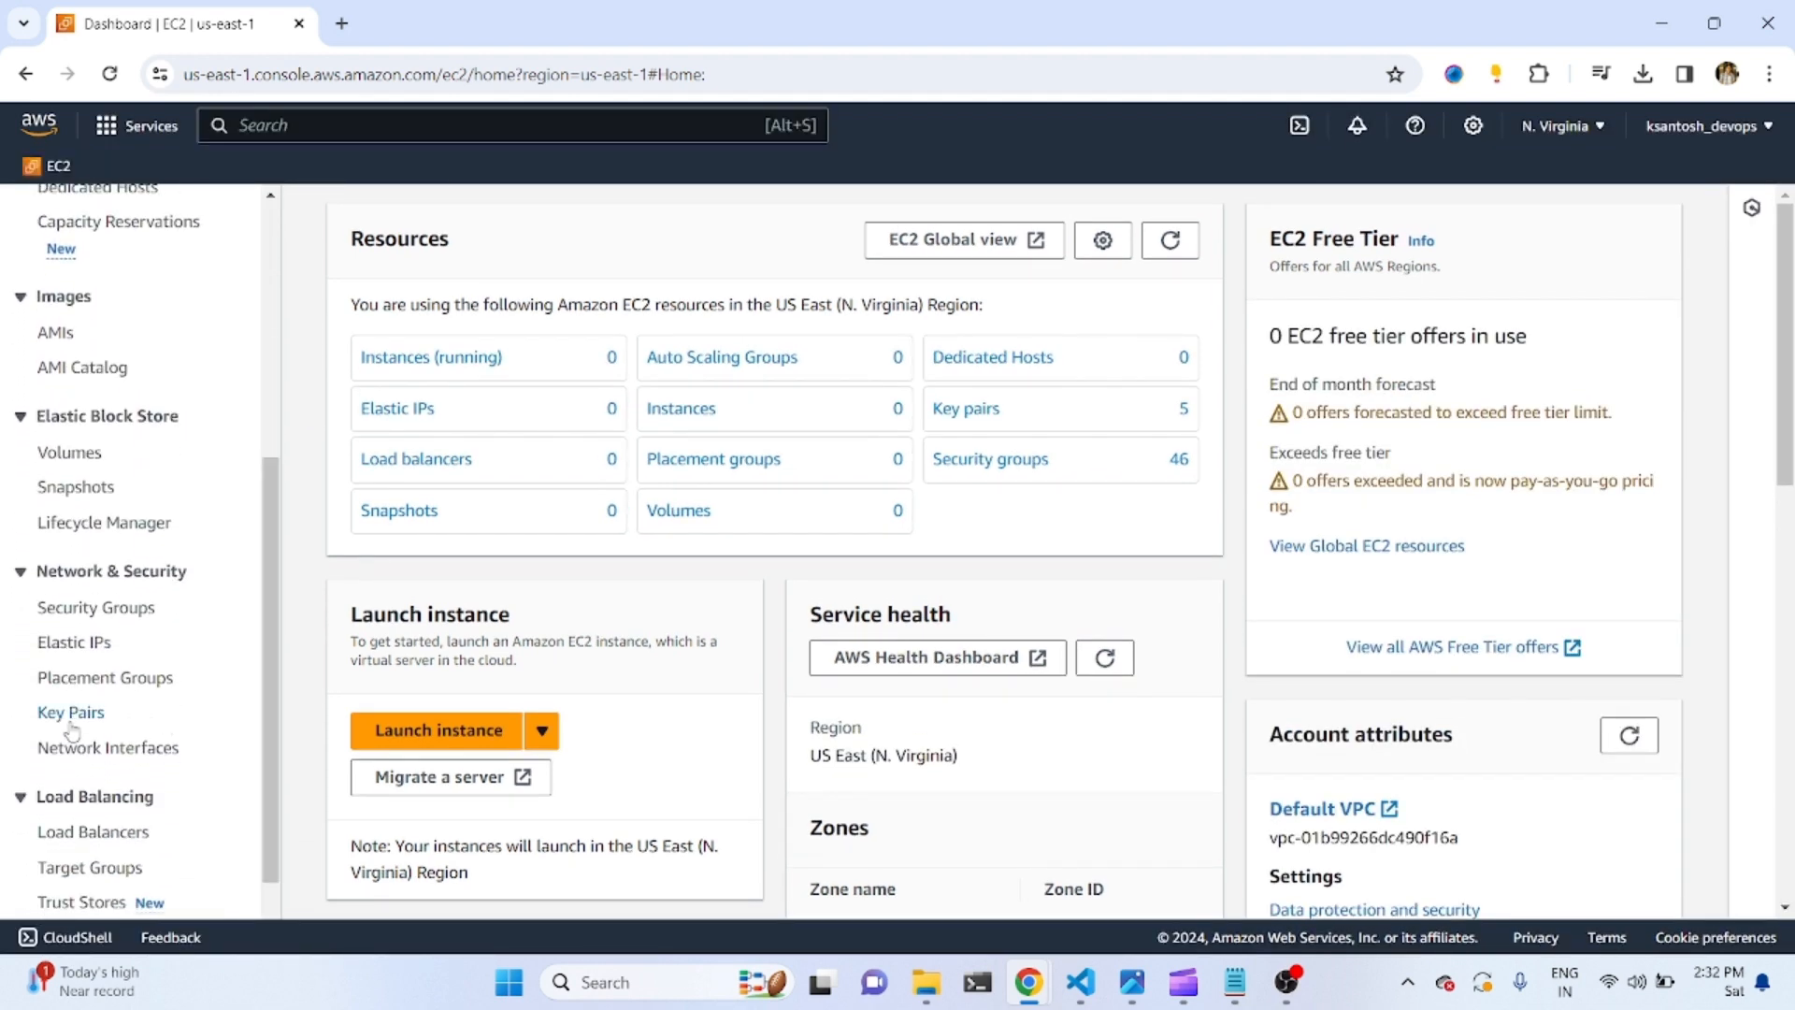
pyautogui.click(72, 715)
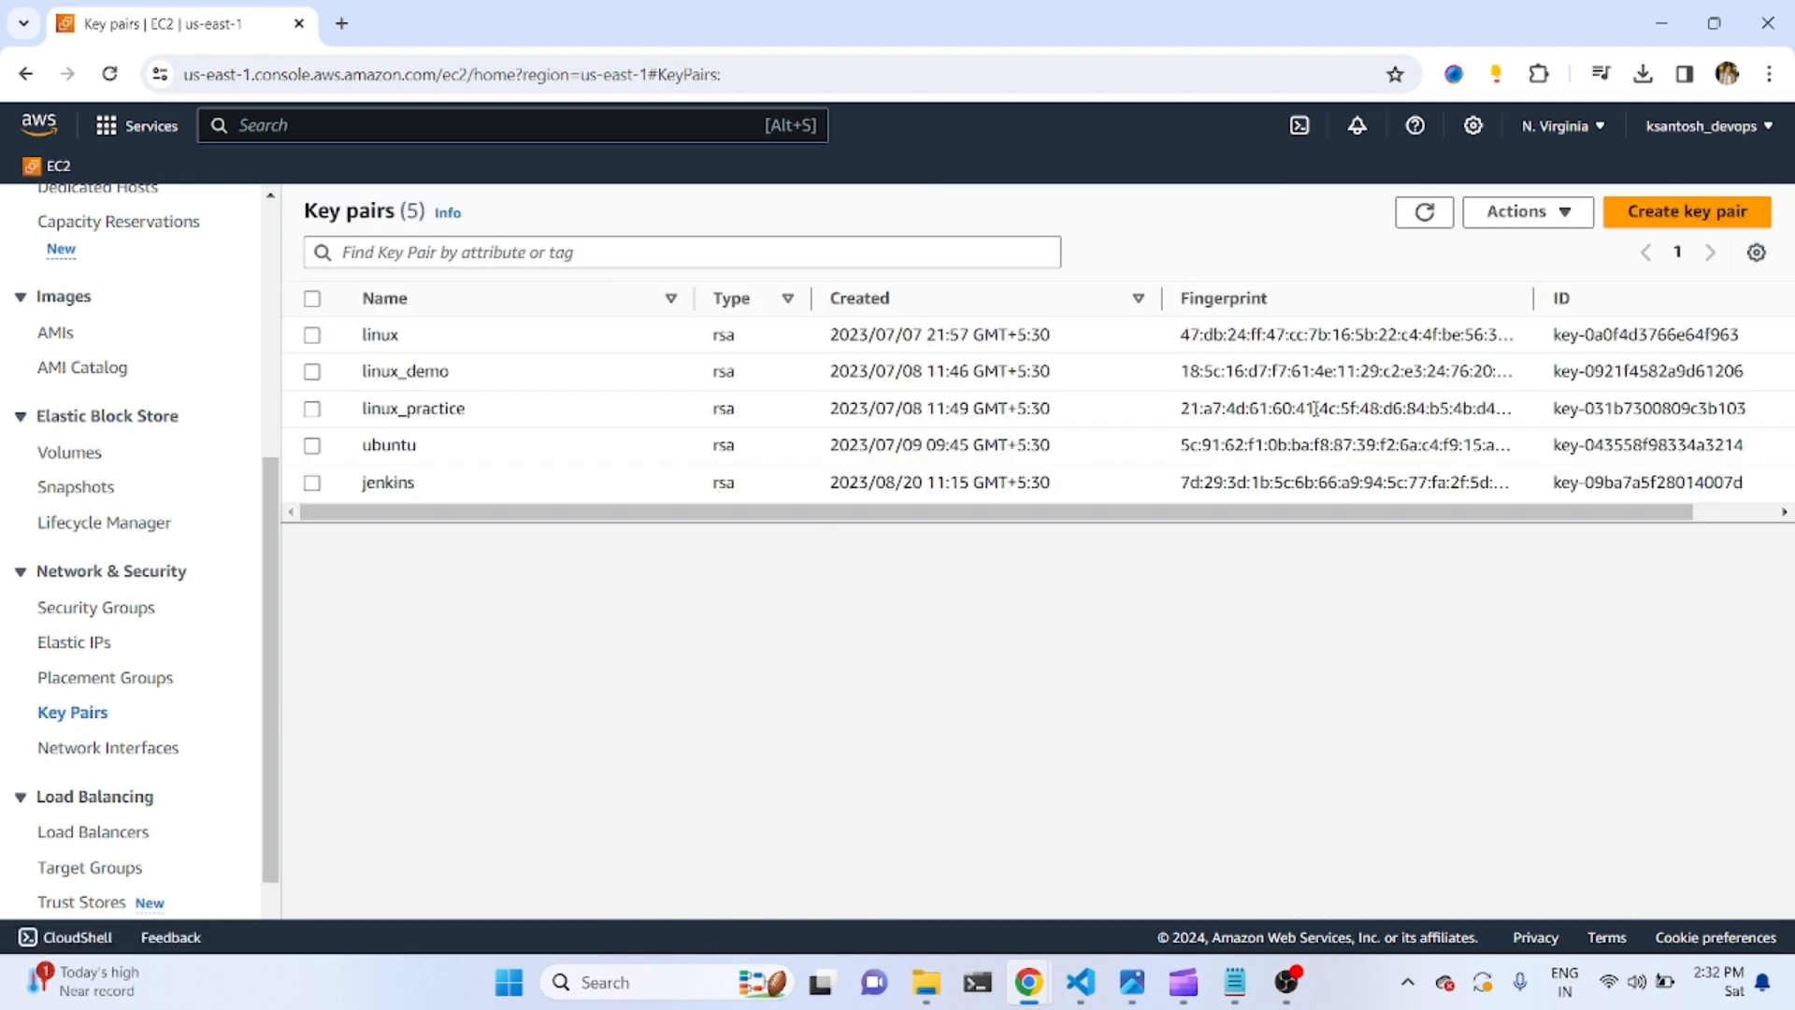
# Create an RSA key pair named demo_linux in .pem format, and dismiss the download notification.
pyautogui.click(1673, 215)
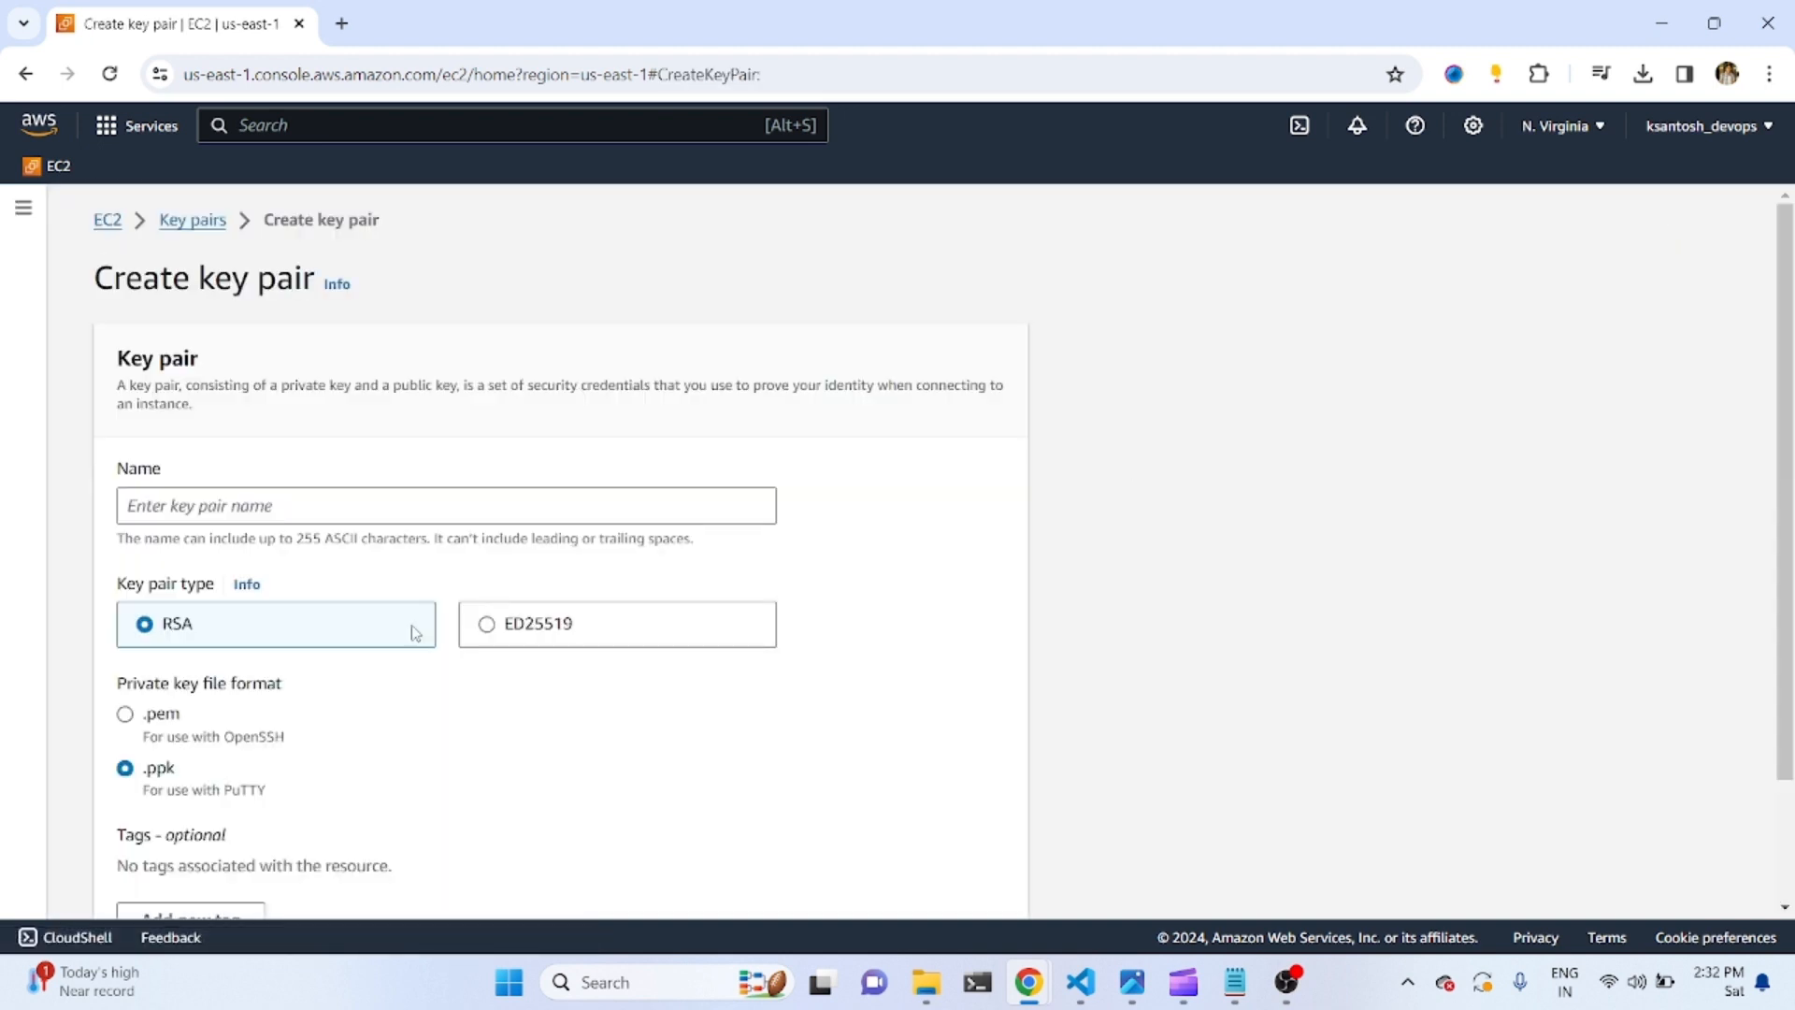
pyautogui.click(355, 504)
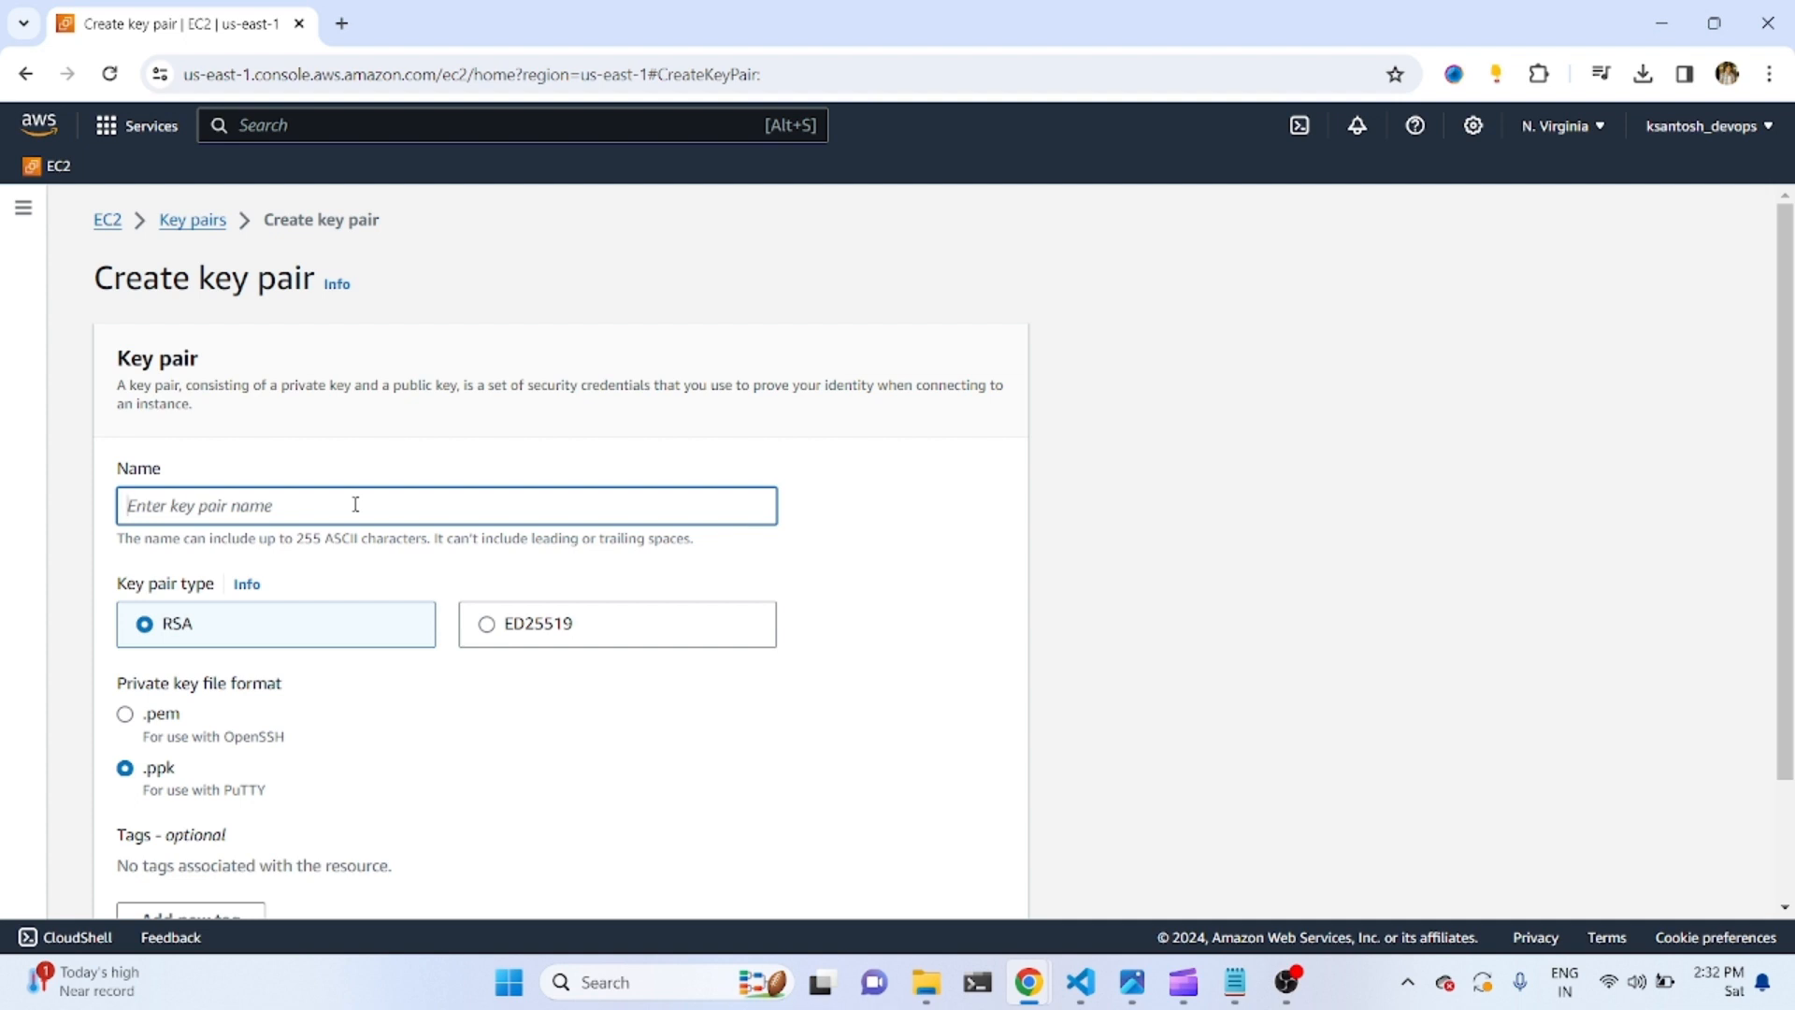
pyautogui.write('demo_linux')
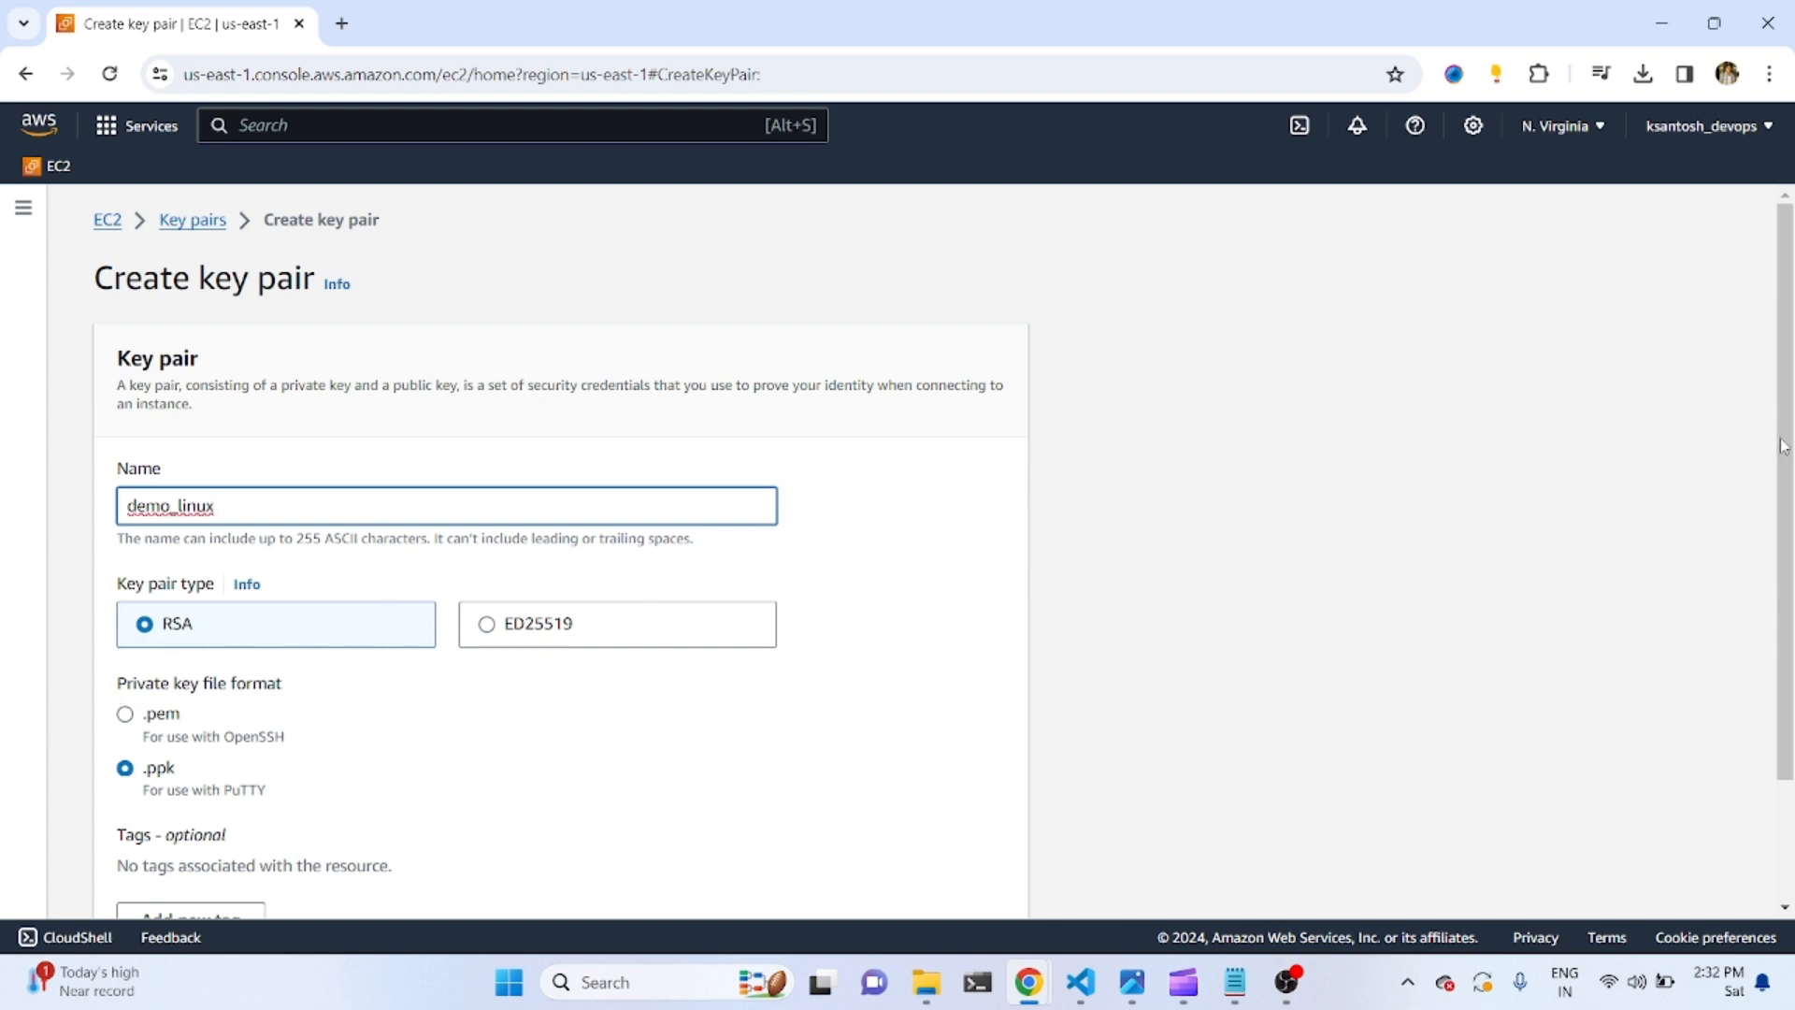
pyautogui.scroll(-2, 1783, 445)
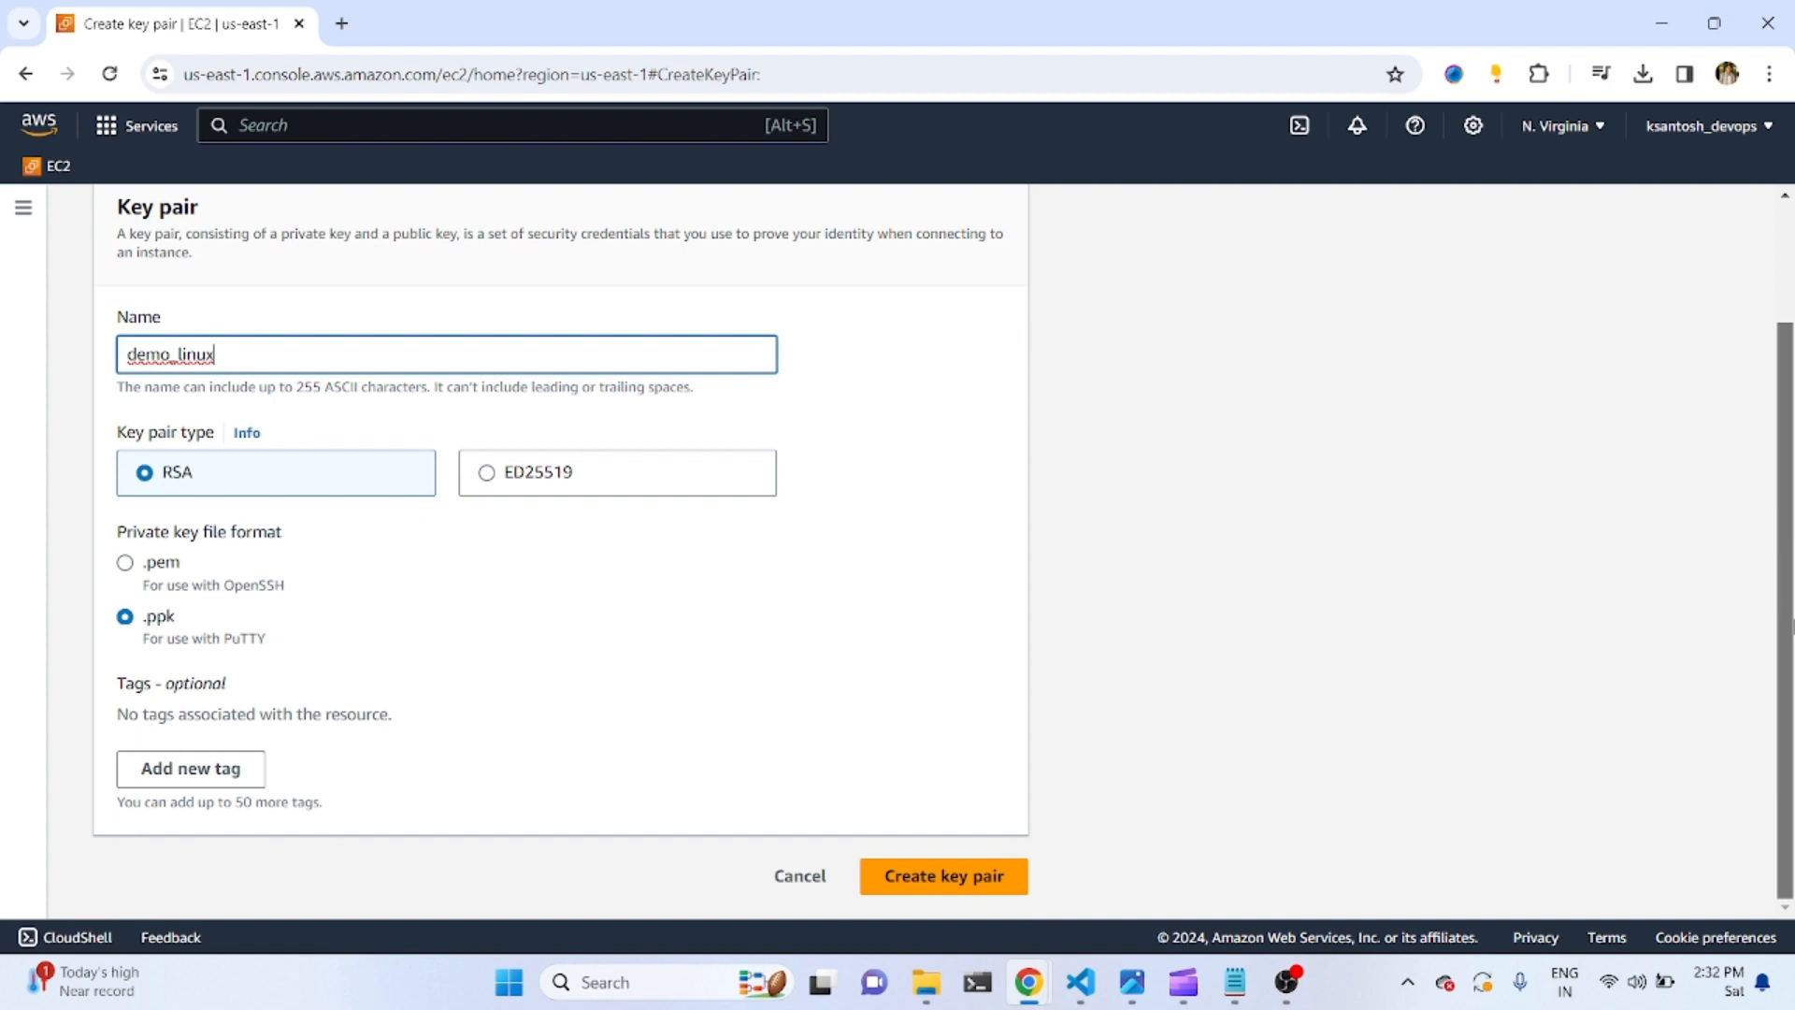
pyautogui.click(125, 563)
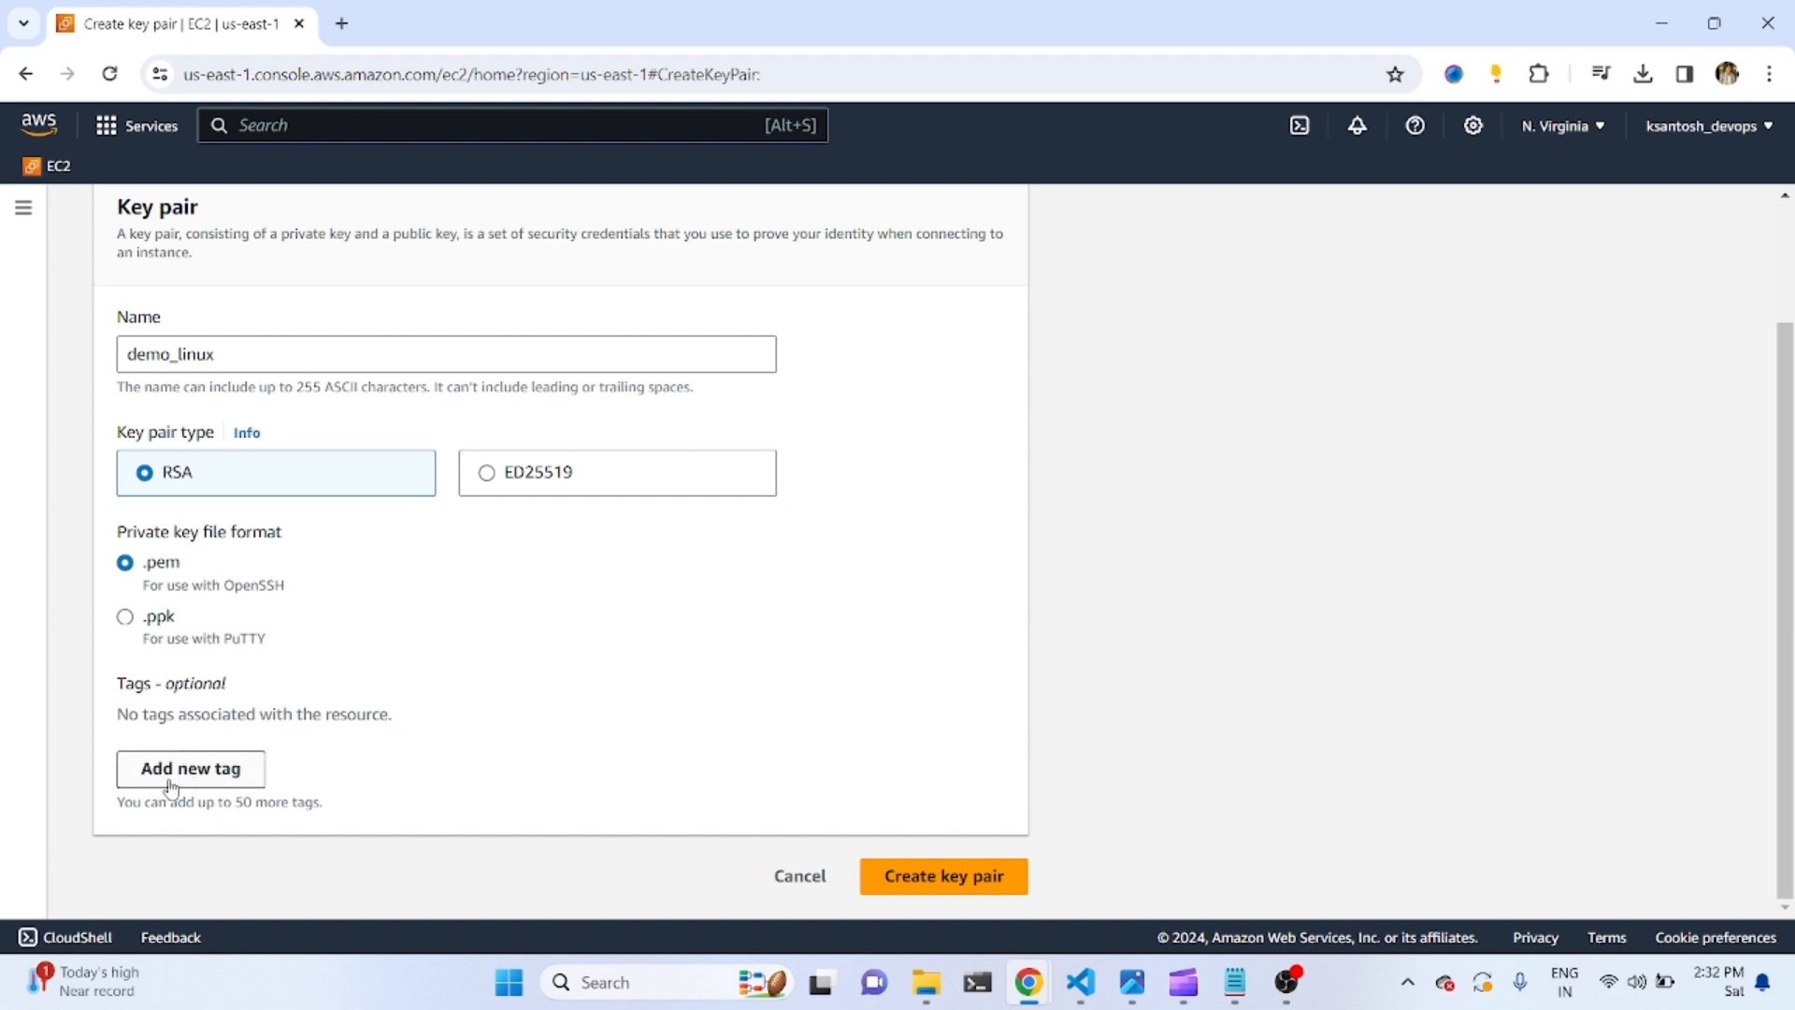
pyautogui.click(940, 879)
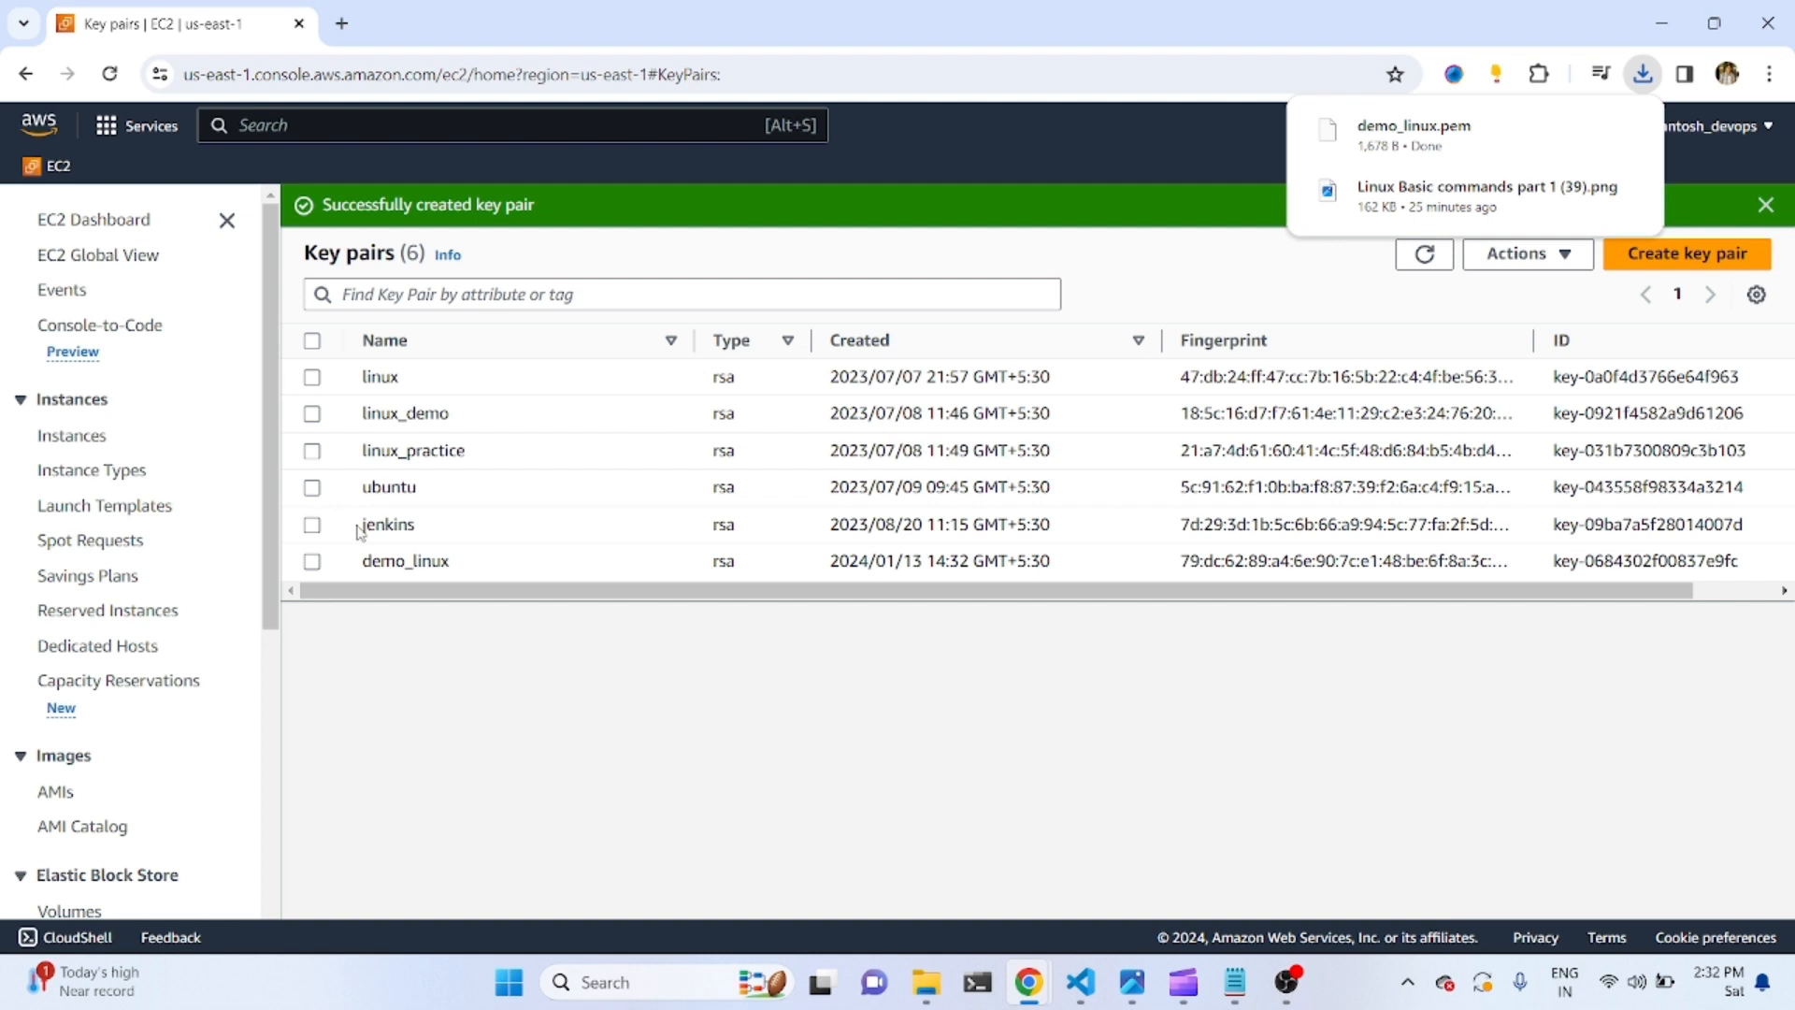
pyautogui.moveTo(1406, 152)
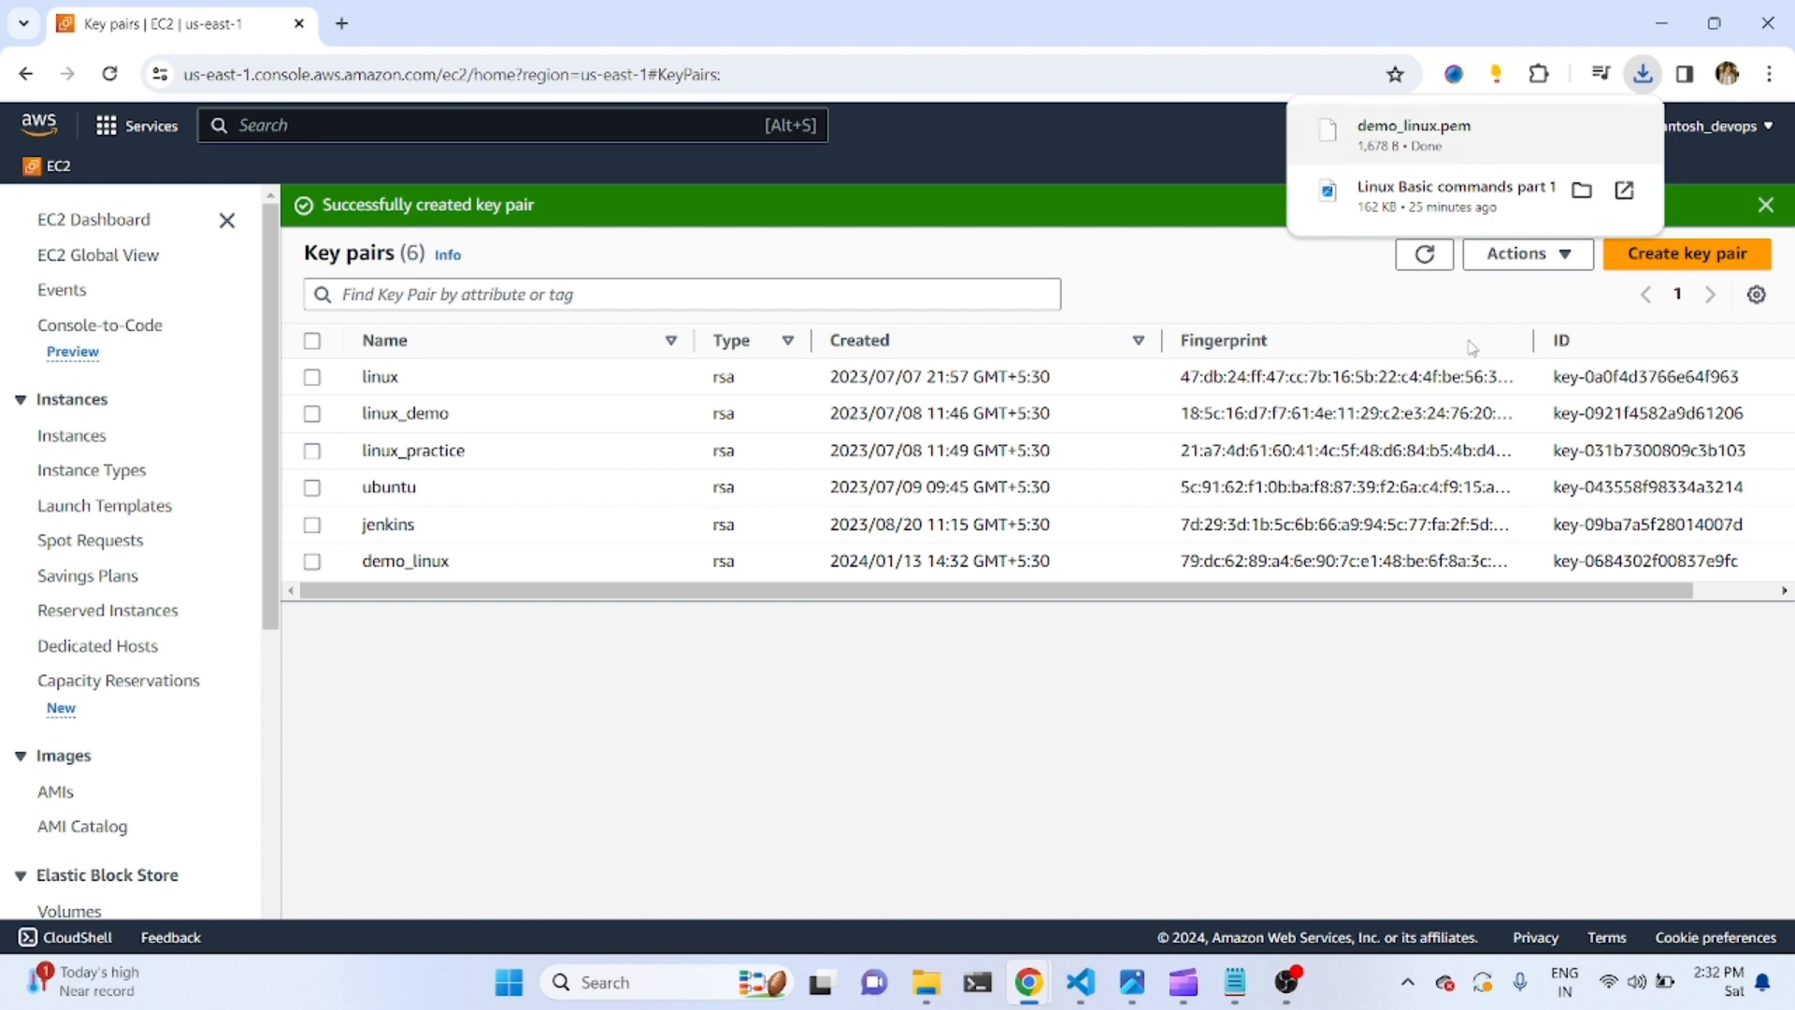
pyautogui.click(993, 708)
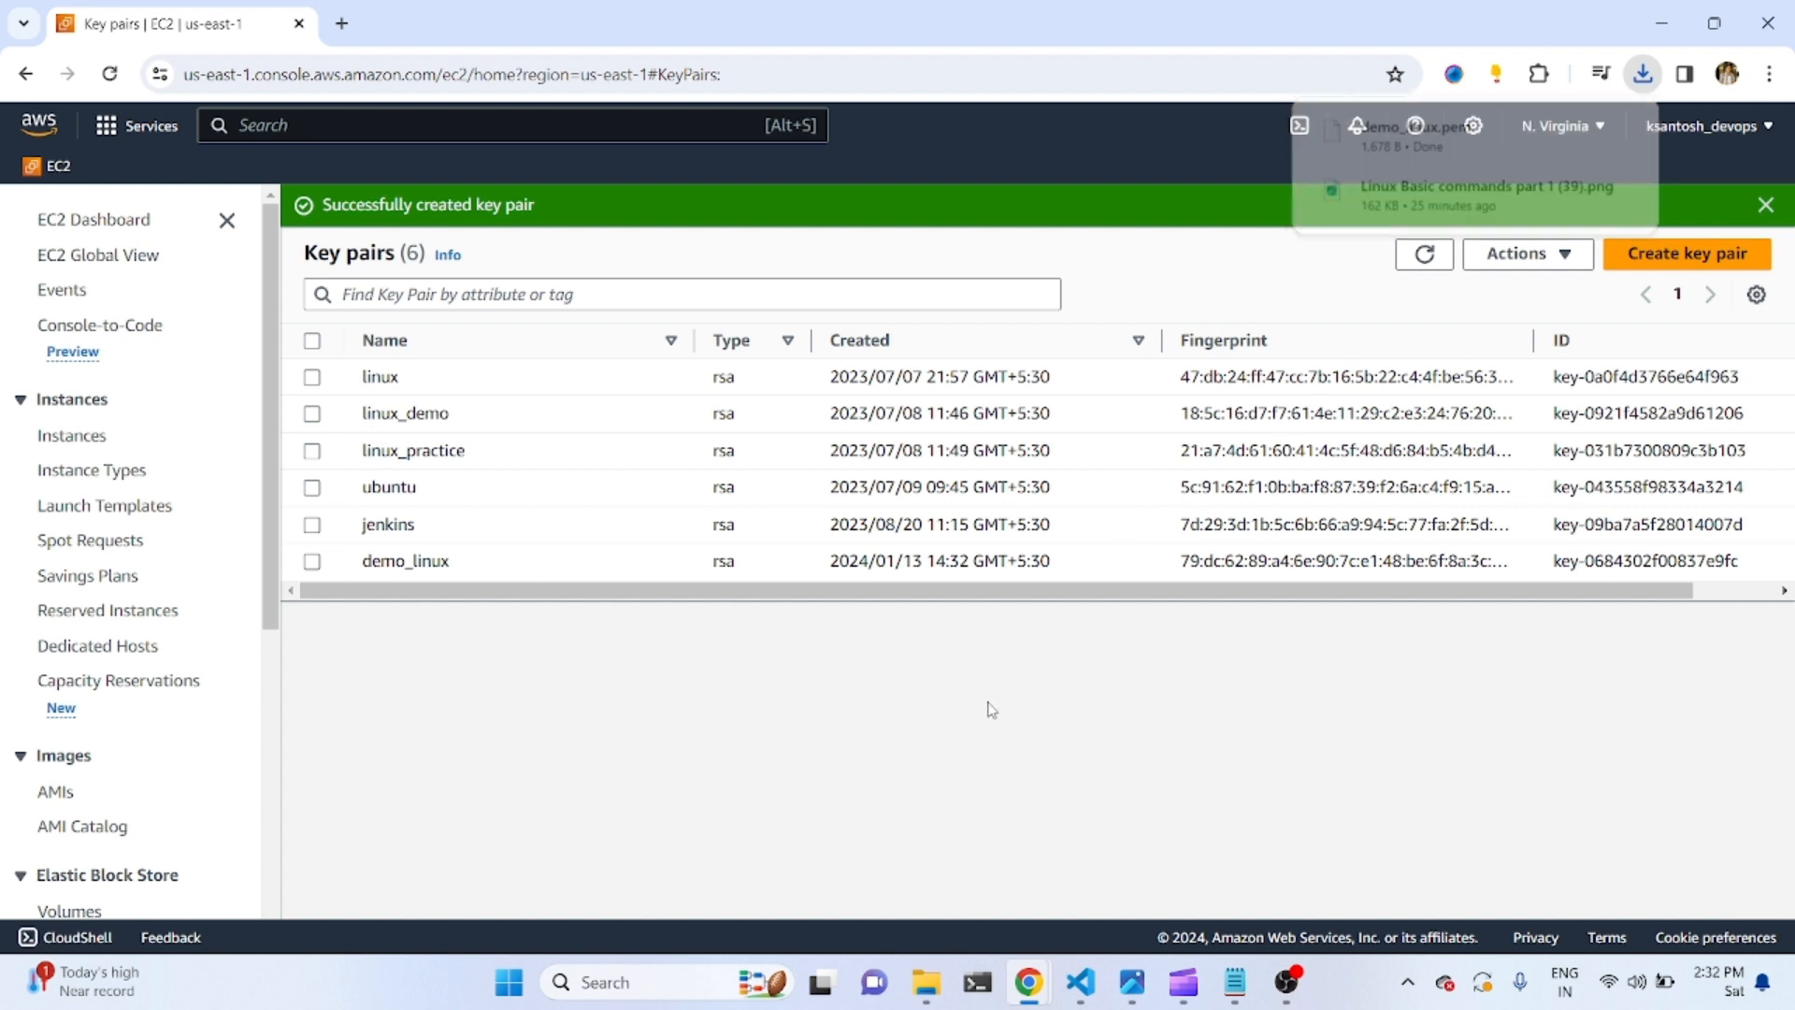
# Start launching an instance from the EC2 dashboard and name it linux.
pyautogui.click(112, 221)
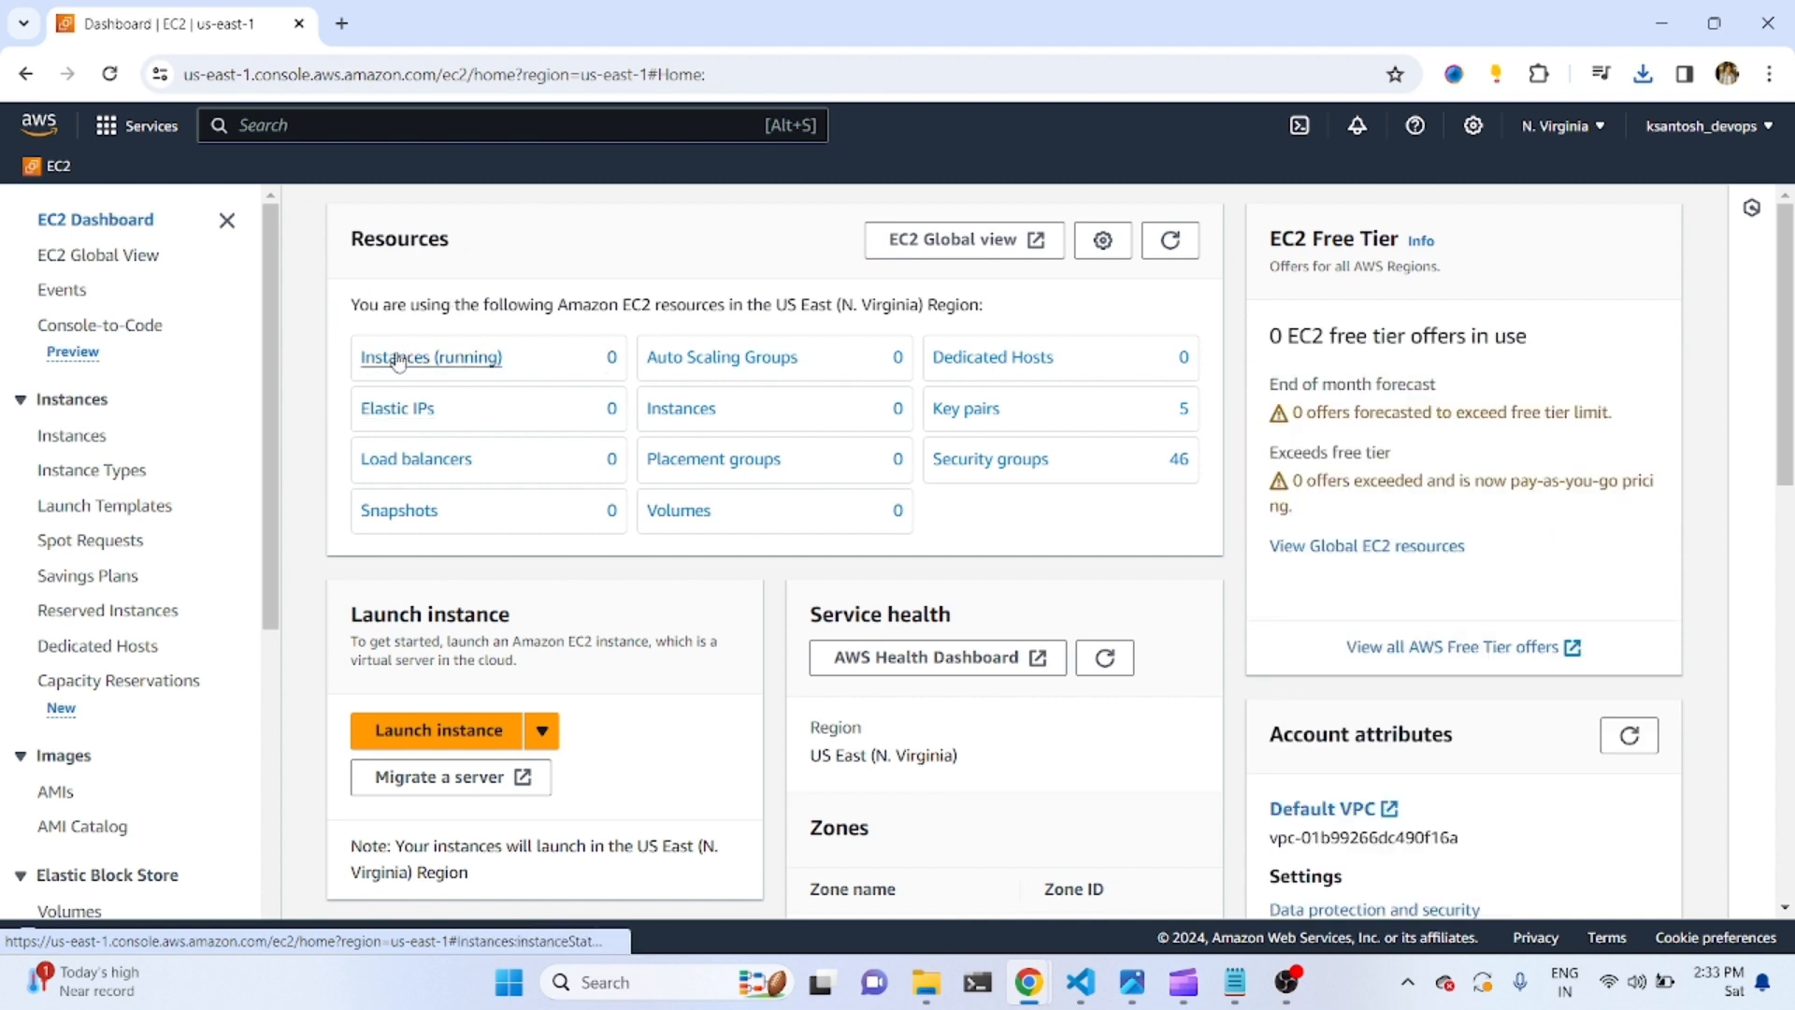
pyautogui.click(412, 736)
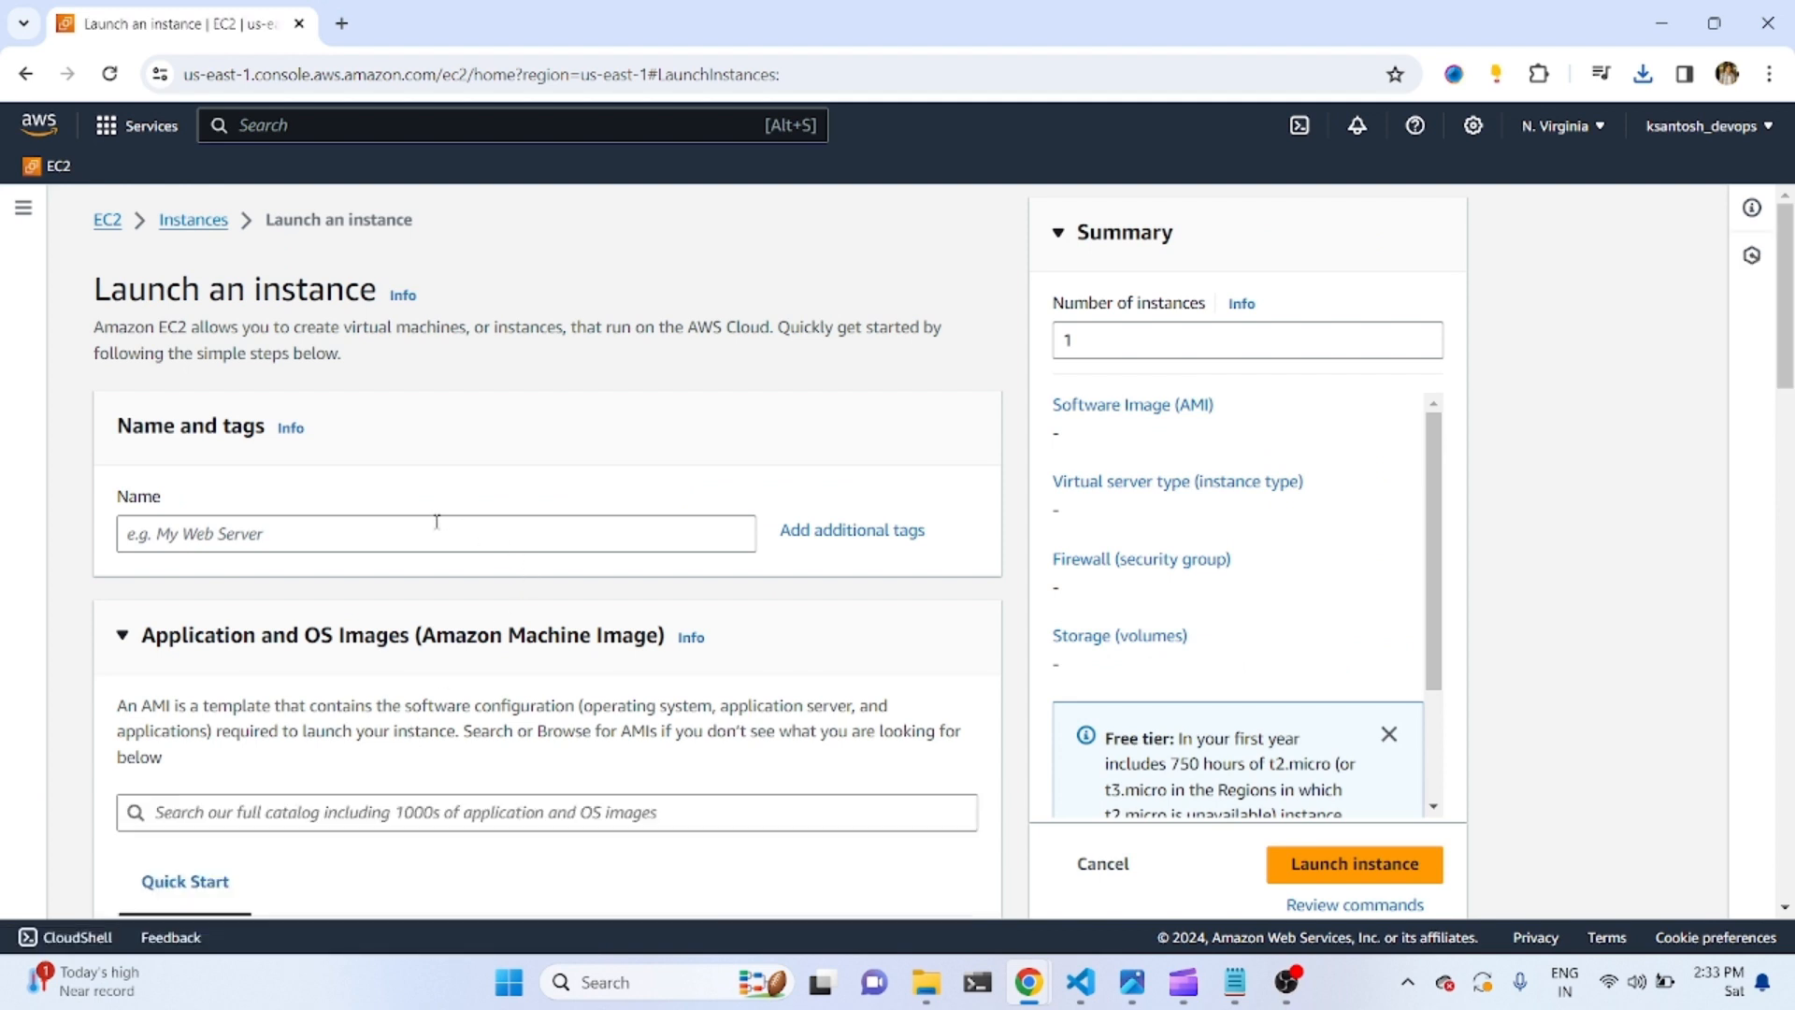
pyautogui.click(436, 533)
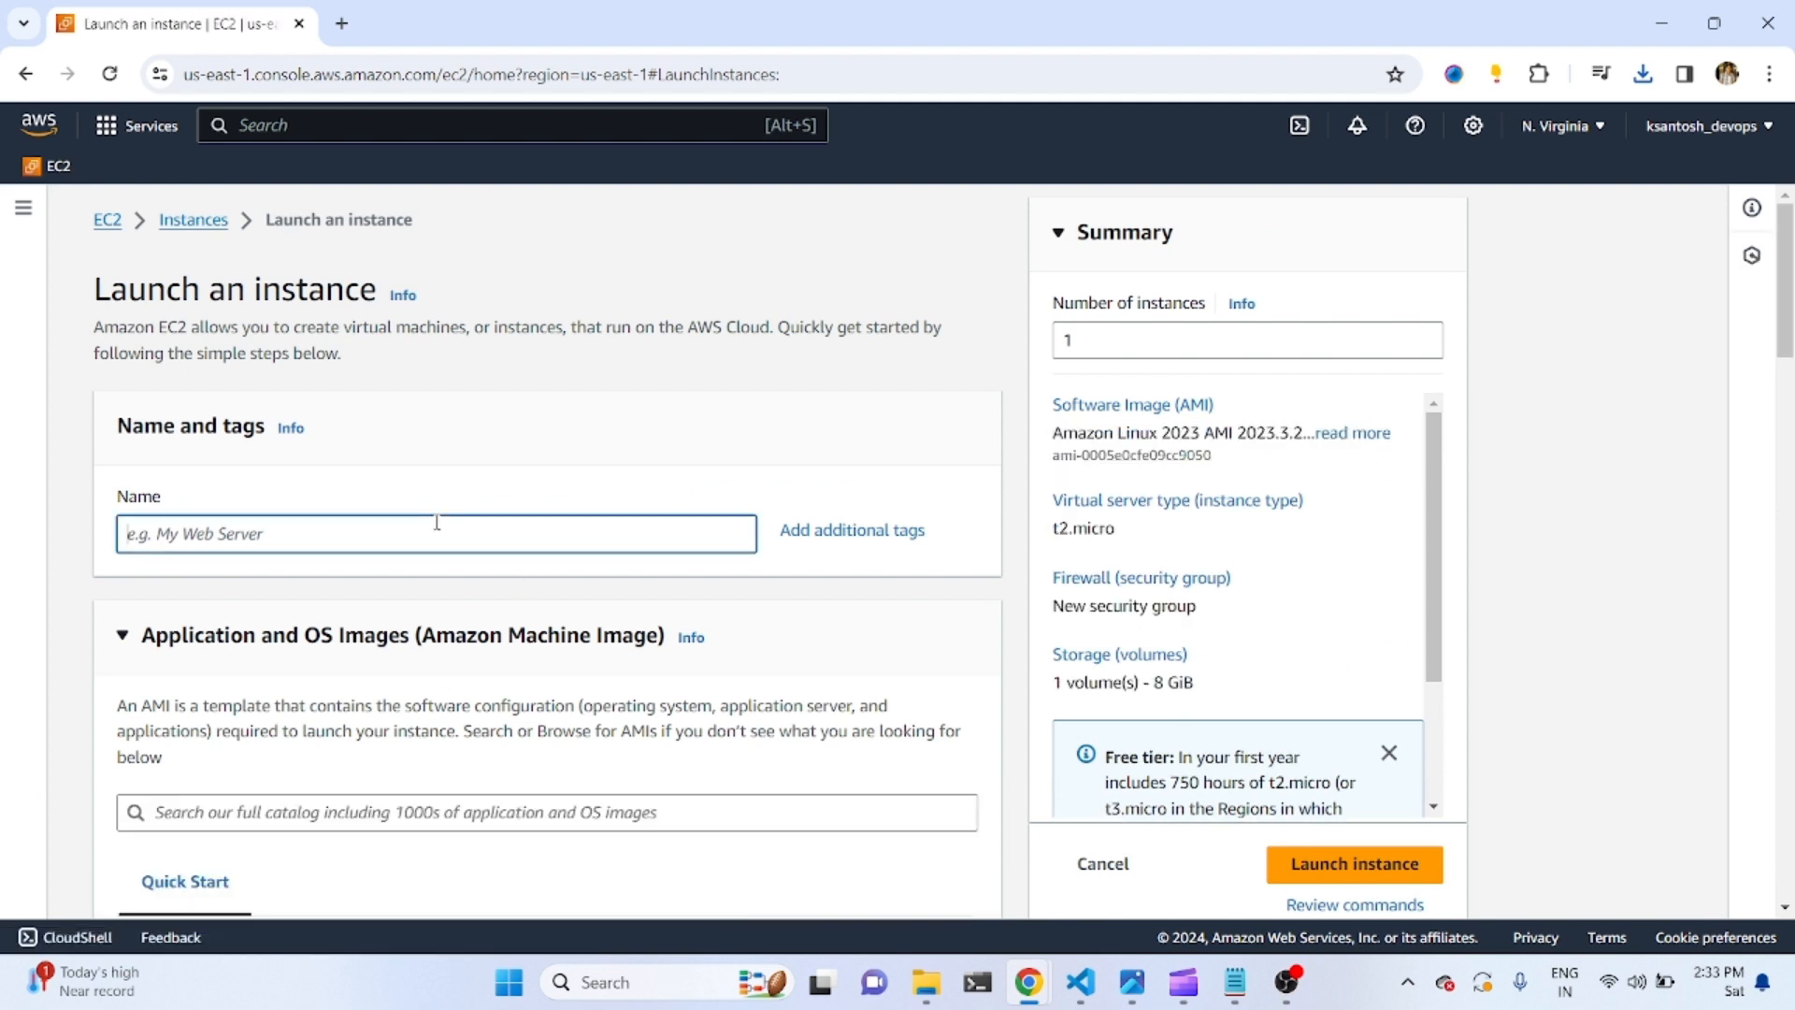
pyautogui.write('linux')
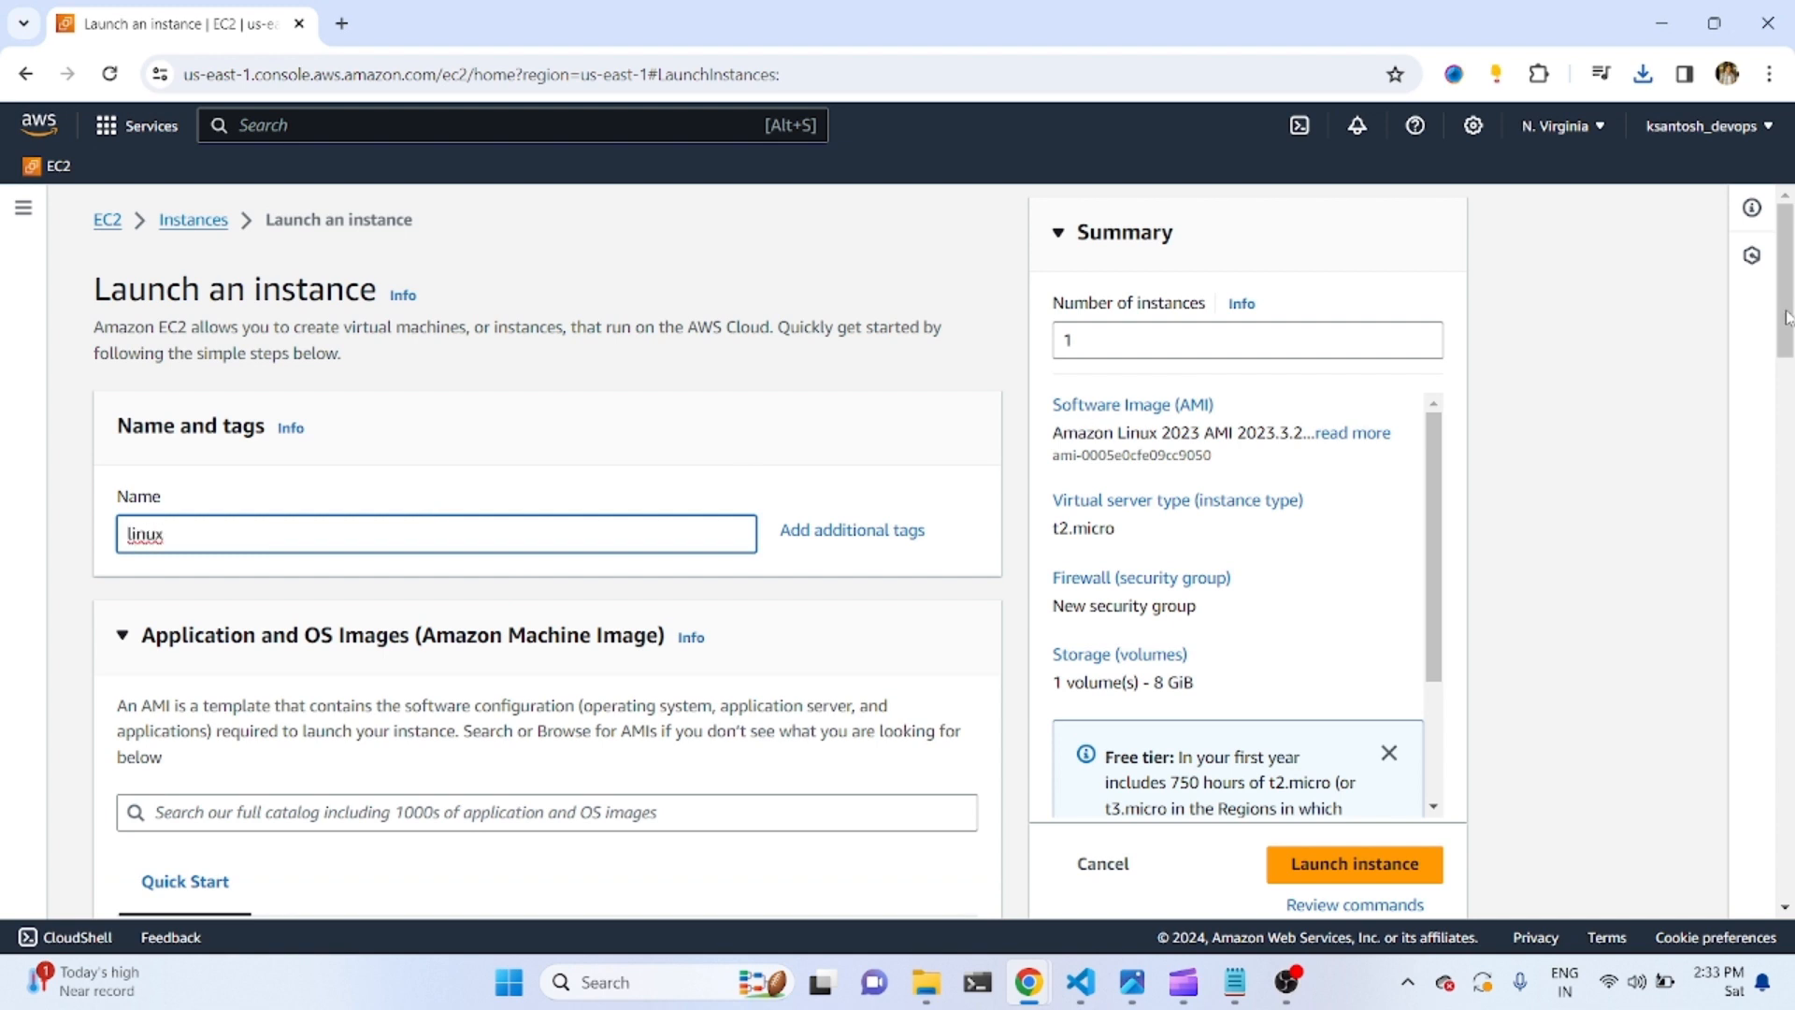
# Select the Ubuntu Server 22.04 LTS image and use t2.micro as the instance type after viewing the available types.
pyautogui.moveTo(1786, 318); pyautogui.dragTo(1790, 399)
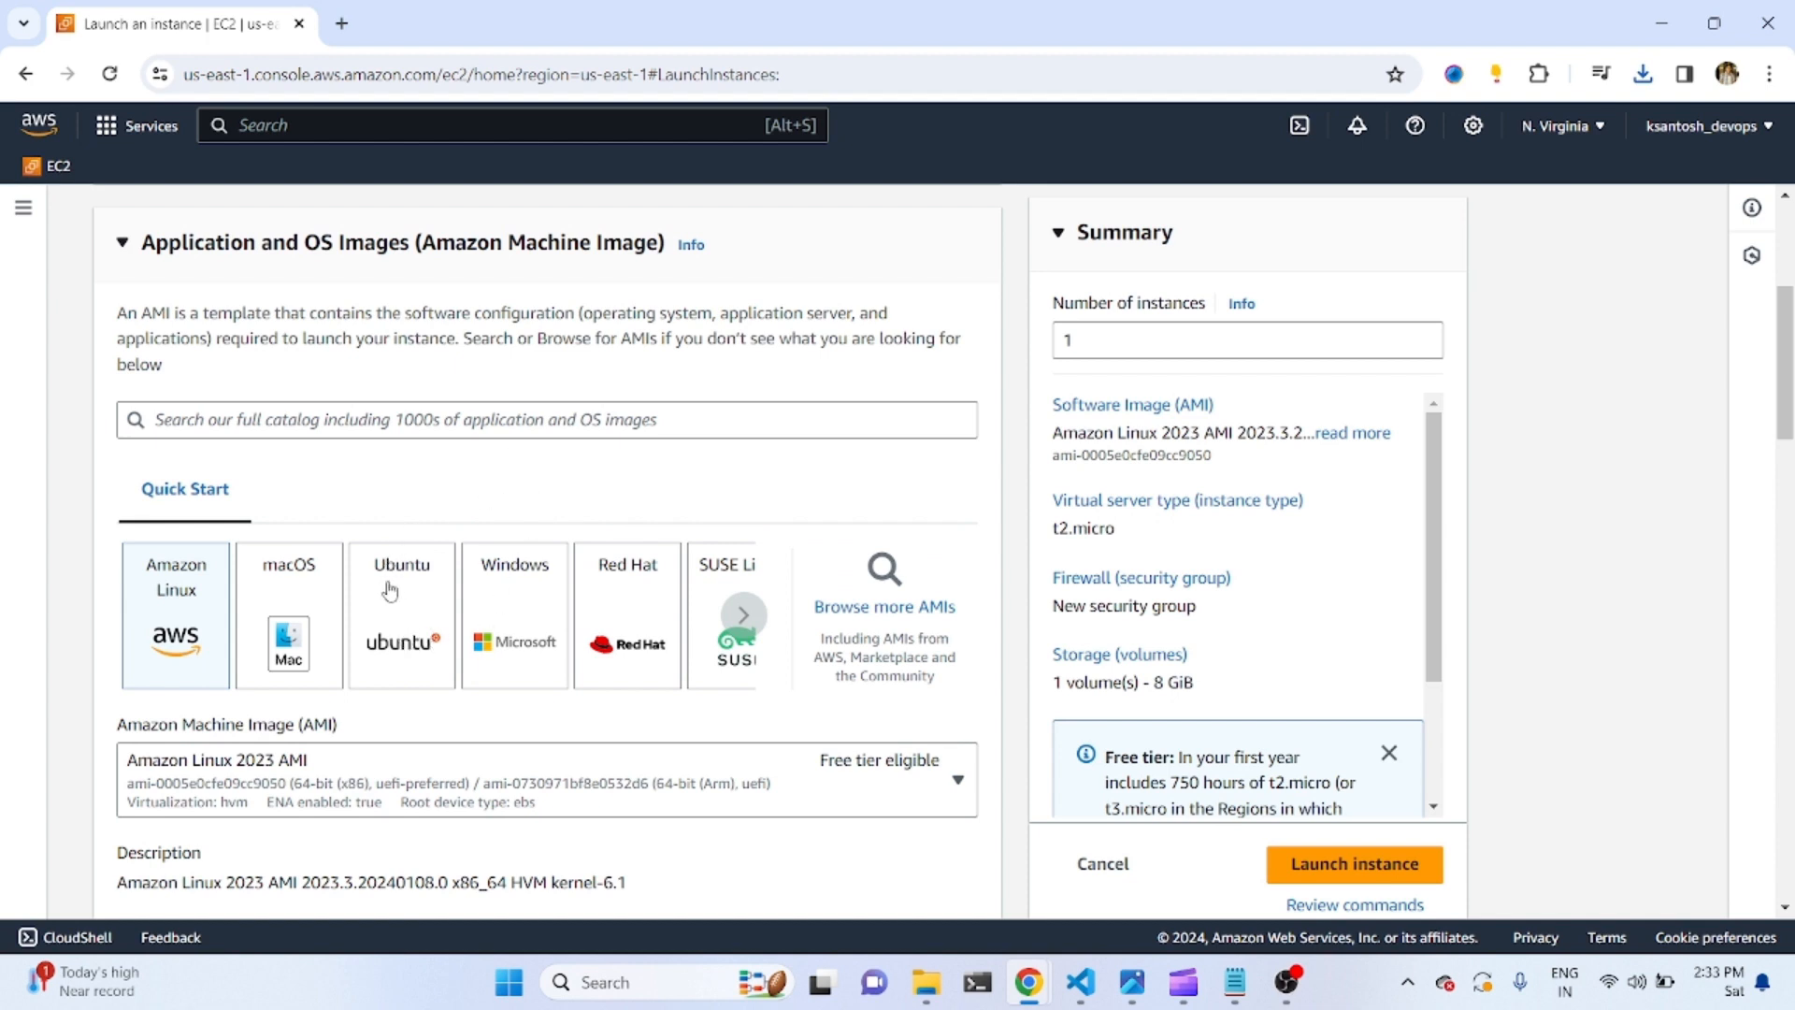
pyautogui.click(403, 645)
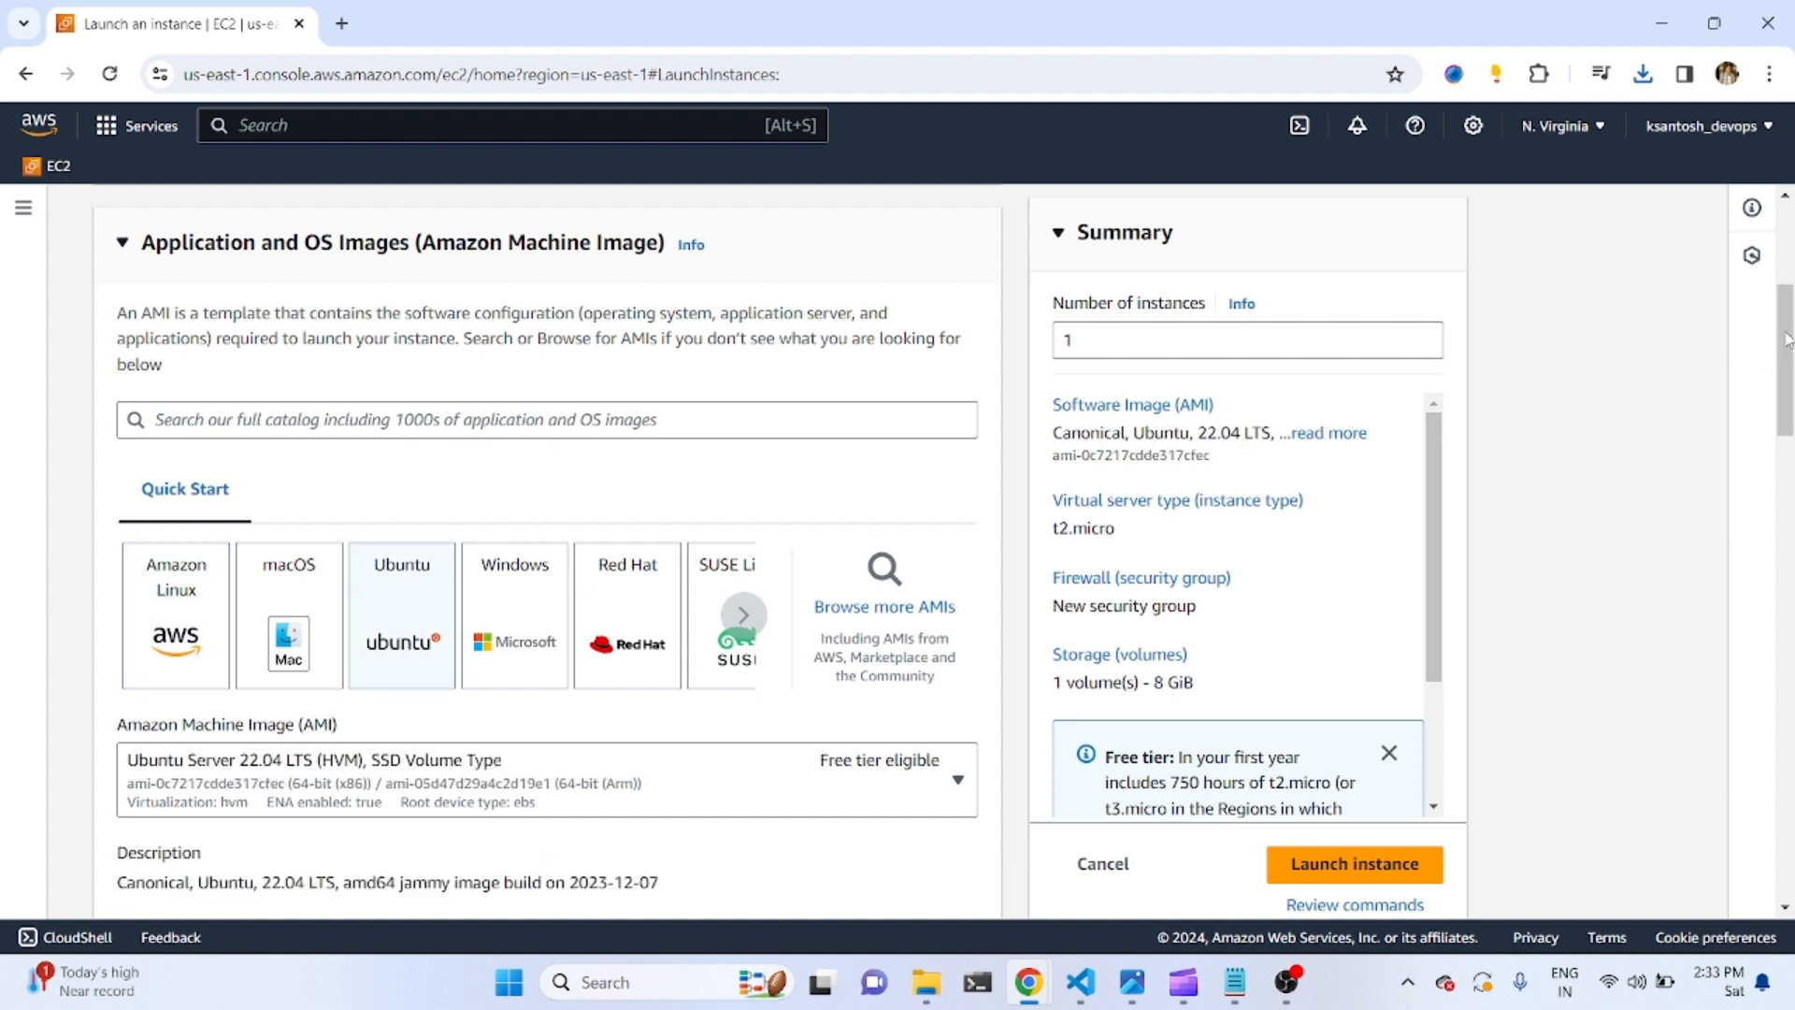
pyautogui.scroll(-3, 1786, 342)
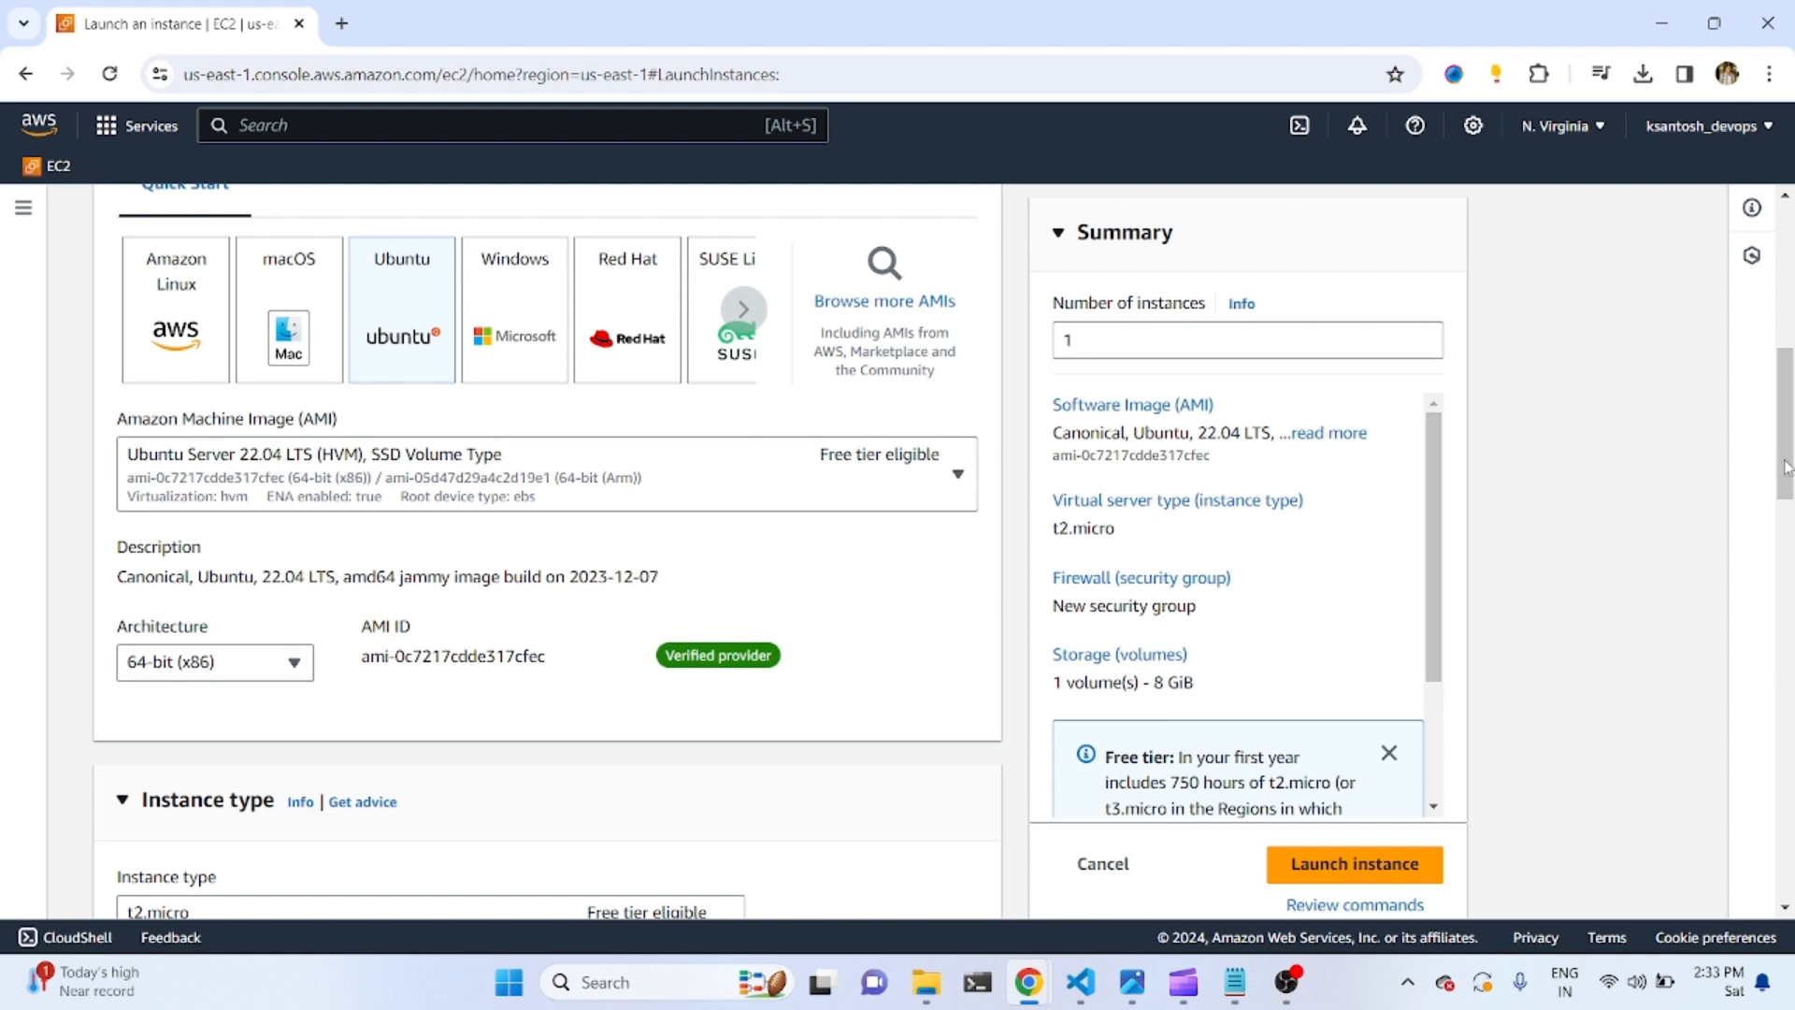
pyautogui.moveTo(1786, 467); pyautogui.dragTo(1790, 563)
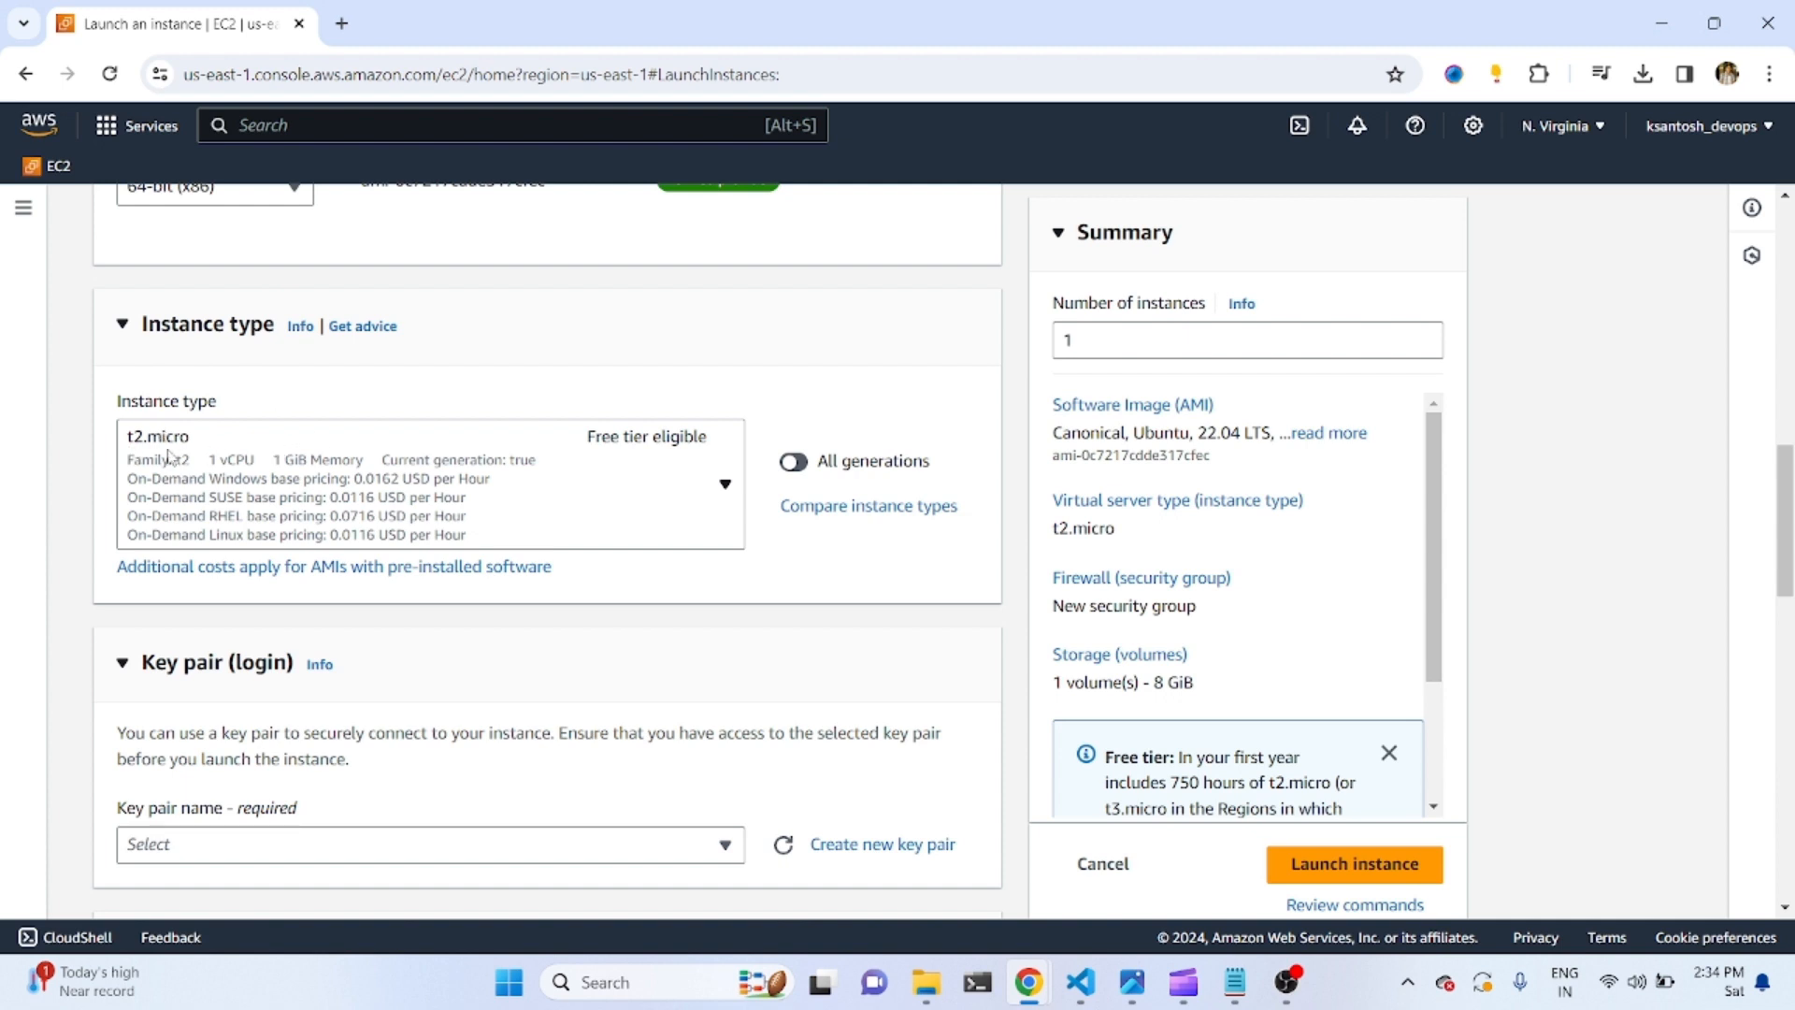
pyautogui.click(727, 505)
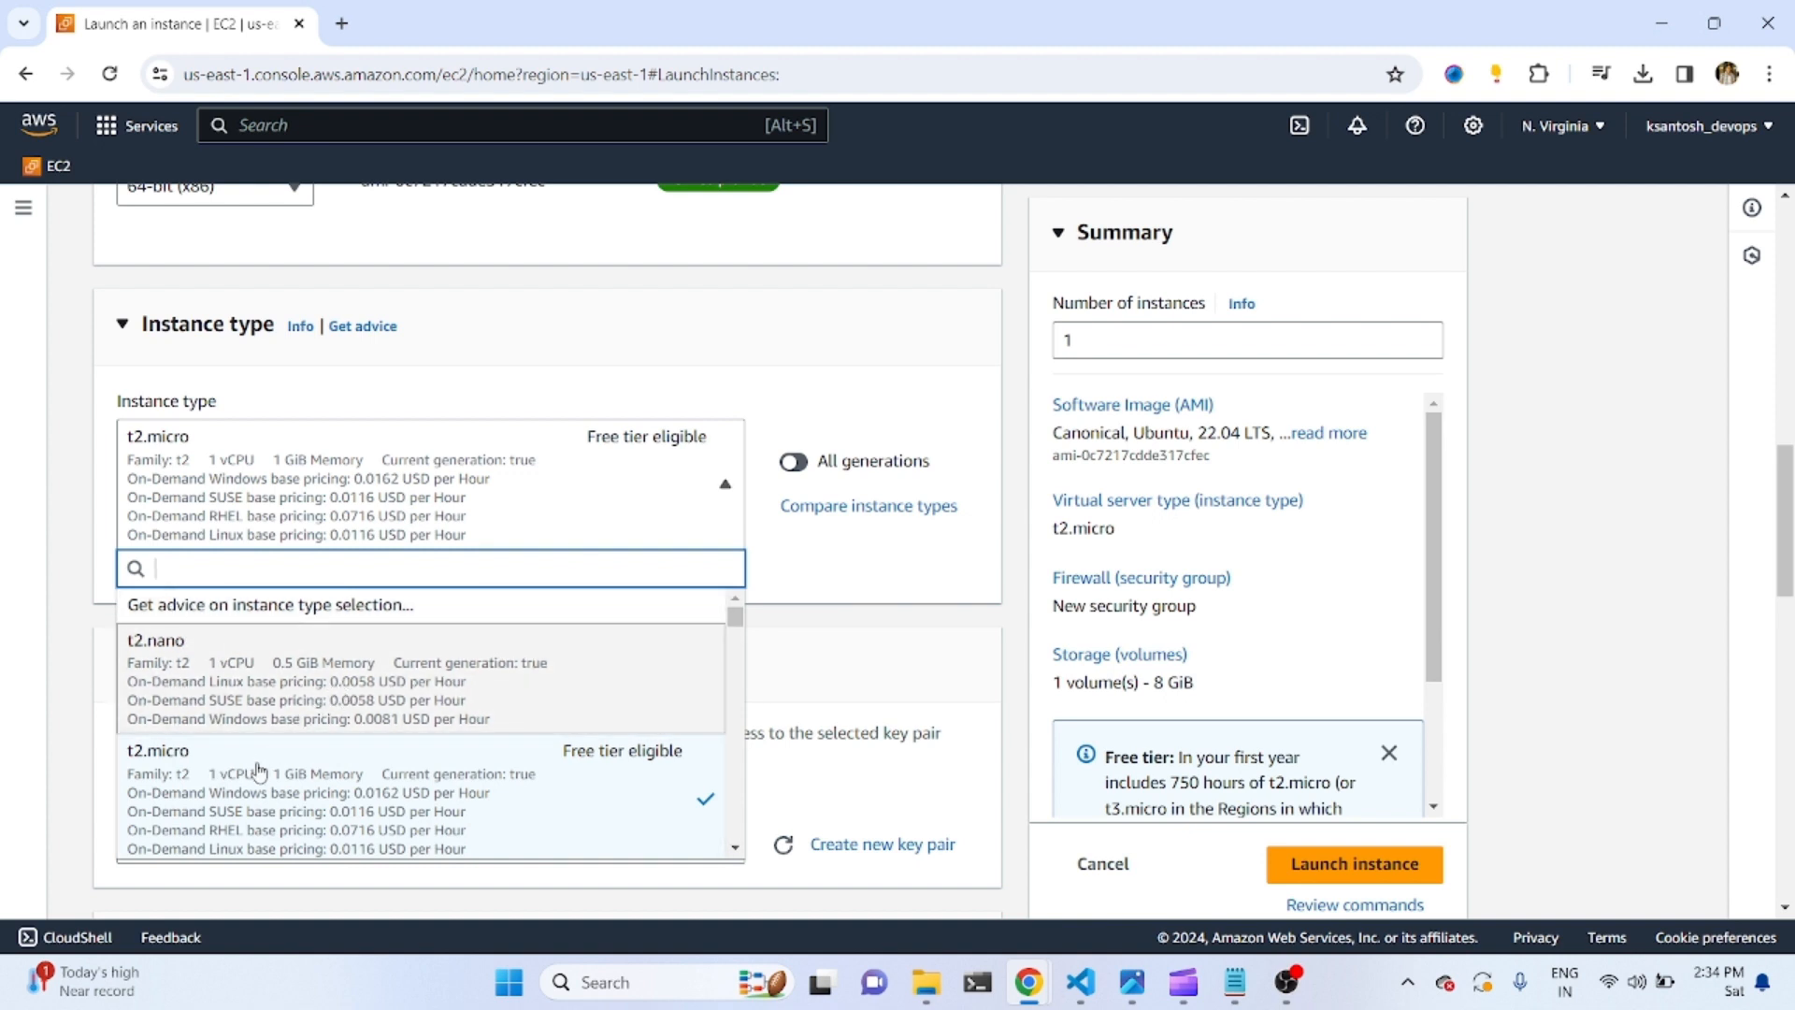
pyautogui.click(798, 393)
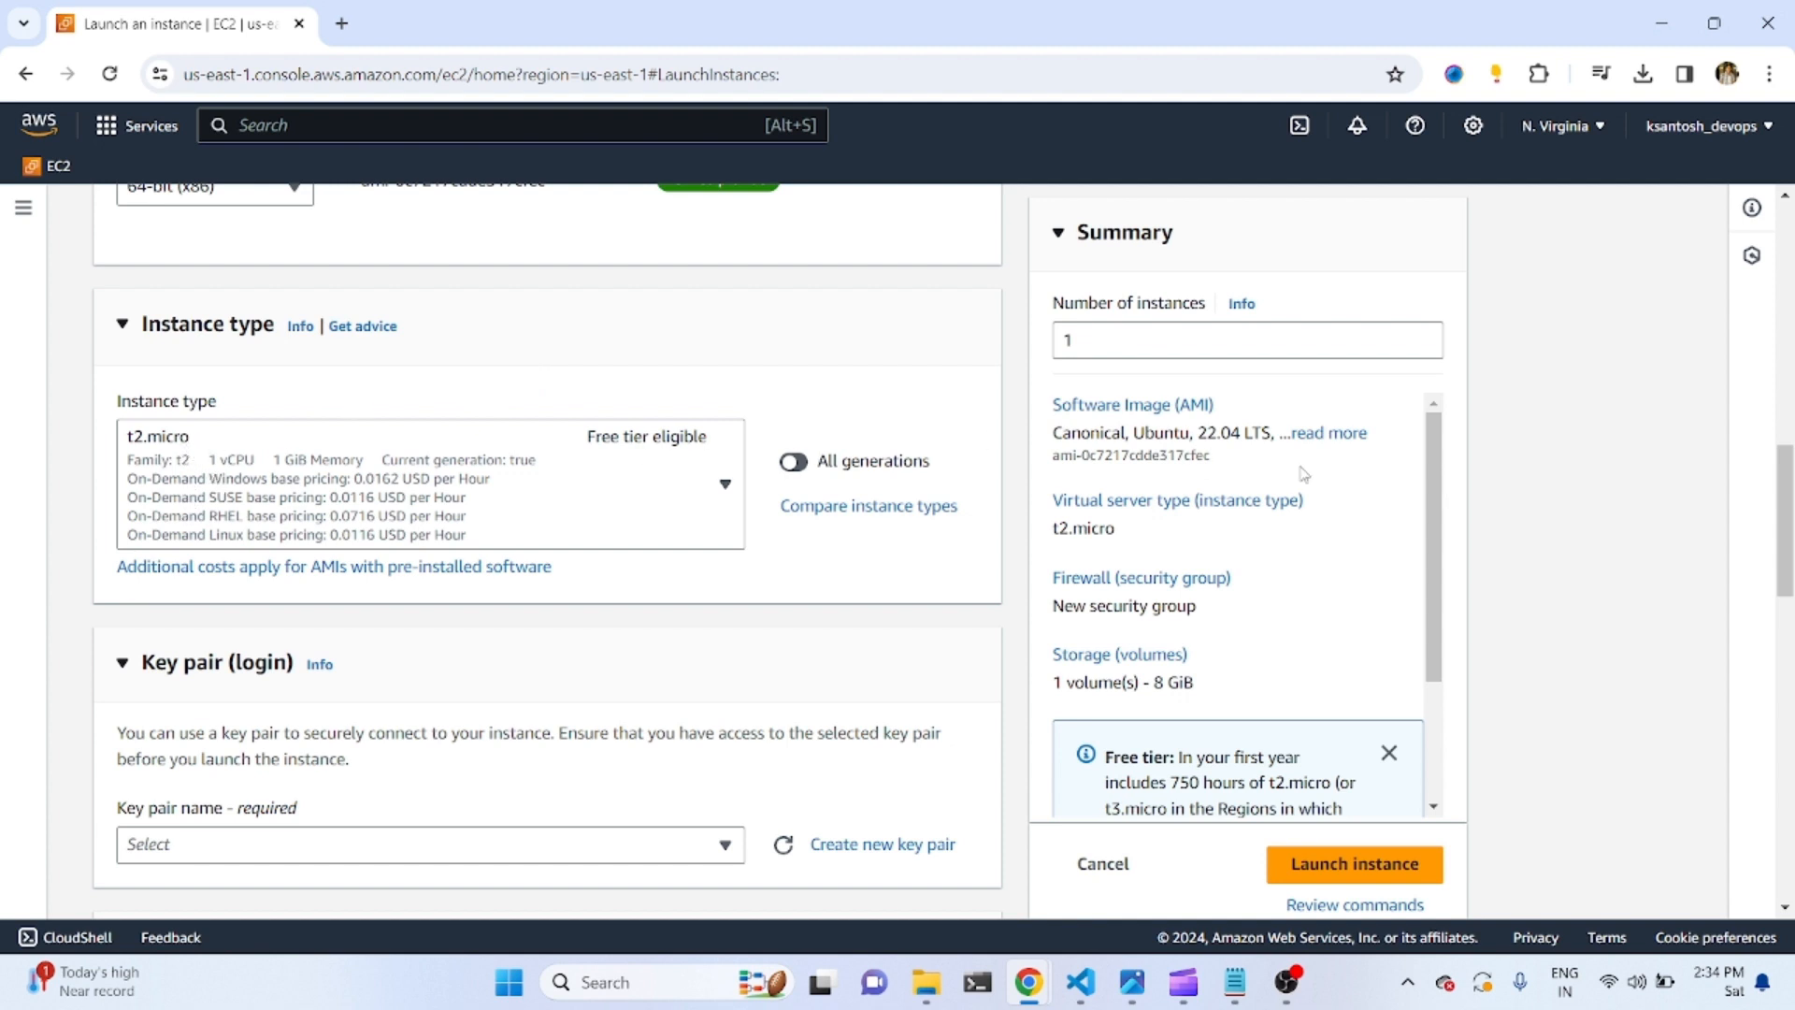
# Check the browser's recent downloads for demo_linux.pem and select the demo_linux key pair for the instance login.
pyautogui.moveTo(1781, 469); pyautogui.dragTo(1781, 549)
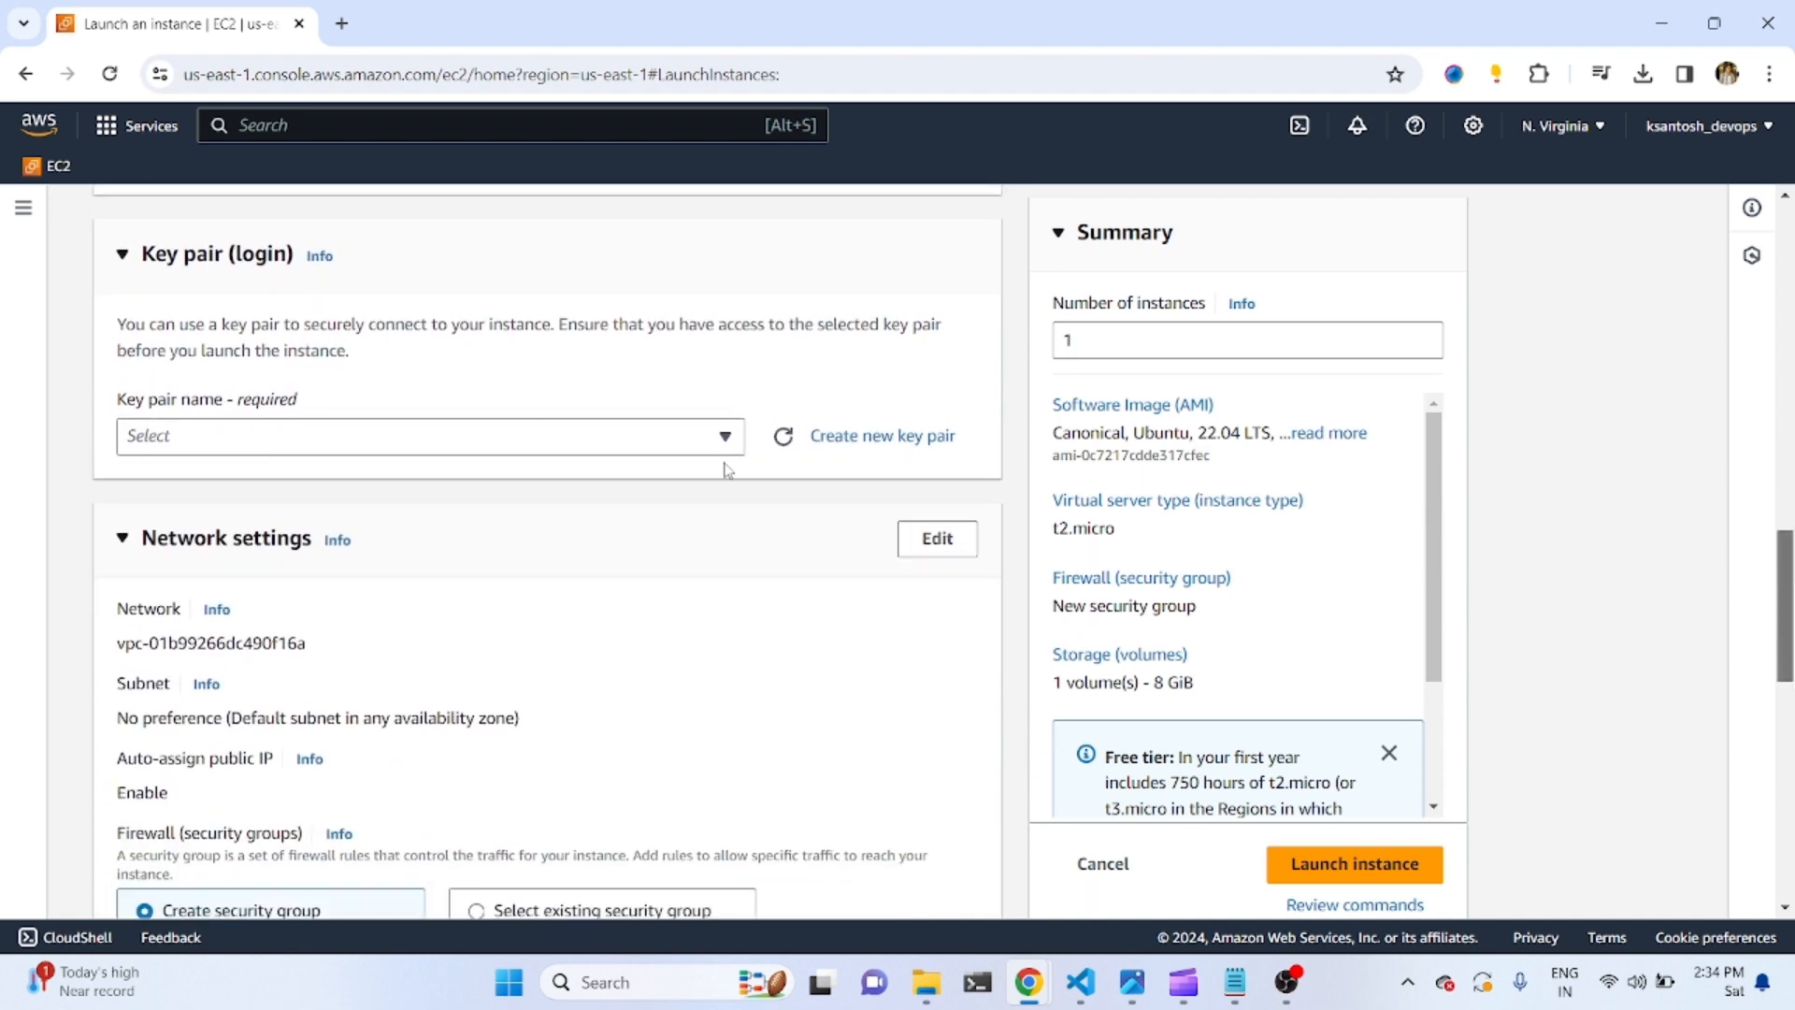
pyautogui.click(726, 437)
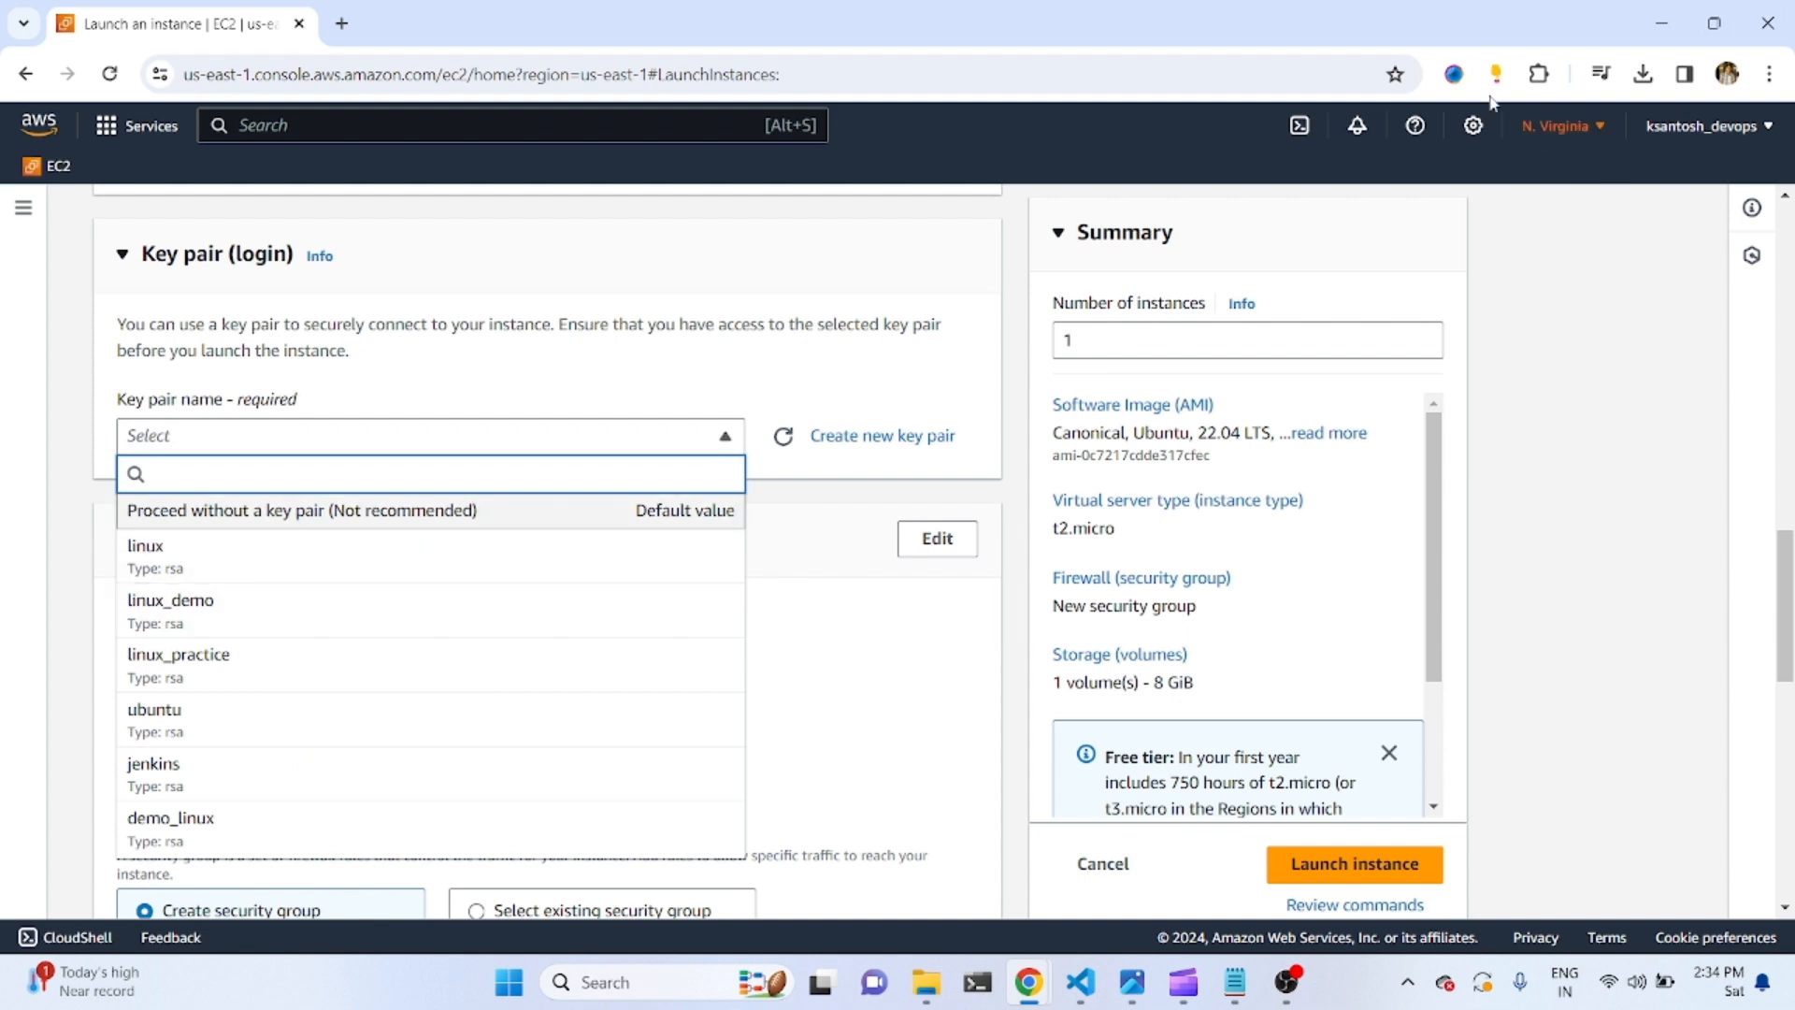
pyautogui.click(1648, 82)
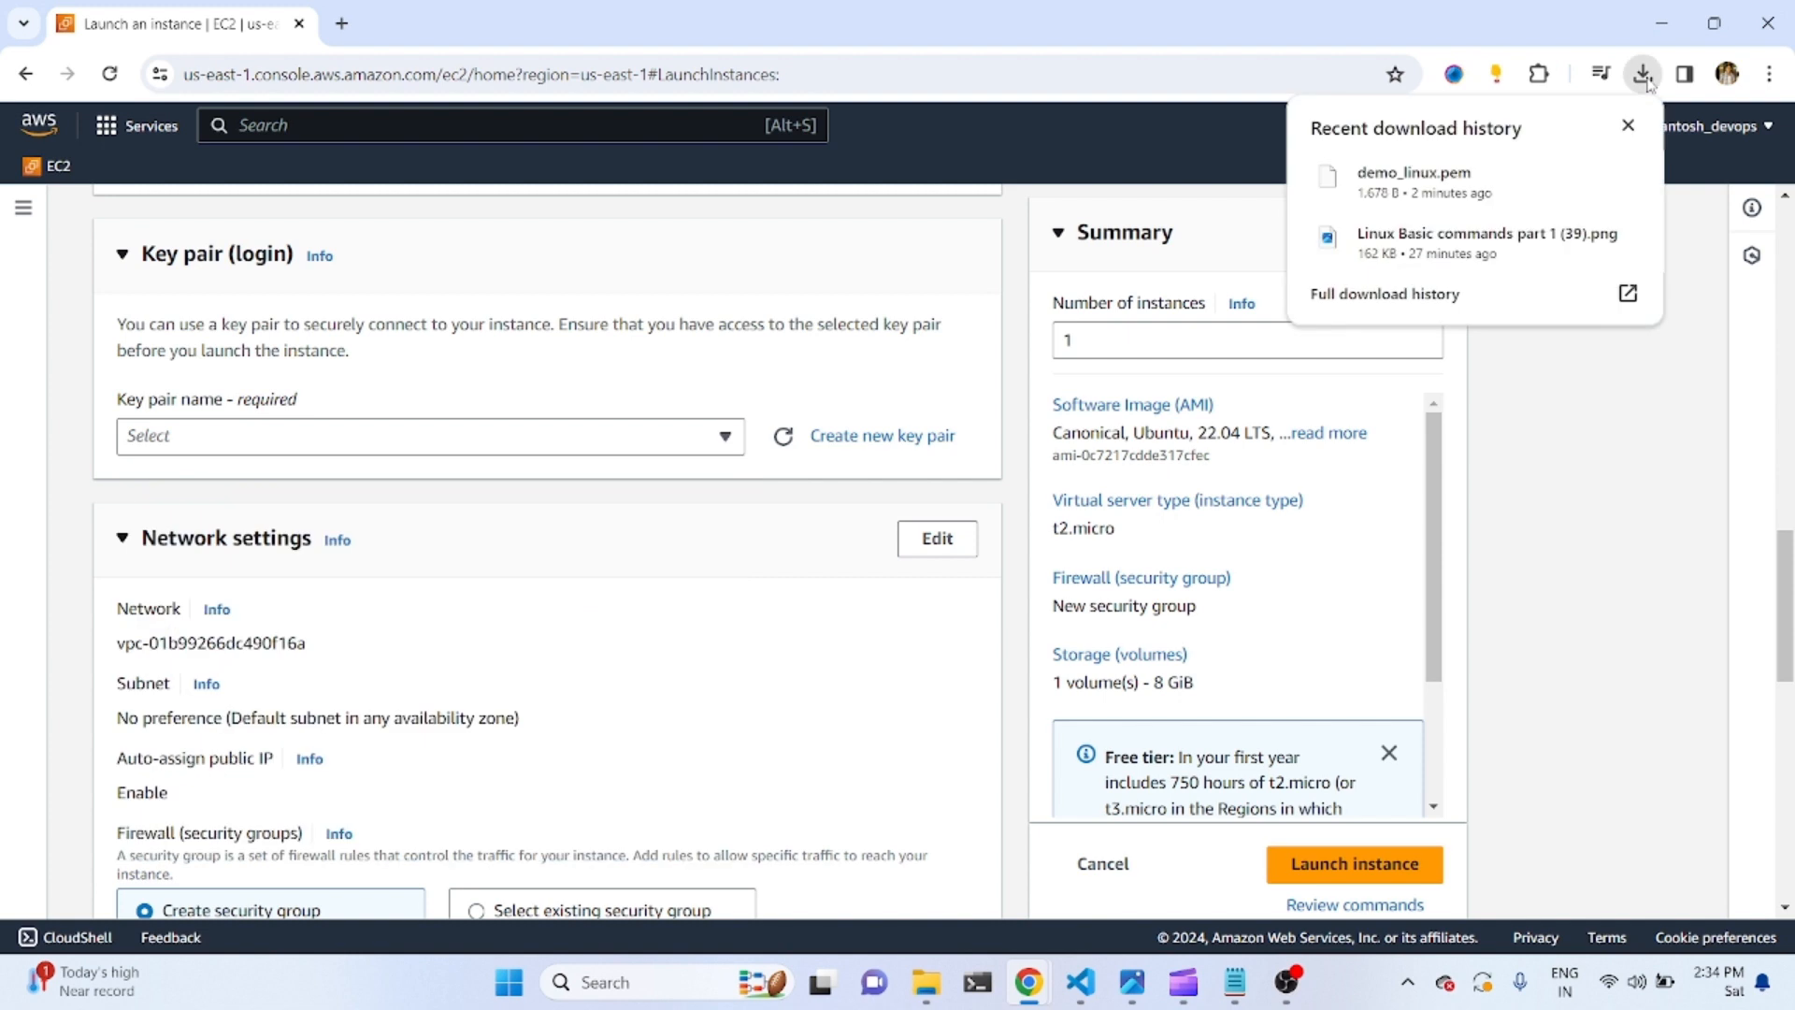
pyautogui.click(1648, 82)
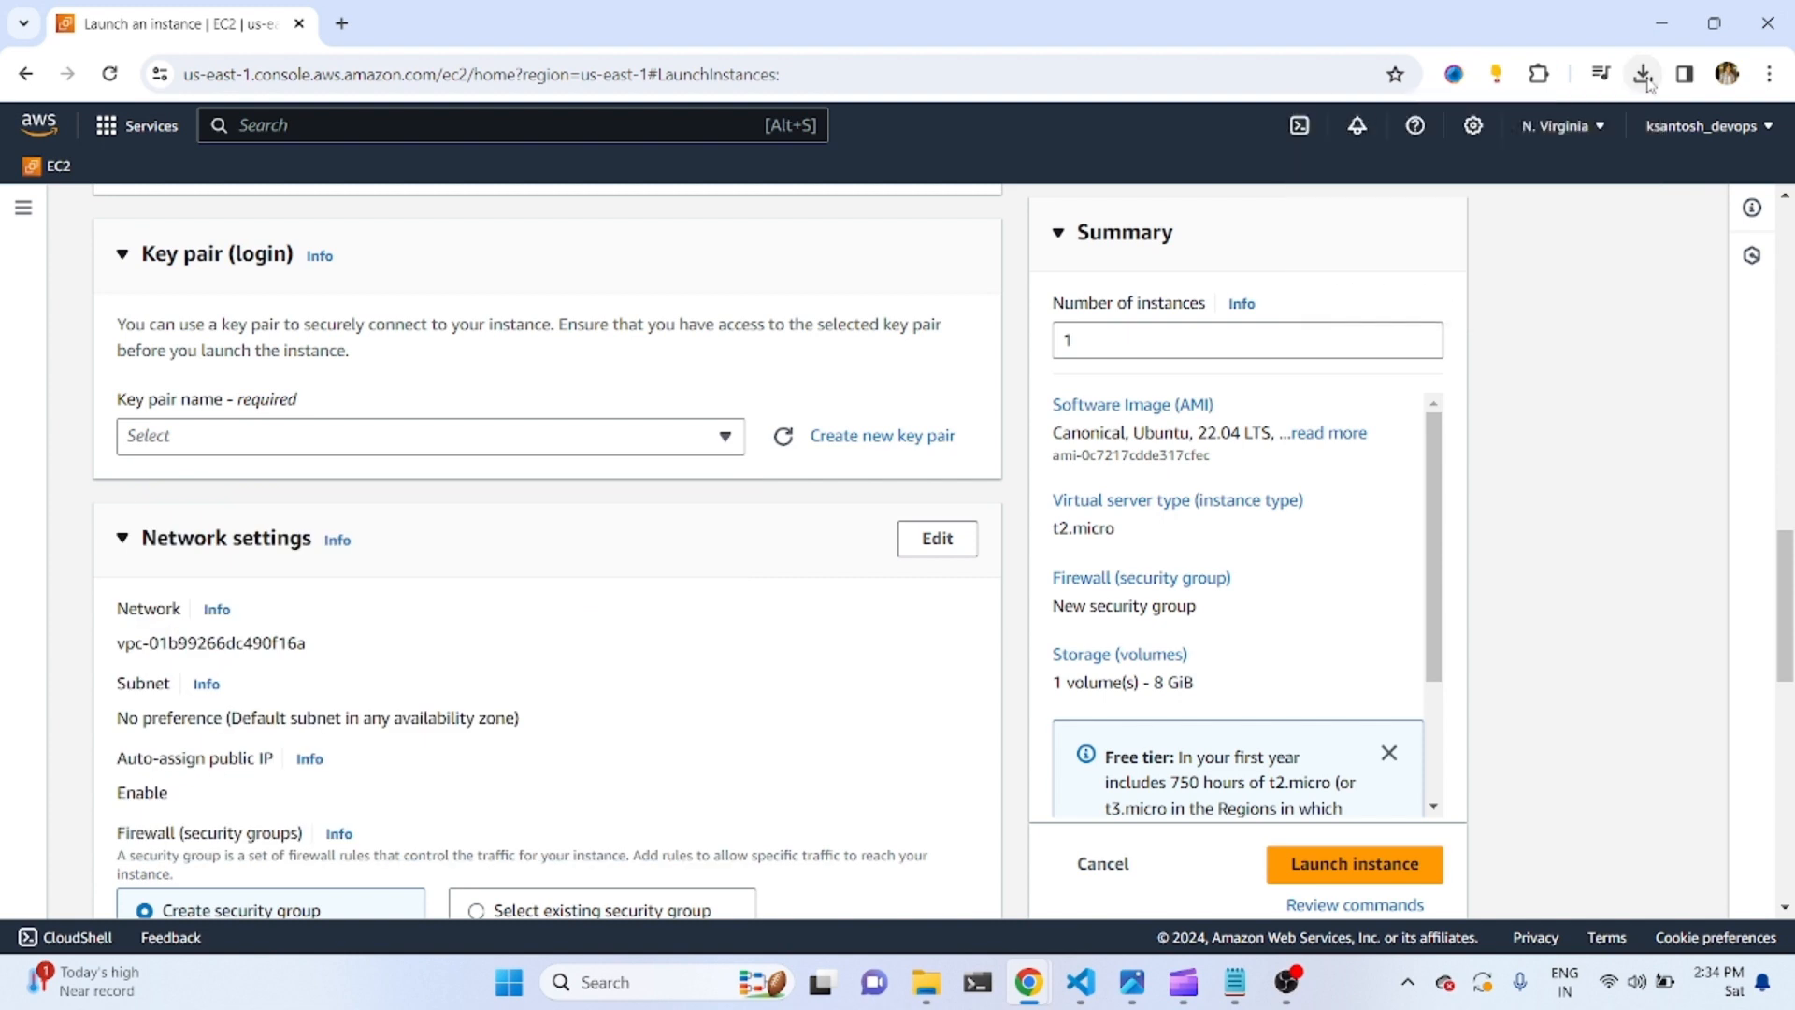
pyautogui.click(723, 438)
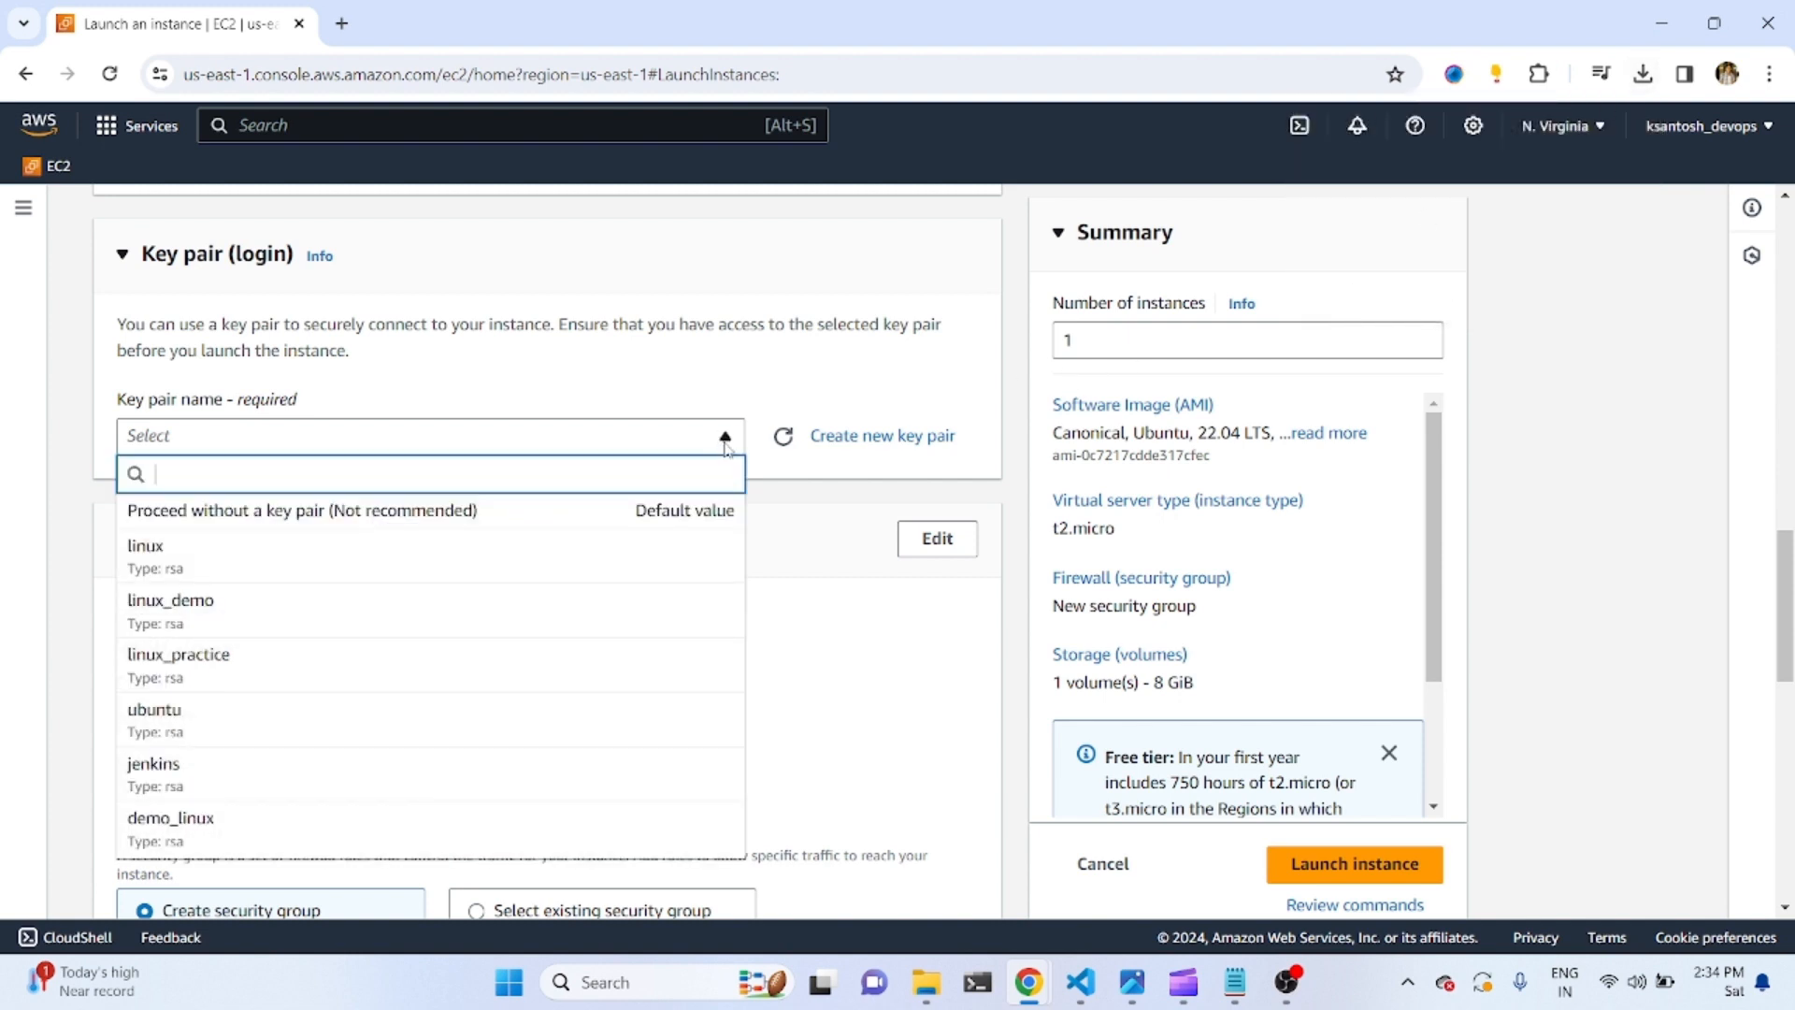
pyautogui.click(309, 825)
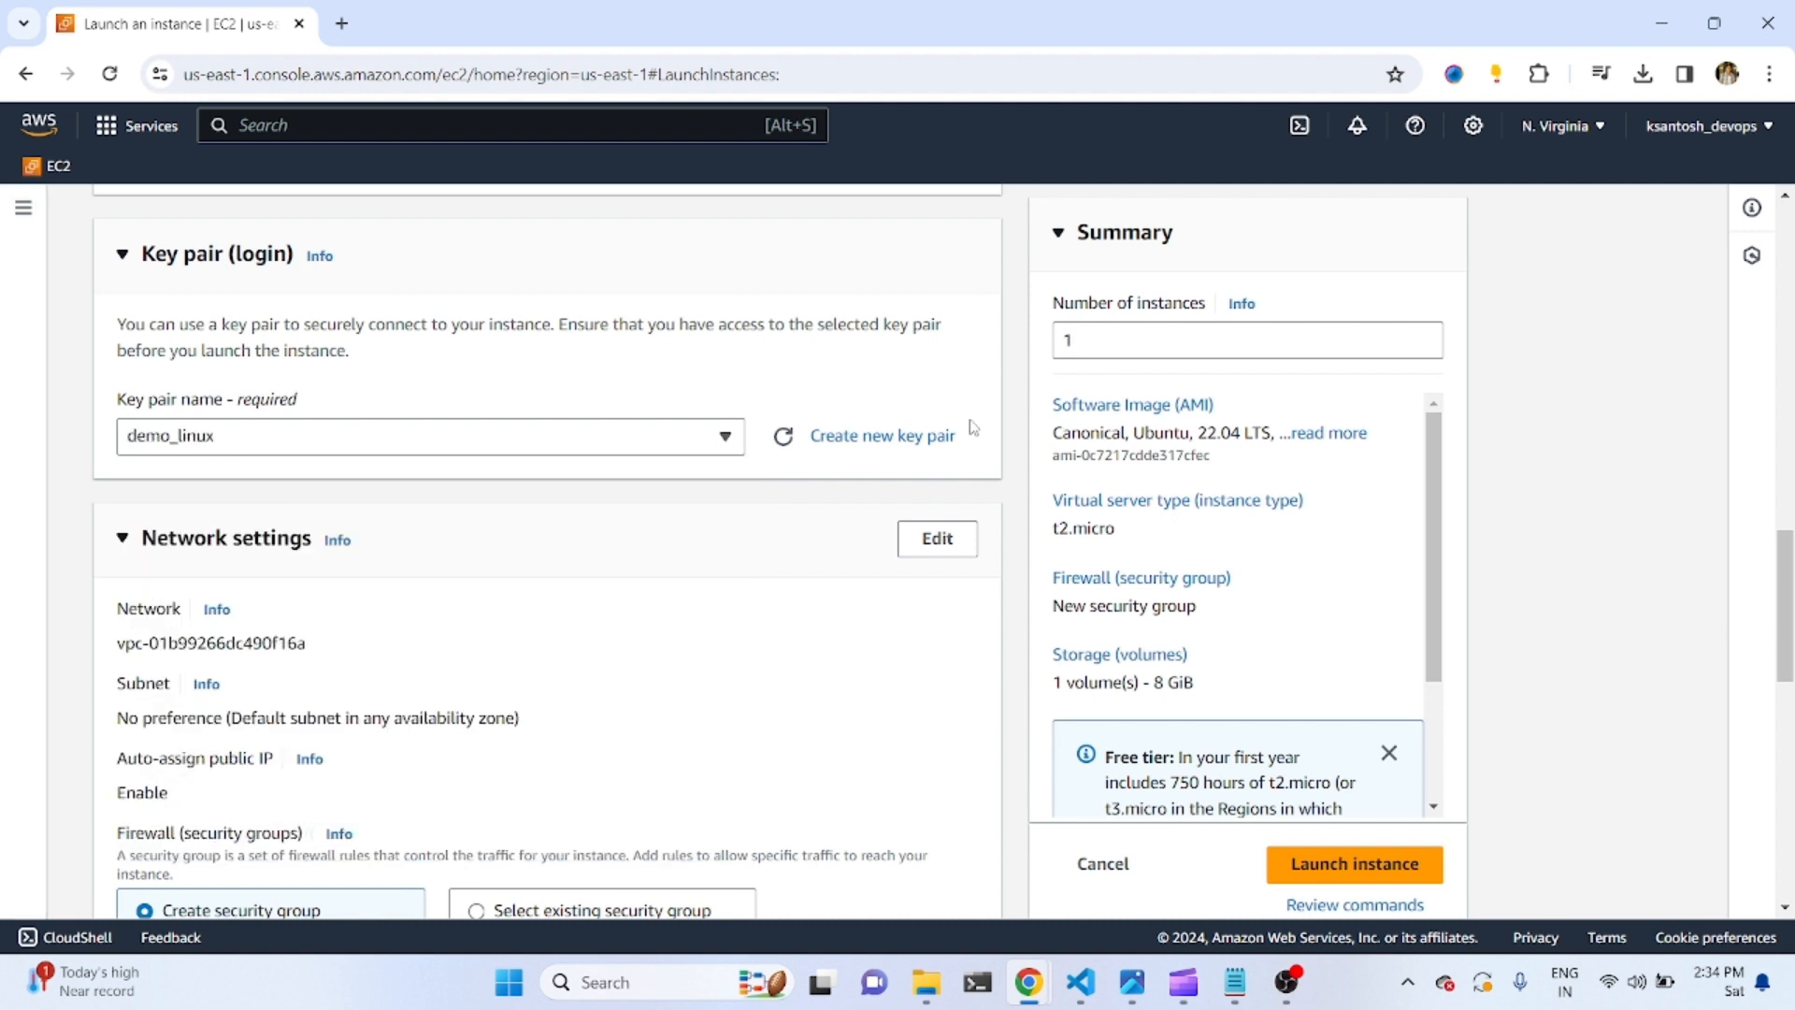
# Review the network and storage settings, and launch the instance with the default security group and storage options.
pyautogui.moveTo(1787, 552); pyautogui.dragTo(1788, 603)
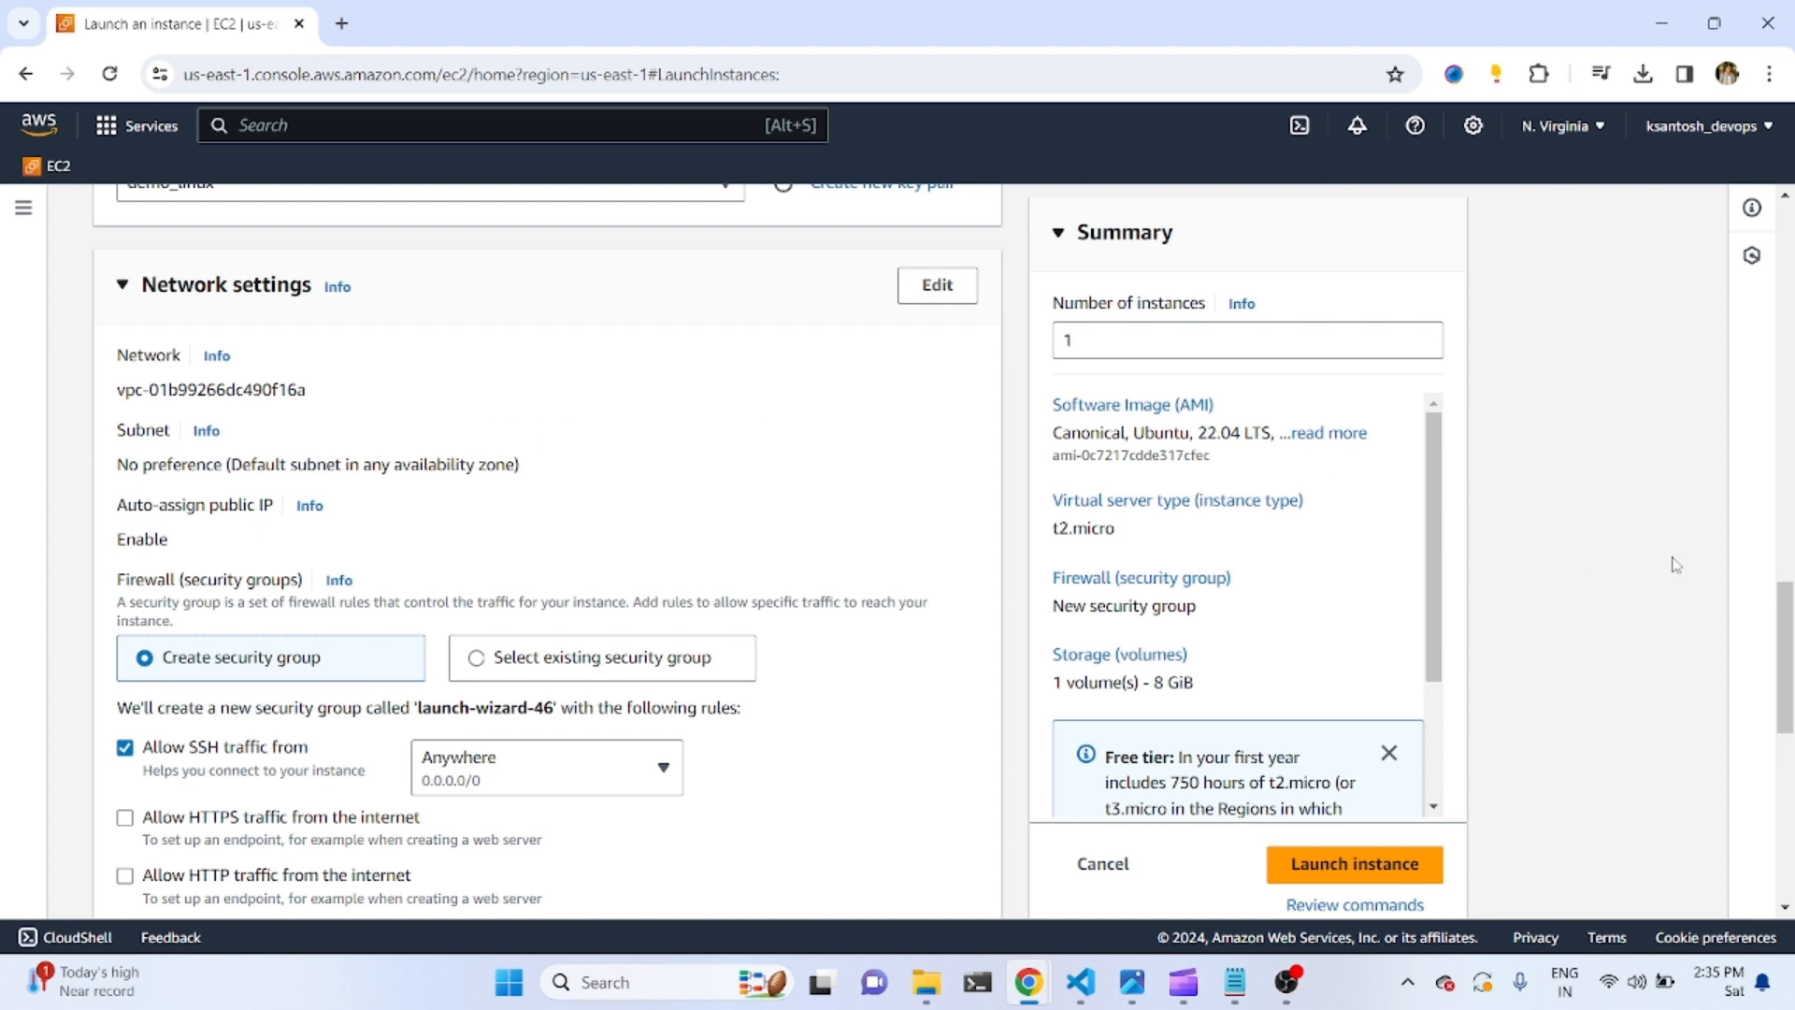
pyautogui.scroll(-2, 1787, 624)
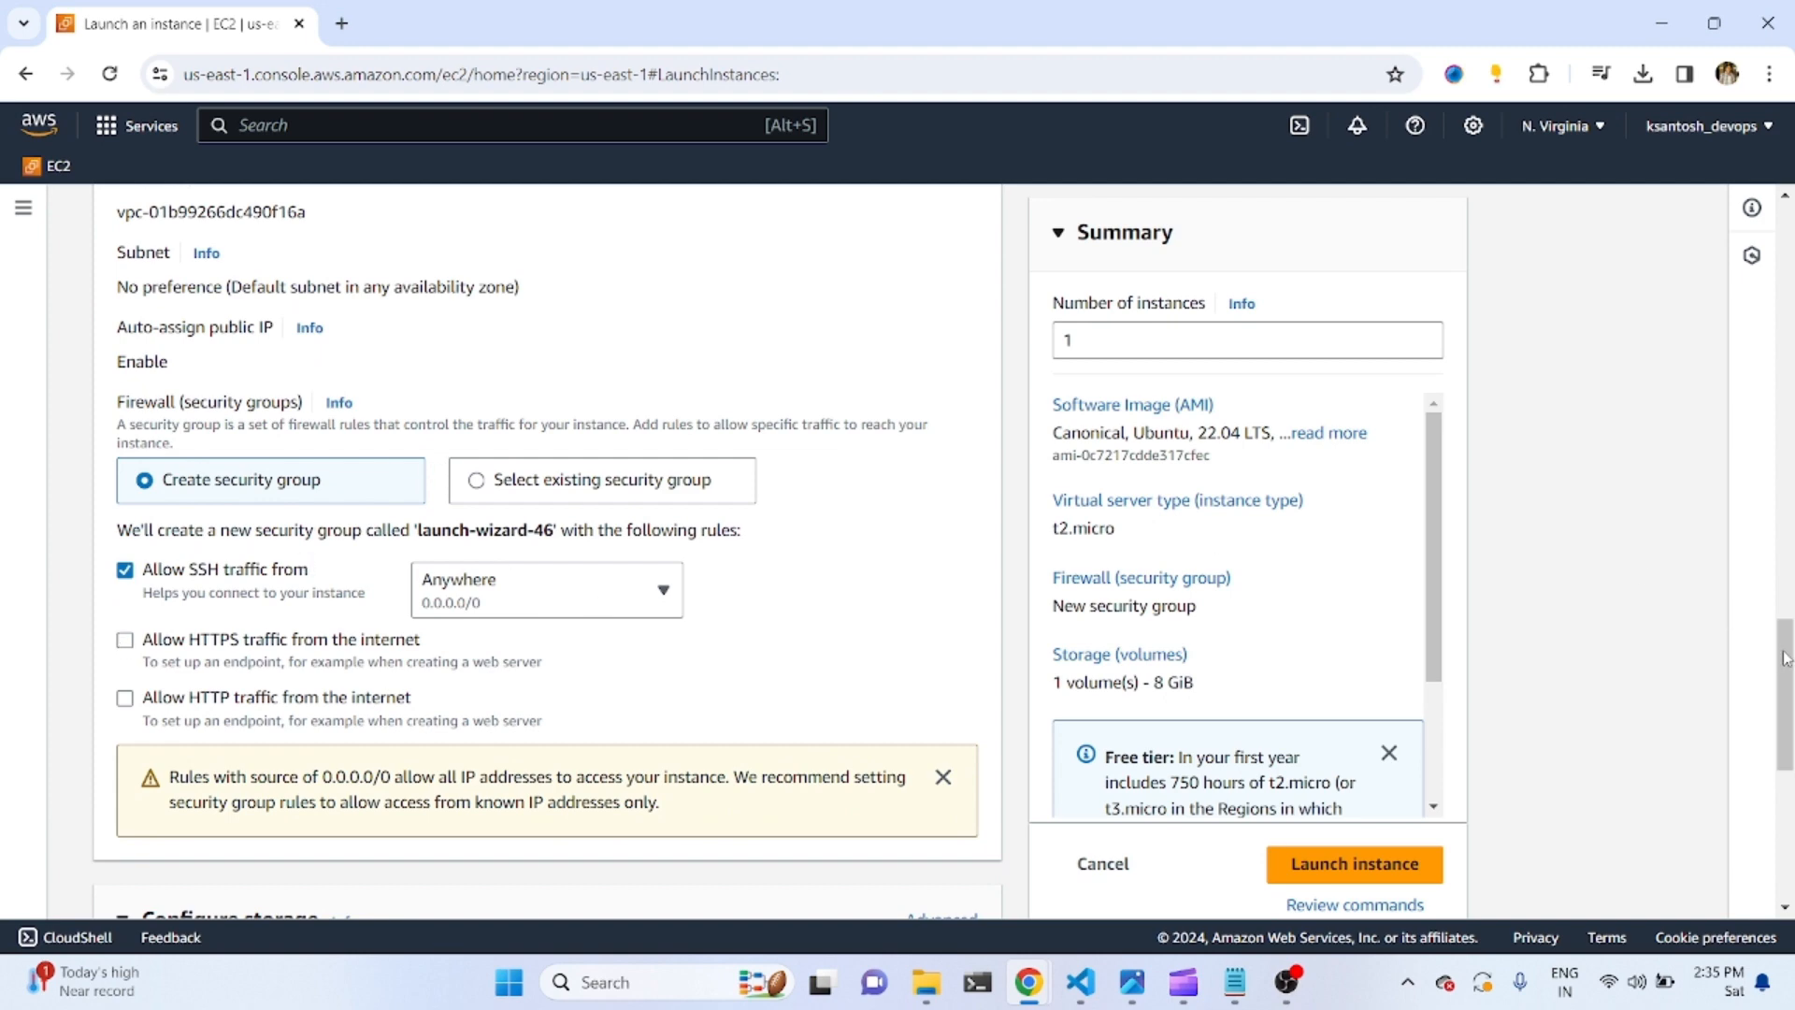
pyautogui.moveTo(1787, 658); pyautogui.dragTo(1788, 775)
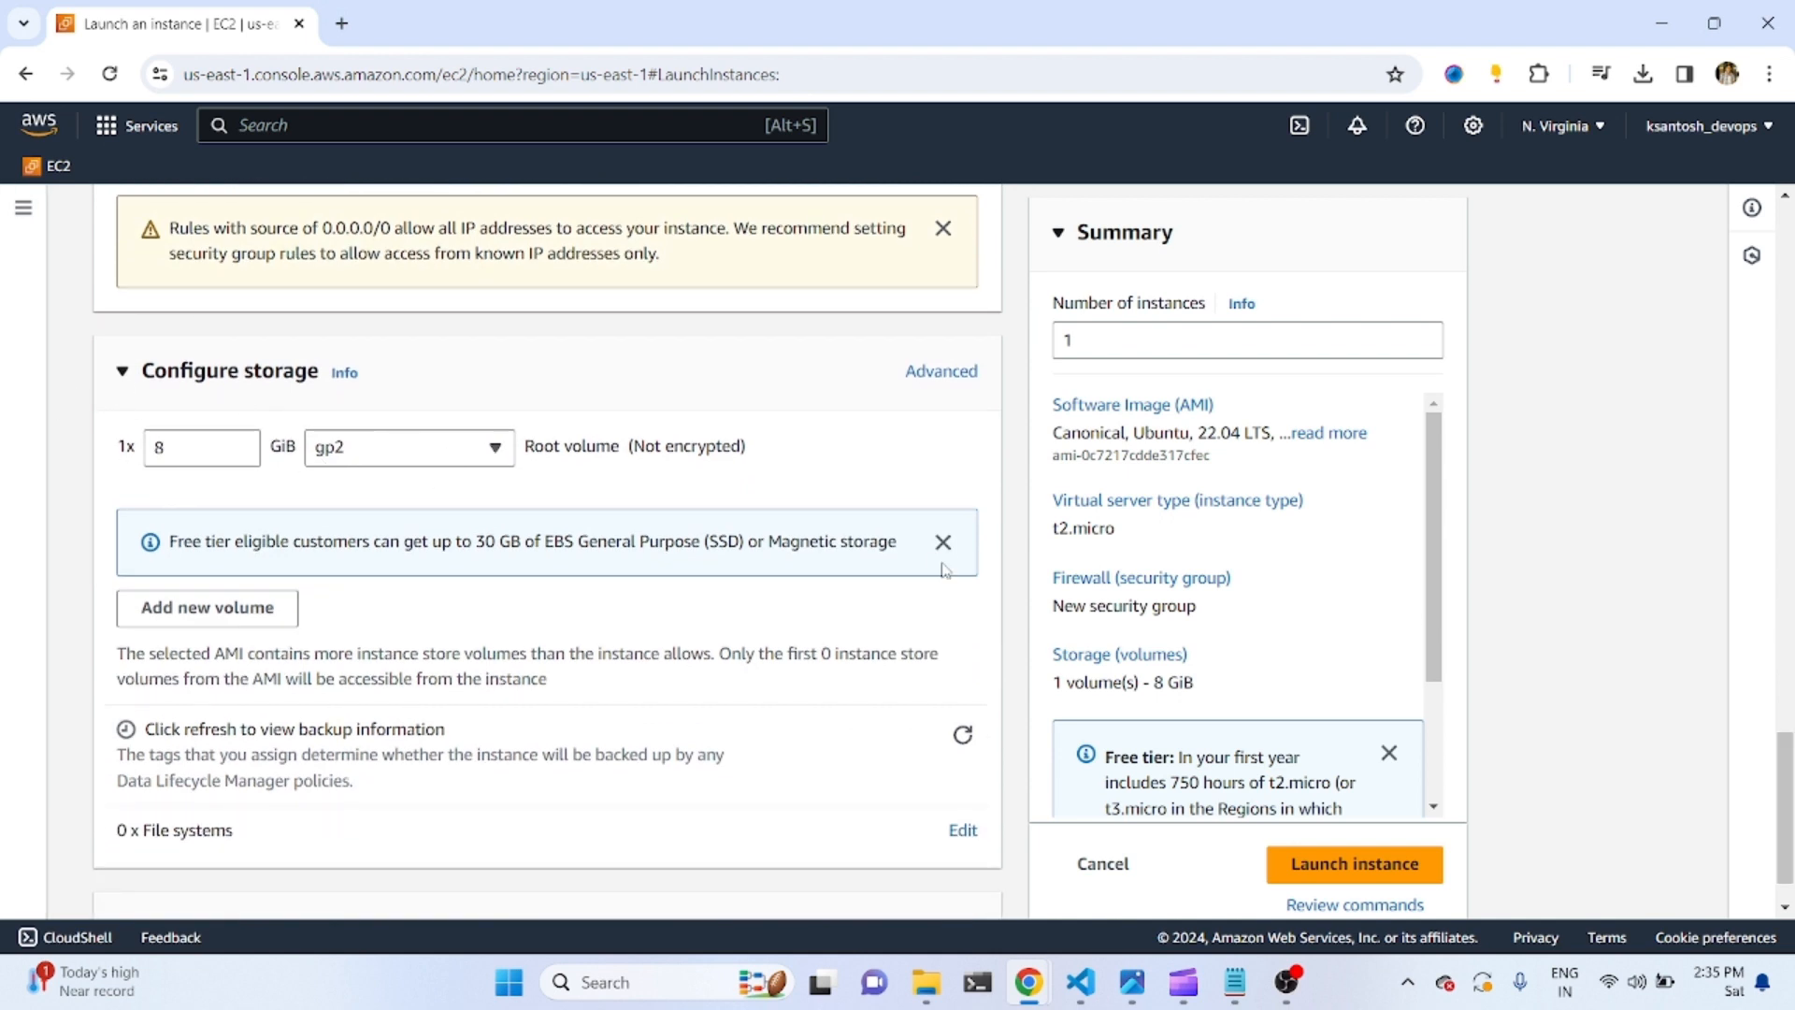
pyautogui.scroll(-1, 1791, 793)
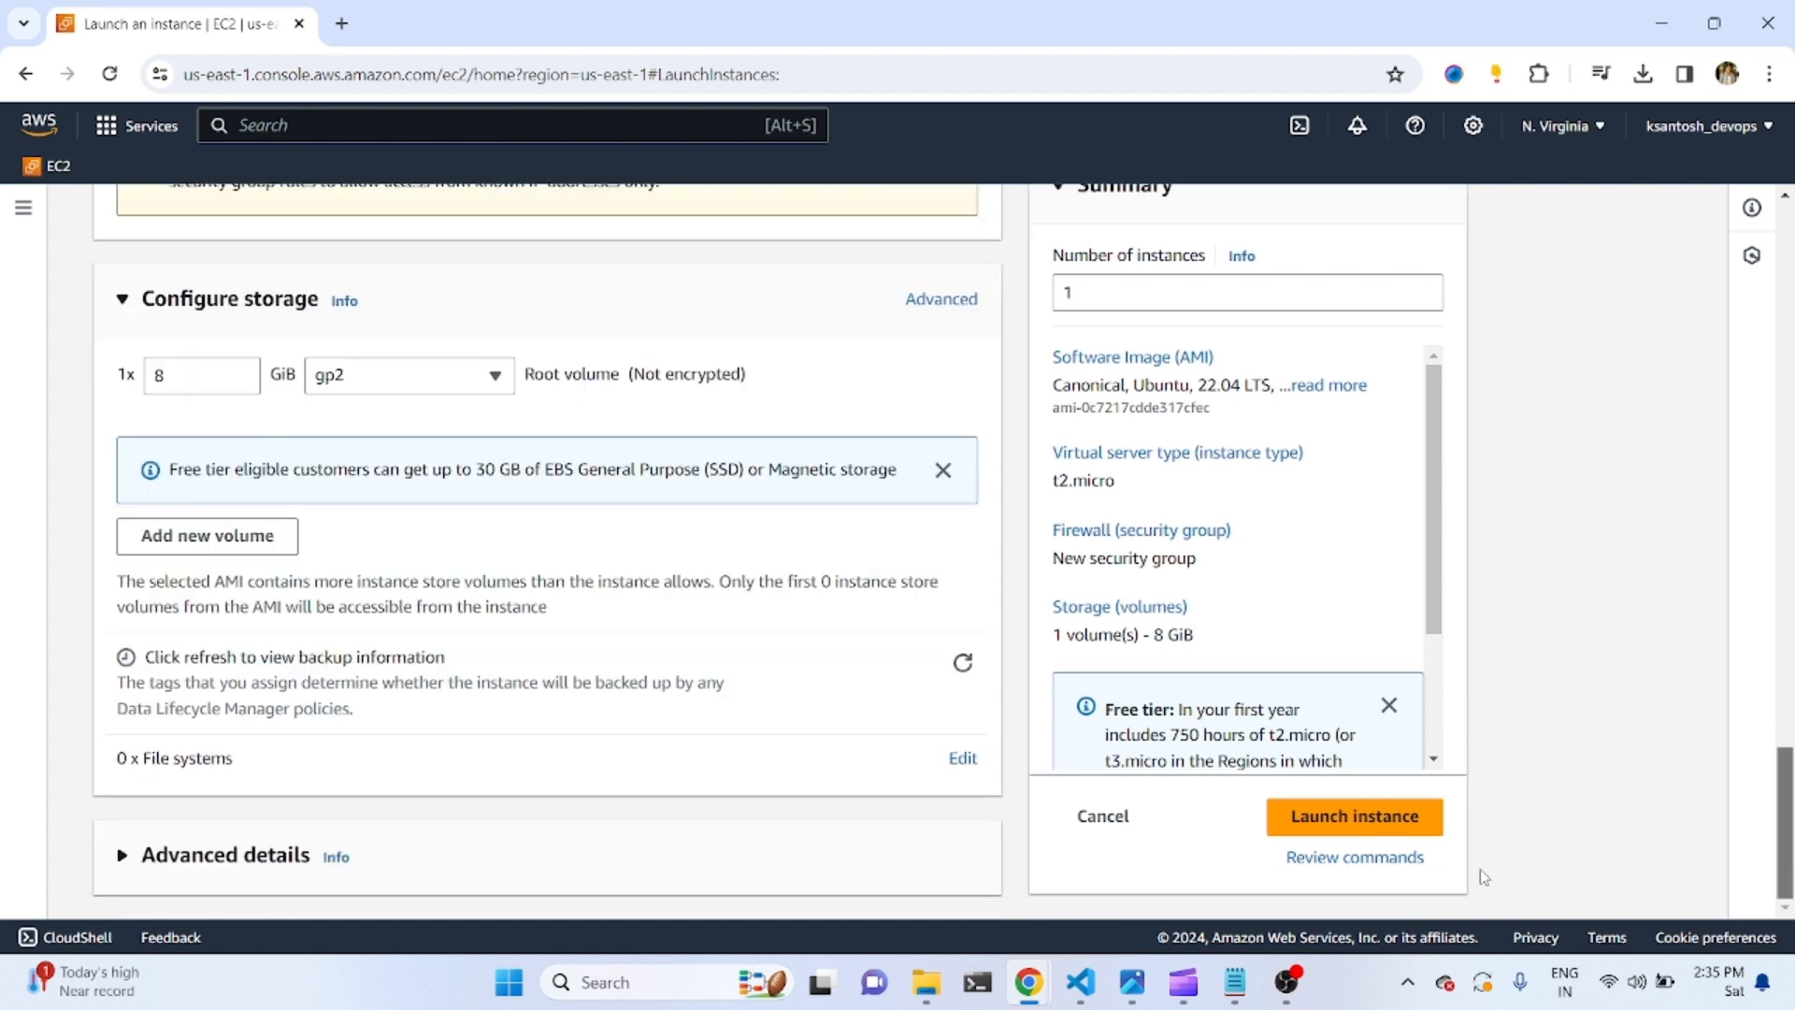
pyautogui.click(1375, 827)
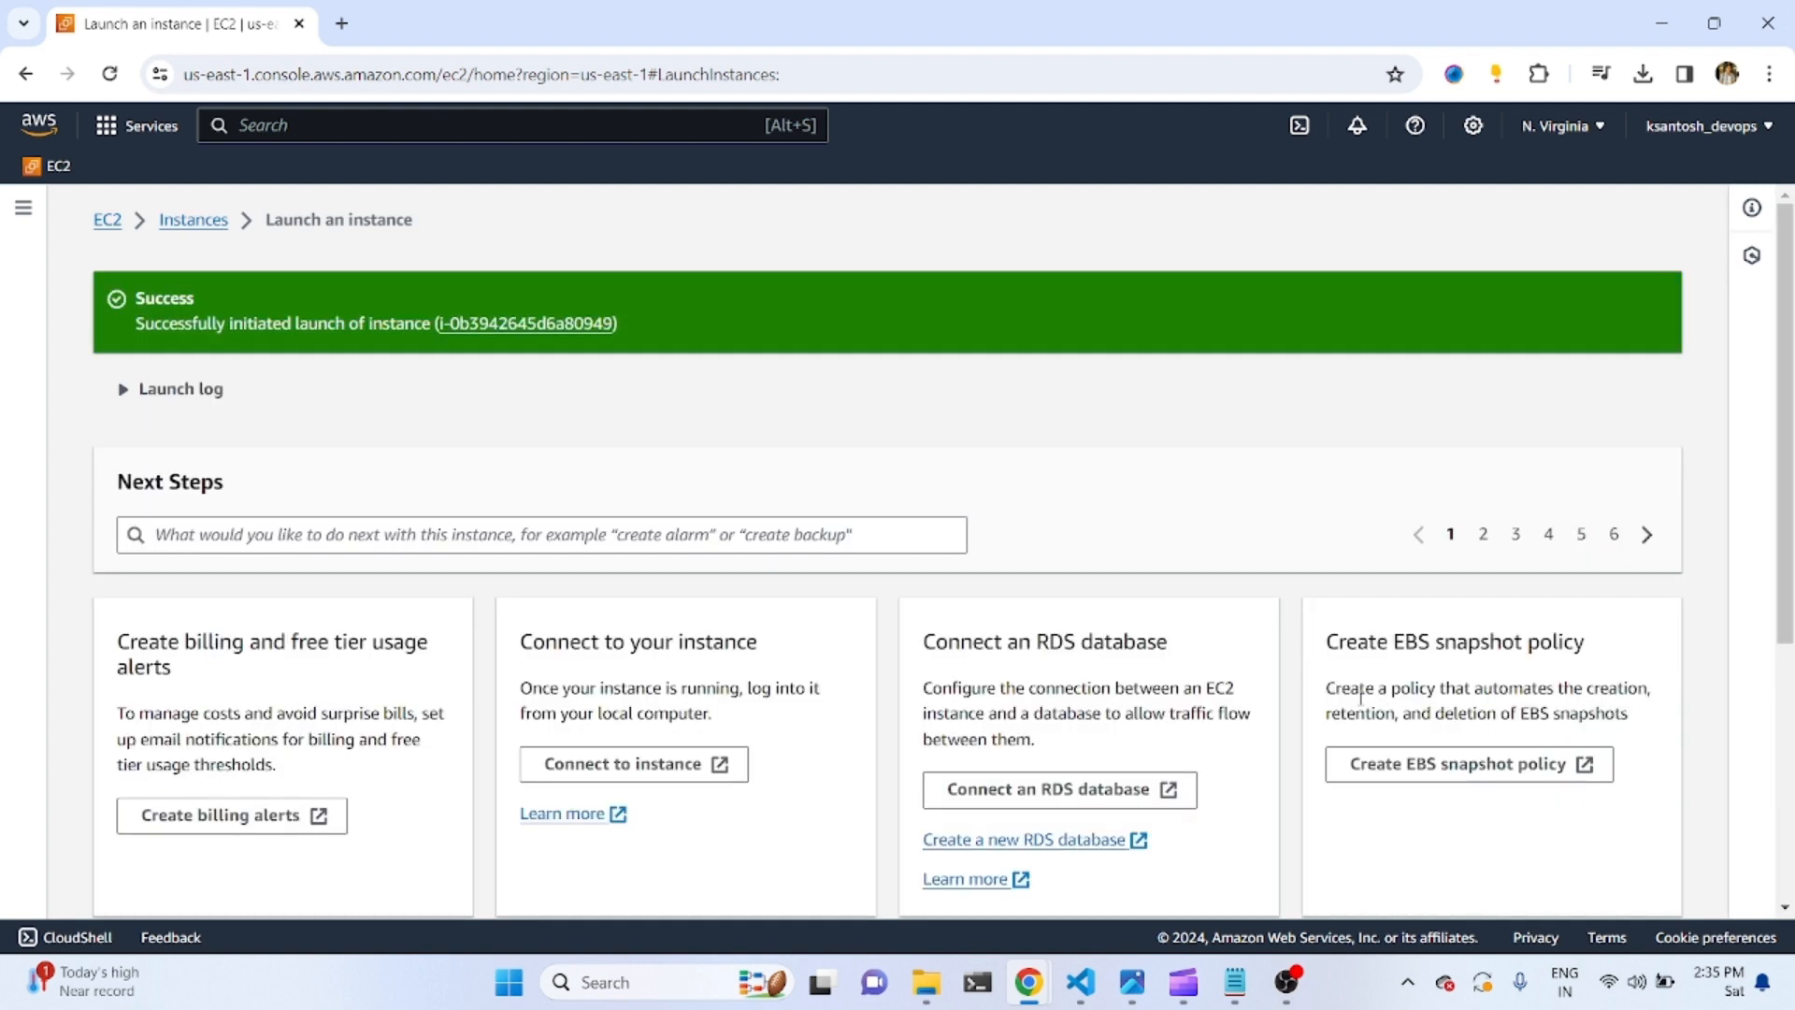
# Open the Instances list and refresh it repeatedly until the linux instance is running.
pyautogui.click(192, 222)
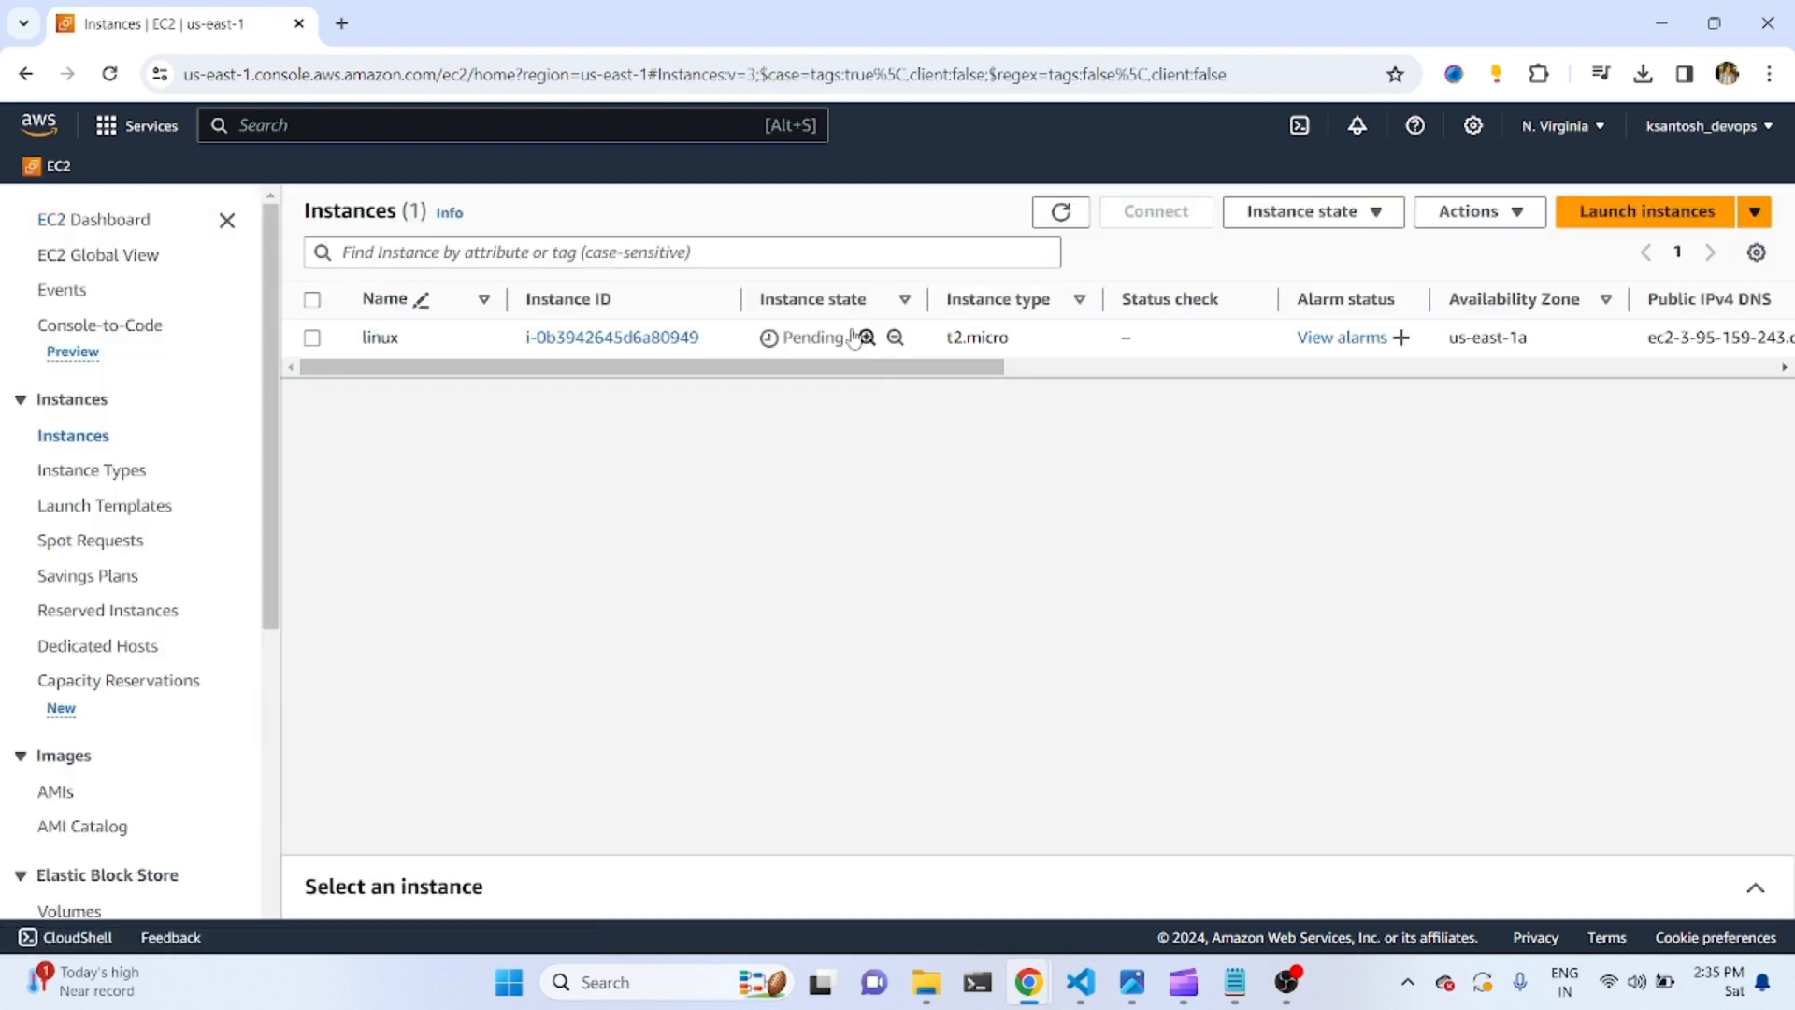
pyautogui.click(1062, 211)
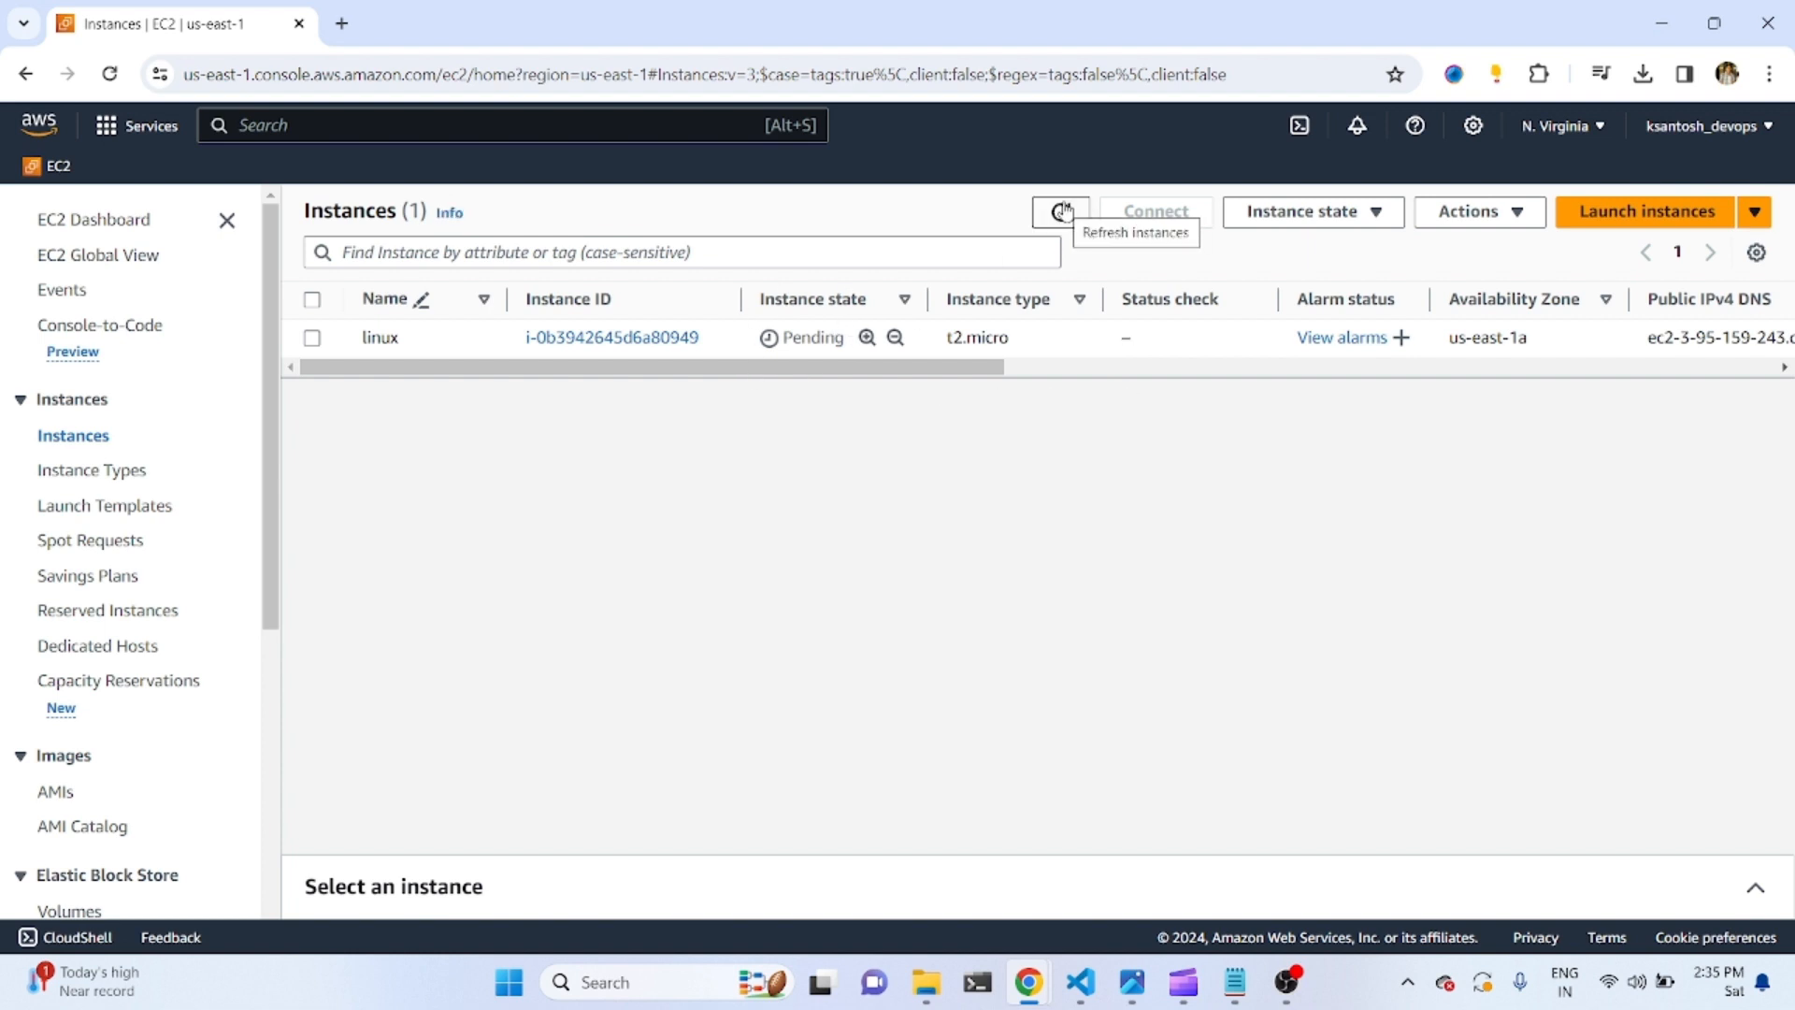
pyautogui.click(1062, 218)
pyautogui.click(1063, 213)
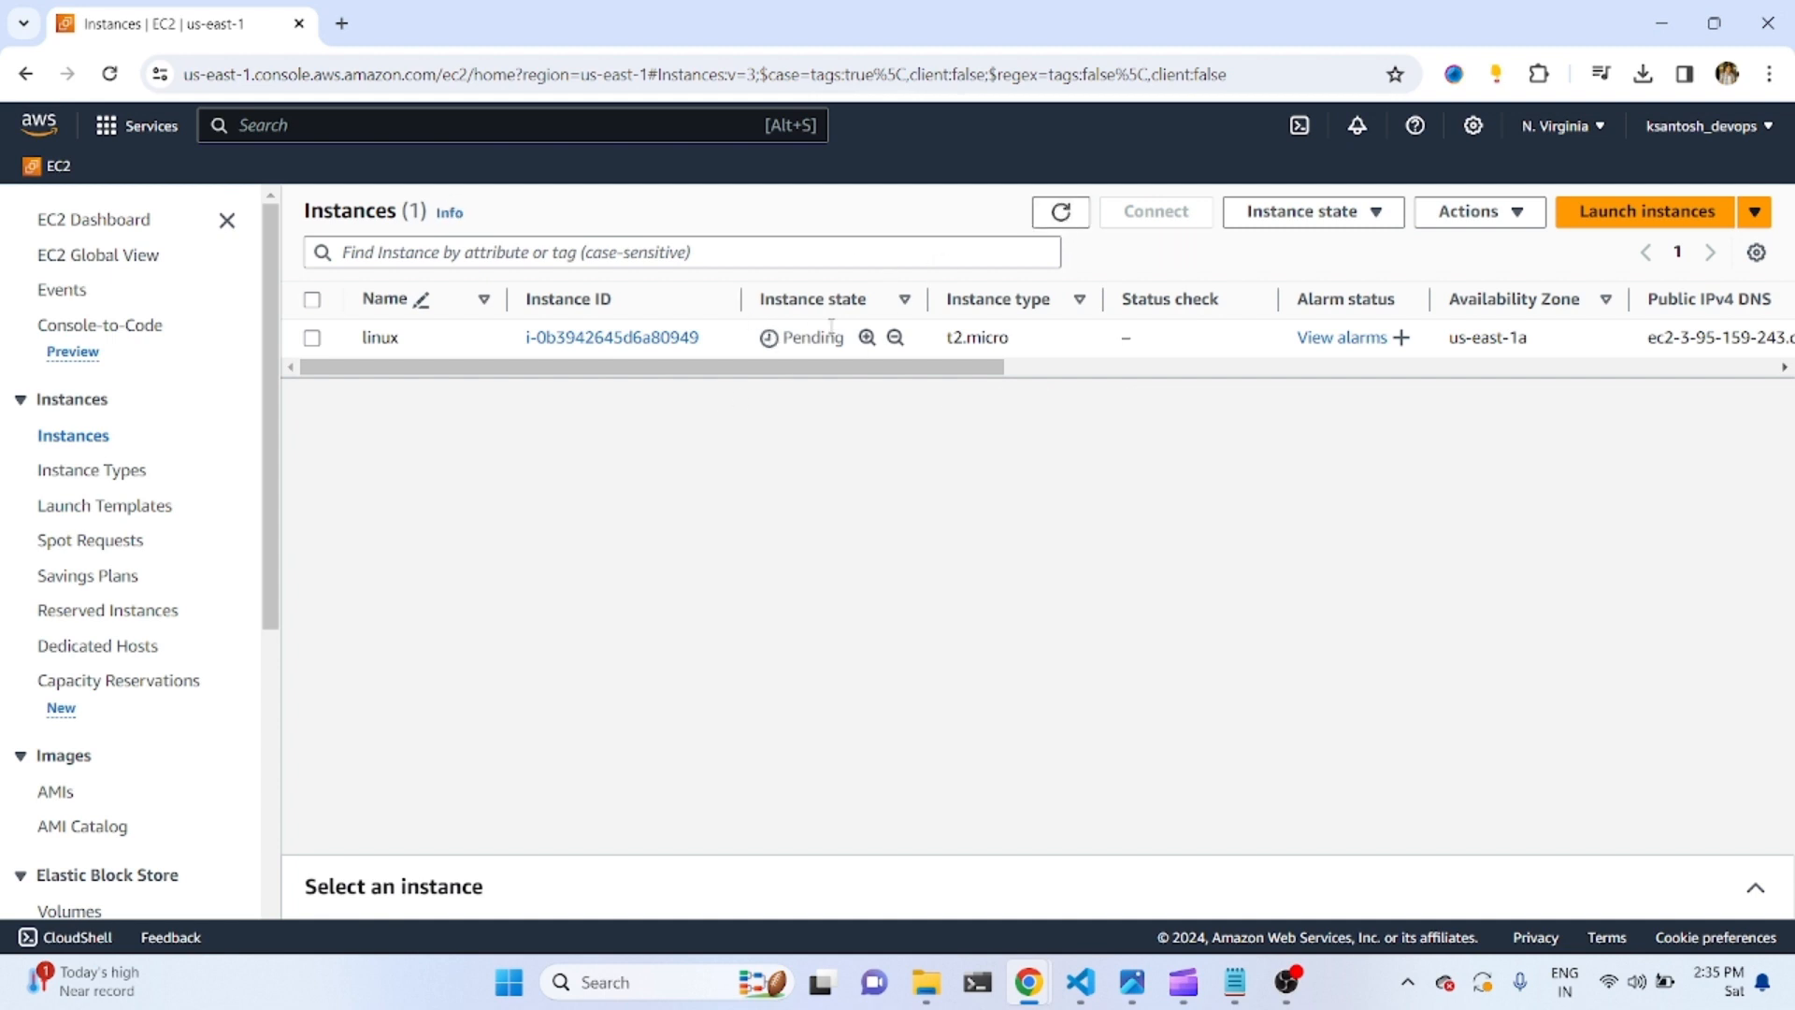
pyautogui.click(1062, 215)
pyautogui.click(1062, 215)
pyautogui.click(1062, 215)
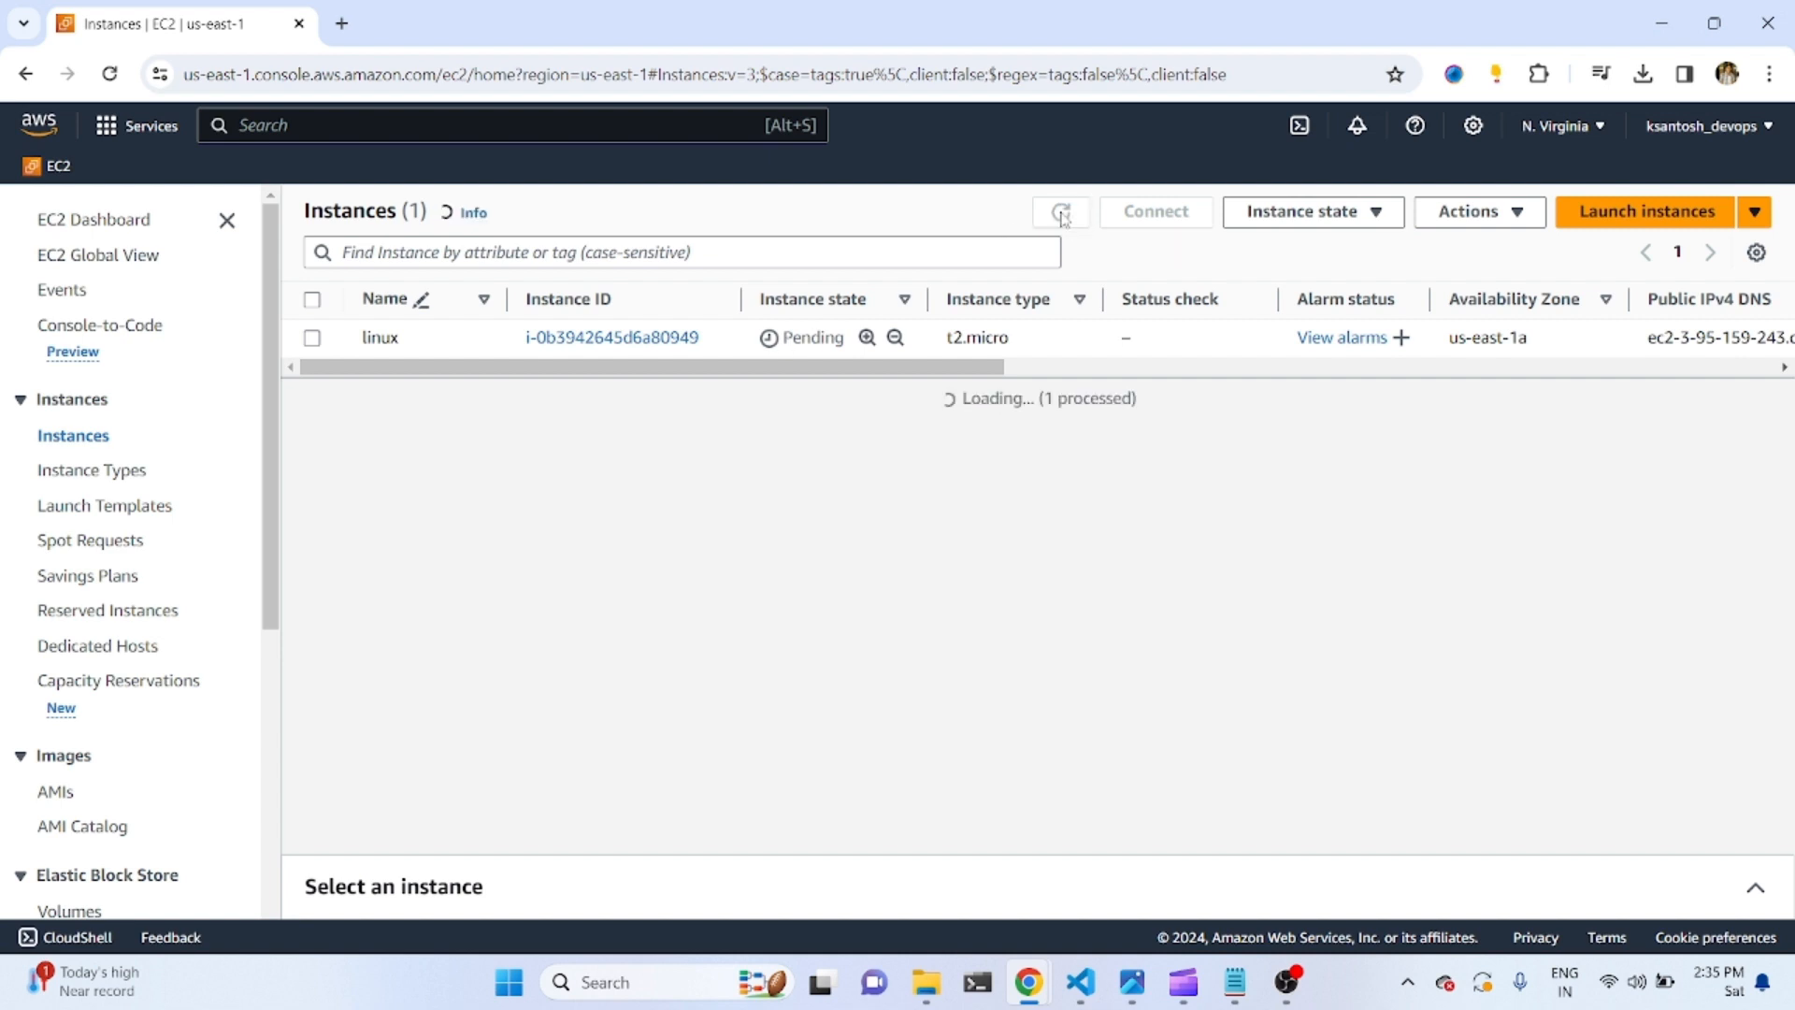
pyautogui.click(1062, 215)
pyautogui.click(1062, 215)
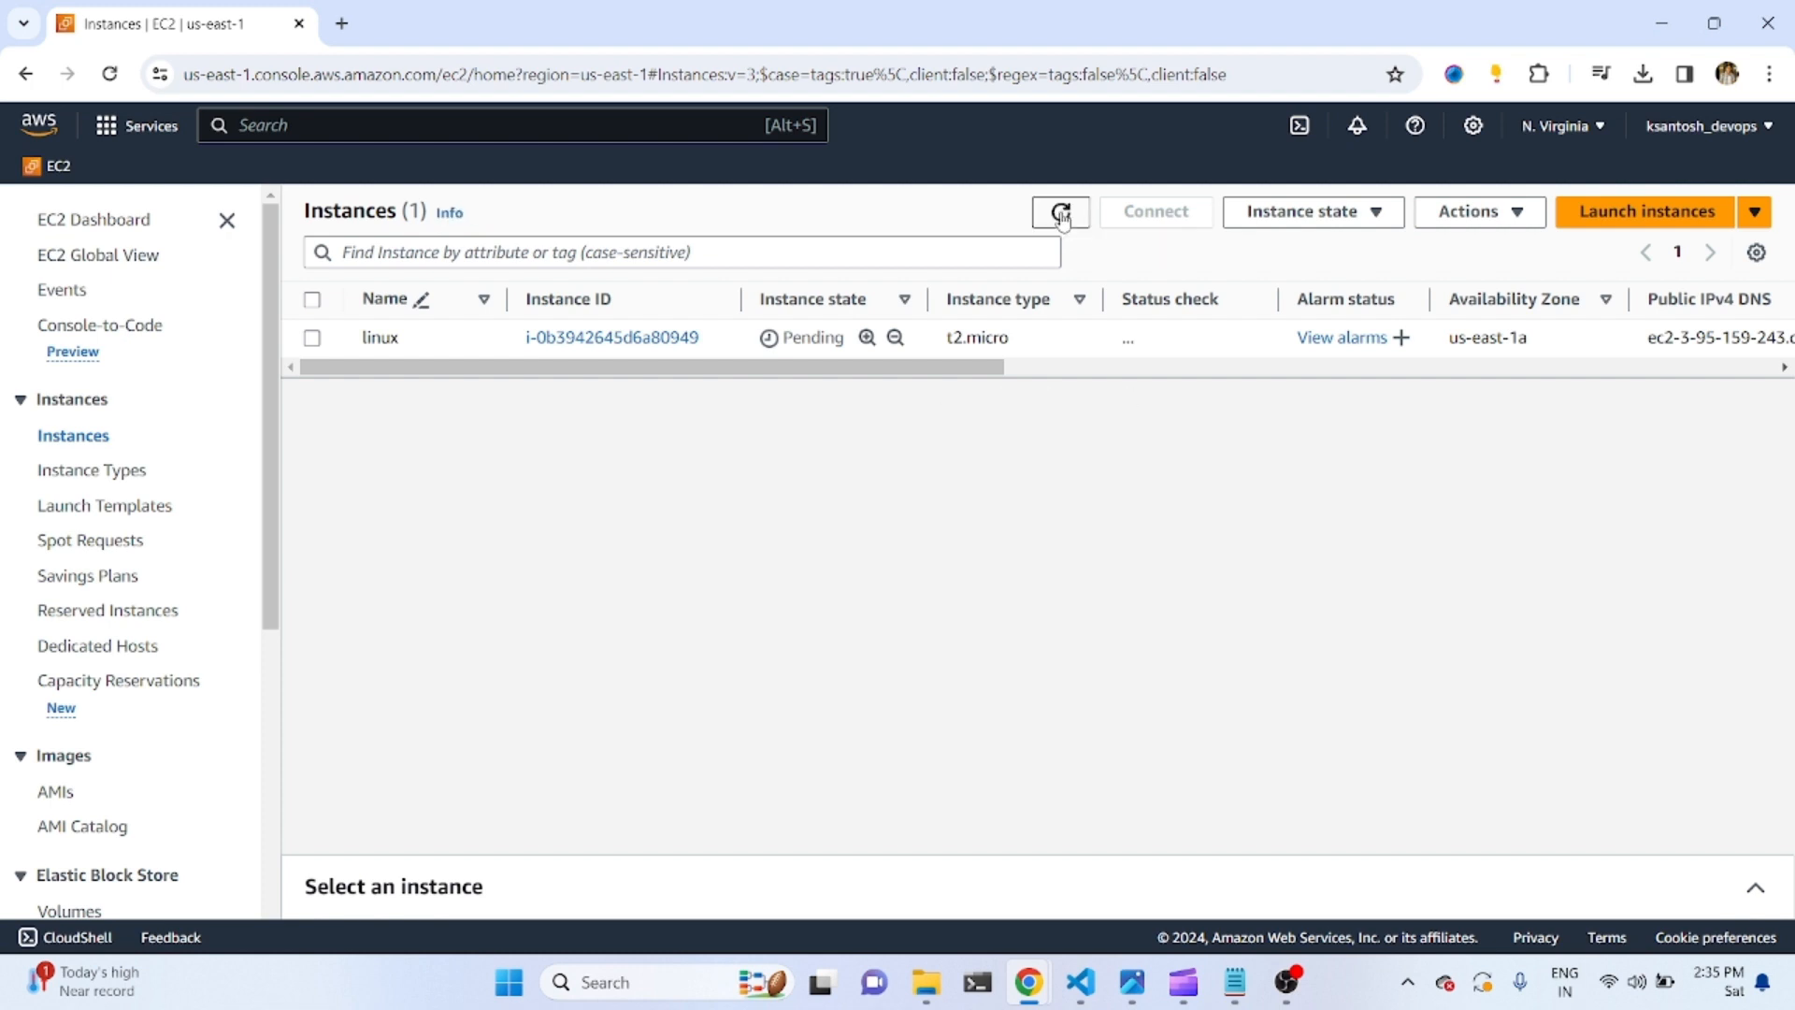
pyautogui.click(1062, 215)
pyautogui.click(1062, 215)
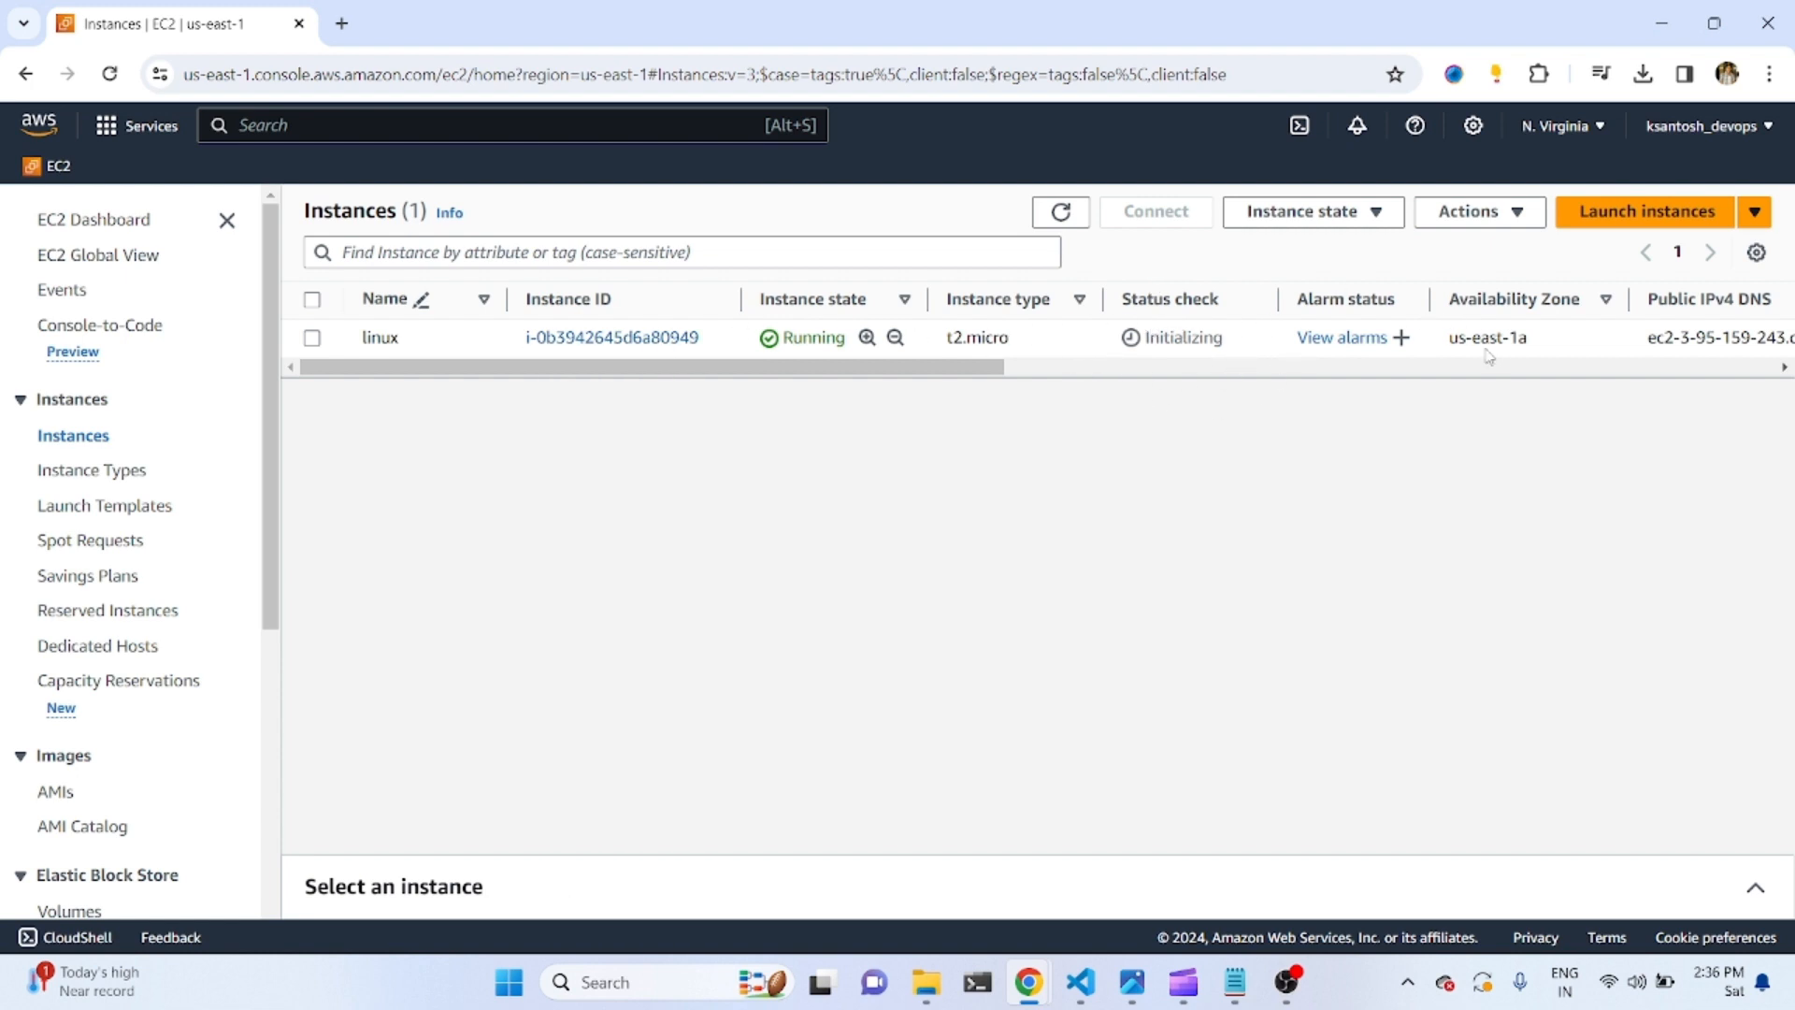
# Open the connection options for the linux instance, compare EC2 Instance Connect with SSH client, and copy the example ssh command.
pyautogui.click(311, 339)
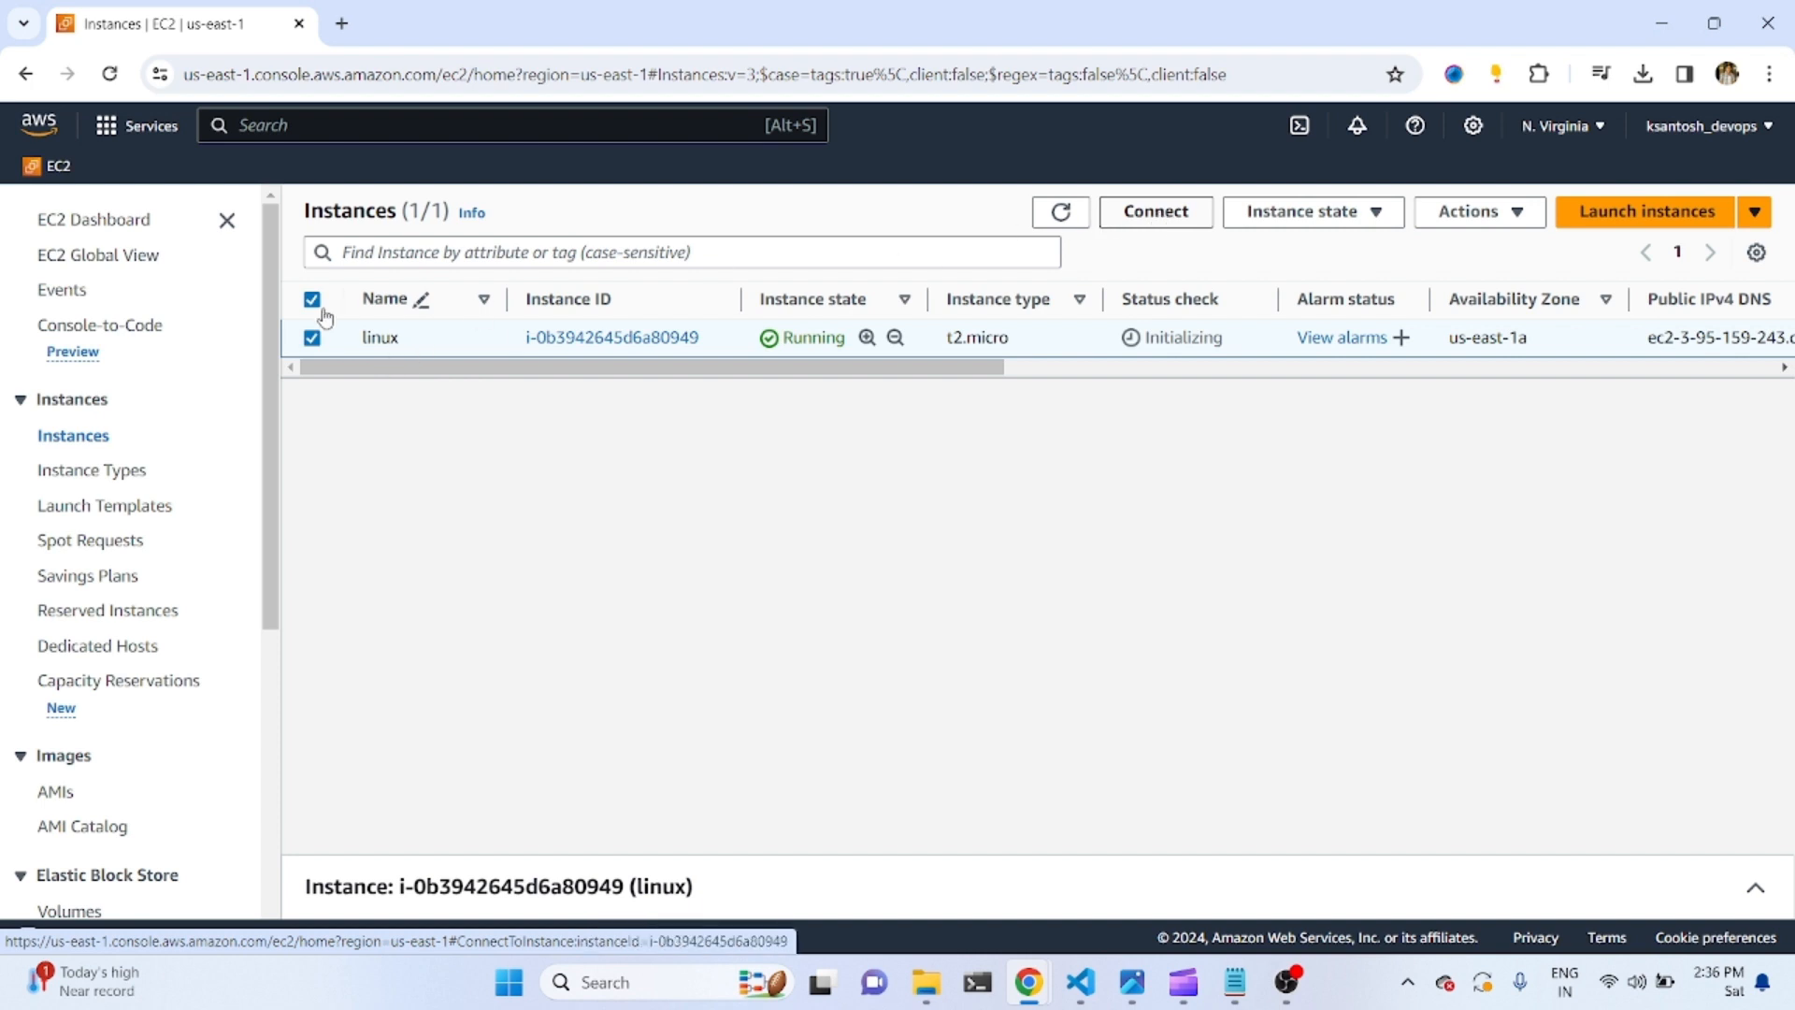
pyautogui.click(1148, 213)
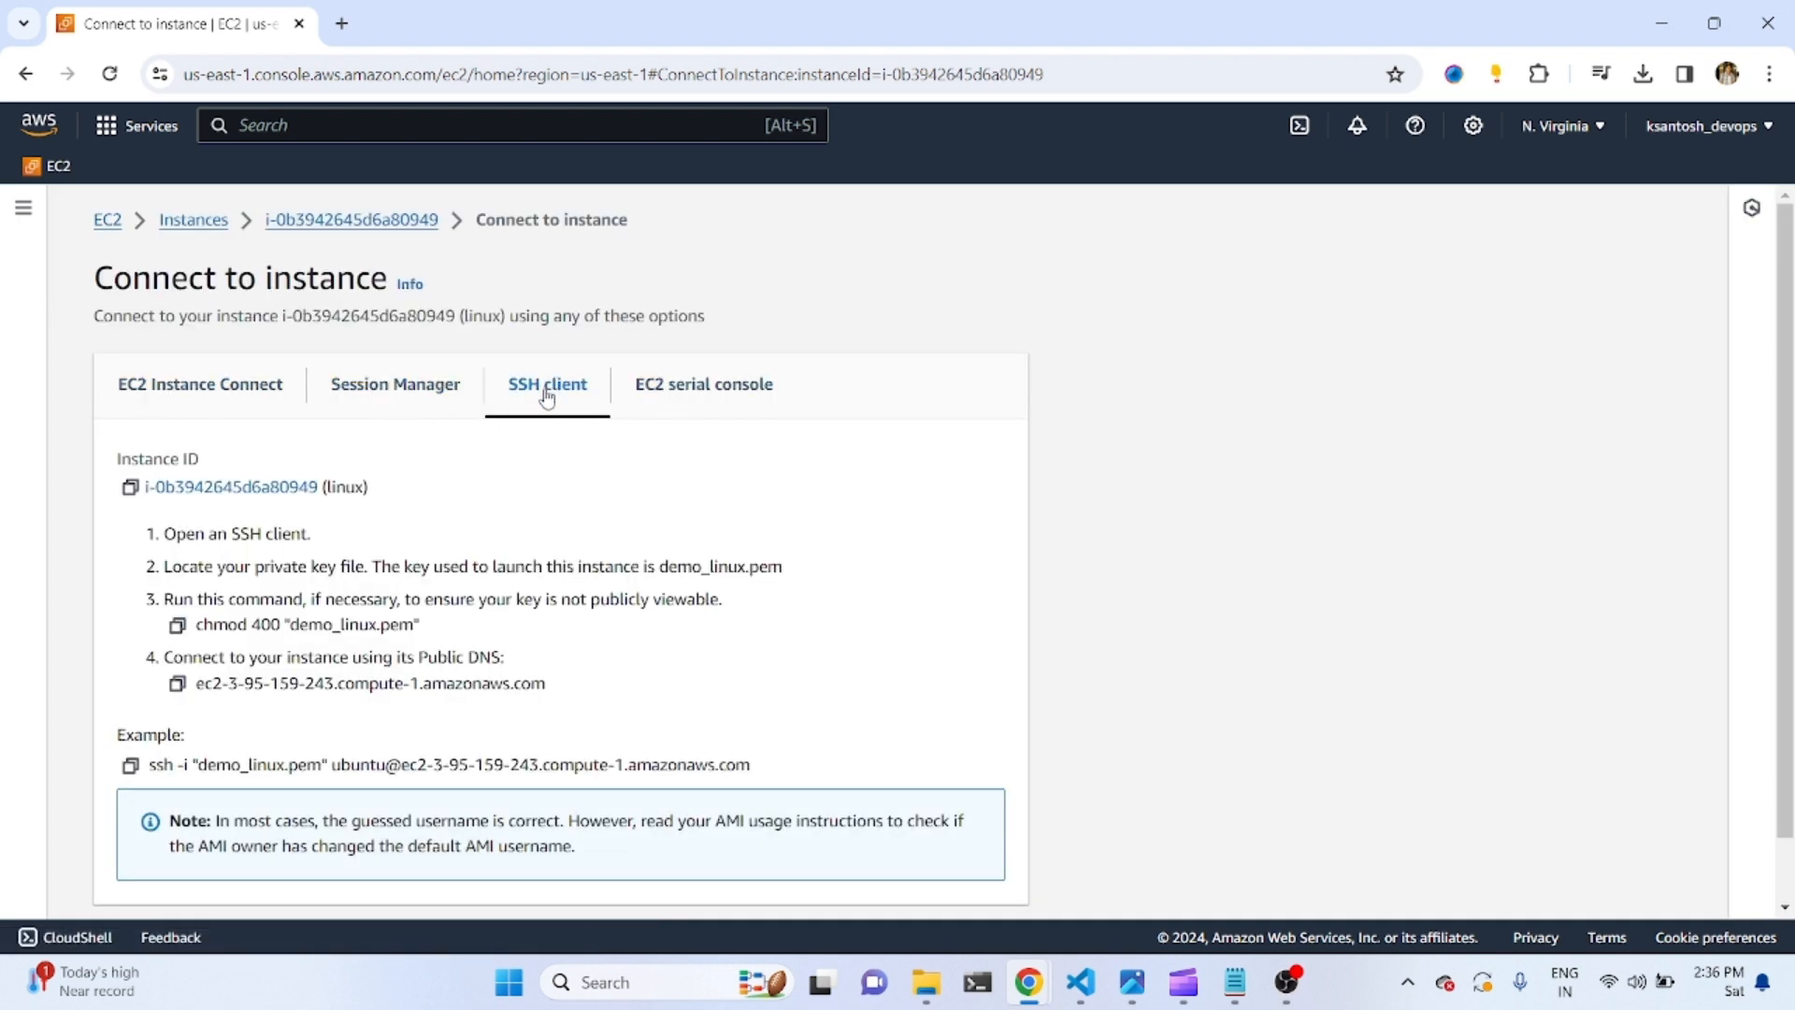
pyautogui.click(227, 394)
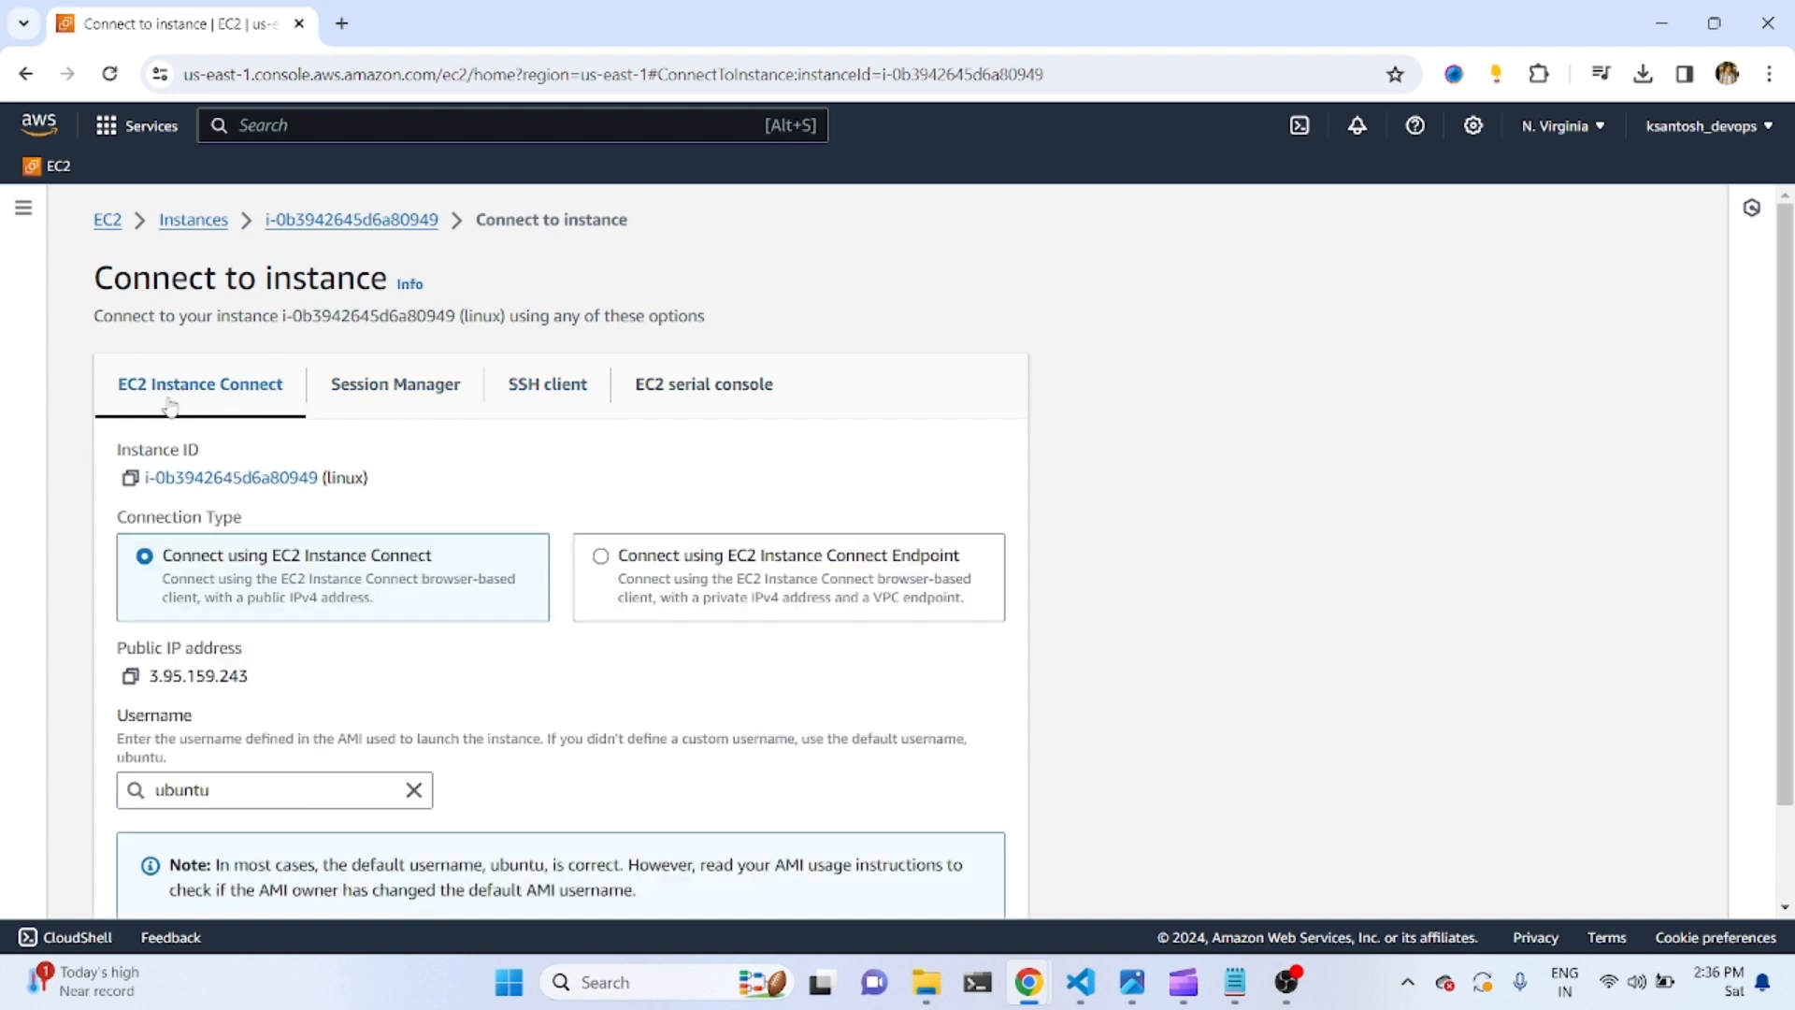
pyautogui.click(557, 394)
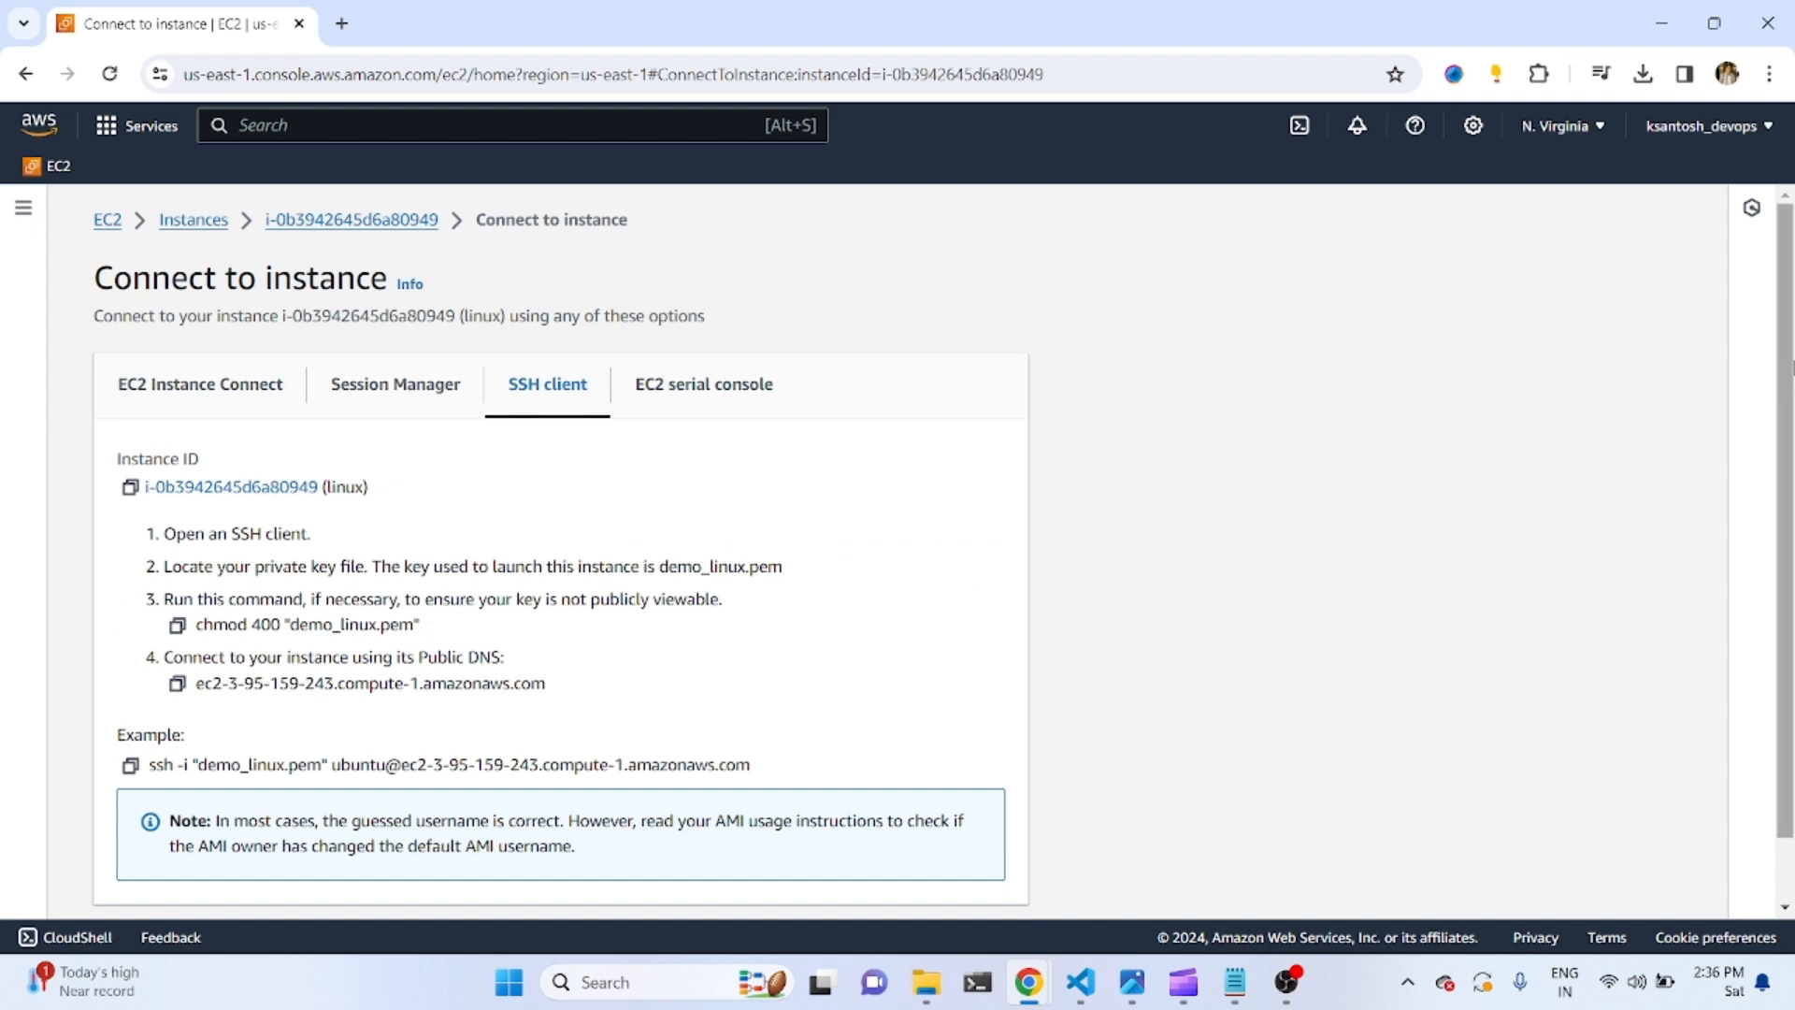
pyautogui.scroll(-1, 1786, 360)
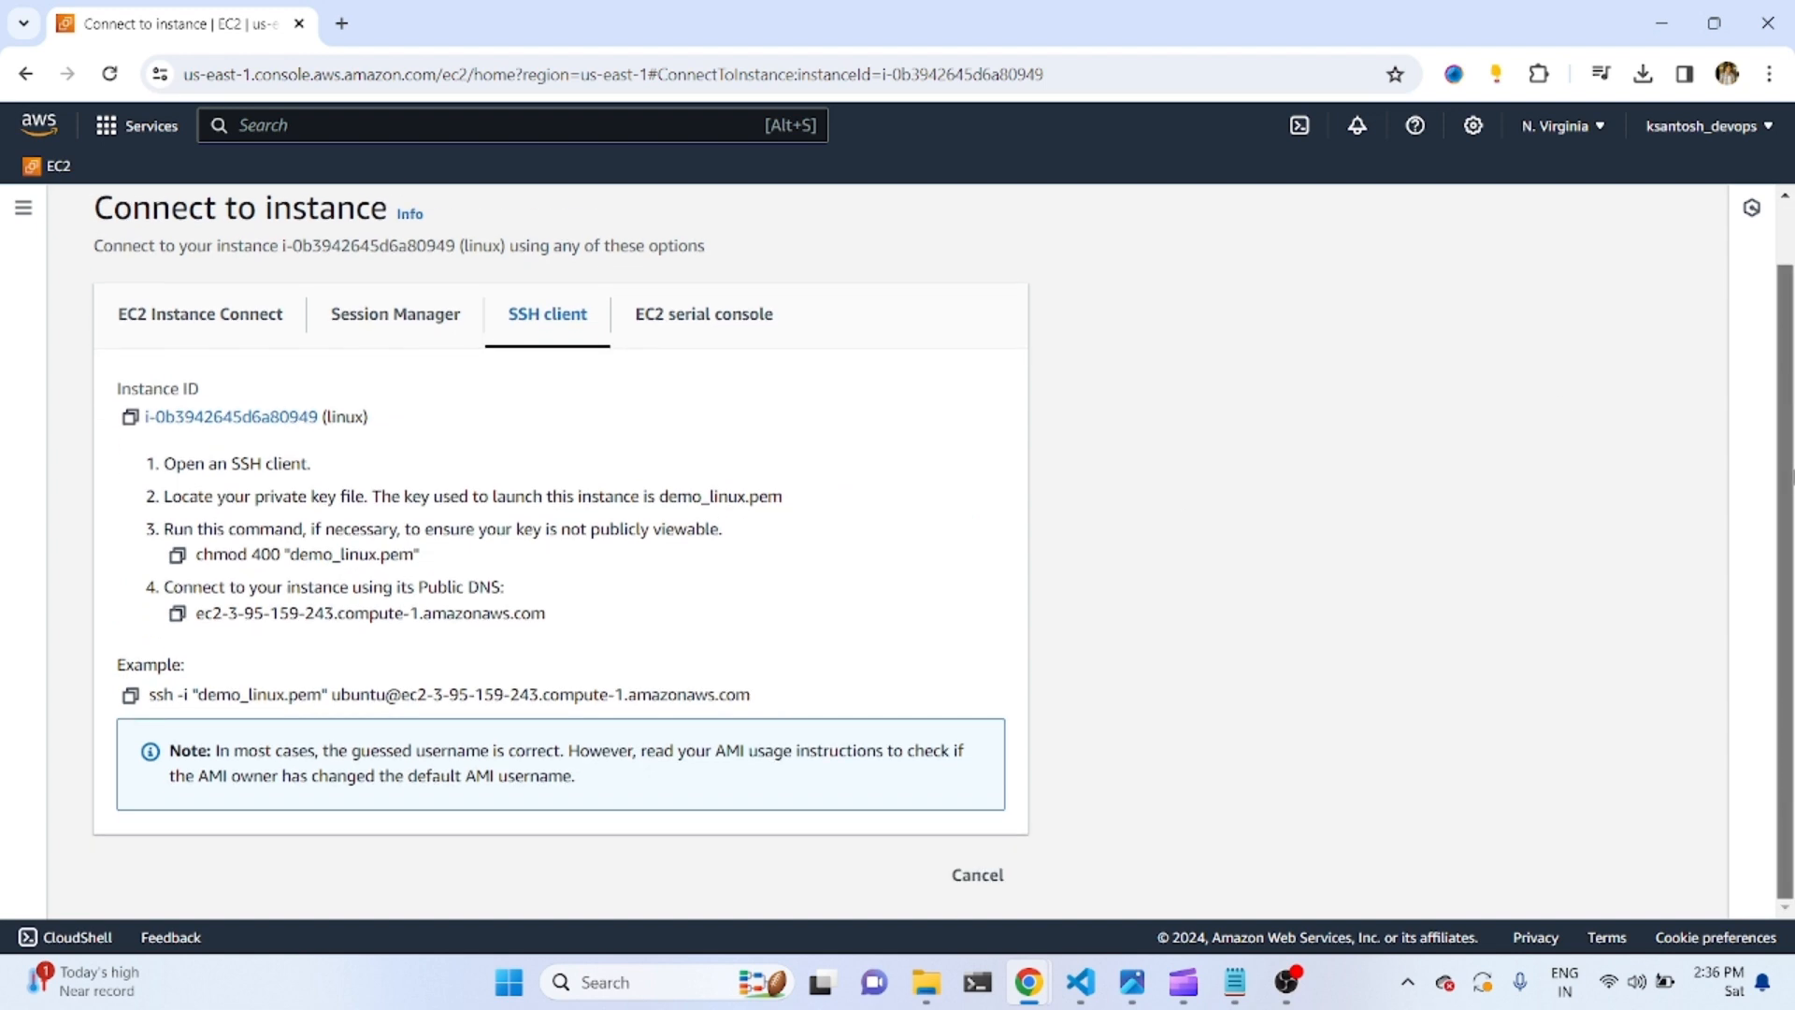
pyautogui.click(130, 697)
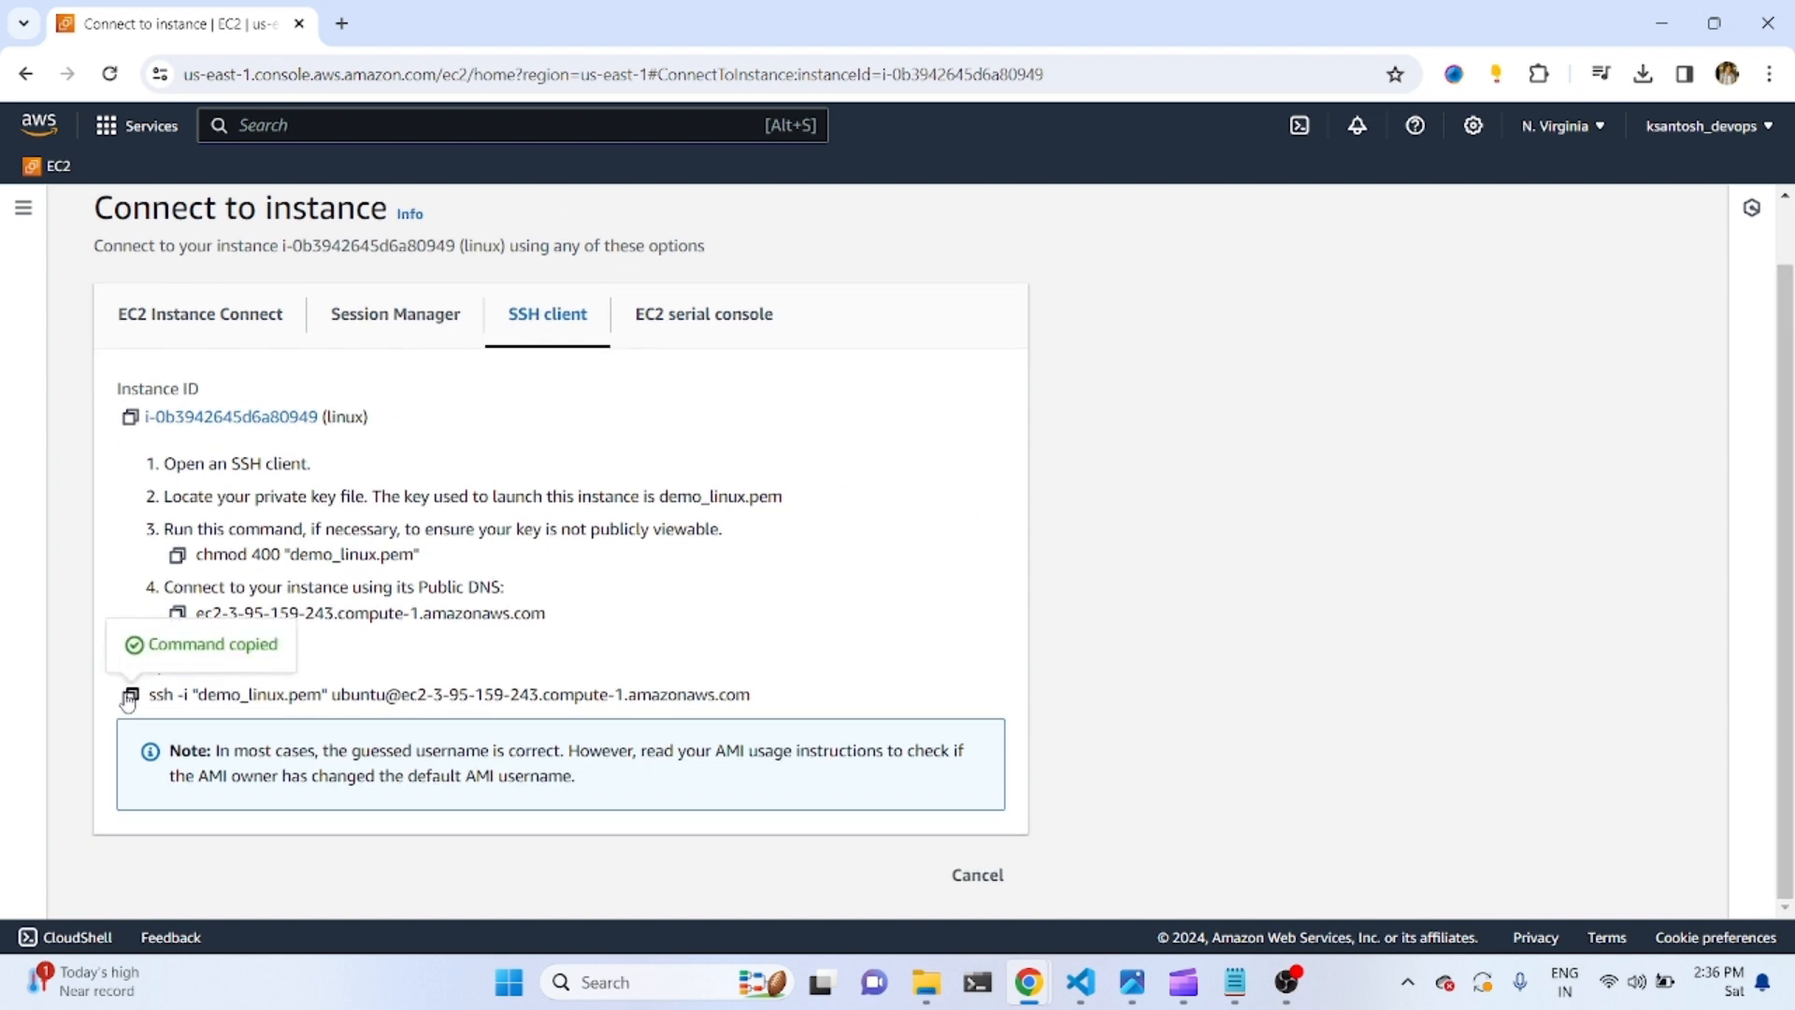
# Minimize the browser, search Windows for "power", and launch Windows PowerShell.
pyautogui.click(1652, 21)
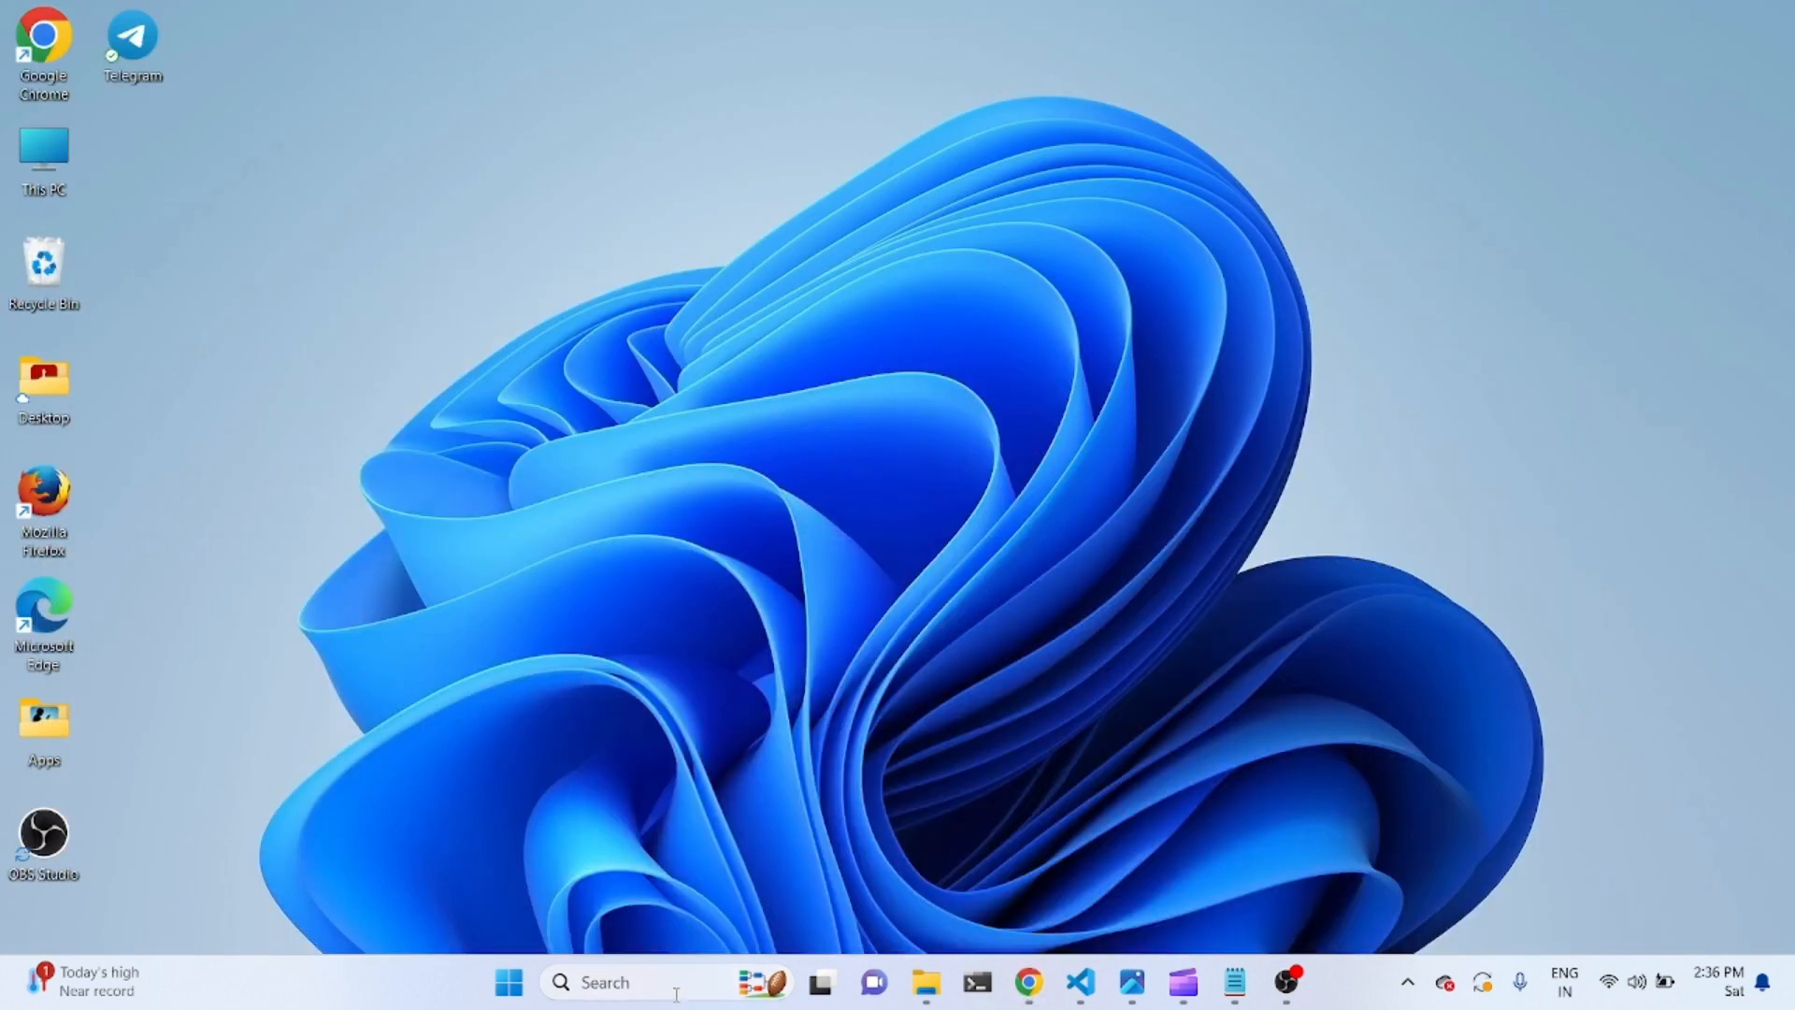
pyautogui.click(638, 996)
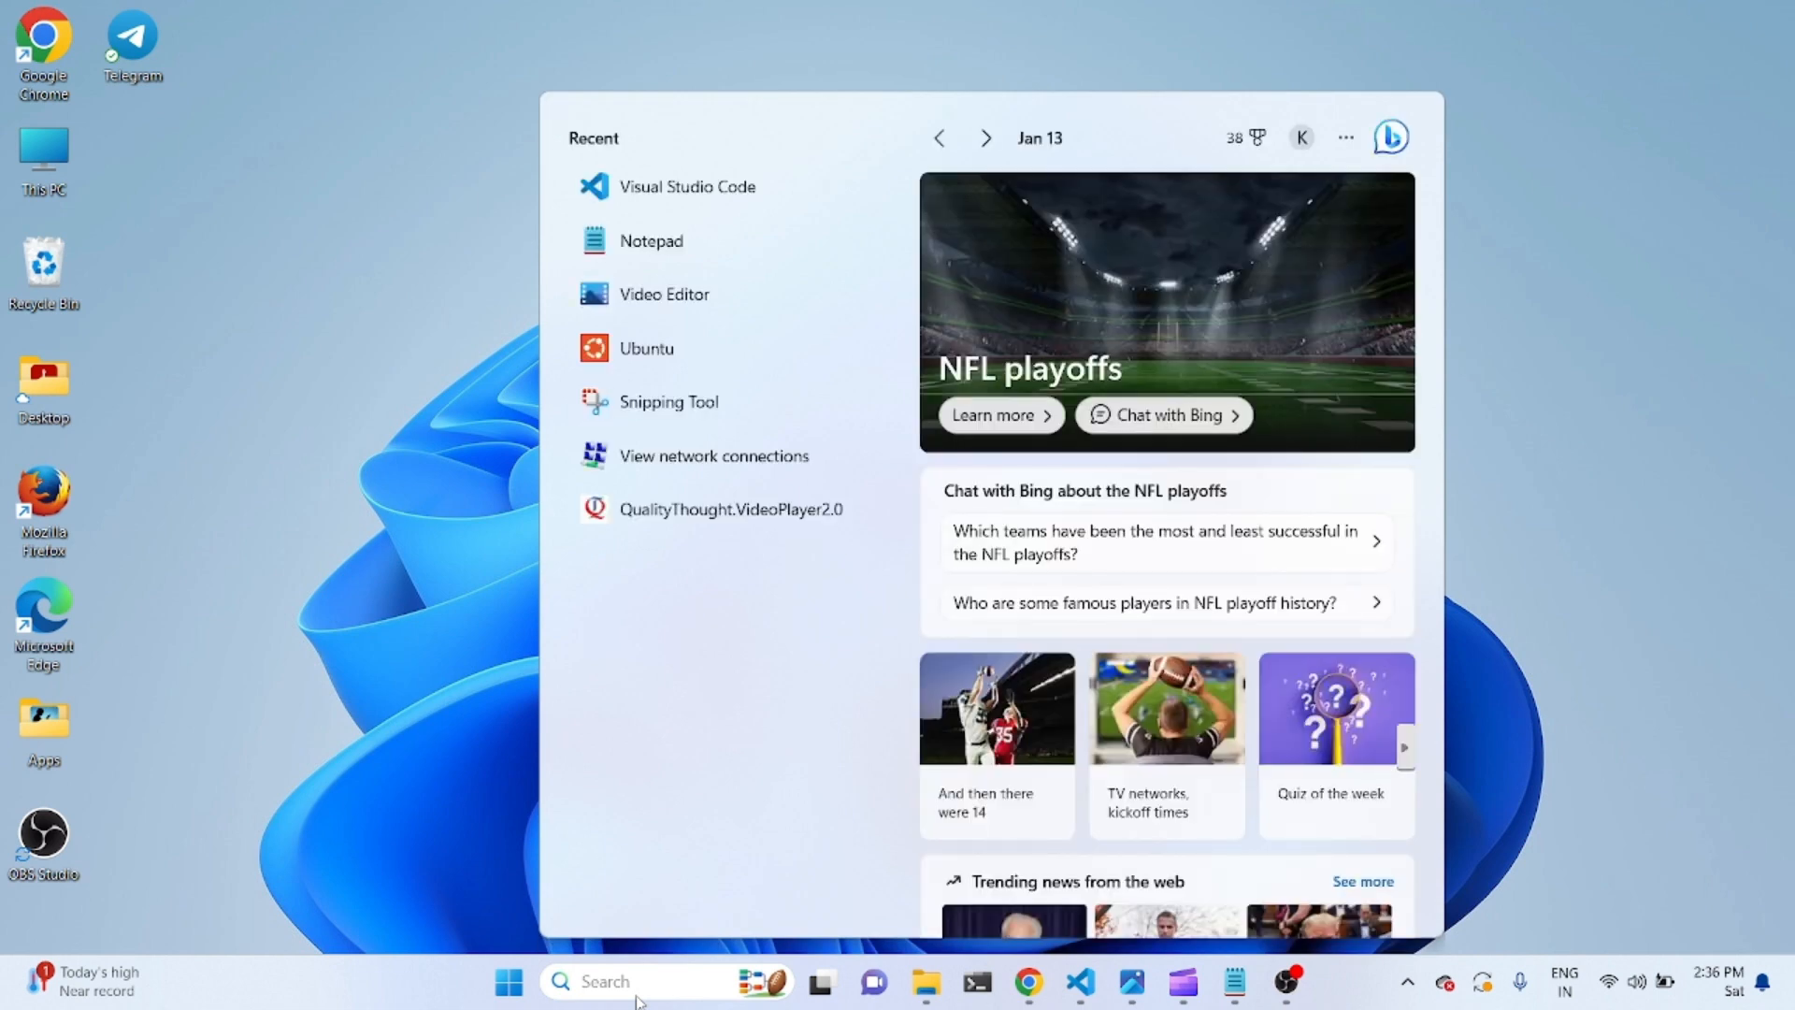
pyautogui.write('powe')
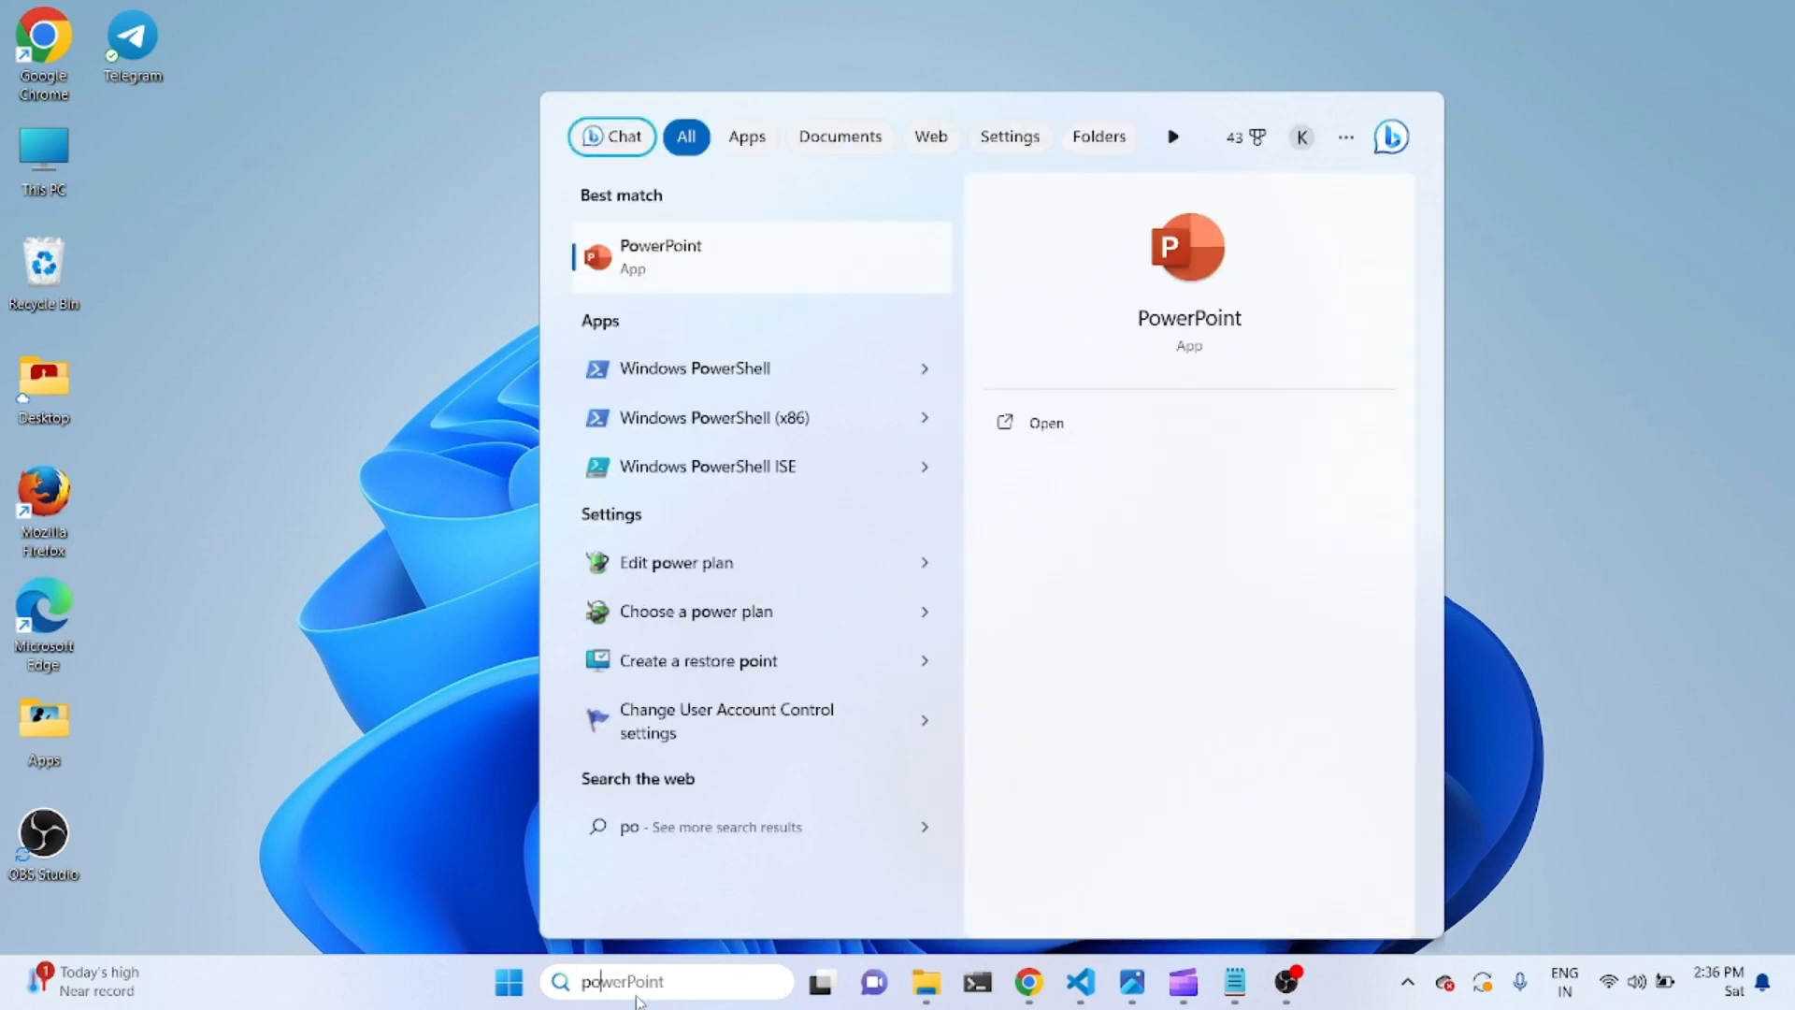
pyautogui.write('r')
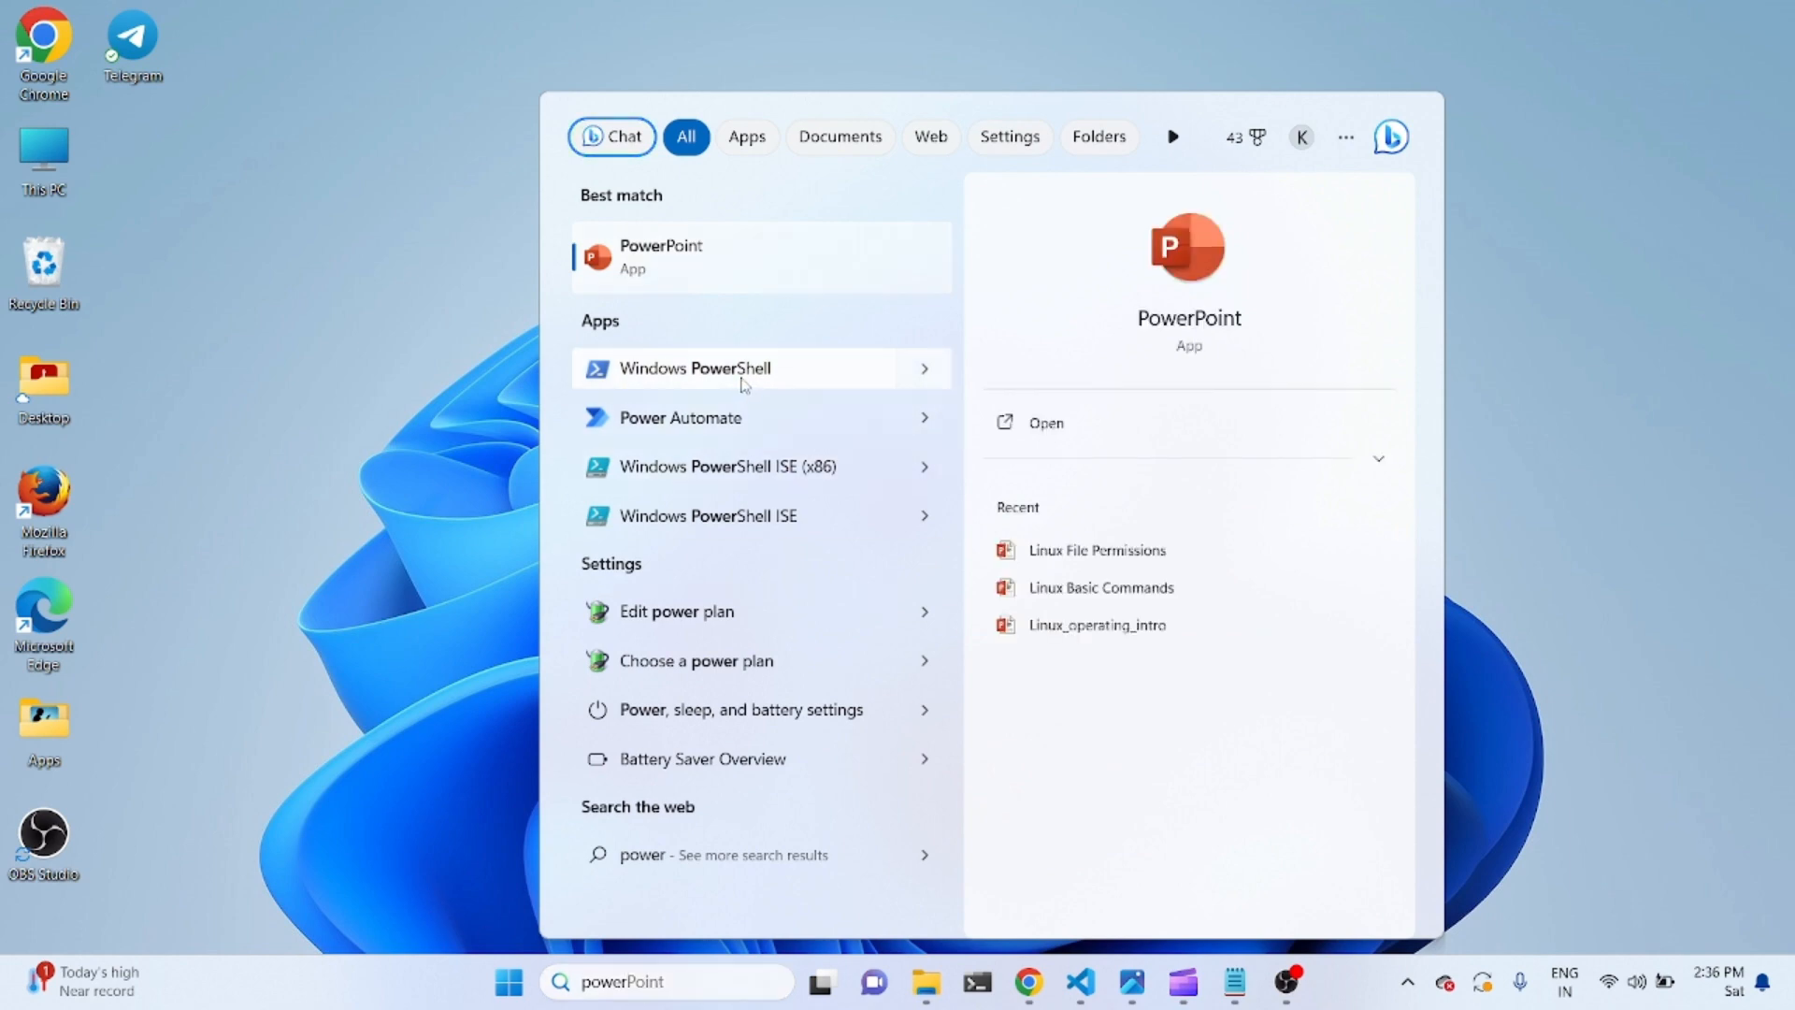
pyautogui.press('Escape')
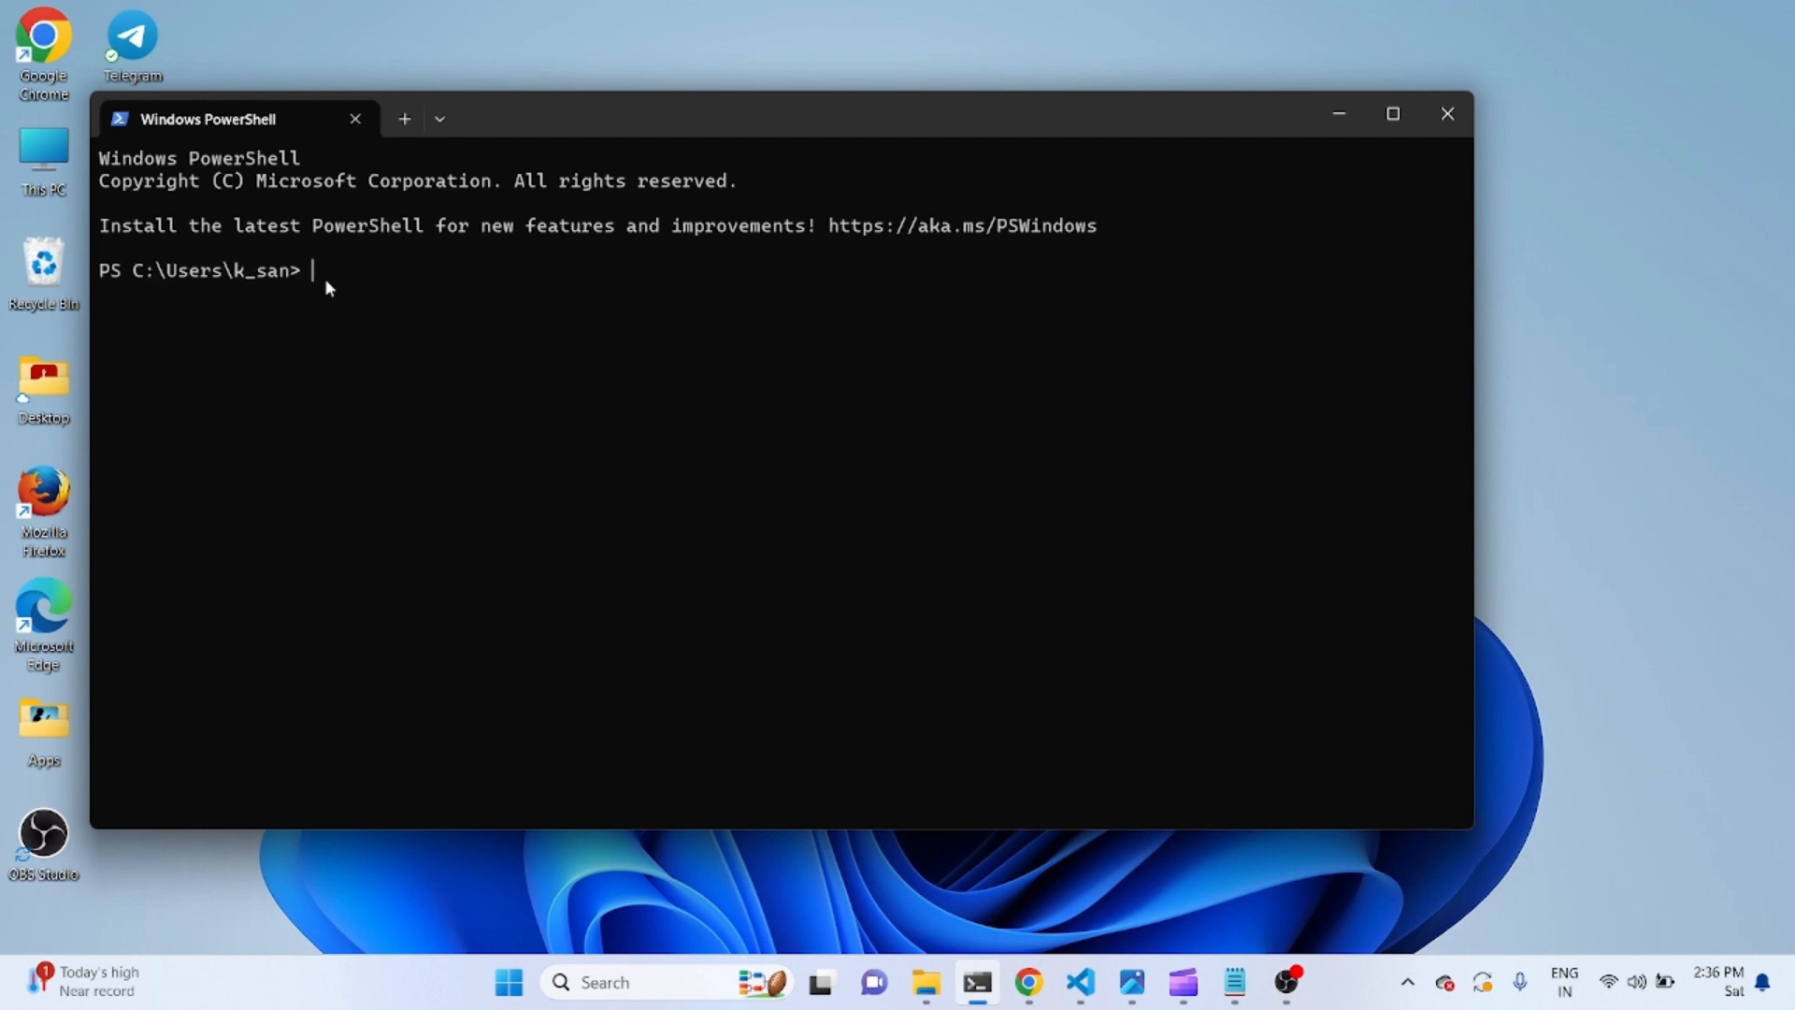
# Change the PowerShell working directory to .\Downloads\.
pyautogui.write('cd .\\Down')
pyautogui.press('Tab')
pyautogui.write('c')
pyautogui.press('Tab')
pyautogui.press('BackSpace')
pyautogui.press('BackSpace')
pyautogui.press('BackSpace')
pyautogui.press('BackSpace')
pyautogui.press('BackSpace')
pyautogui.press('BackSpace')
pyautogui.press('BackSpace')
pyautogui.press('BackSpace')
pyautogui.press('BackSpace')
pyautogui.press('BackSpace')
pyautogui.press('BackSpace')
pyautogui.press('BackSpace')
pyautogui.press('BackSpace')
pyautogui.press('BackSpace')
pyautogui.press('BackSpace')
pyautogui.press('BackSpace')
pyautogui.press('Return')
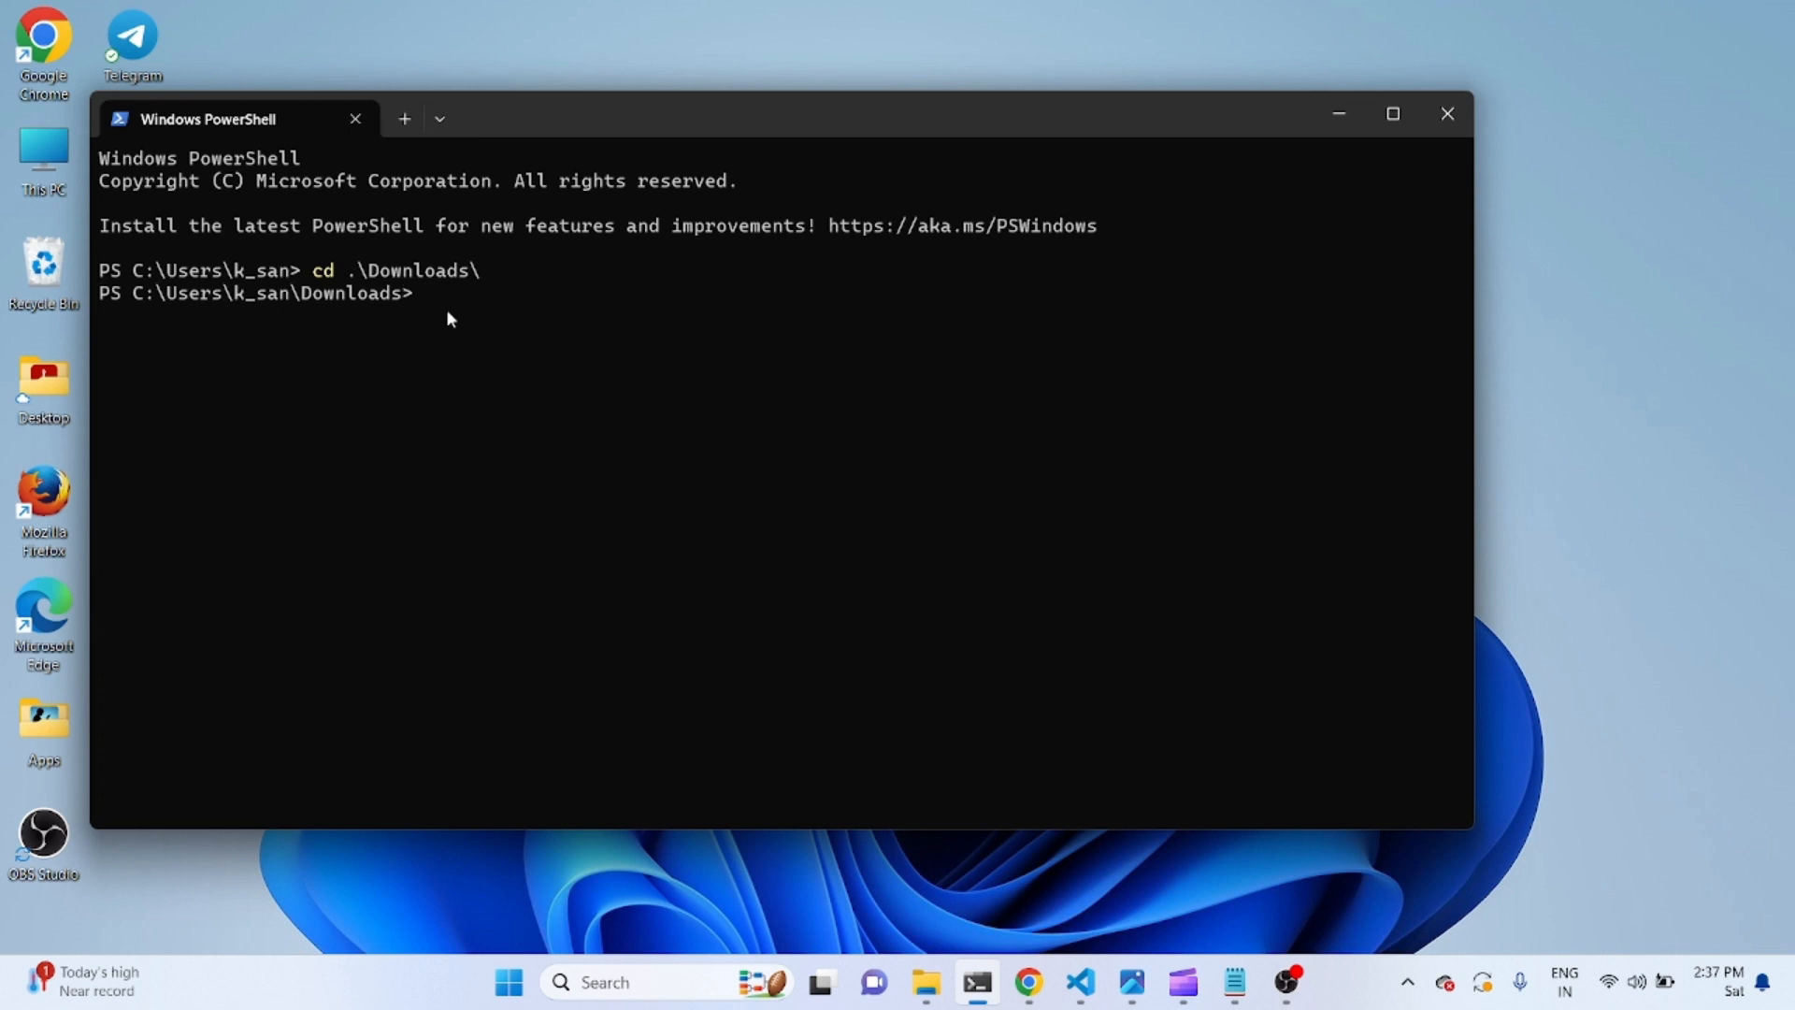
# Connect as ubuntu to ec2-3-95-159-243.compute-1.amazonaws.com over ssh with demo_linux.pem, accept the host key with yes, and maximize the terminal.
pyautogui.hotkey('ctrl', 'v')
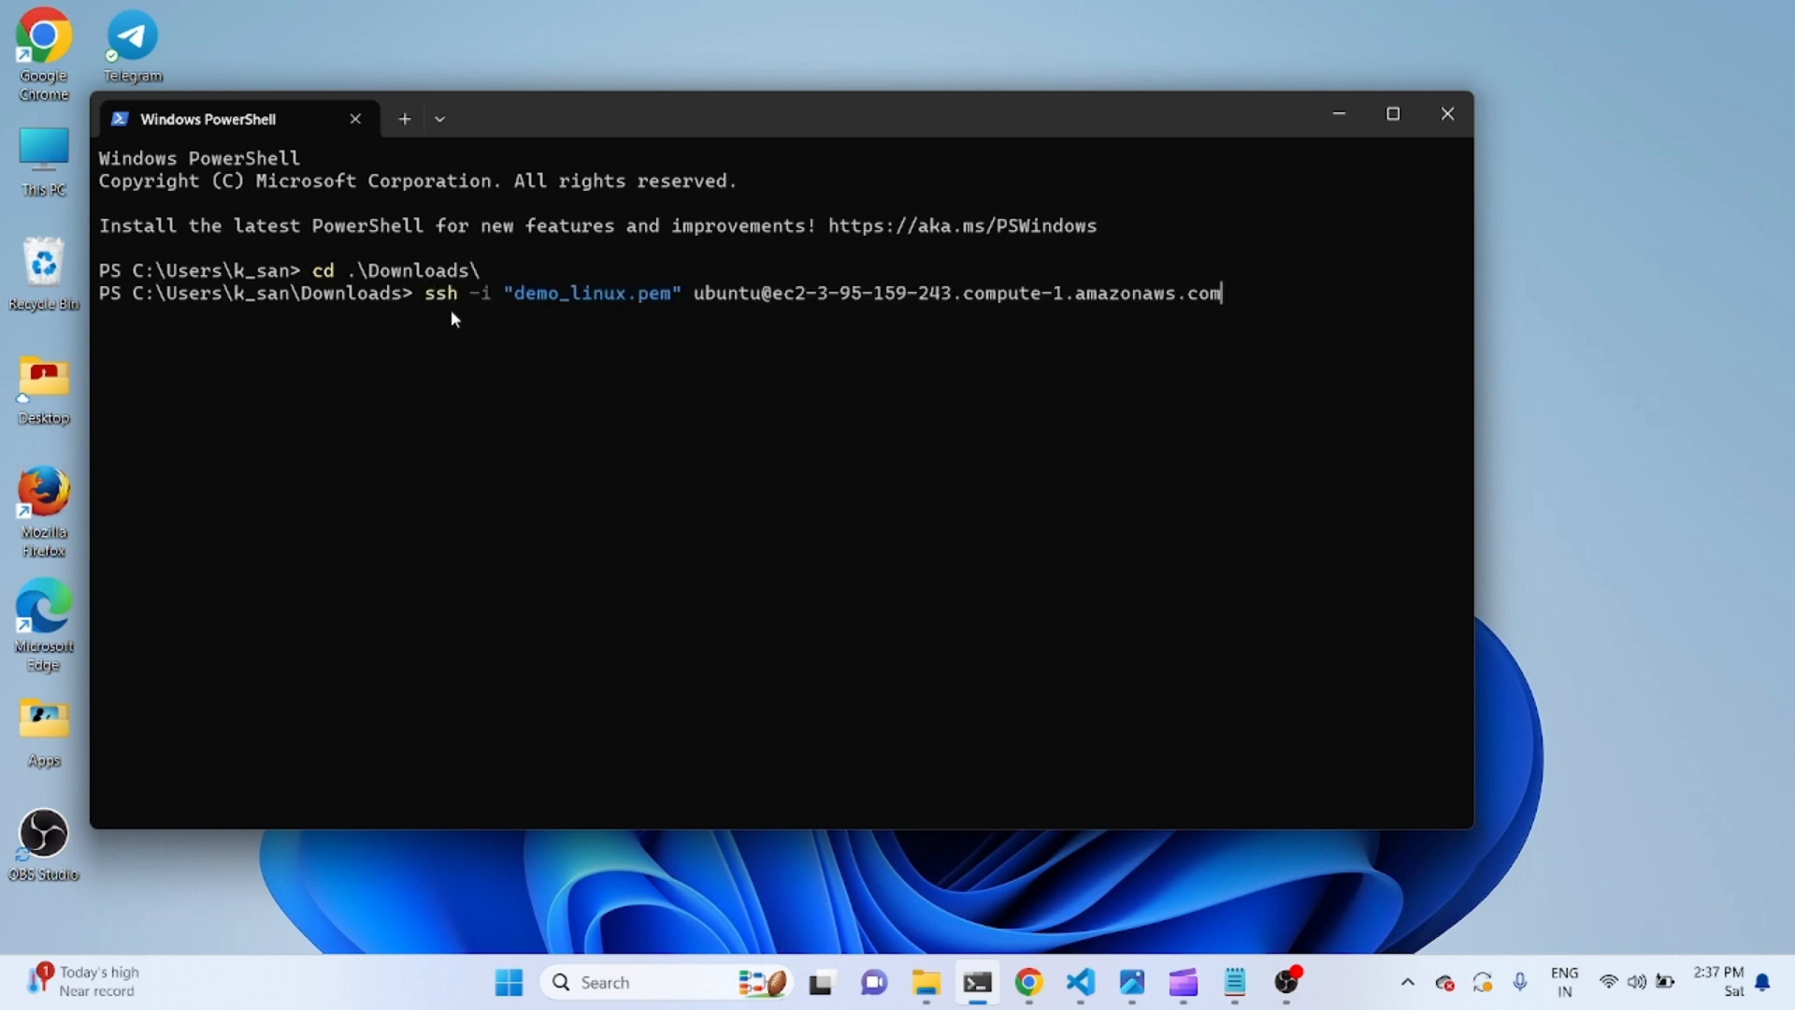
pyautogui.press('Return')
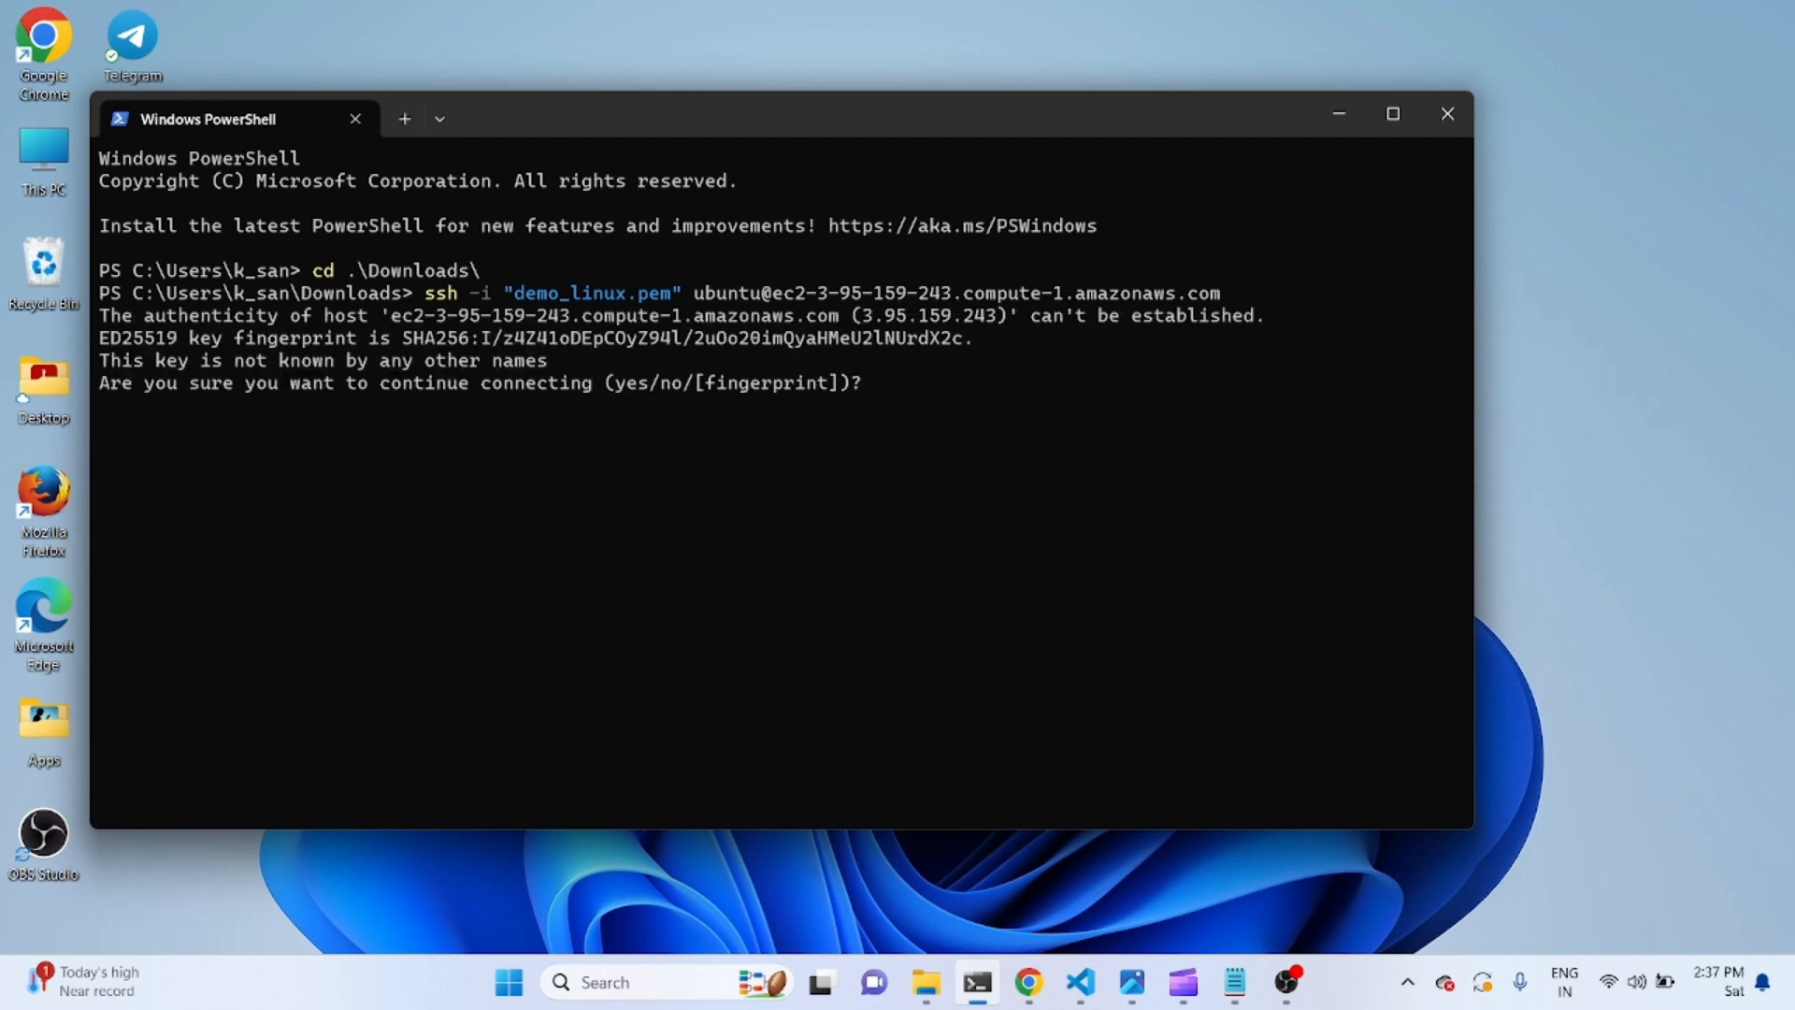
pyautogui.write('yes')
pyautogui.press('Return')
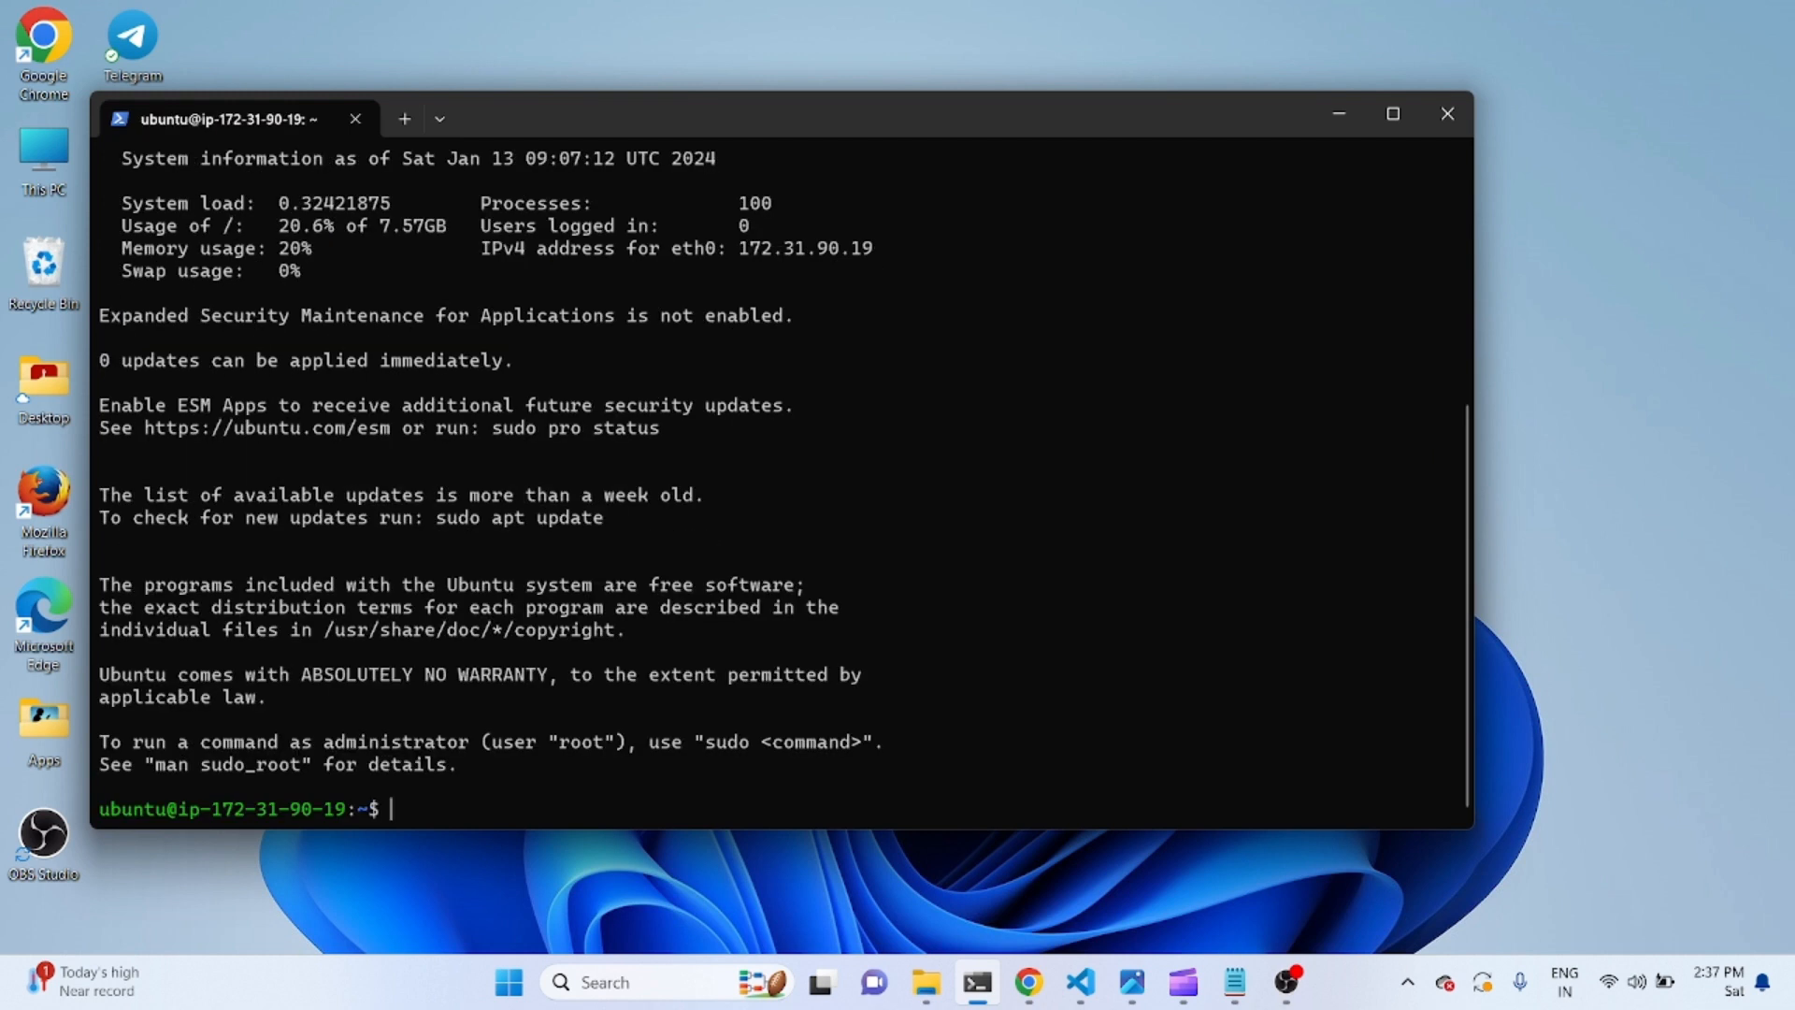
pyautogui.click(1401, 113)
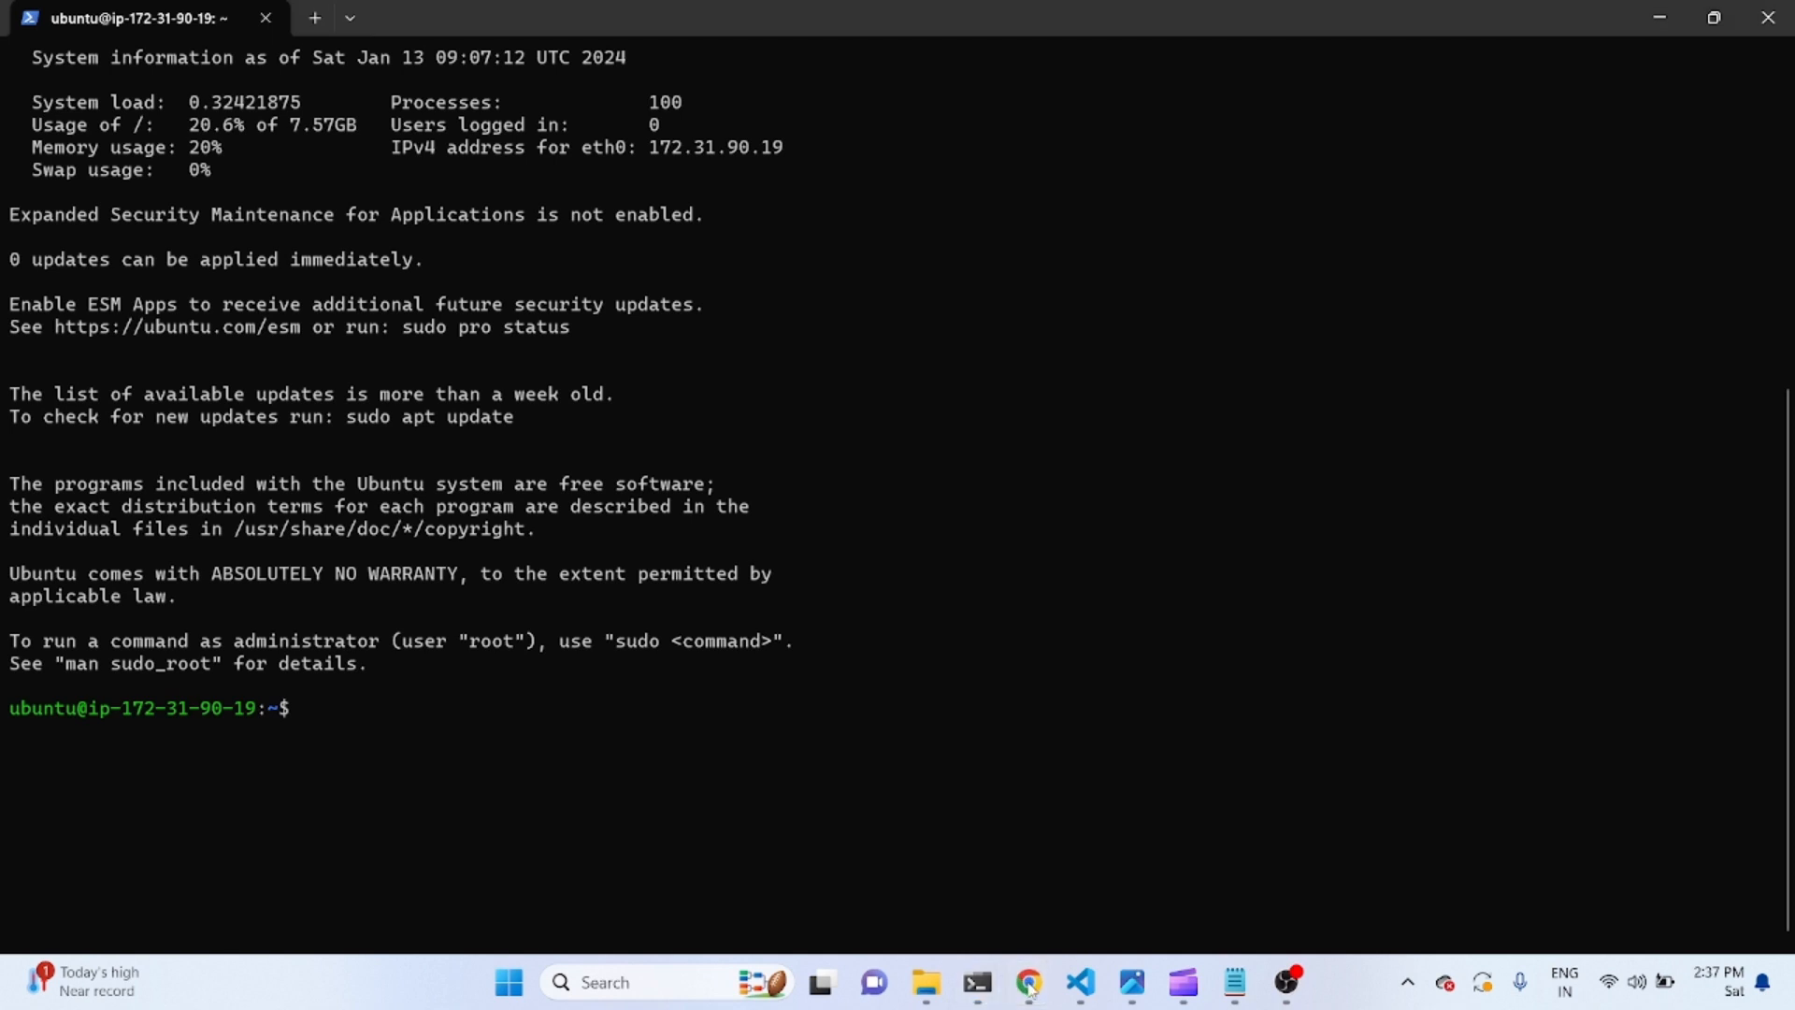
# Switch back to the AWS console in Chrome and examine the private IPv4 address in the linux instance's details.
pyautogui.click(1029, 982)
pyautogui.click(968, 914)
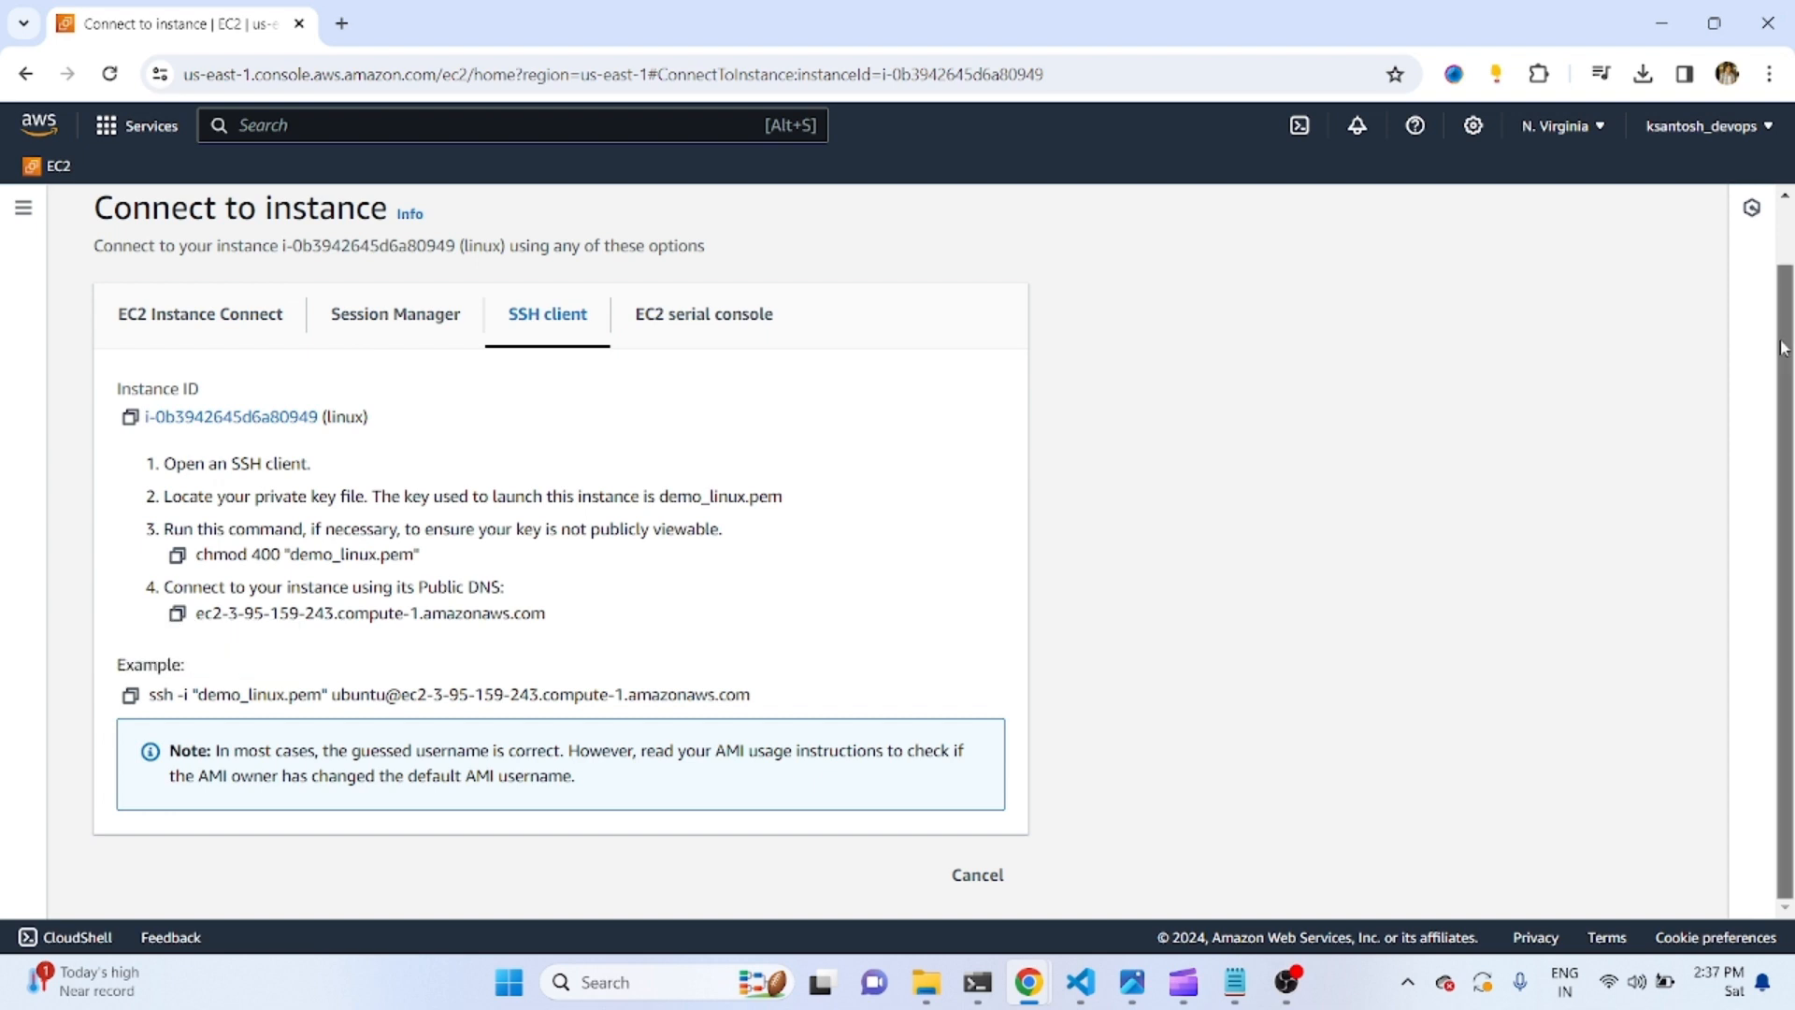
pyautogui.scroll(1, 1785, 346)
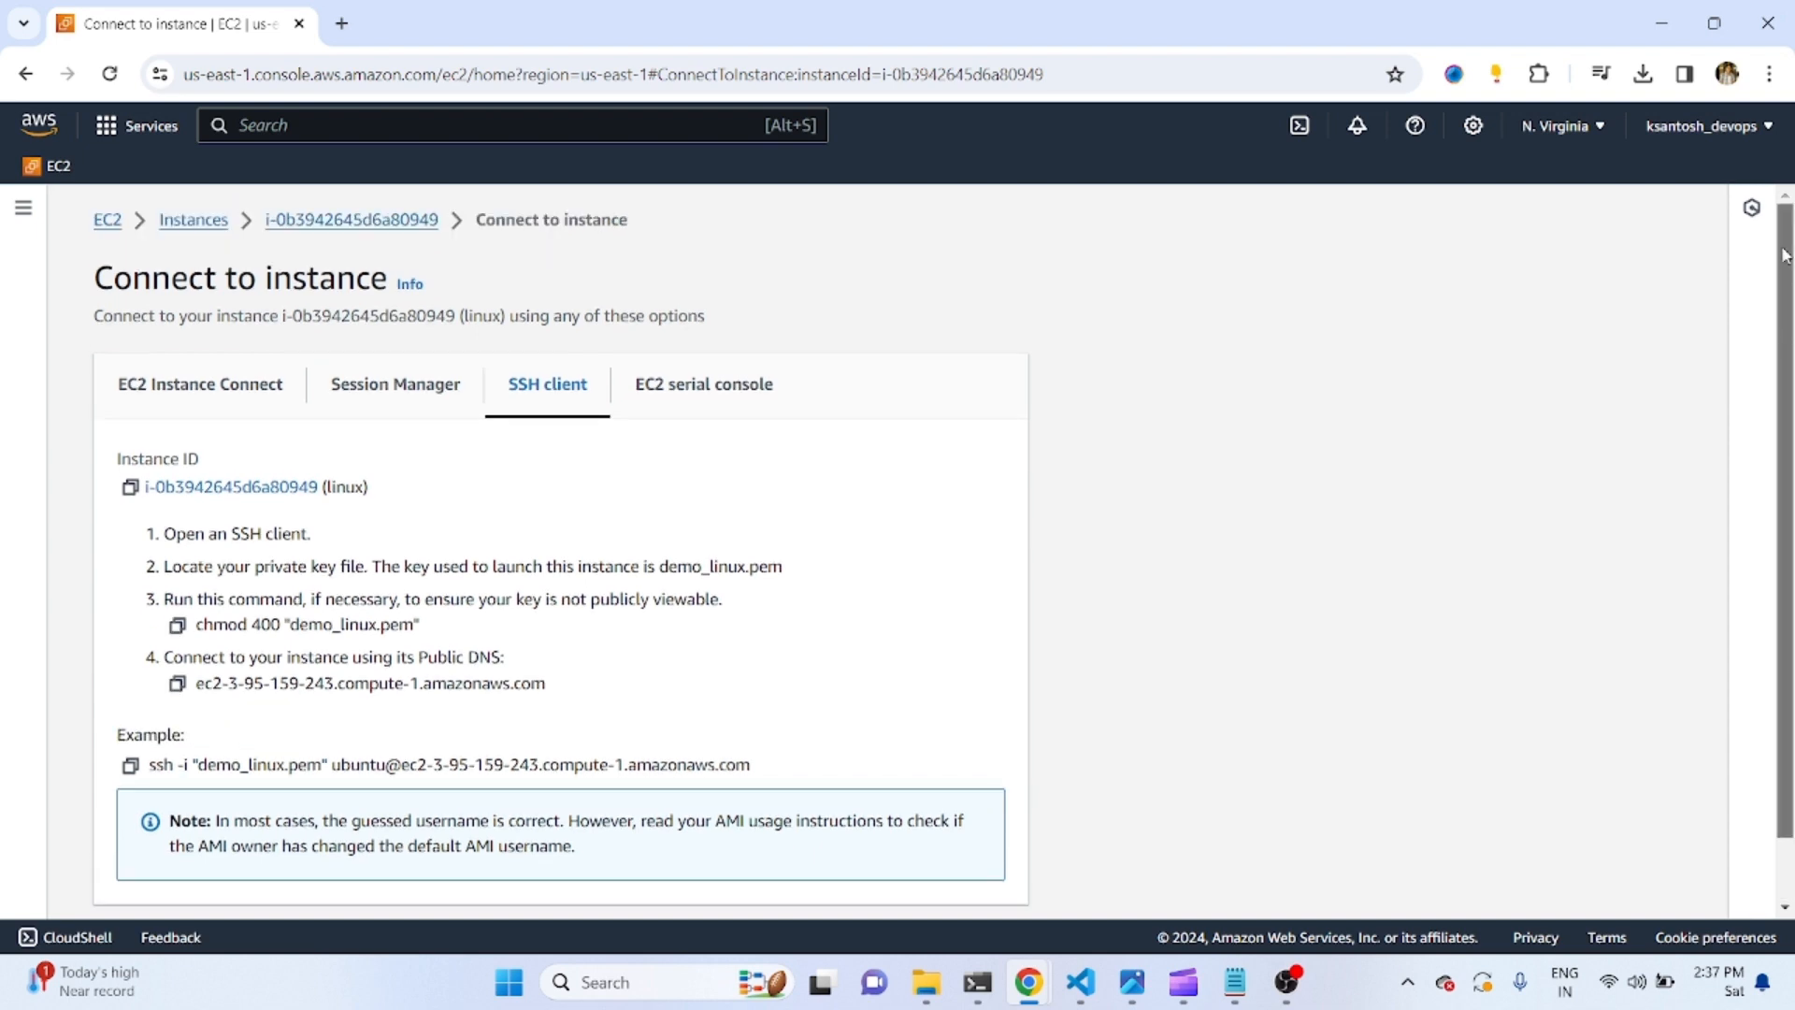
pyautogui.click(194, 221)
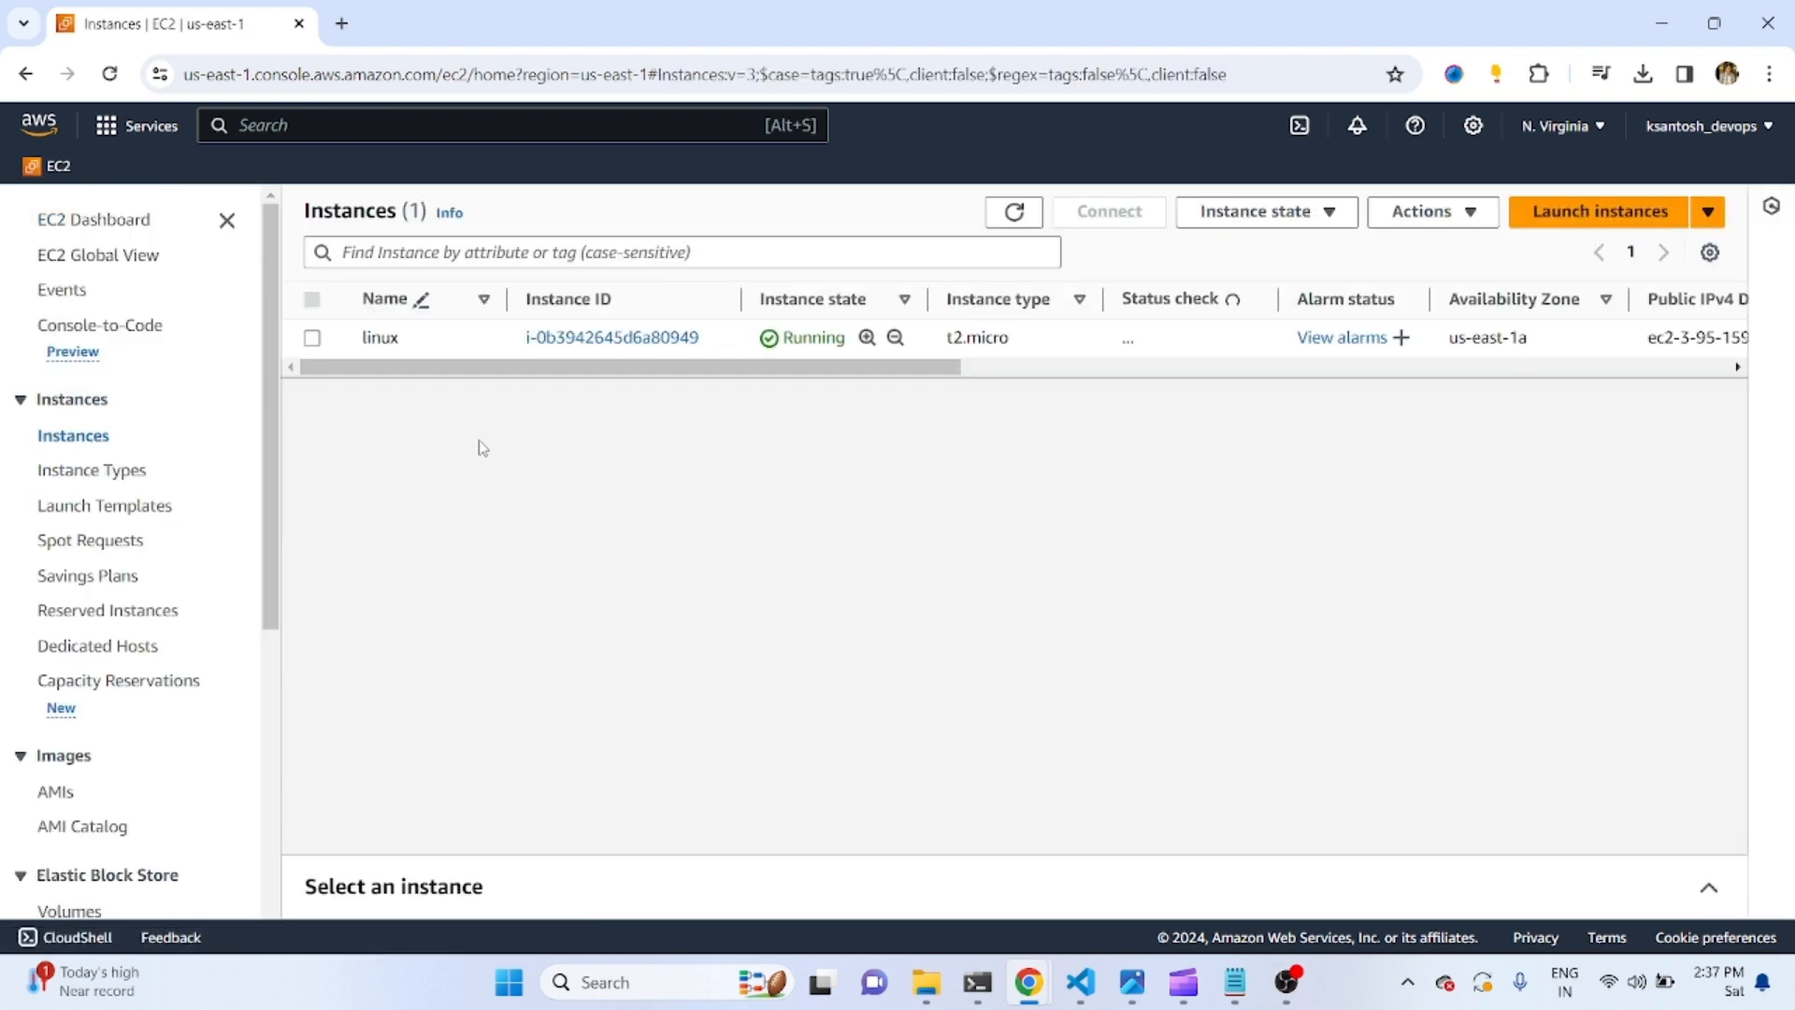
pyautogui.click(313, 339)
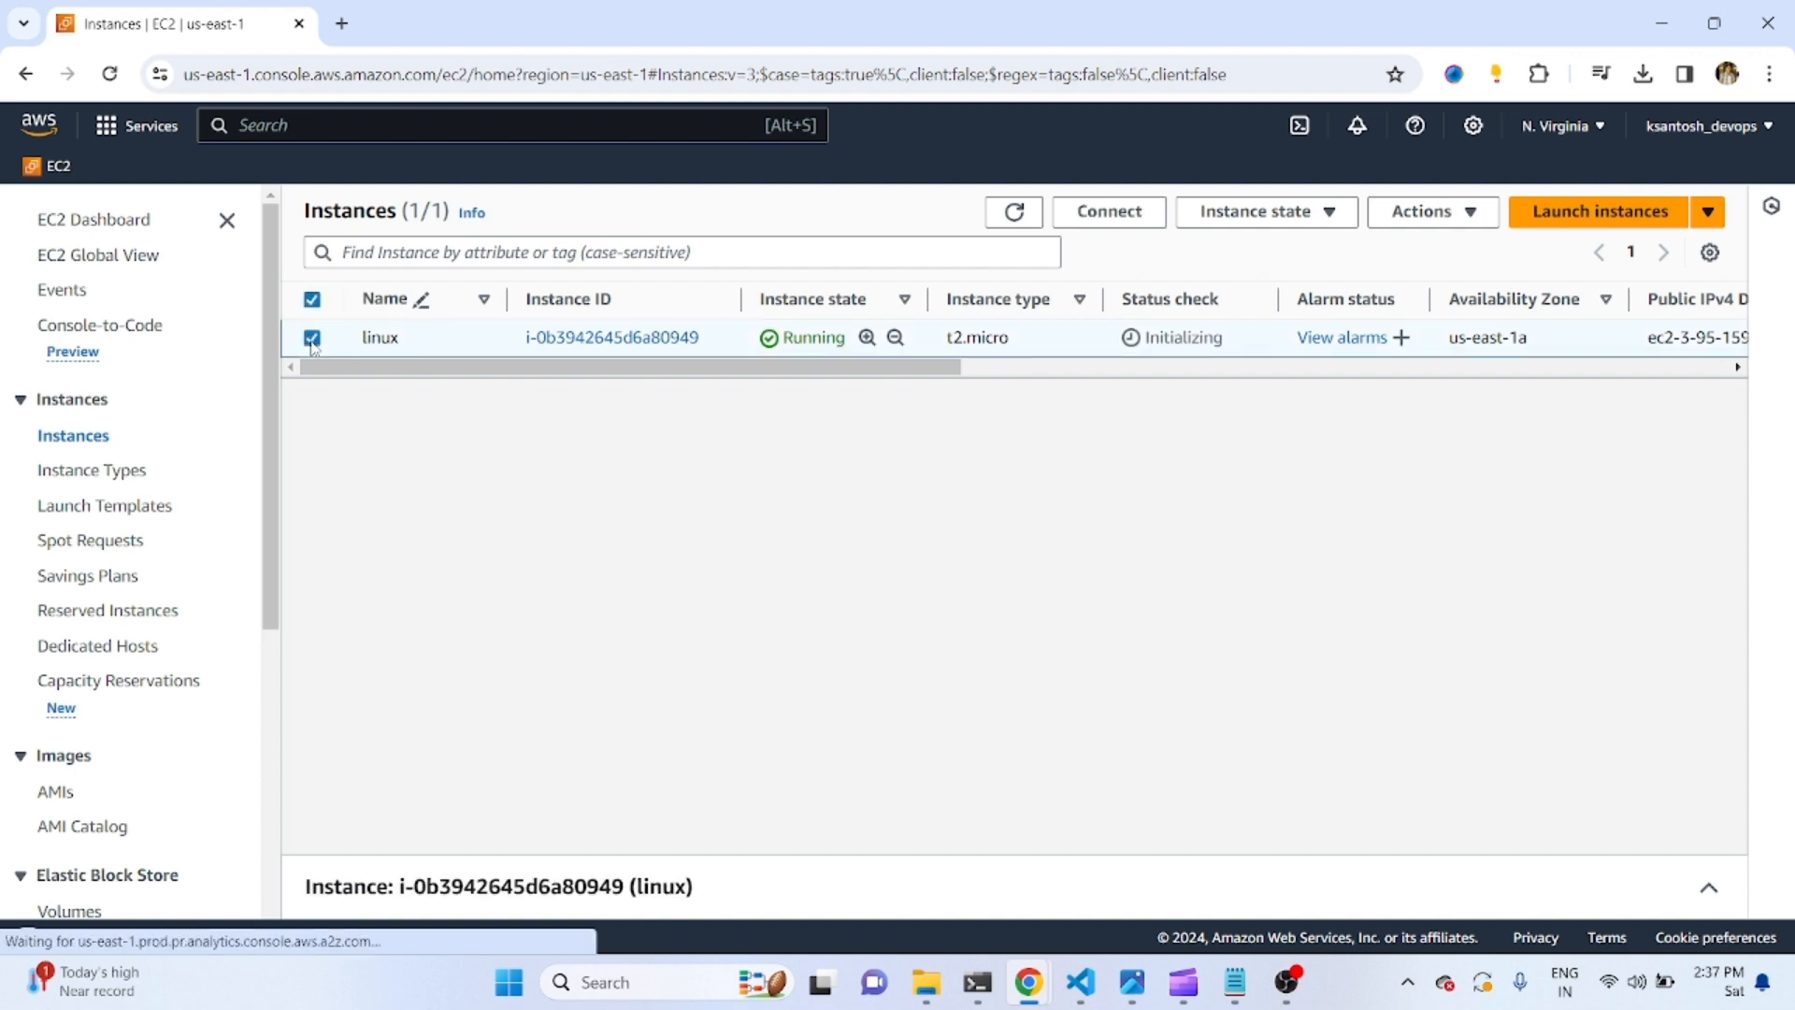
pyautogui.click(385, 339)
pyautogui.click(609, 511)
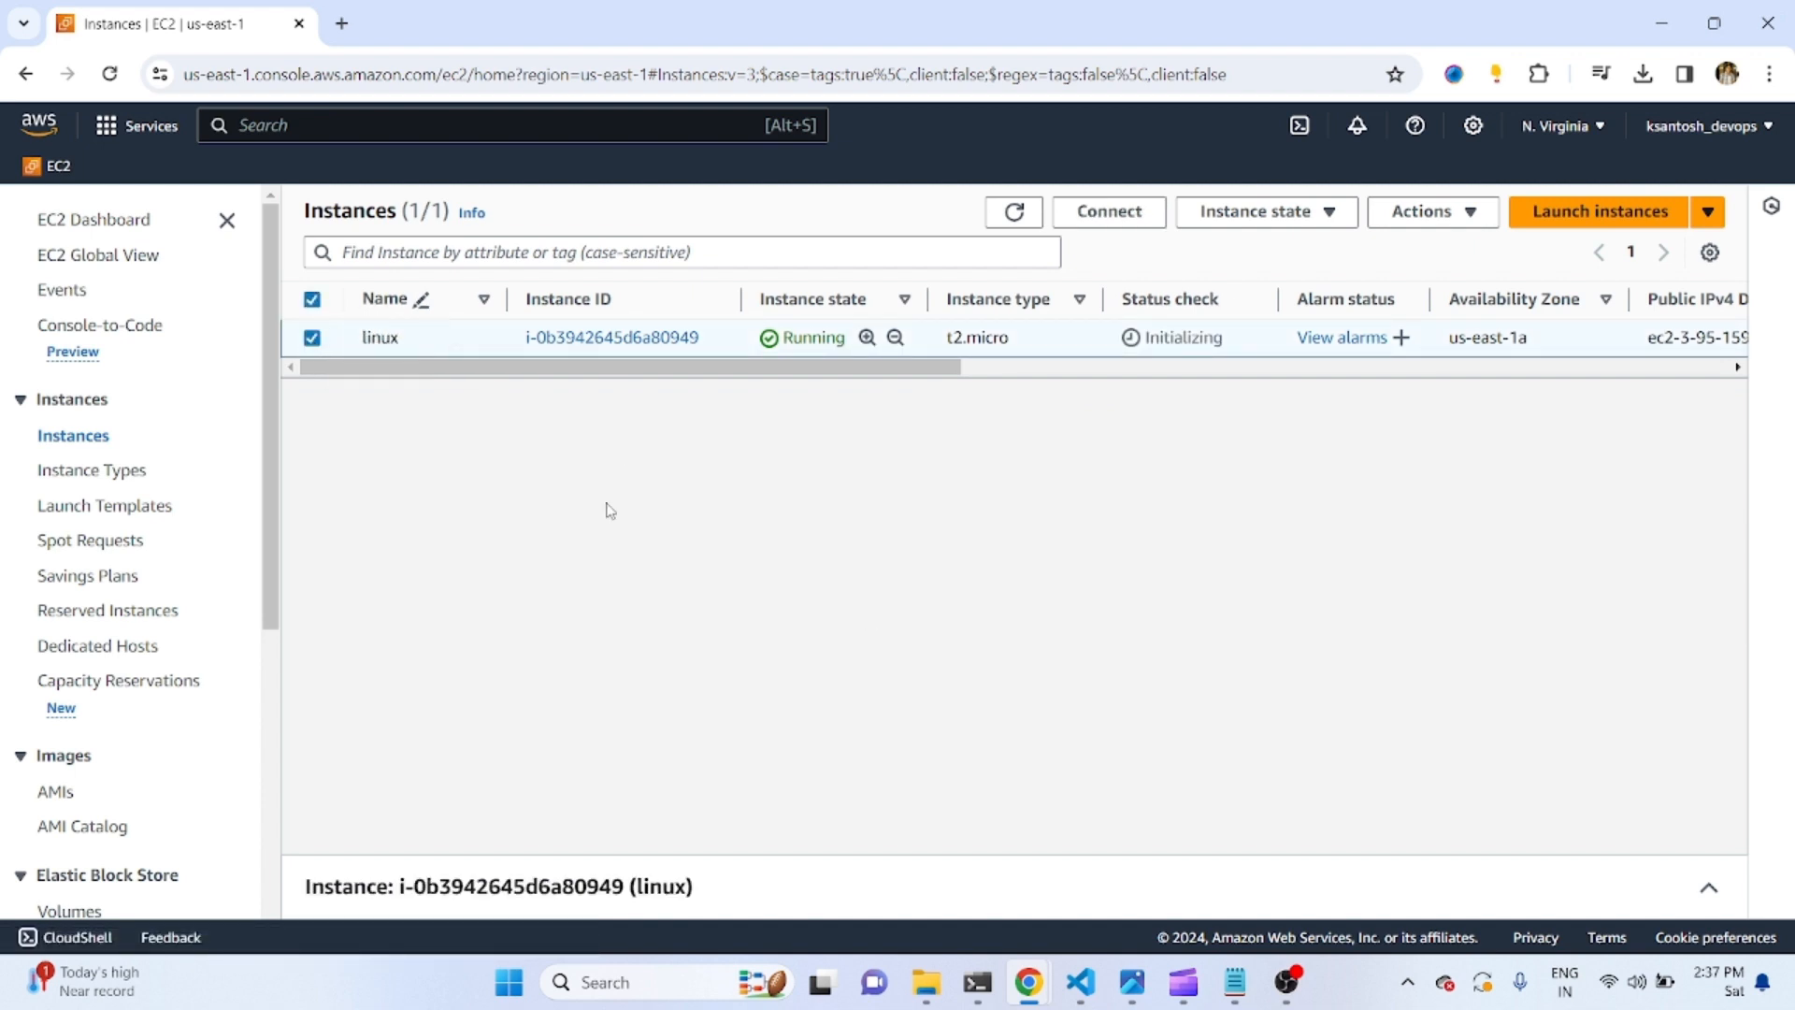
pyautogui.click(606, 338)
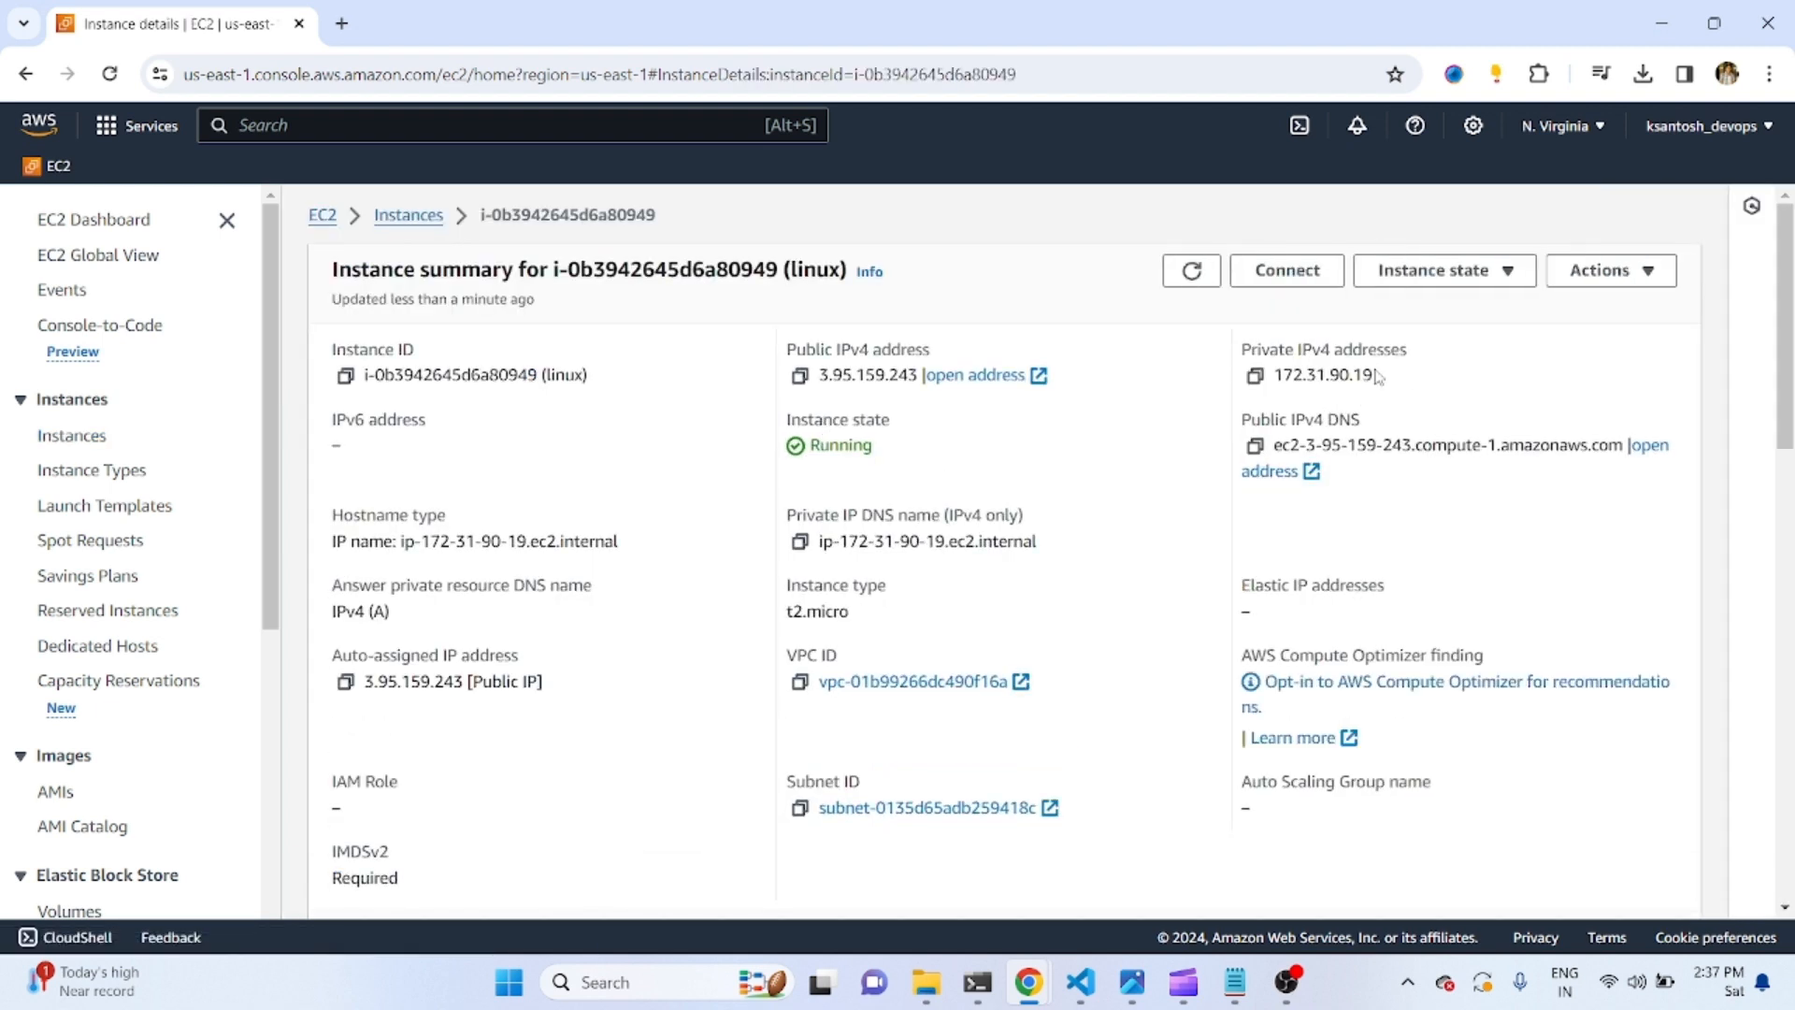
pyautogui.moveTo(1382, 374); pyautogui.dragTo(1271, 375)
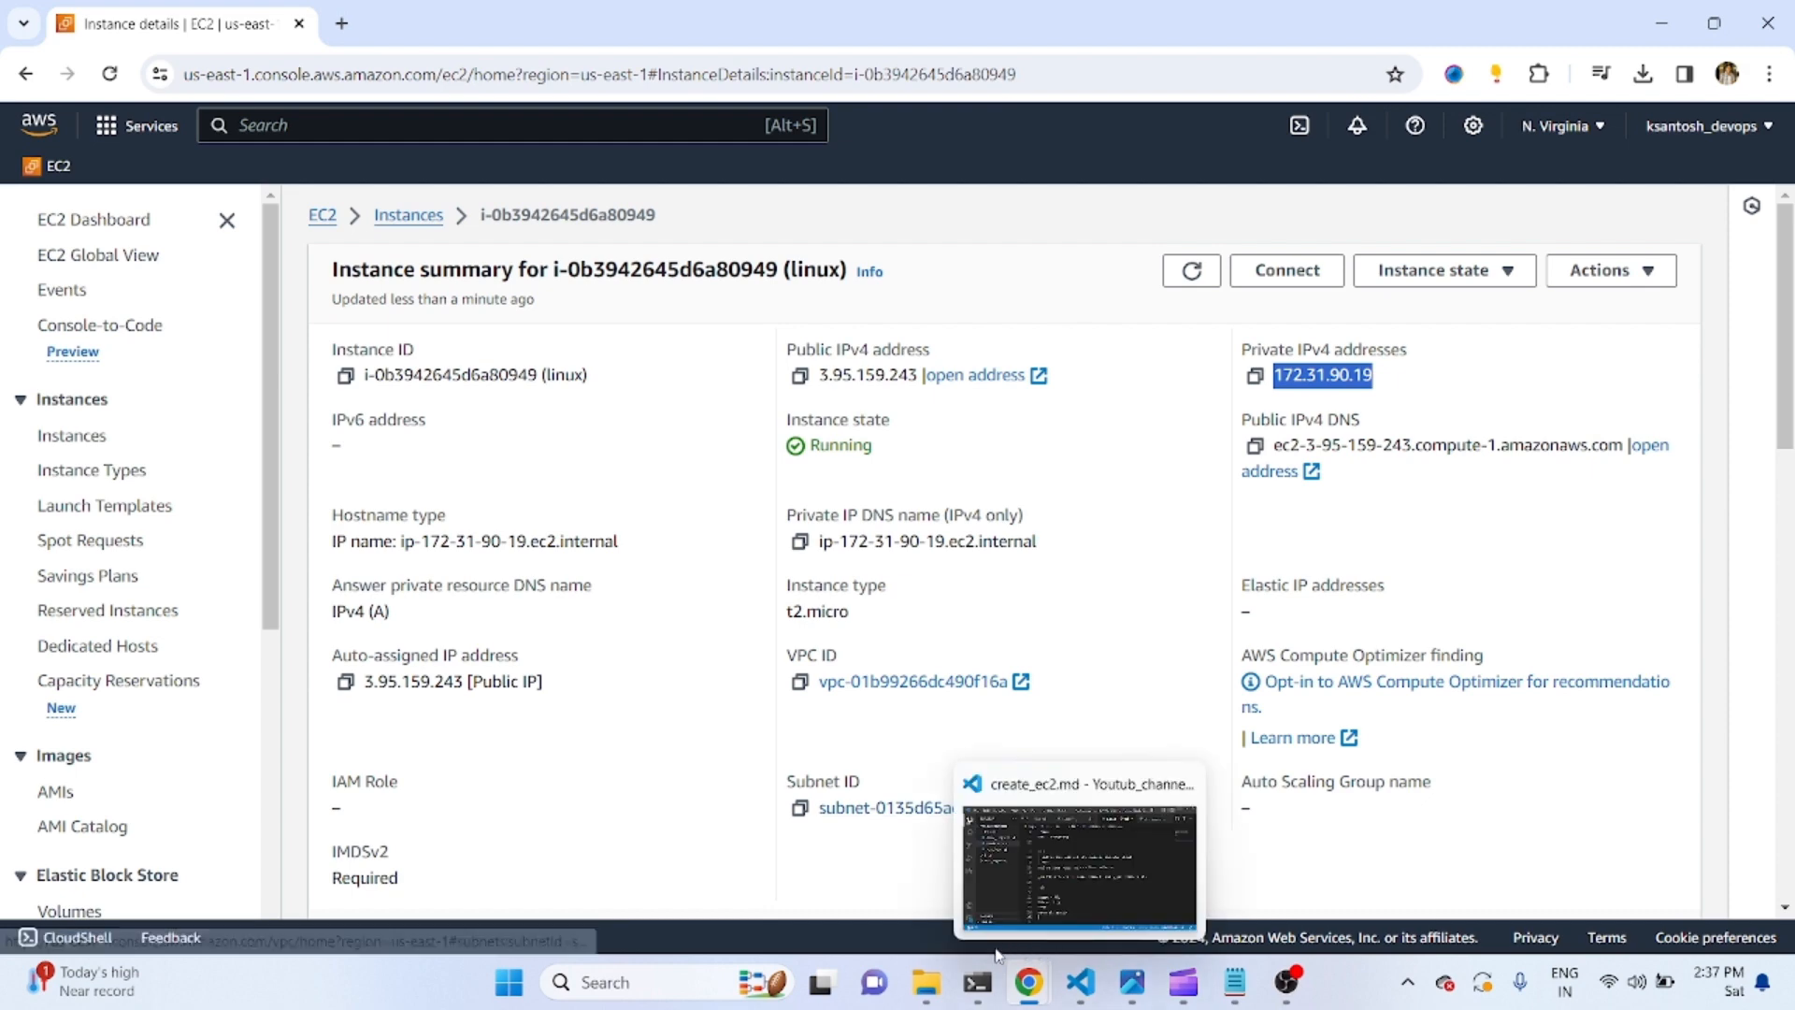
# Return to the terminal, end the ssh session with exit, and close the PowerShell window.
pyautogui.click(978, 981)
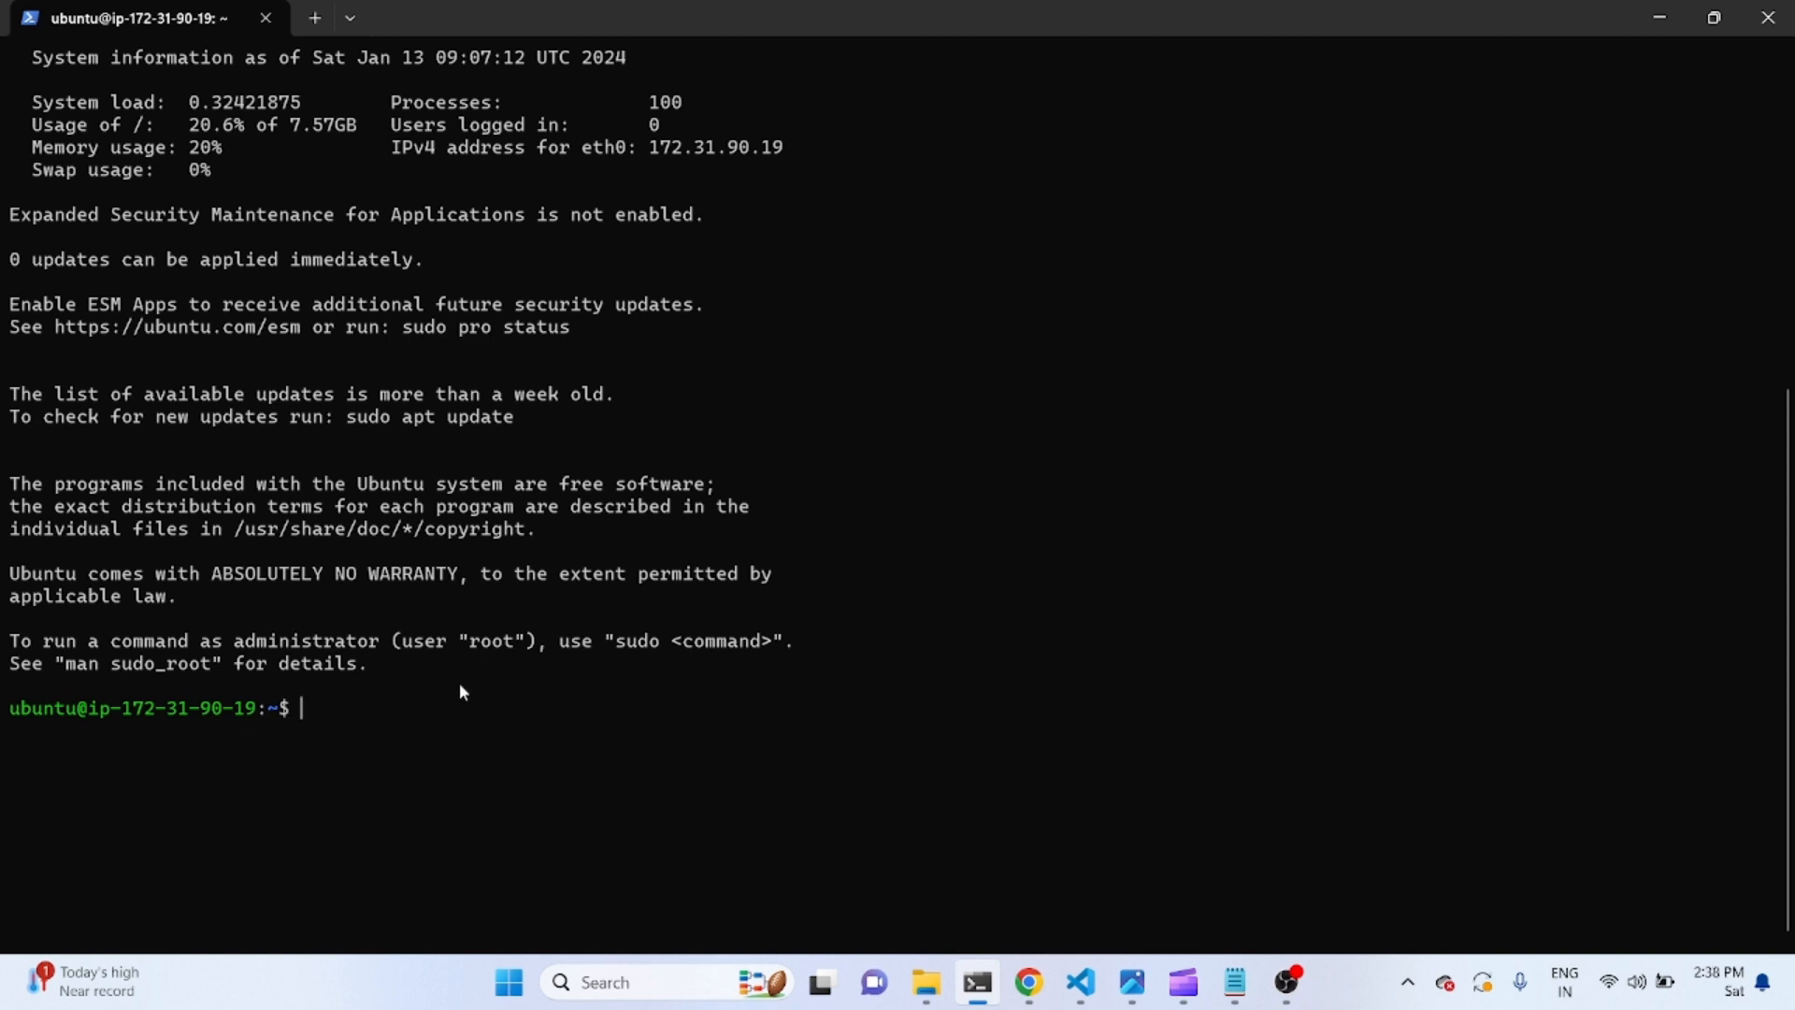
pyautogui.write('exit')
pyautogui.press('Return')
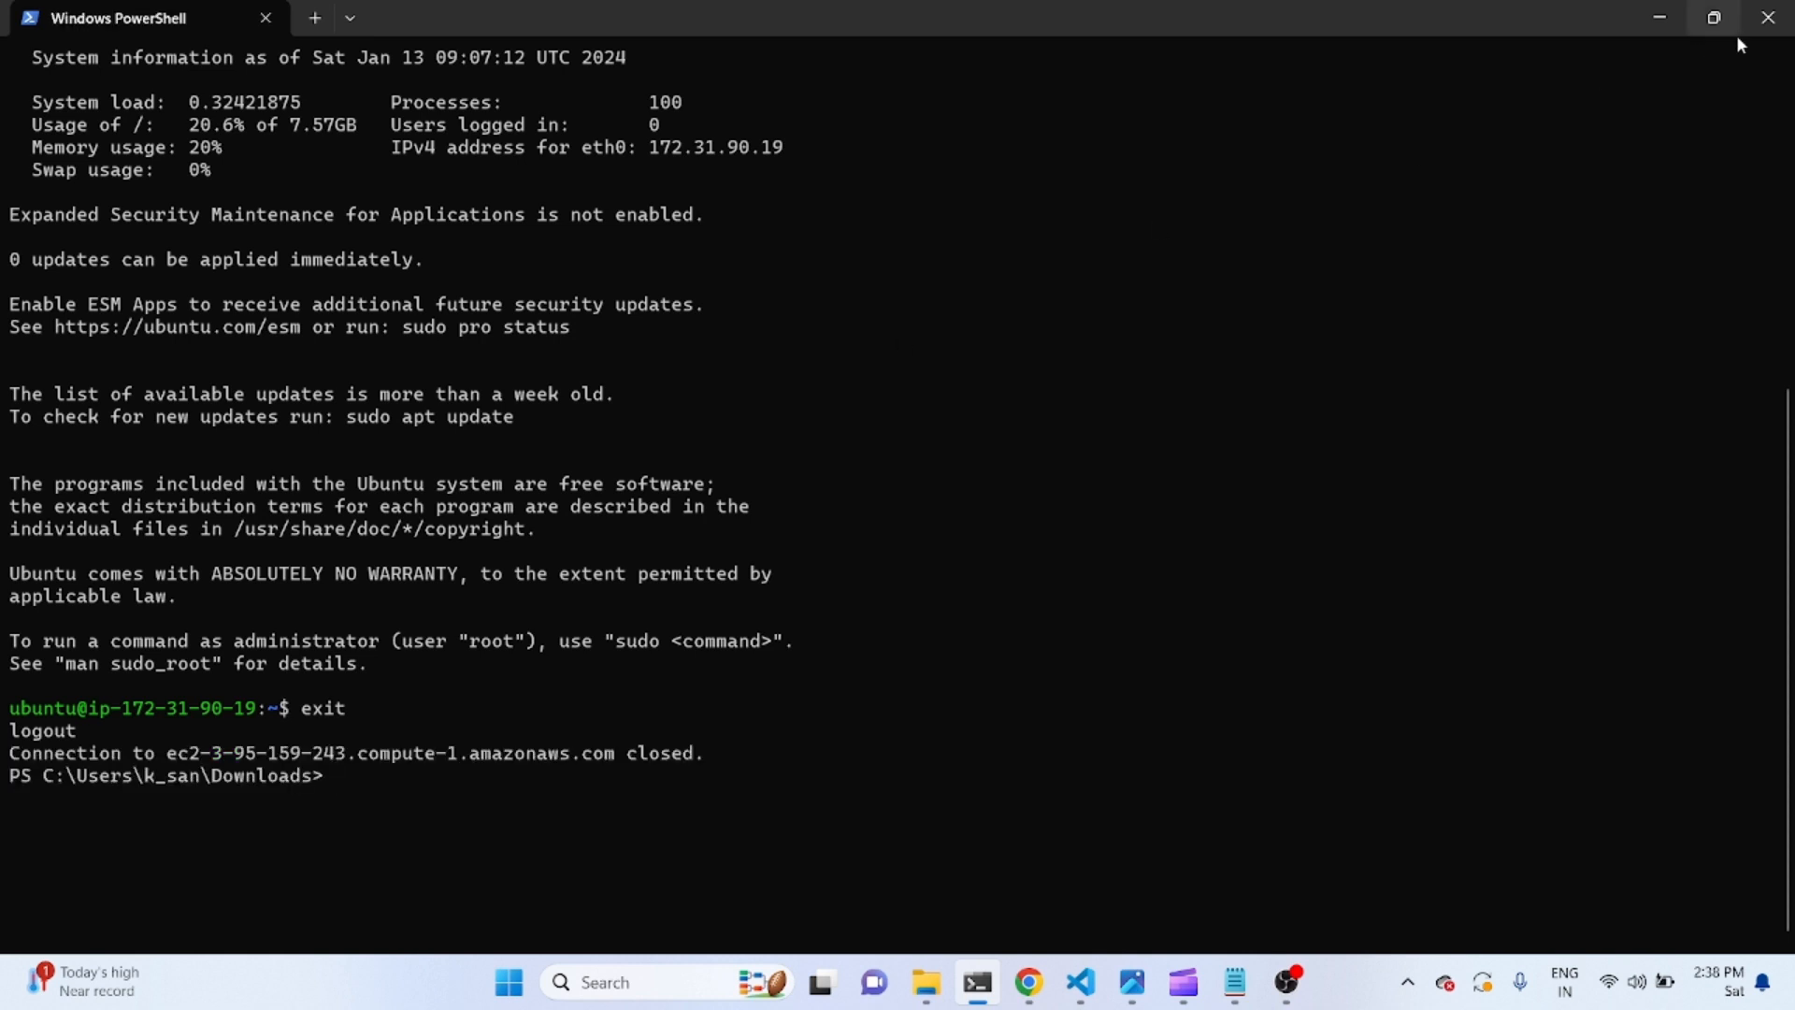
pyautogui.click(1768, 17)
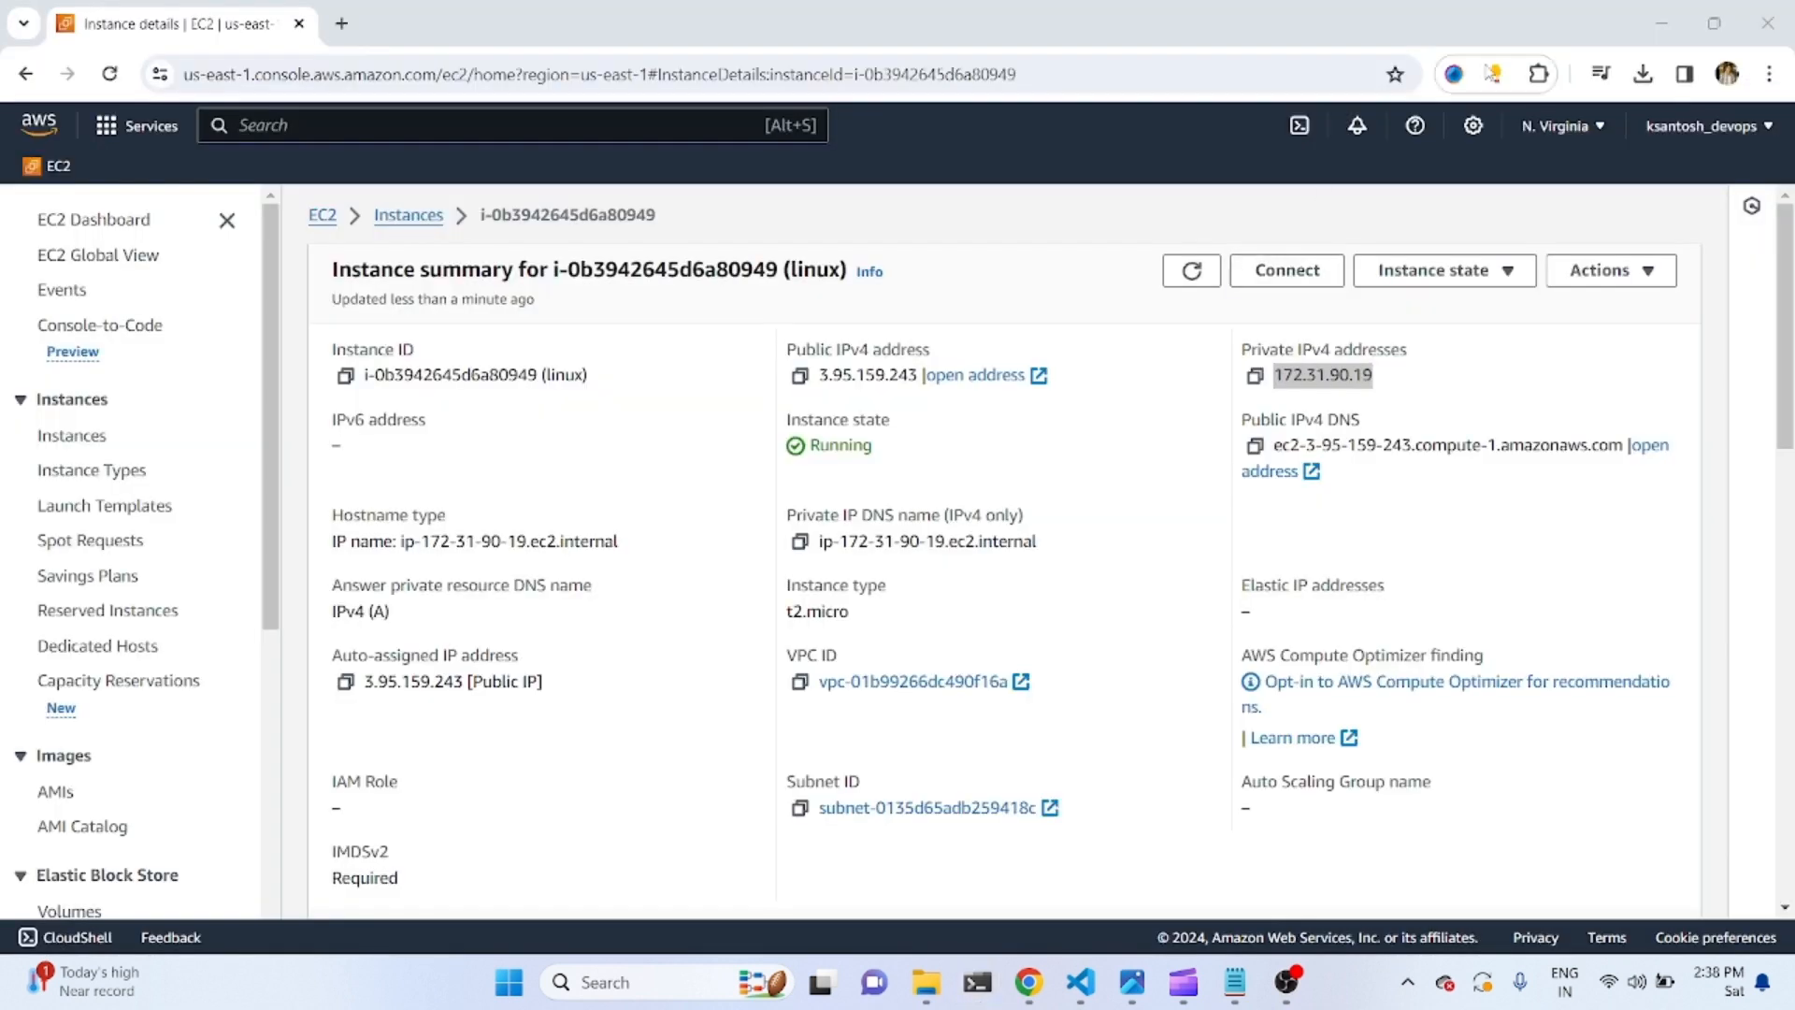
# Minimize the browser, open the Downloads folder in File Explorer, and start Git Bash there.
pyautogui.click(1661, 24)
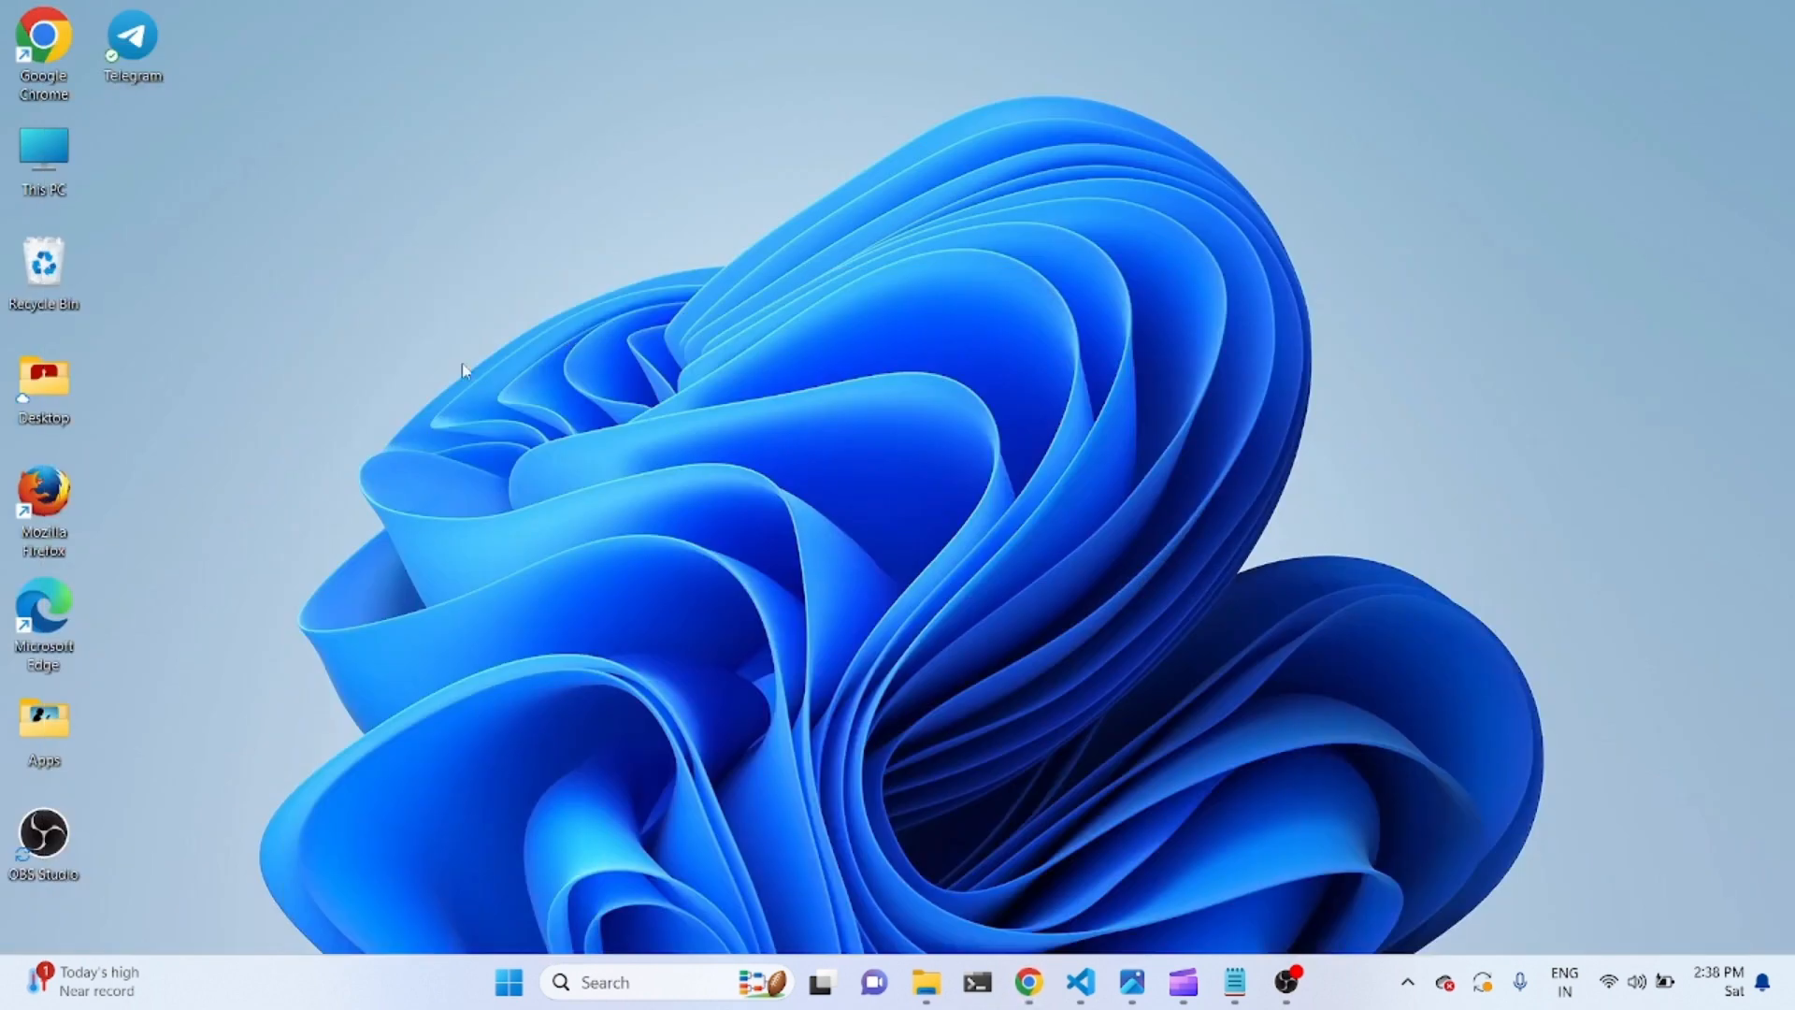
pyautogui.click(926, 982)
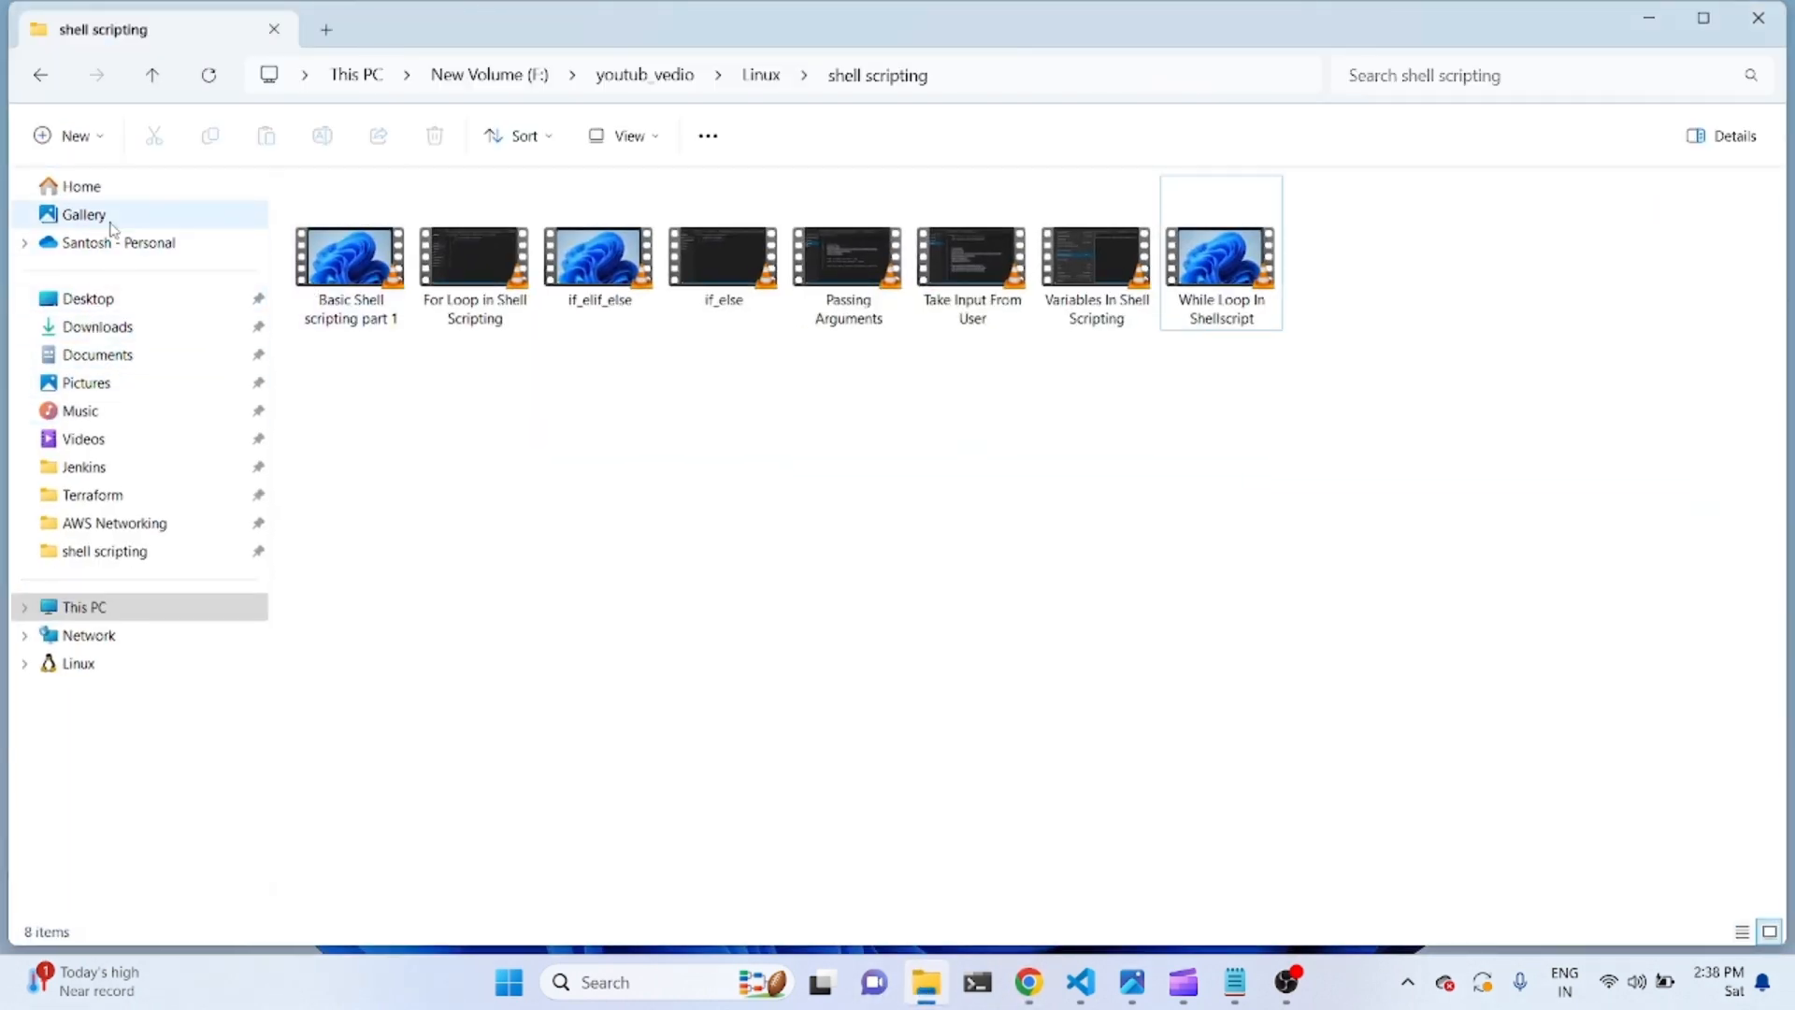
pyautogui.click(93, 327)
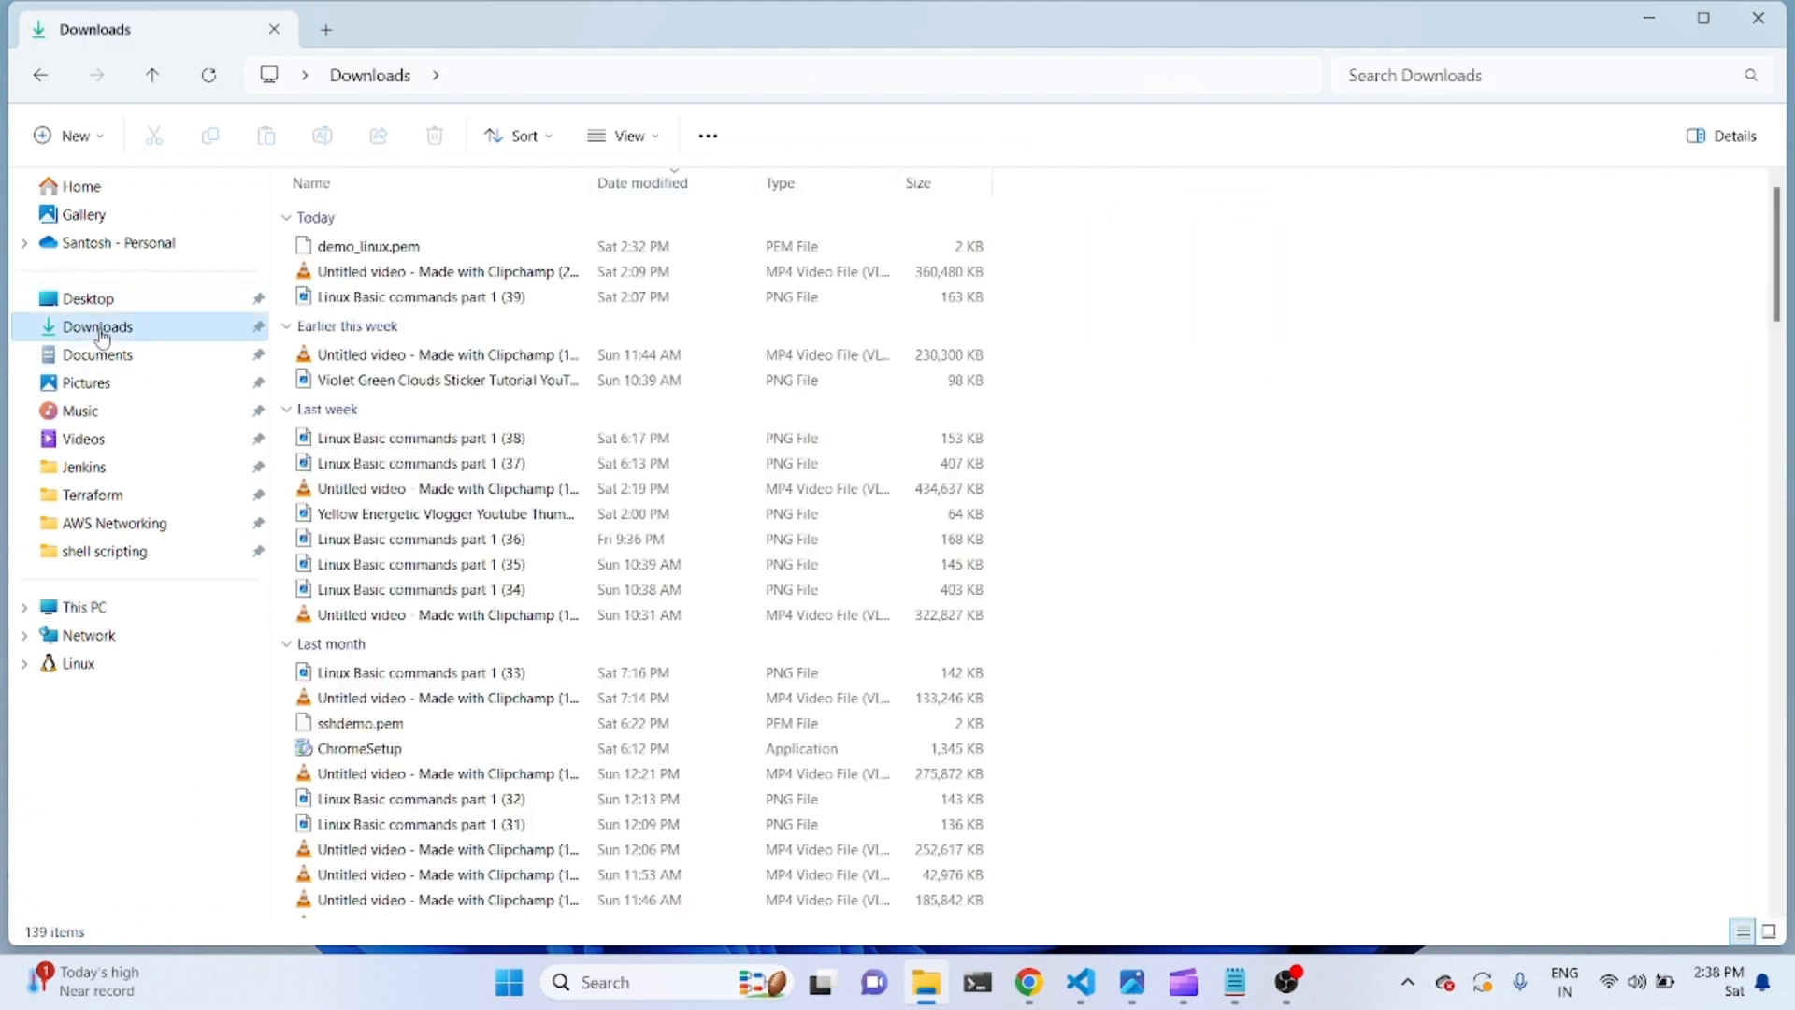
pyautogui.rightClick(1410, 241)
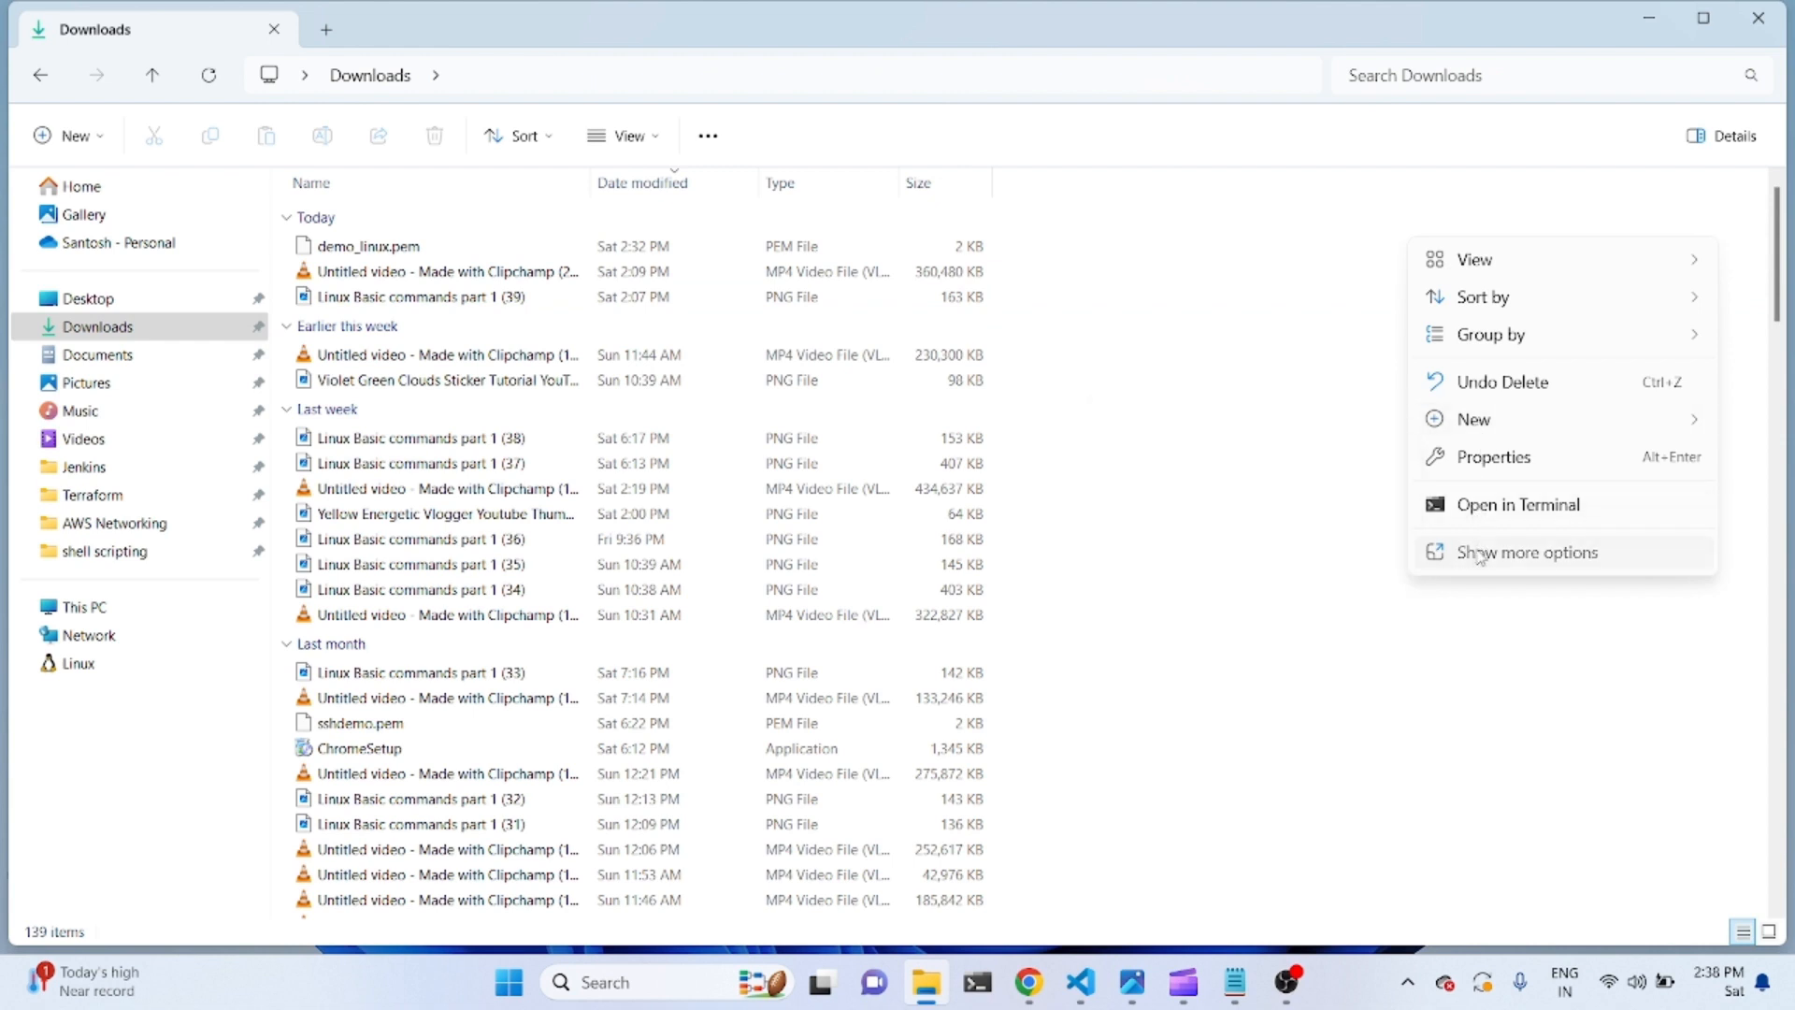
pyautogui.click(1479, 553)
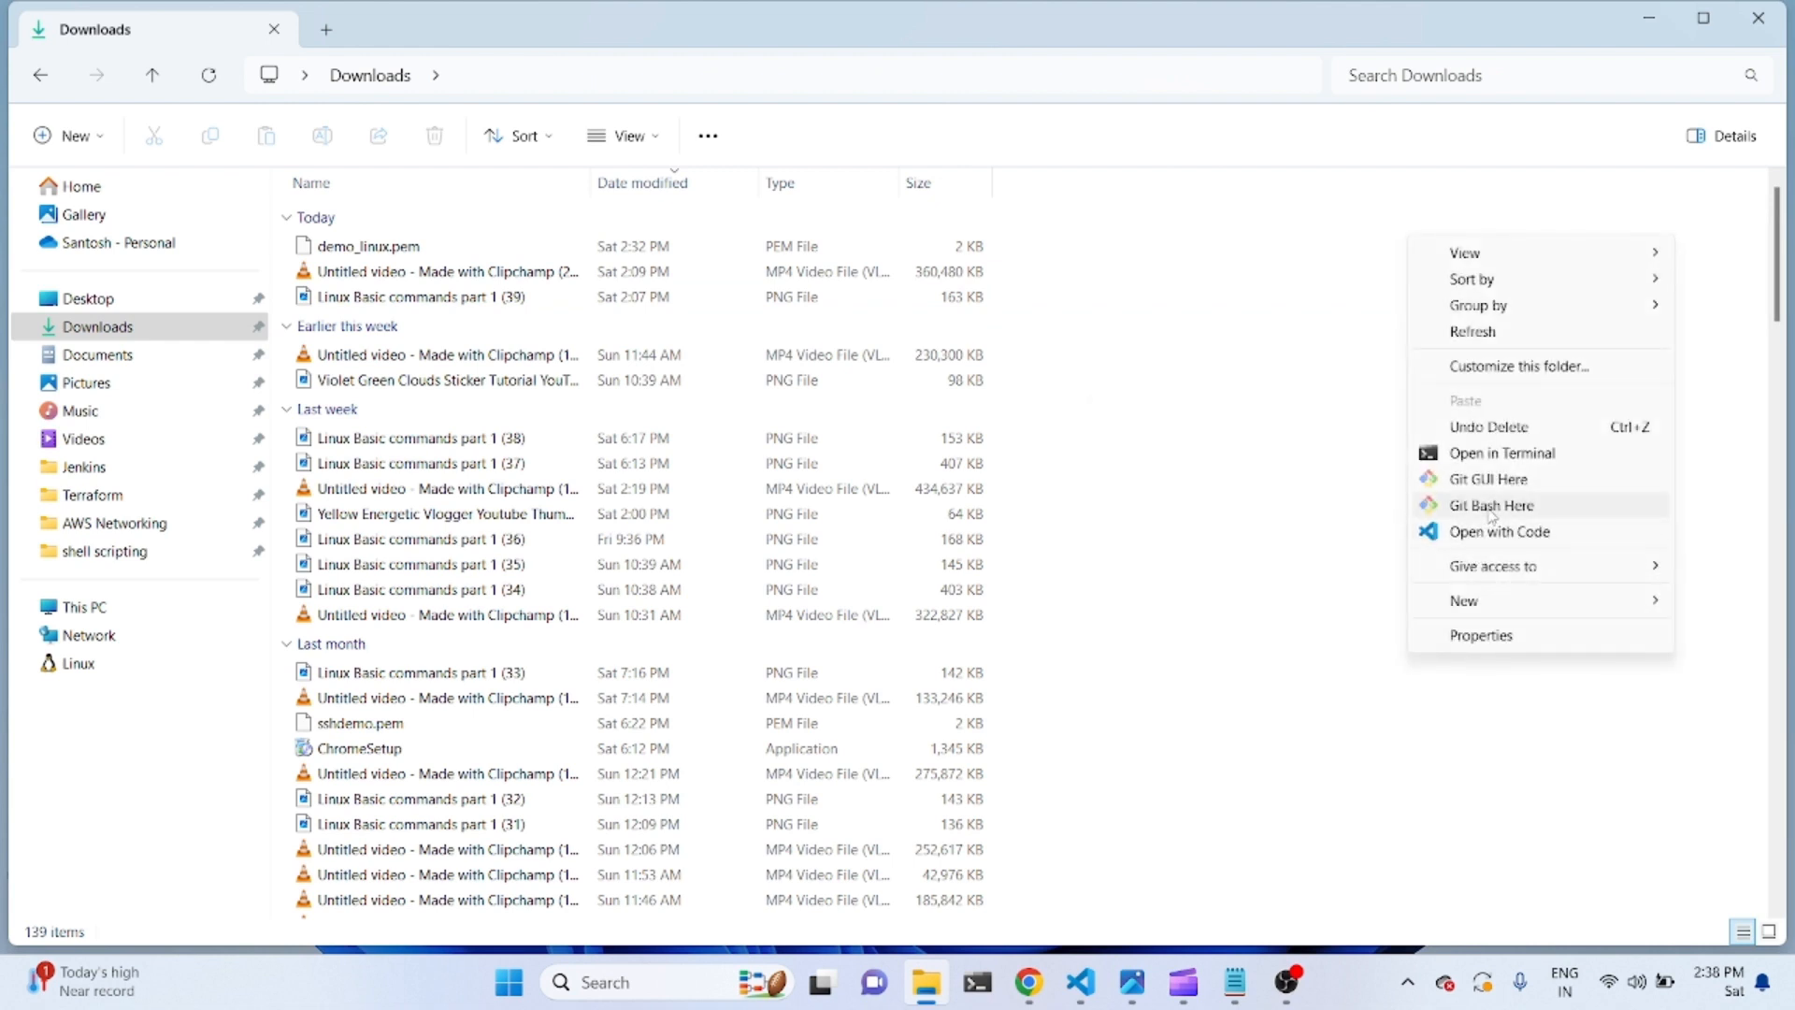
pyautogui.click(1492, 510)
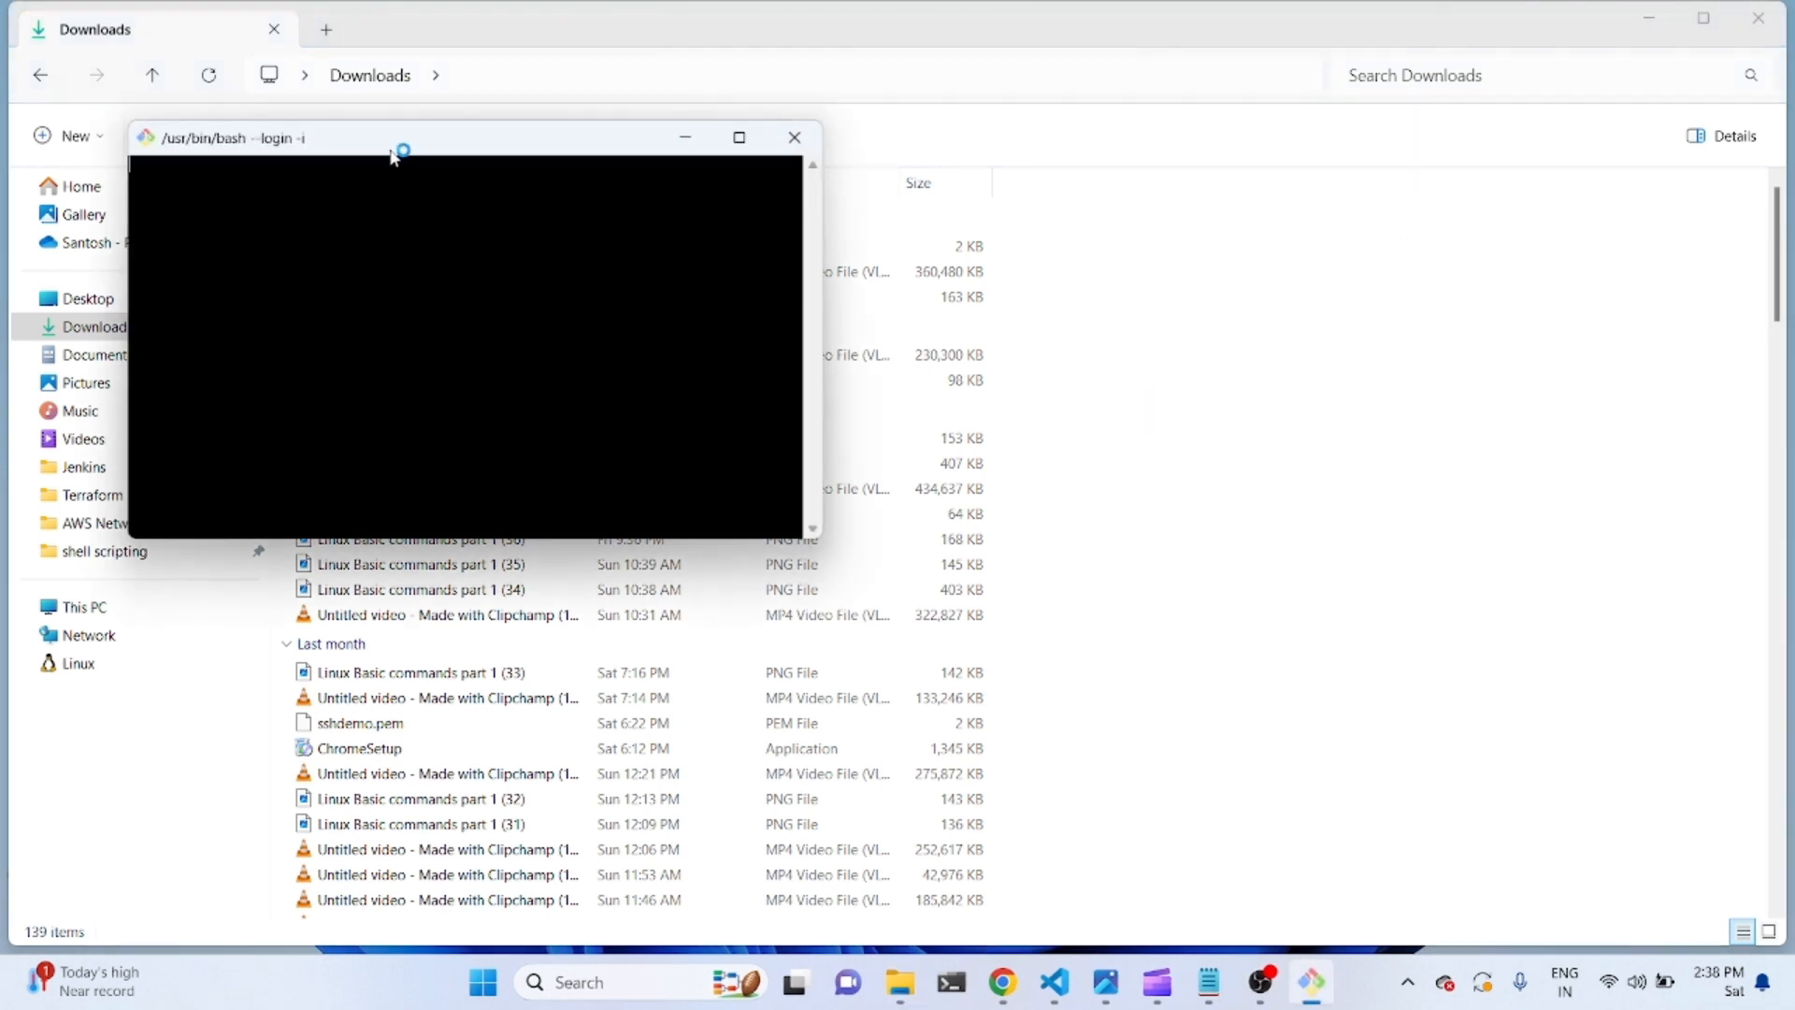
# Connect as ubuntu to ec2-3-95-159-243.compute-1.amazonaws.com from Git Bash by pasting the ssh command with demo_linux.pem, and maximize the window.
pyautogui.moveTo(395, 142); pyautogui.dragTo(782, 199)
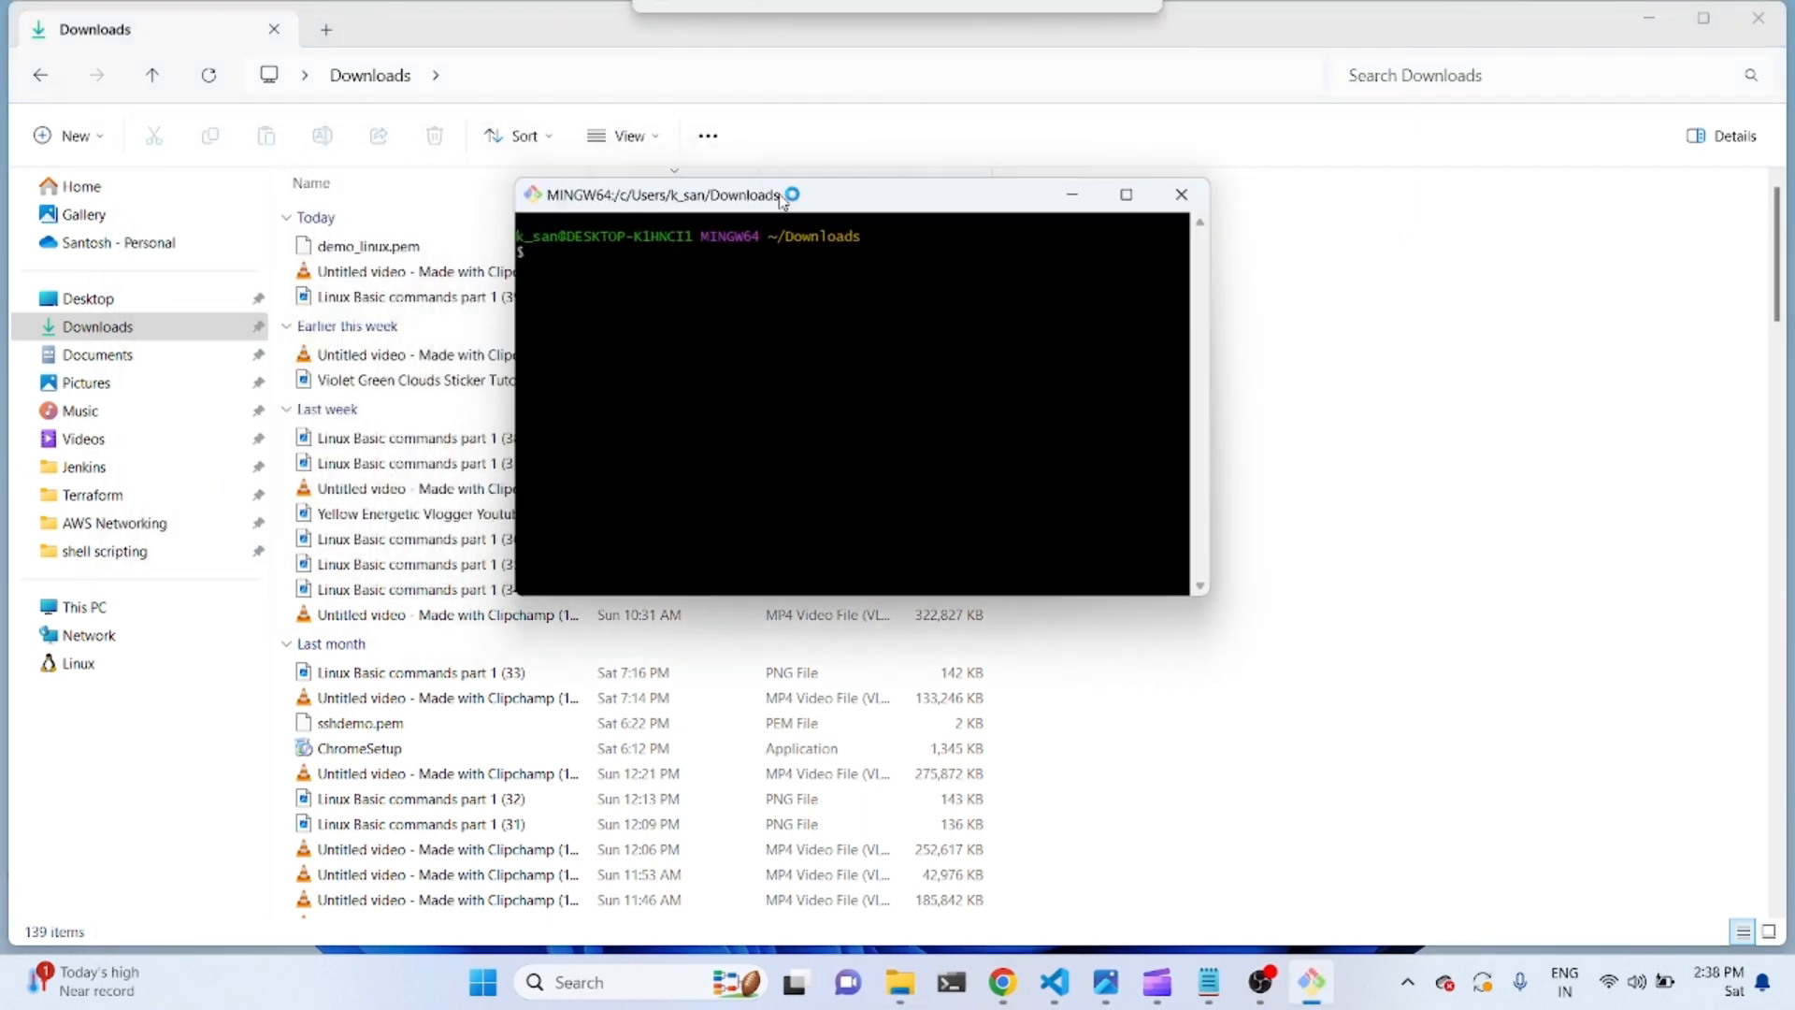
pyautogui.rightClick(693, 273)
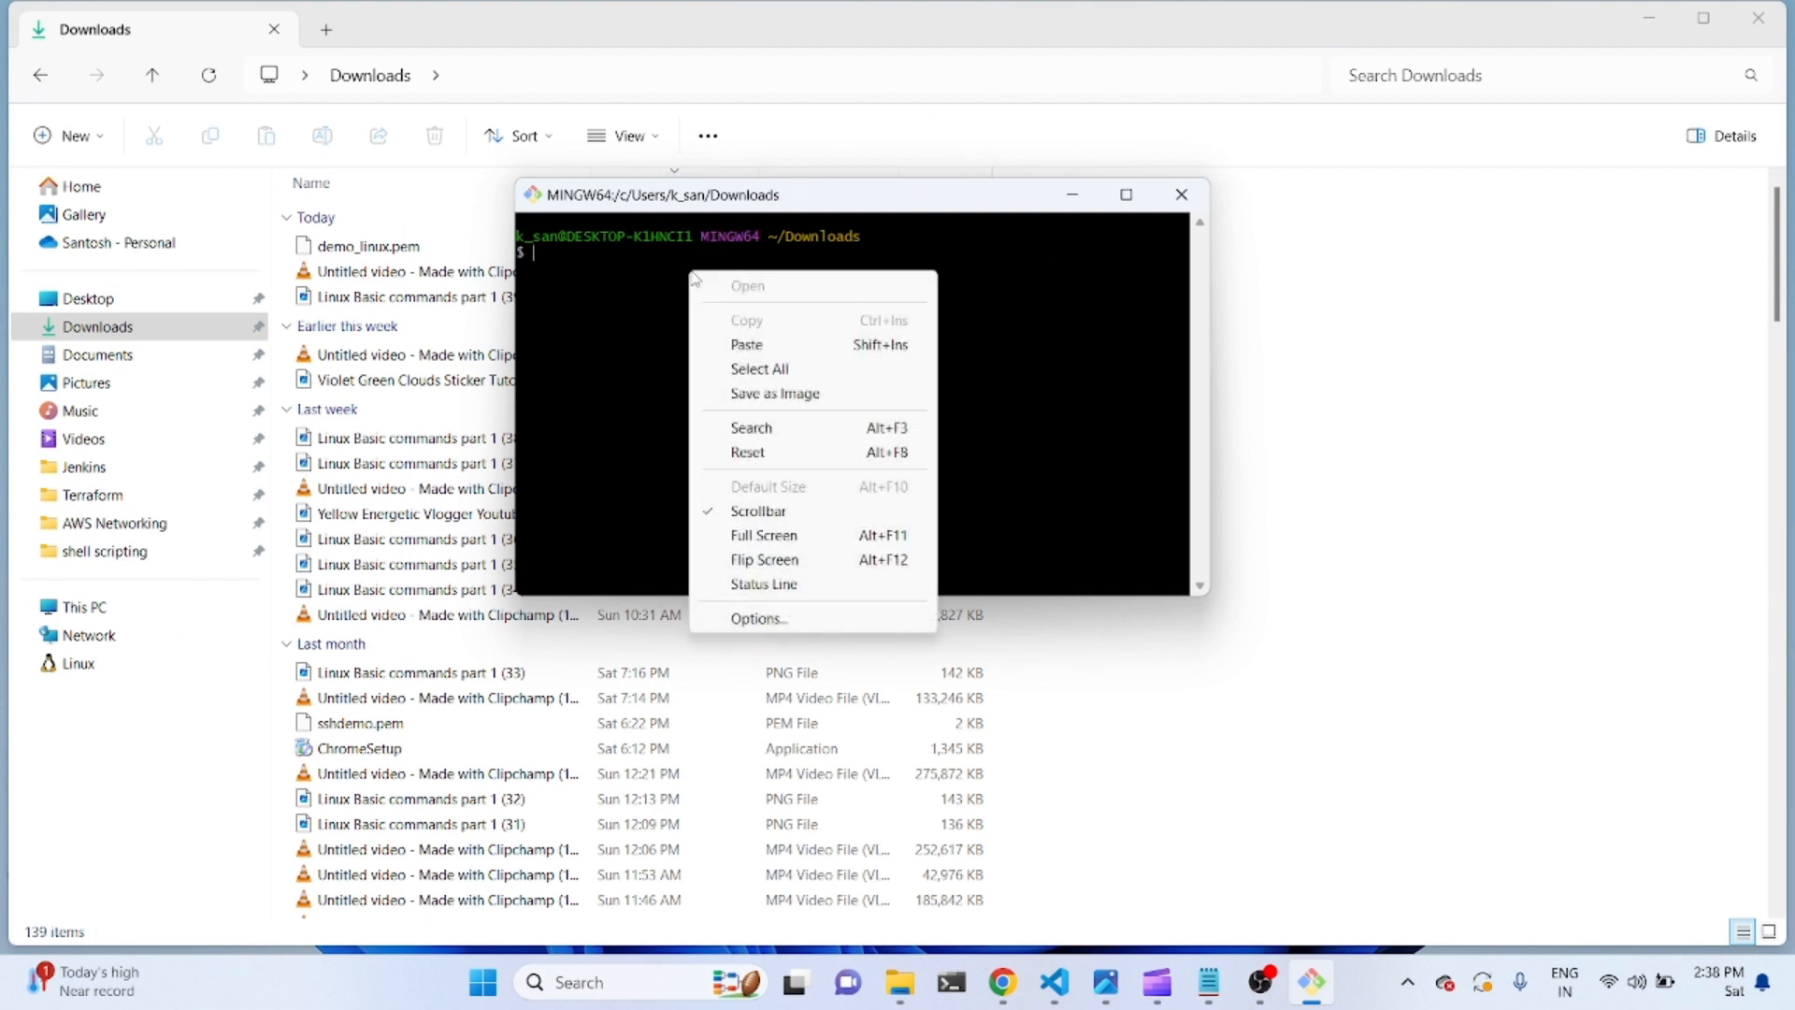
pyautogui.click(753, 344)
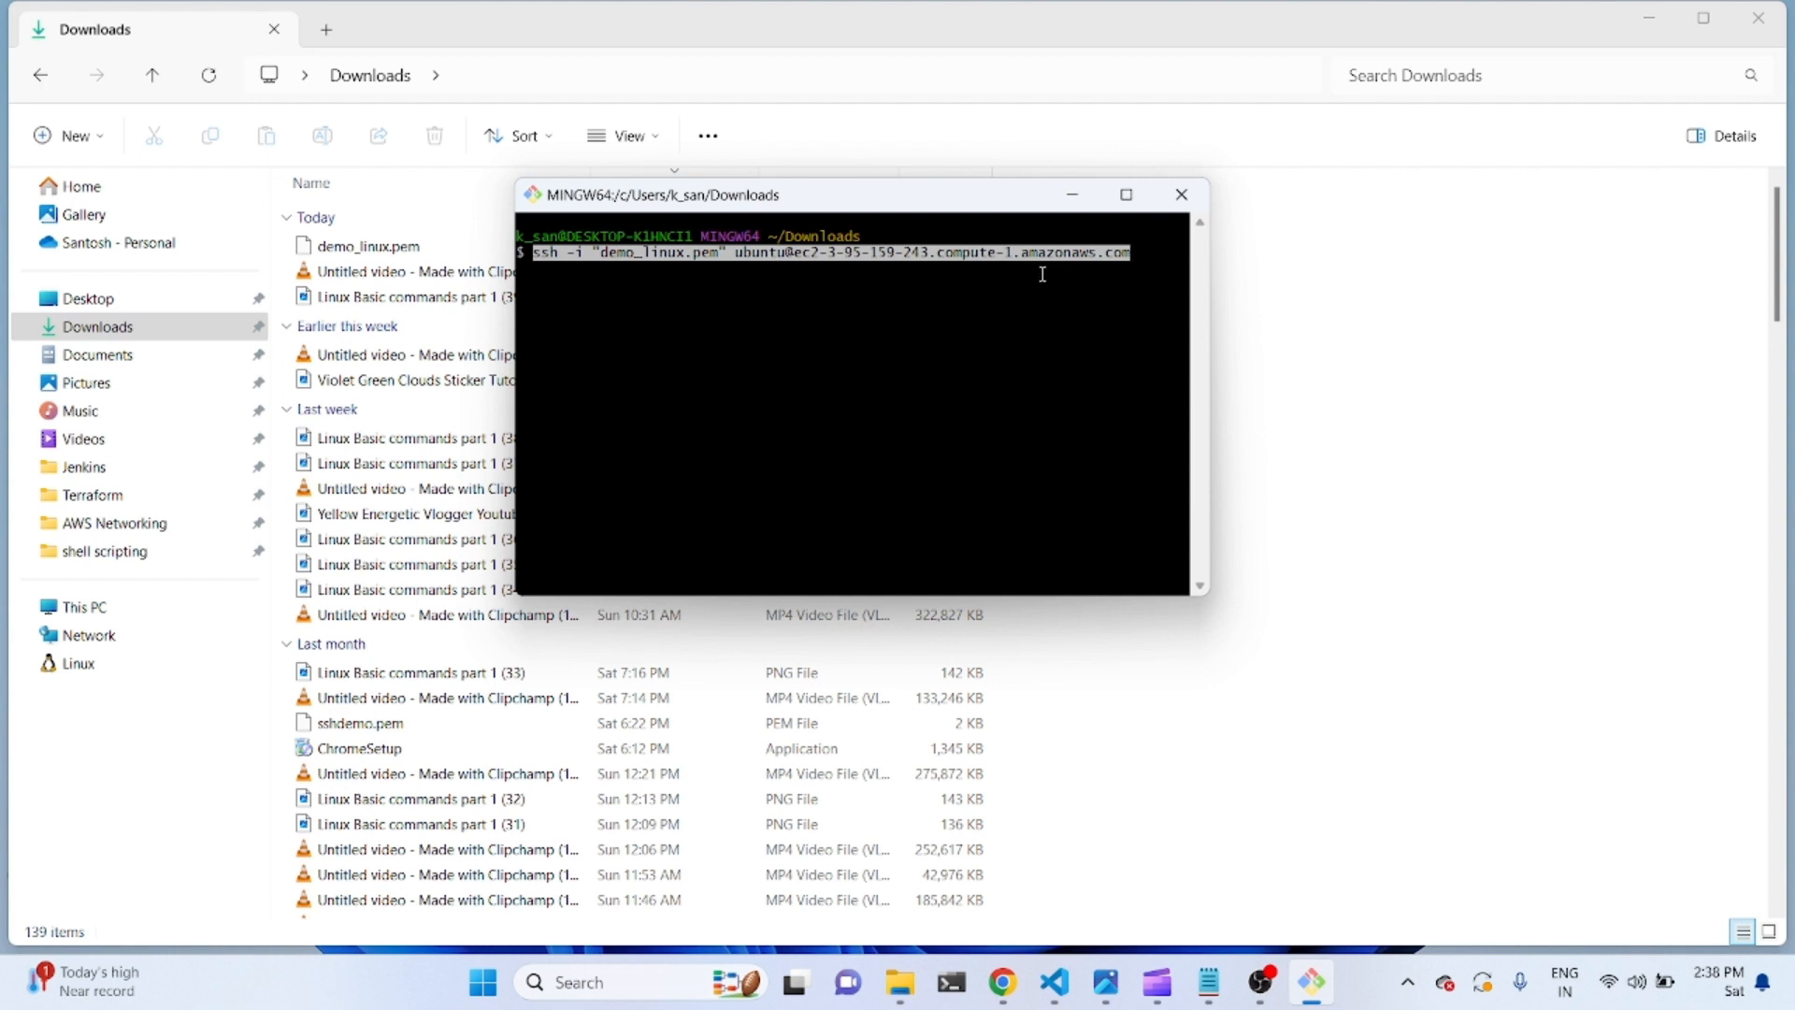
pyautogui.press('Return')
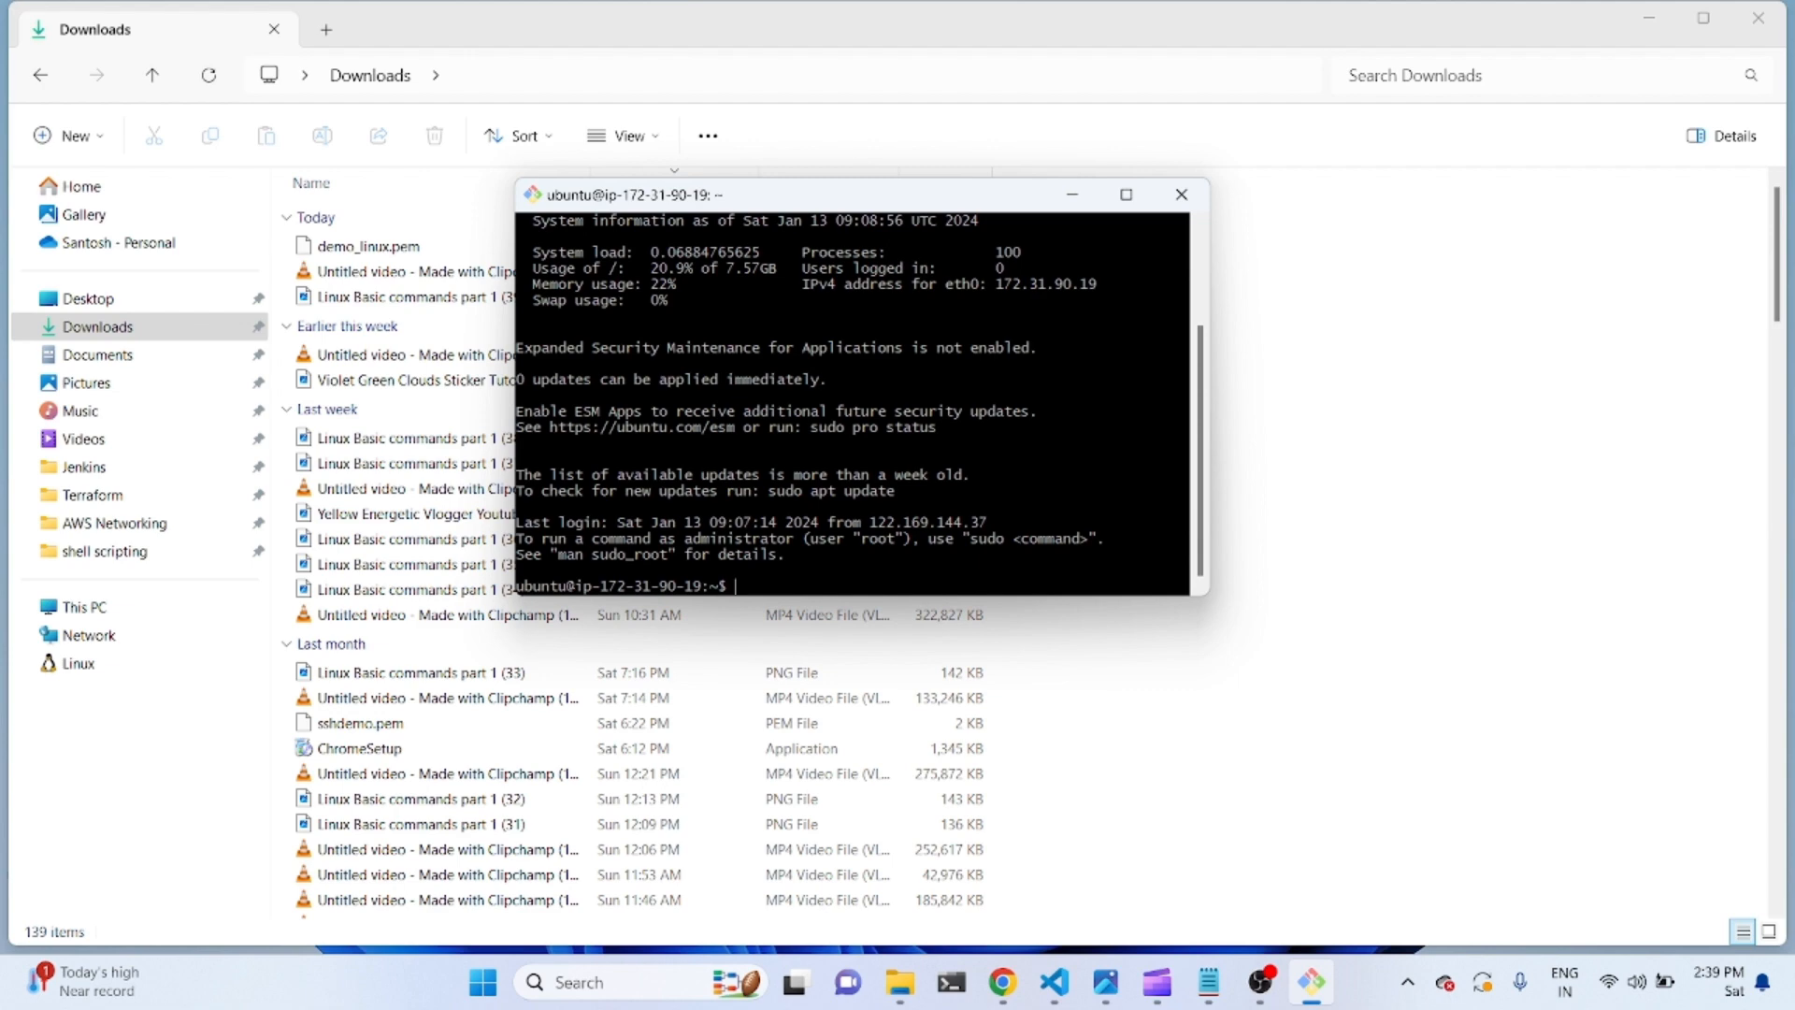
pyautogui.click(1127, 195)
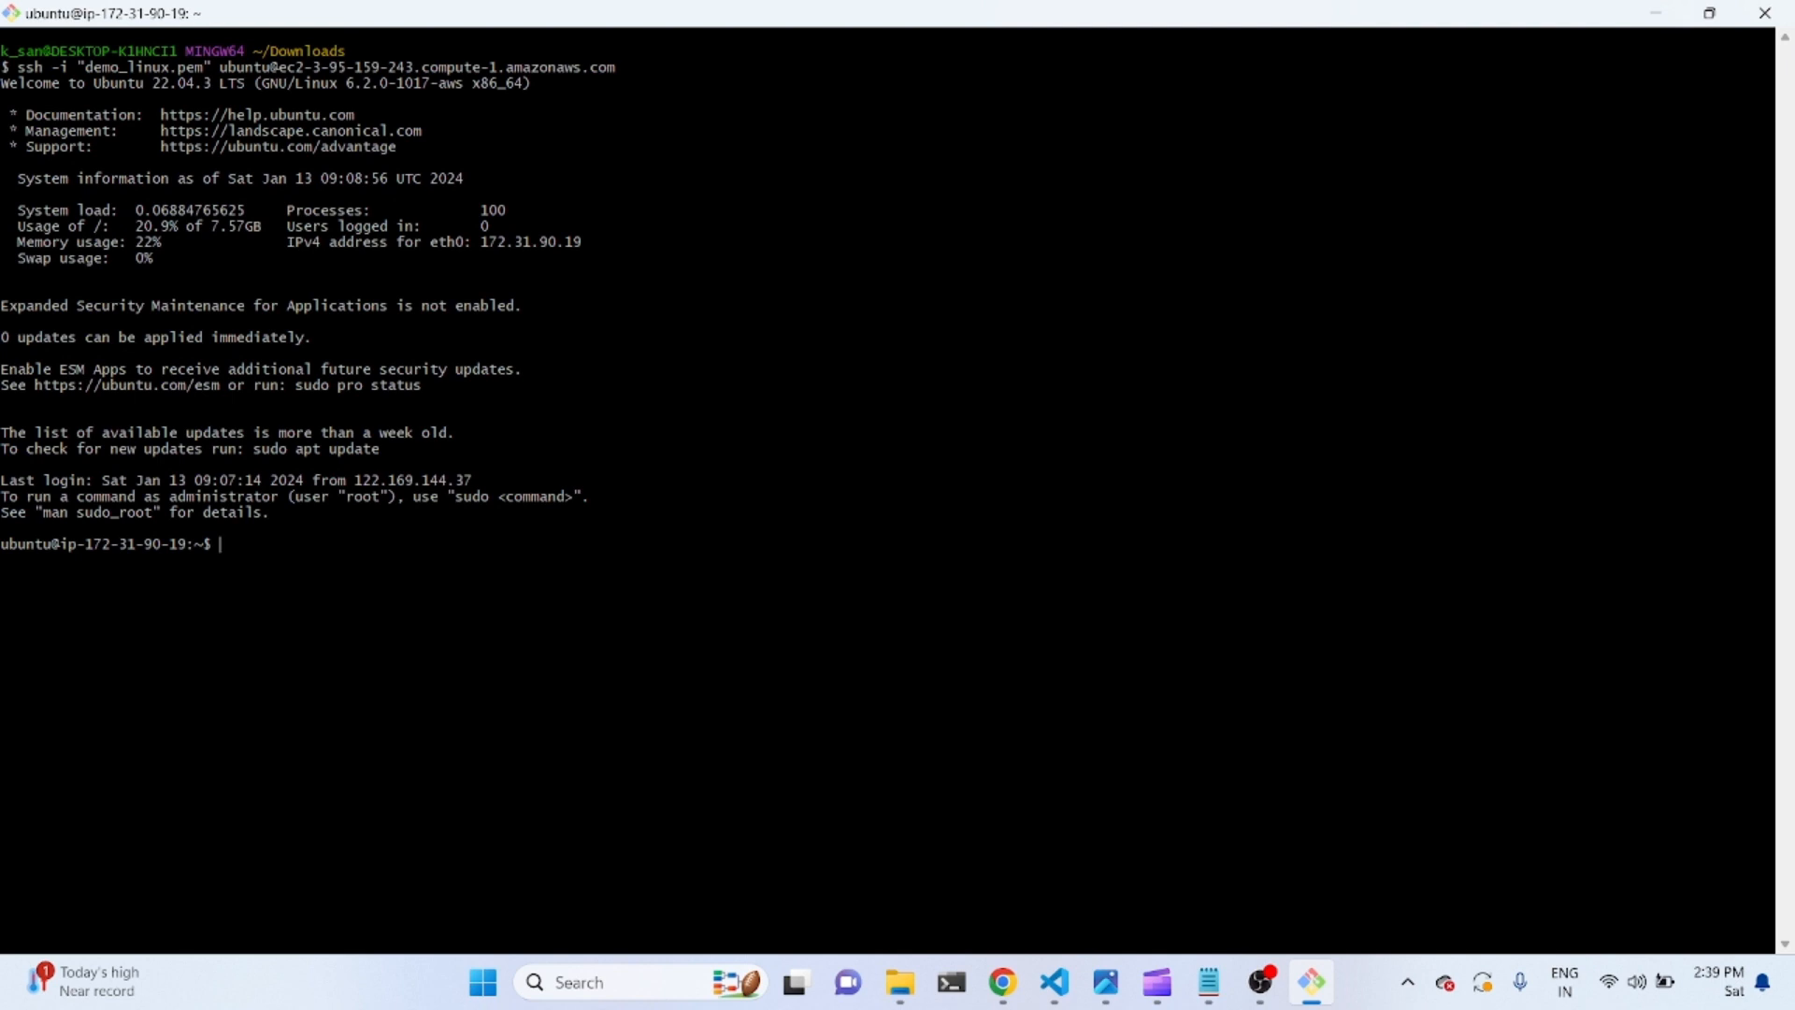
pyautogui.write('sudo apt')
pyautogui.press('BackSpace')
pyautogui.press('BackSpace')
pyautogui.press('BackSpace')
pyautogui.press('BackSpace')
pyautogui.press('BackSpace')
pyautogui.press('BackSpace')
pyautogui.press('BackSpace')
pyautogui.press('BackSpace')
pyautogui.write('sud')
pyautogui.press('BackSpace')
pyautogui.press('BackSpace')
pyautogui.press('BackSpace')
# Enlarge the terminal text by several sizes and clear the screen.
pyautogui.hotkey('ctrl', '+')
pyautogui.hotkey('ctrl', '+')
pyautogui.hotkey('ctrl', '+')
pyautogui.hotkey('ctrl', '+')
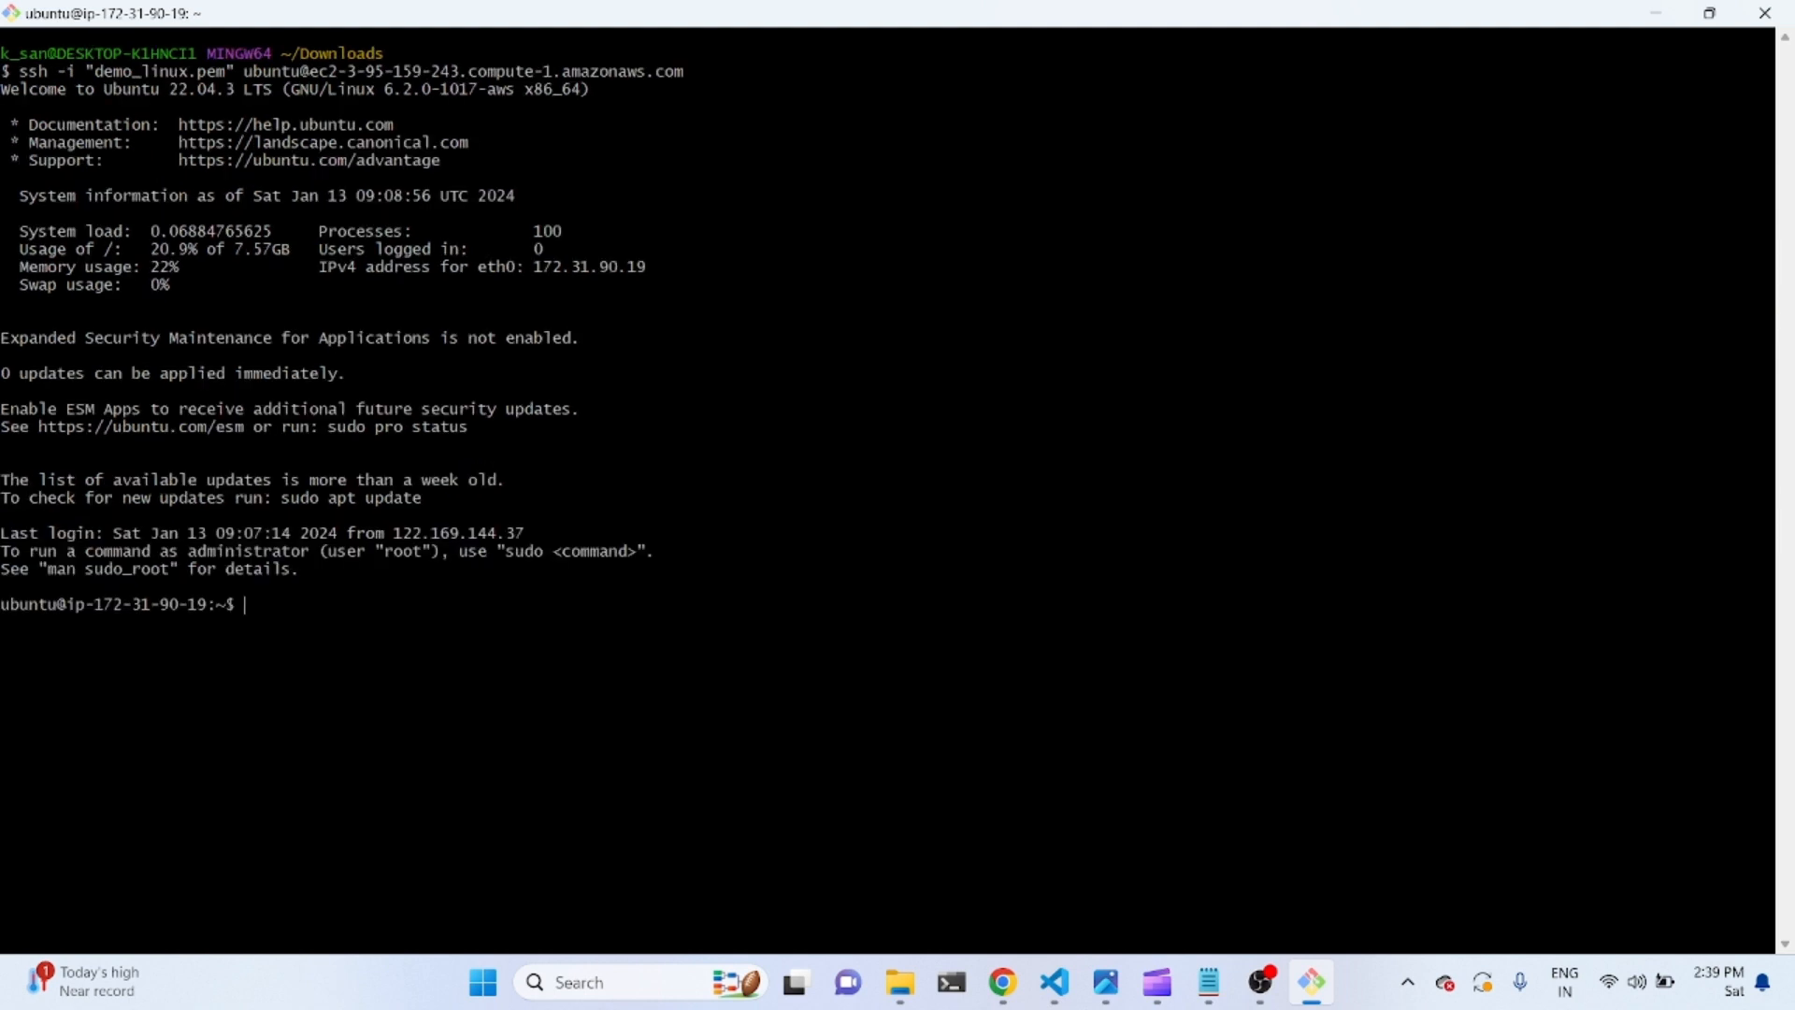
pyautogui.write('clear')
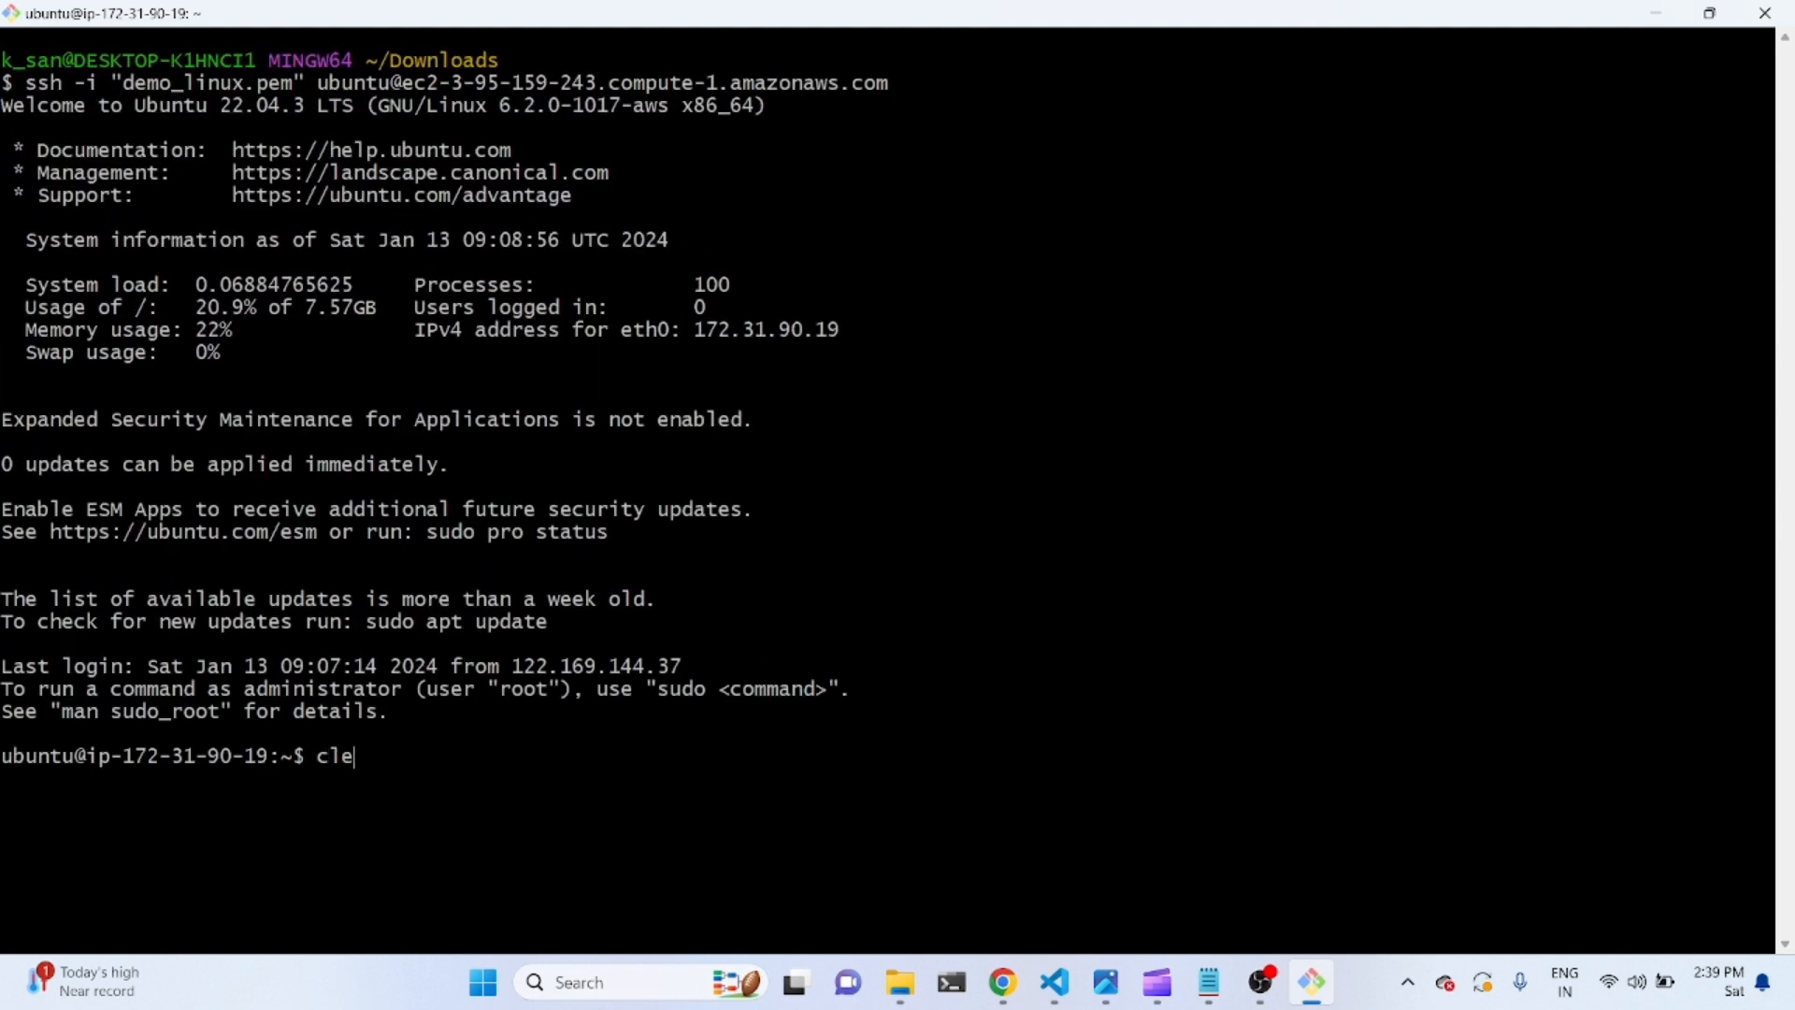
pyautogui.press('Return')
# Refresh the instance's package lists with sudo apt update and install the tree package with sudo apt install tree -y.
pyautogui.write('su')
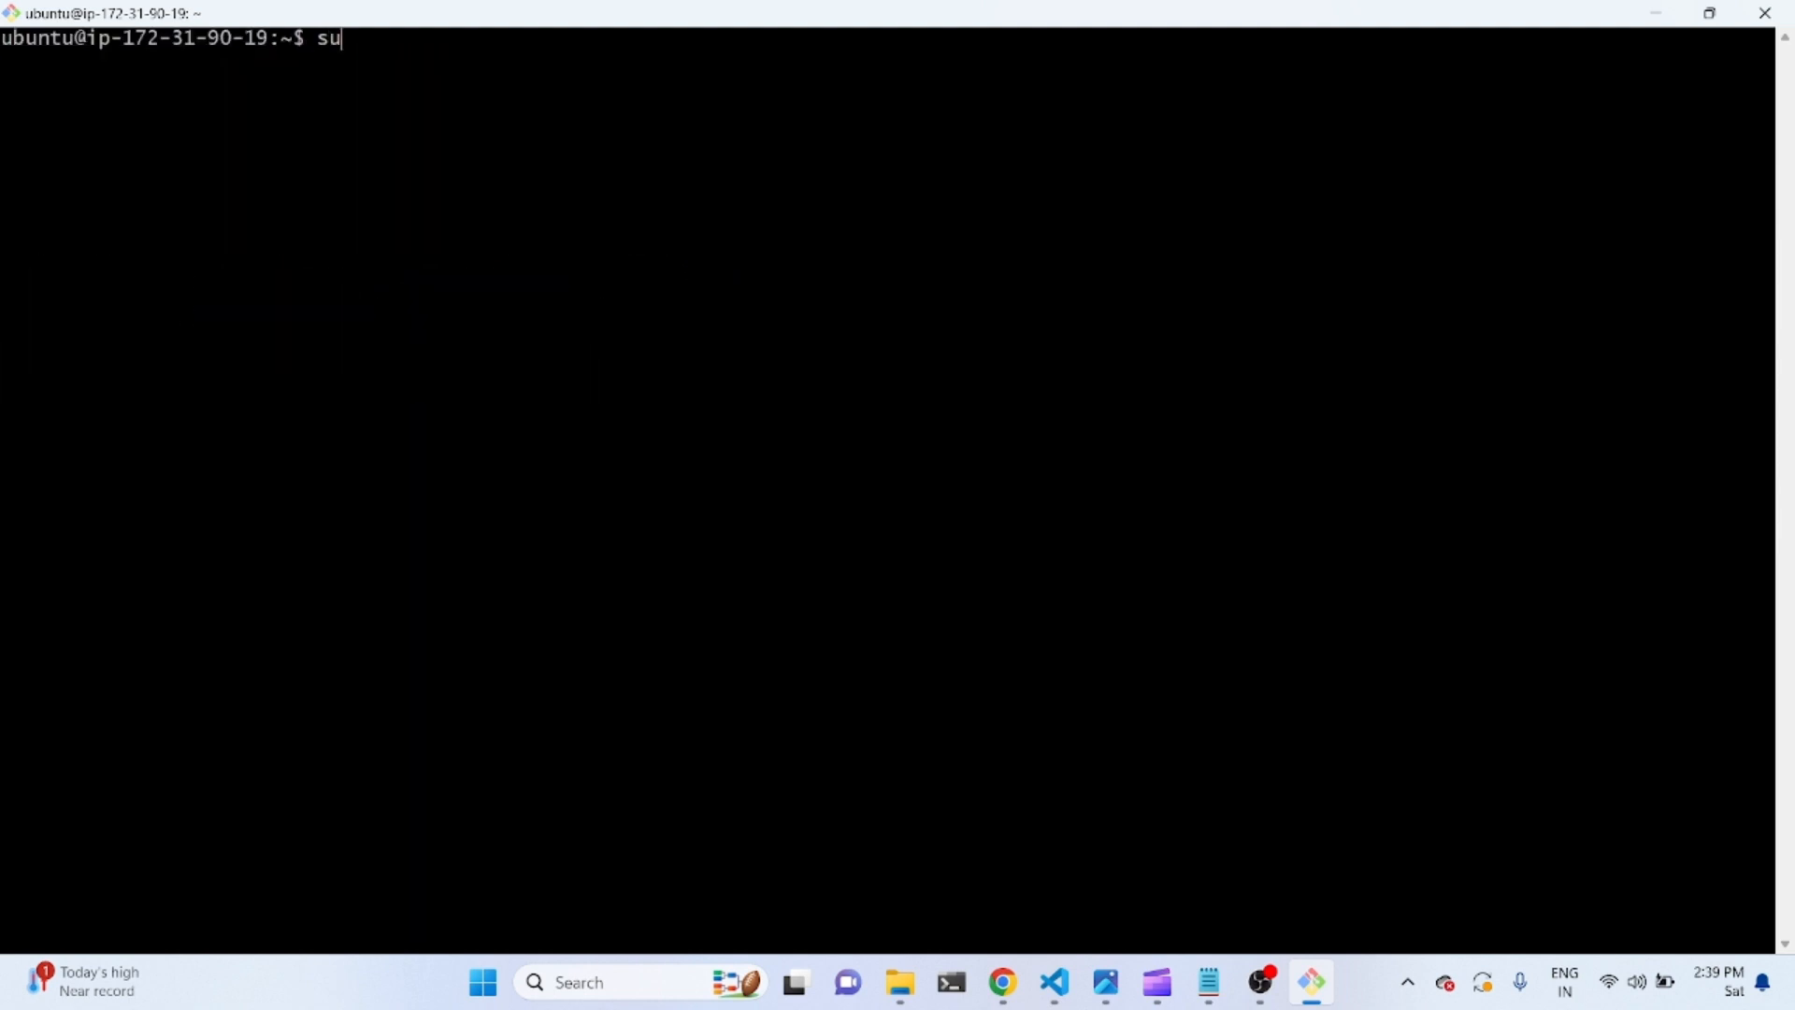
pyautogui.write('do apt update')
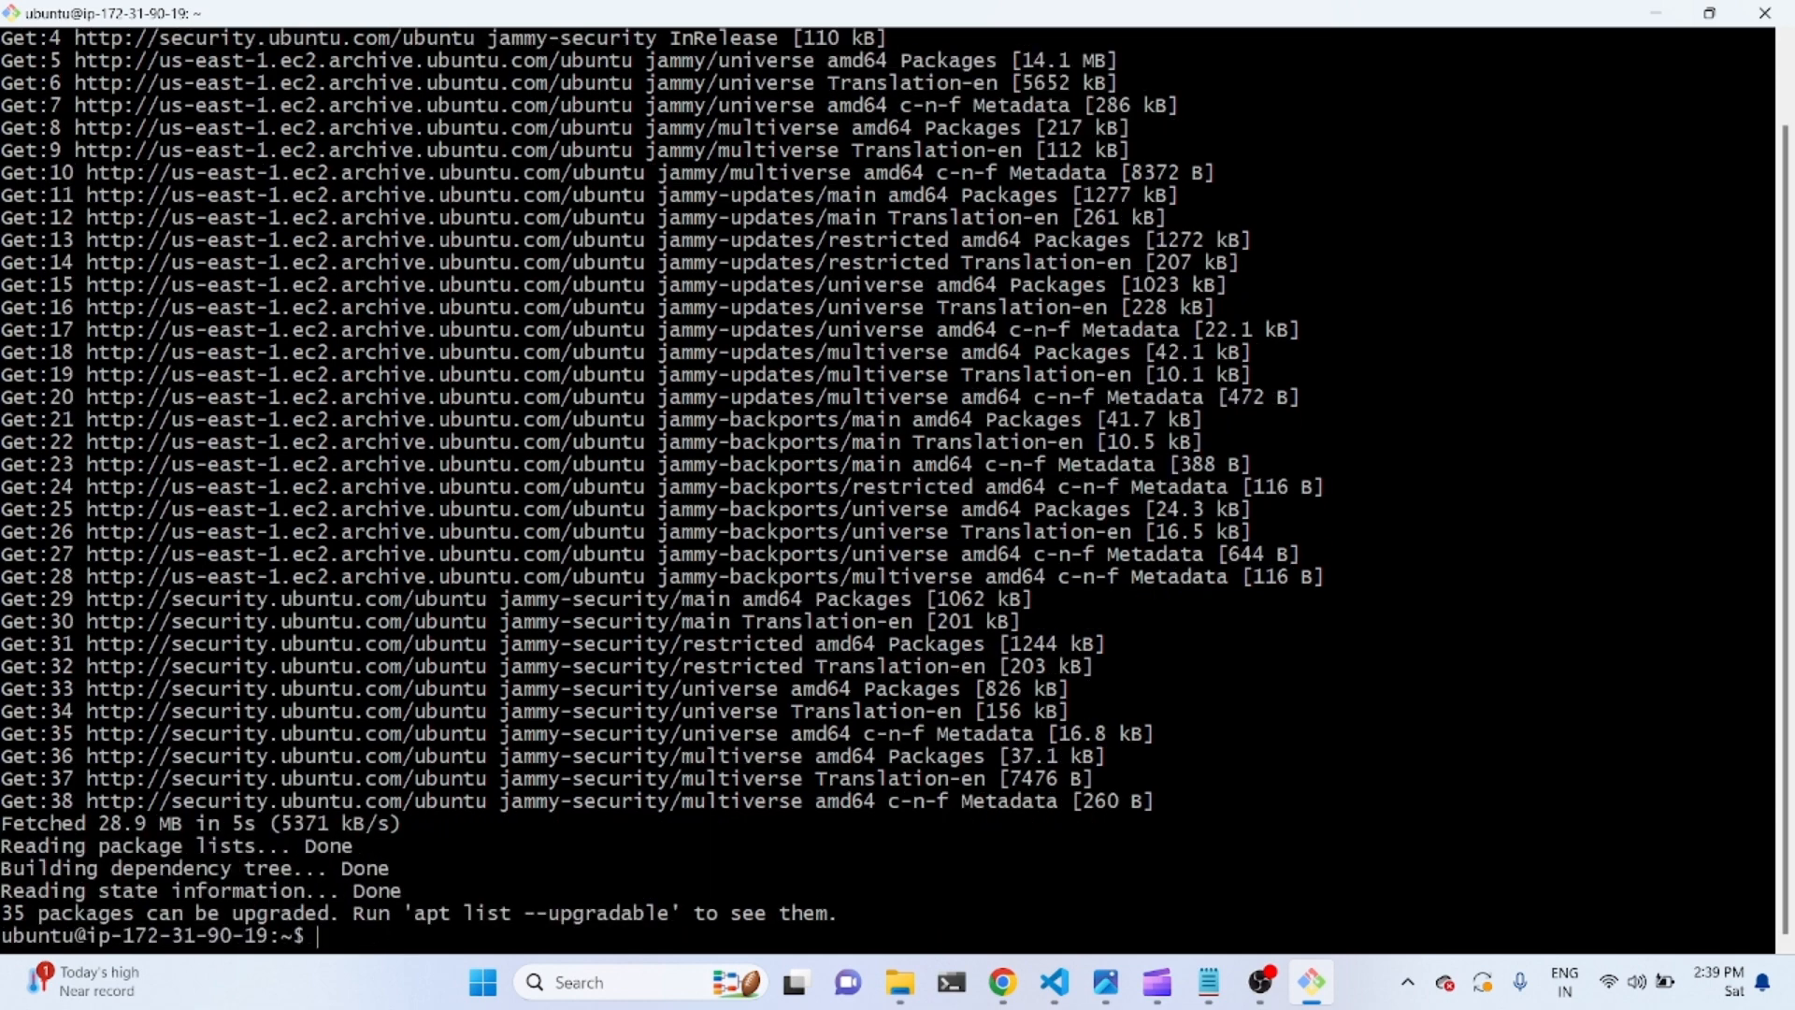
pyautogui.write('sudo')
pyautogui.write('apt install tr')
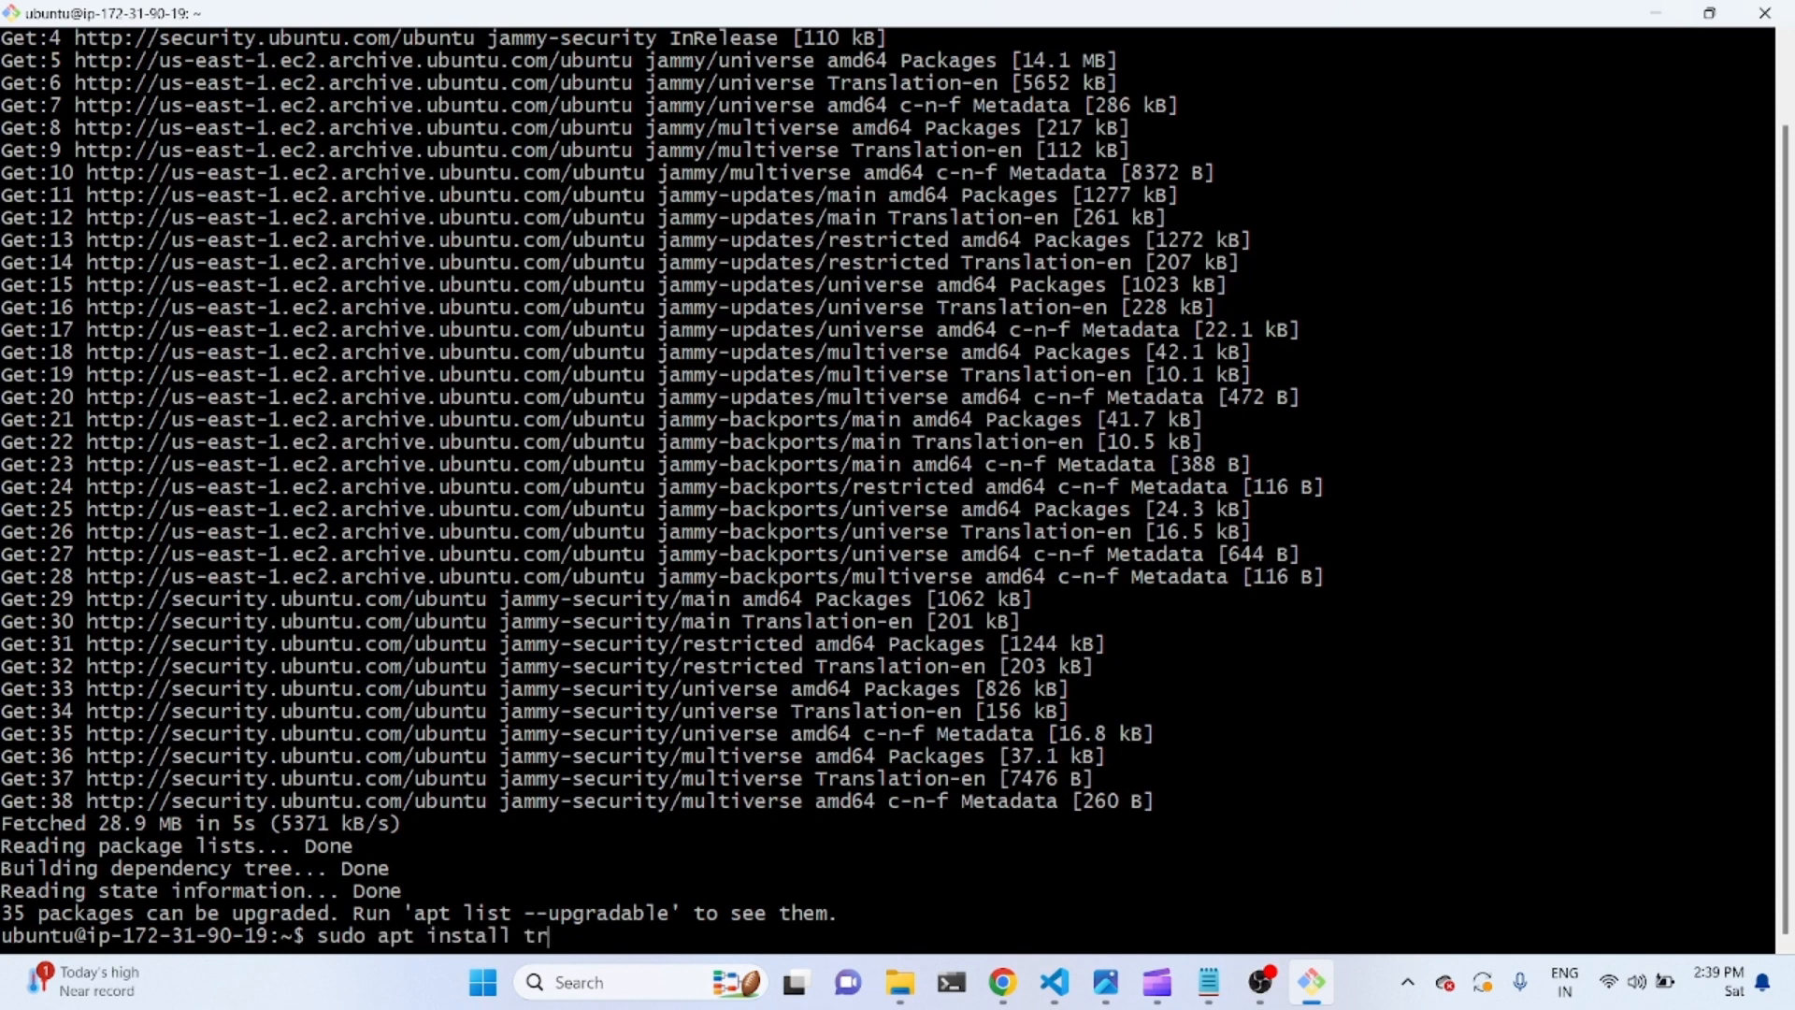
pyautogui.write('ee -y')
pyautogui.press('Return')
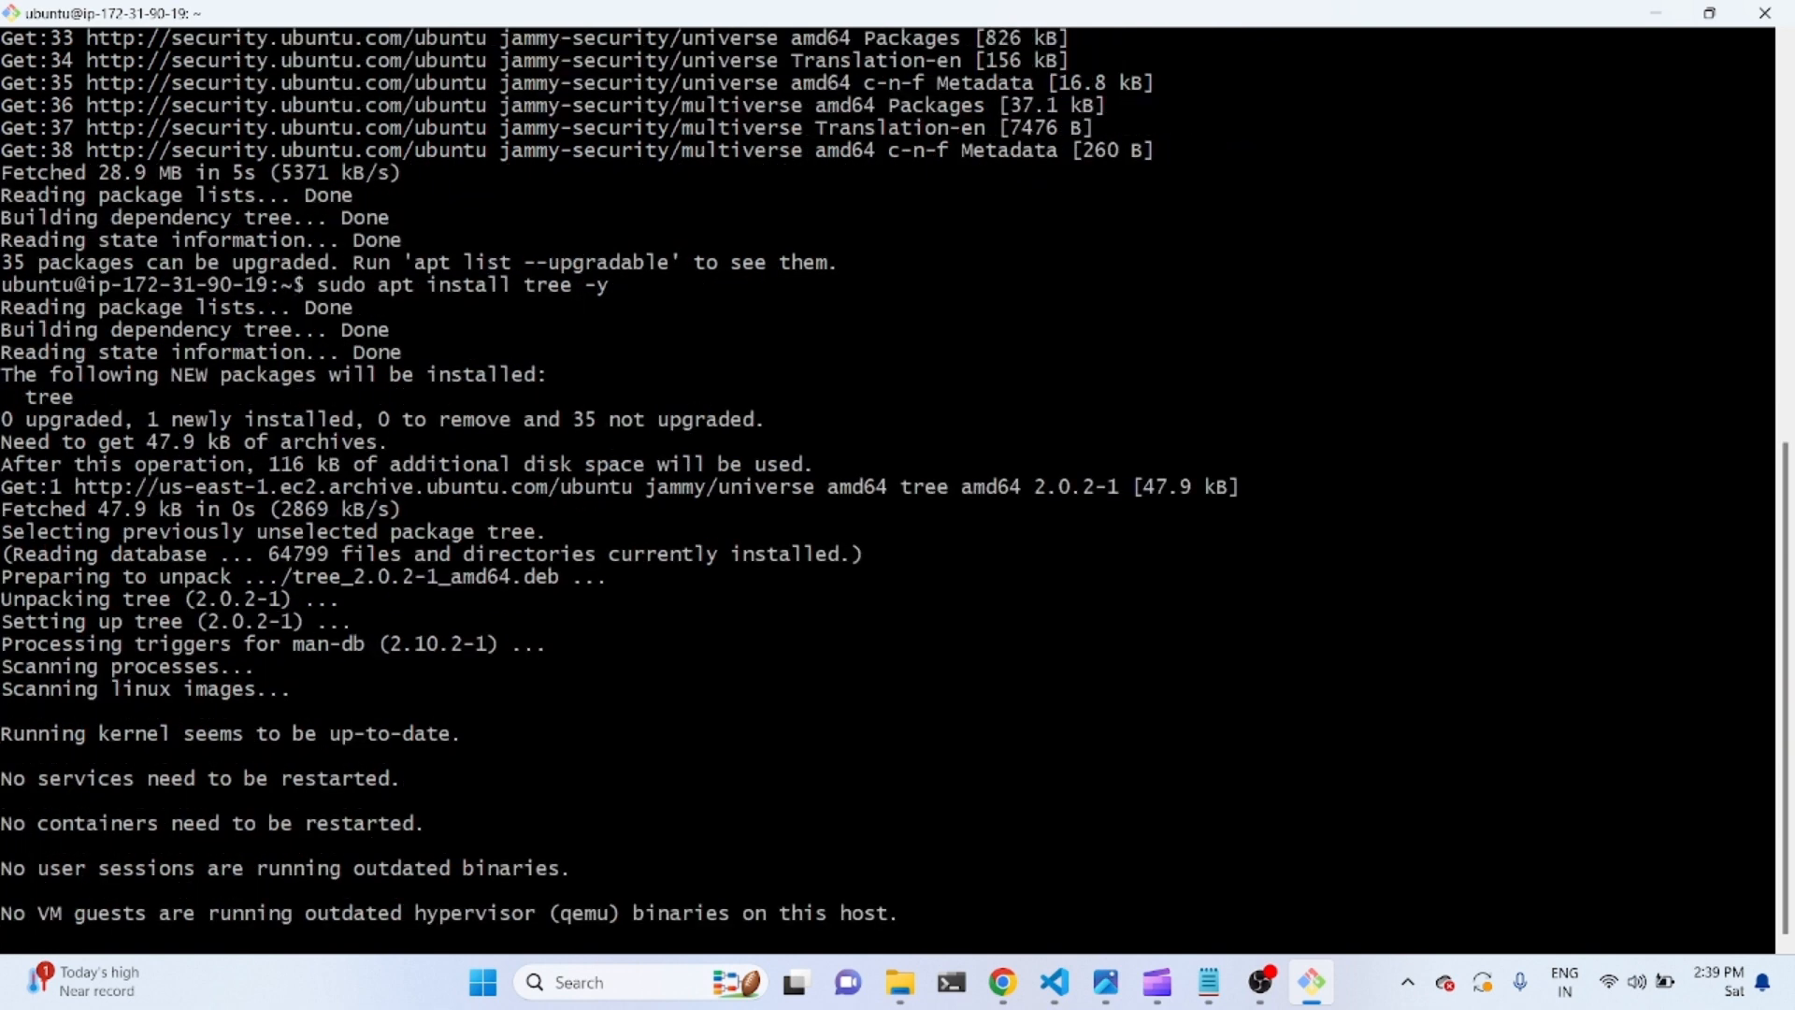
# Clear the terminal screen, and minimize the Git Bash and File Explorer windows to show the desktop.
pyautogui.write('clear')
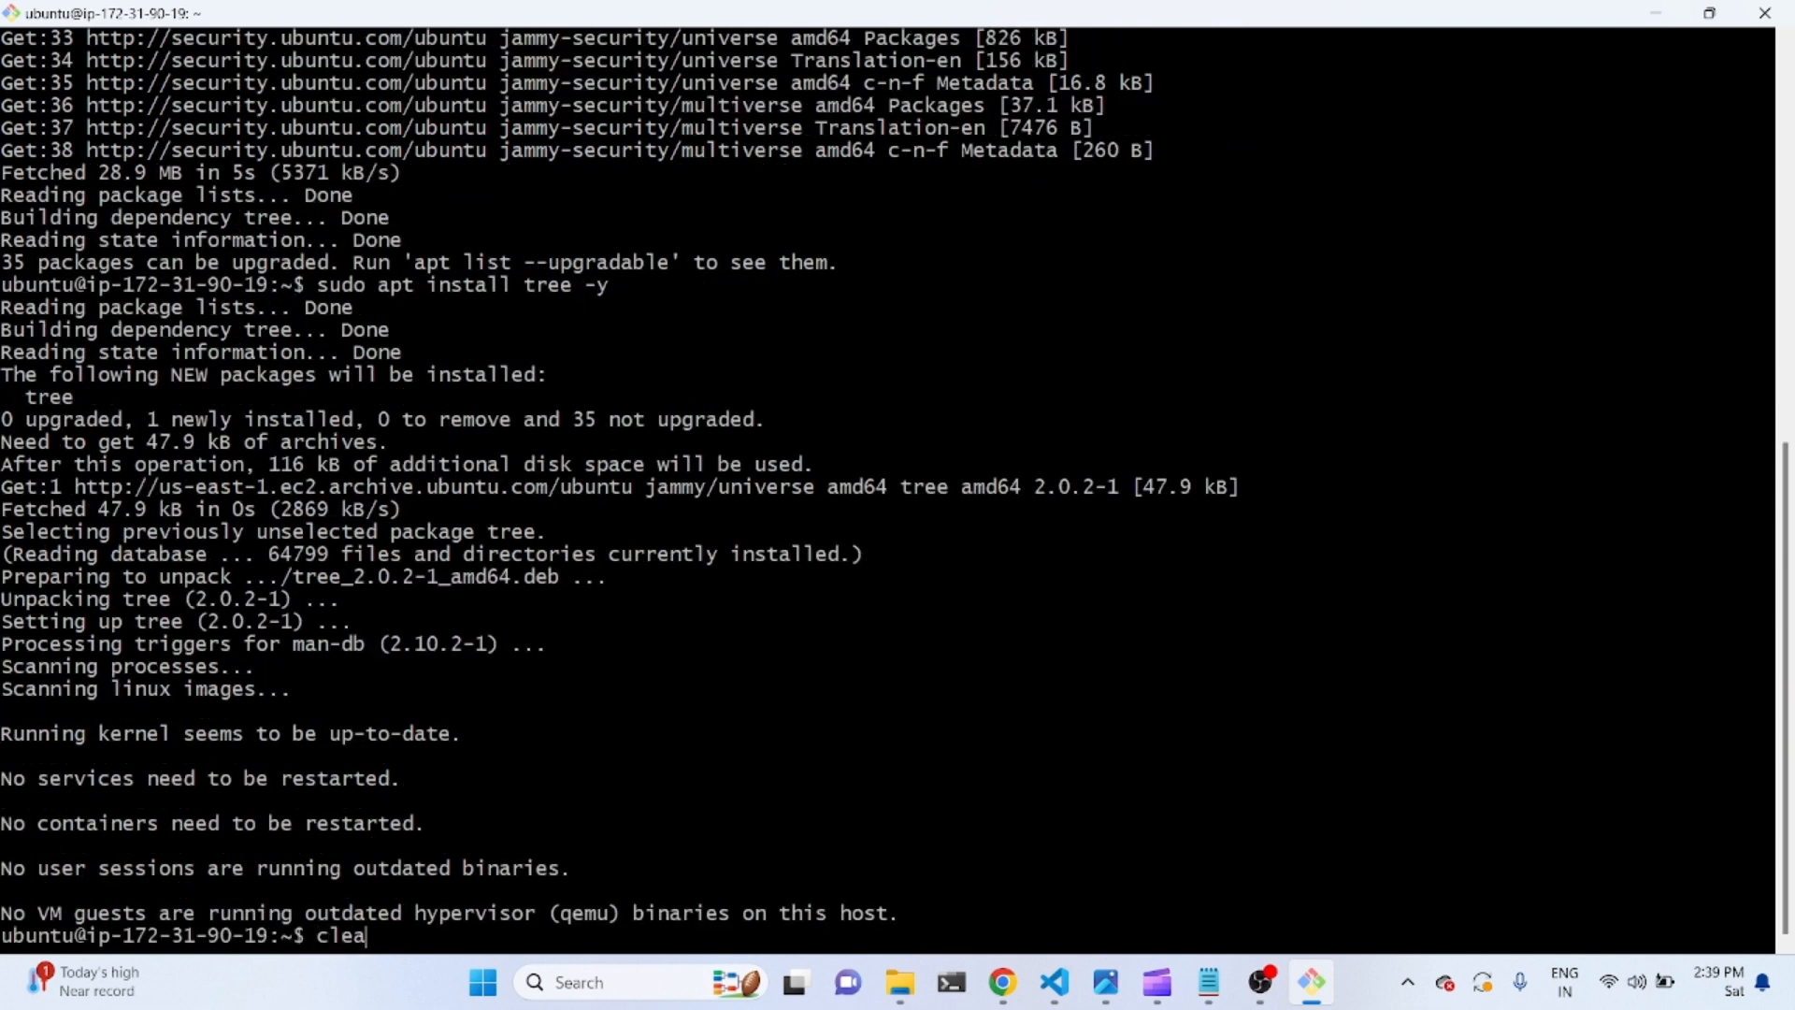
pyautogui.press('Return')
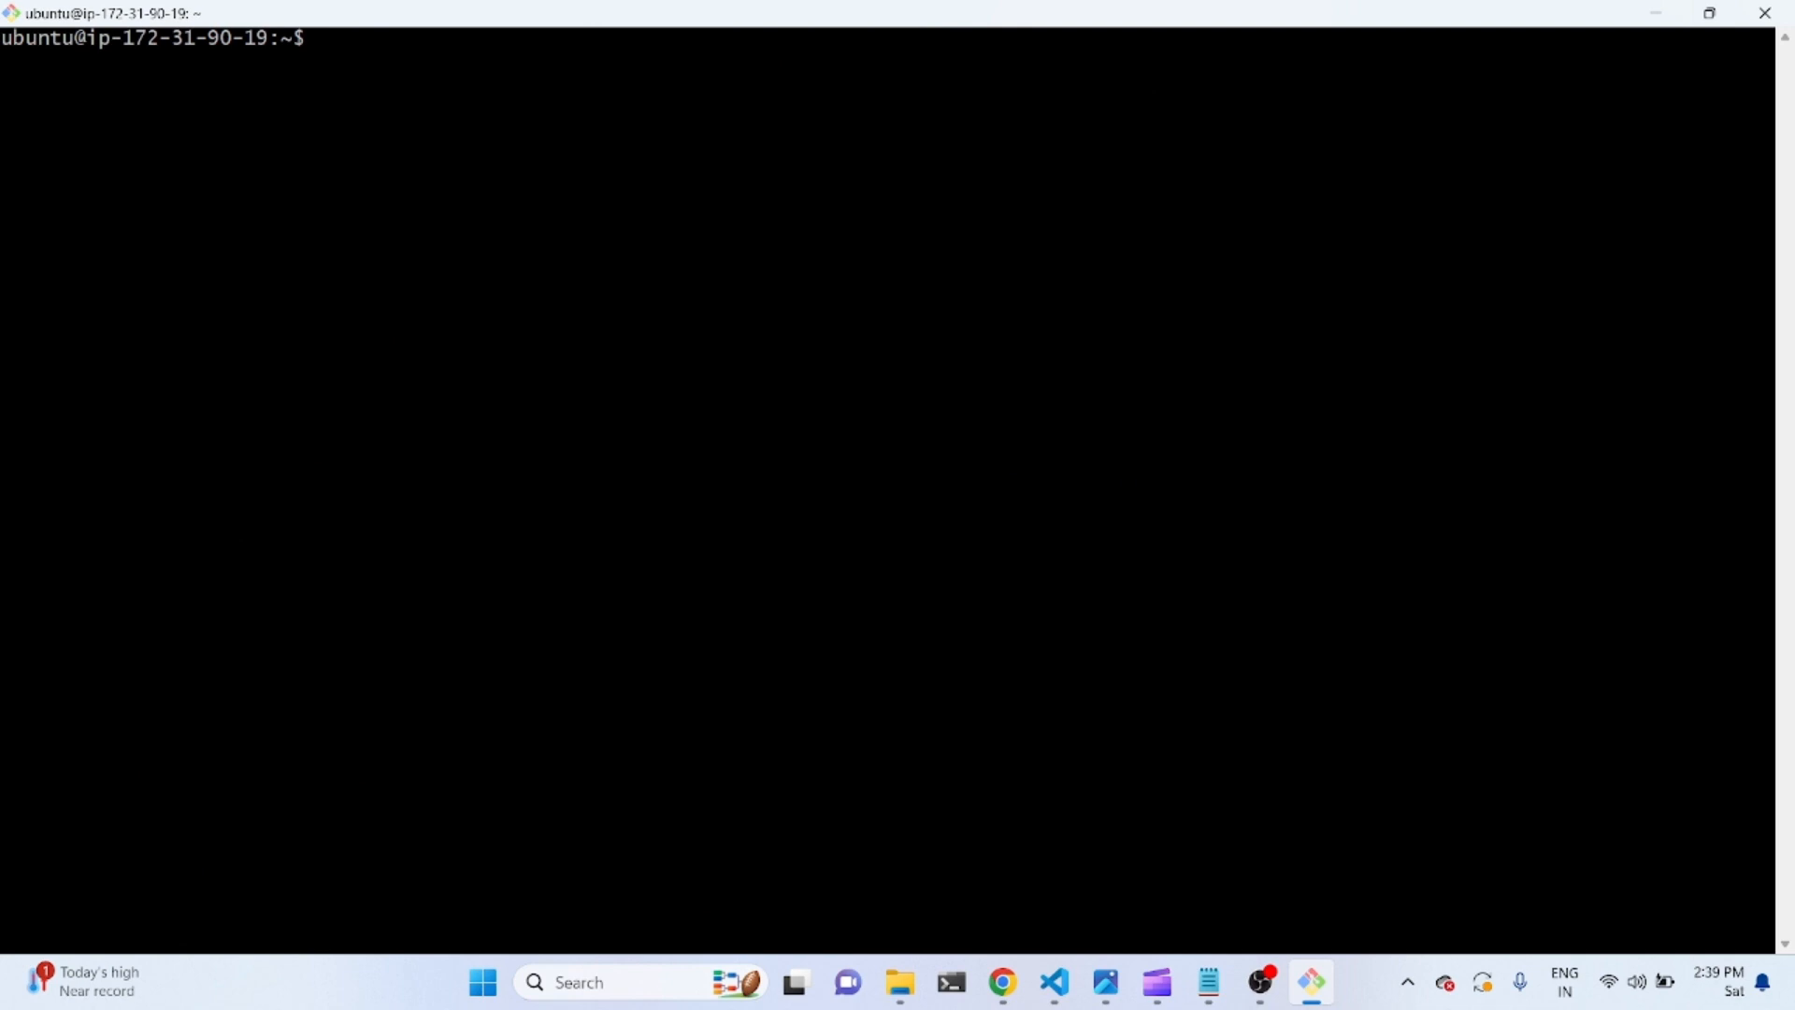
pyautogui.click(1666, 30)
pyautogui.click(1665, 29)
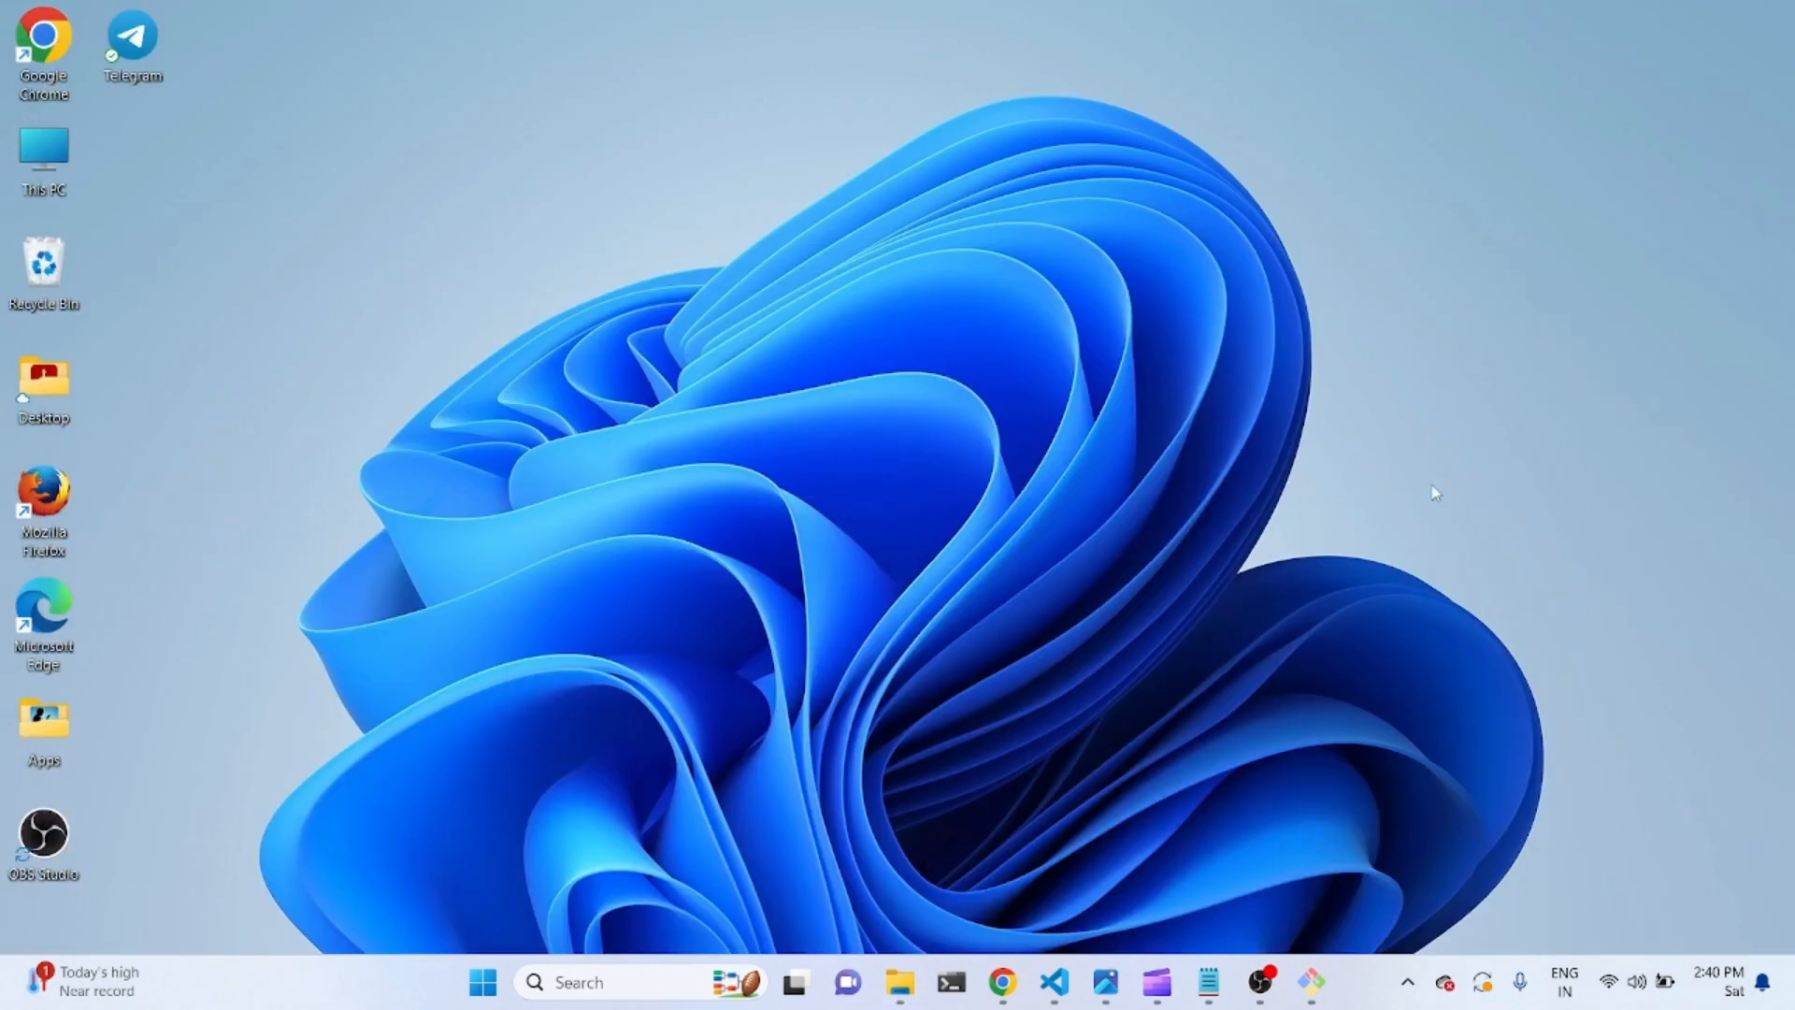
pyautogui.moveTo(1262, 997)
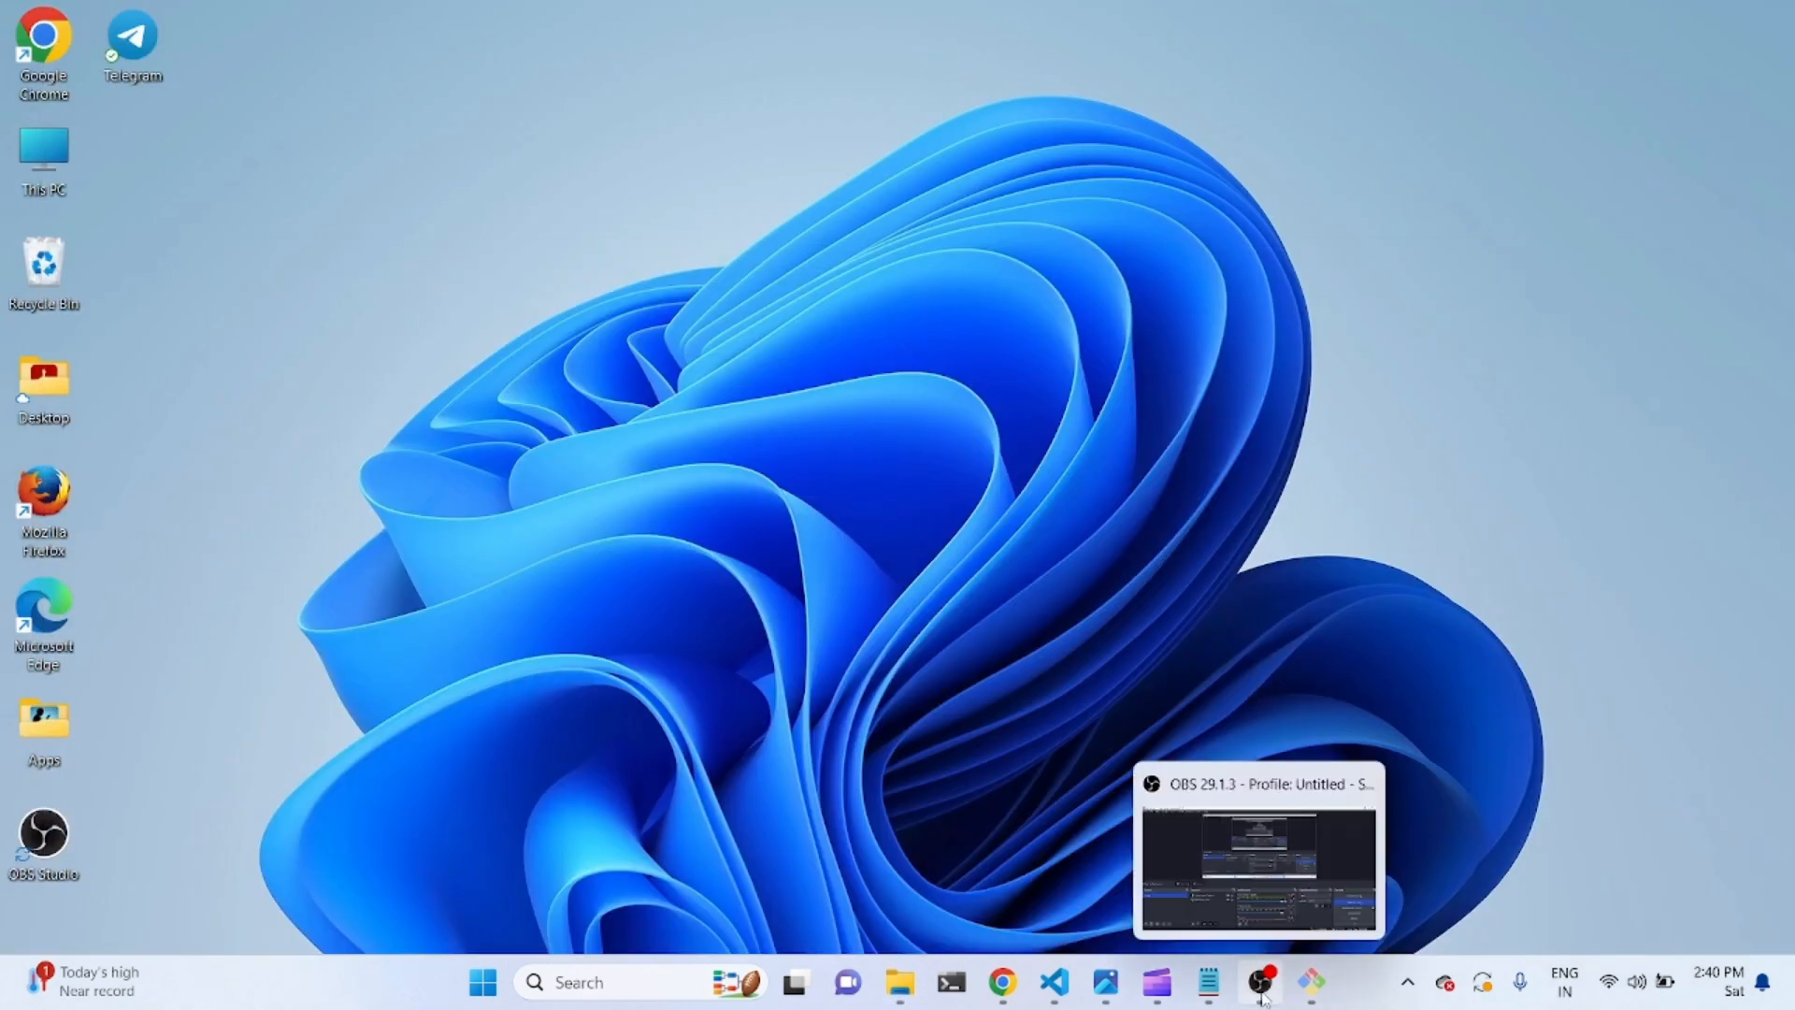